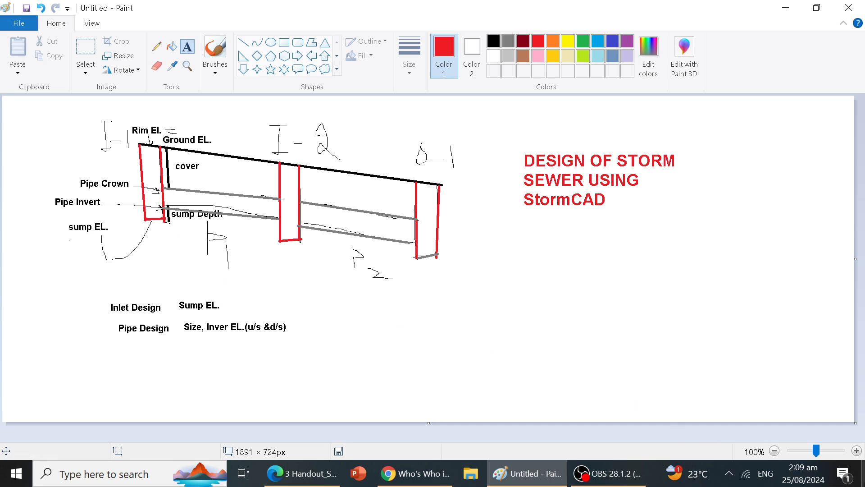
Launch StormCAD from the desktop and create a new project file named StormTutorial
{"action": "left_click", "coordinate": [863, 473]}
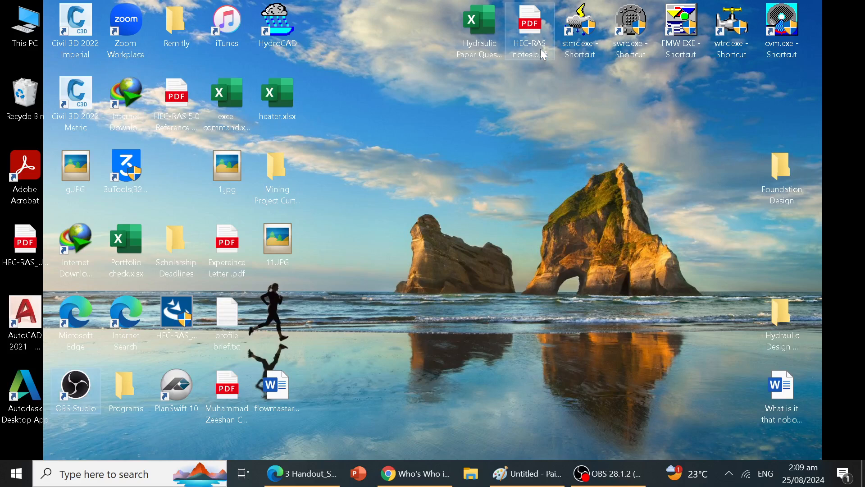
{"action": "double_click", "coordinate": [580, 27]}
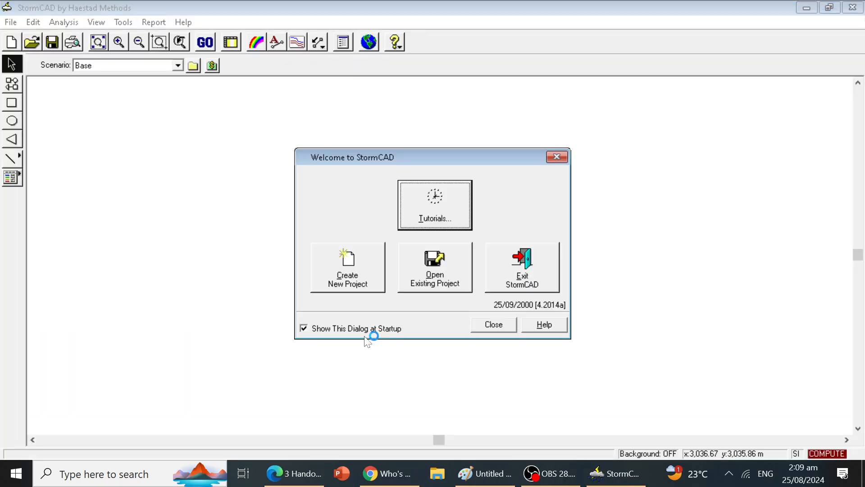
{"action": "left_click", "coordinate": [361, 261]}
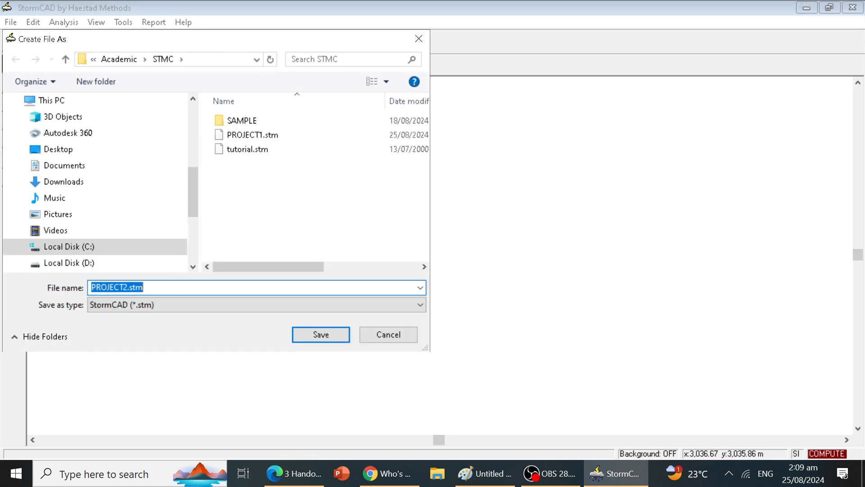
{"action": "type", "text": "Storm"}
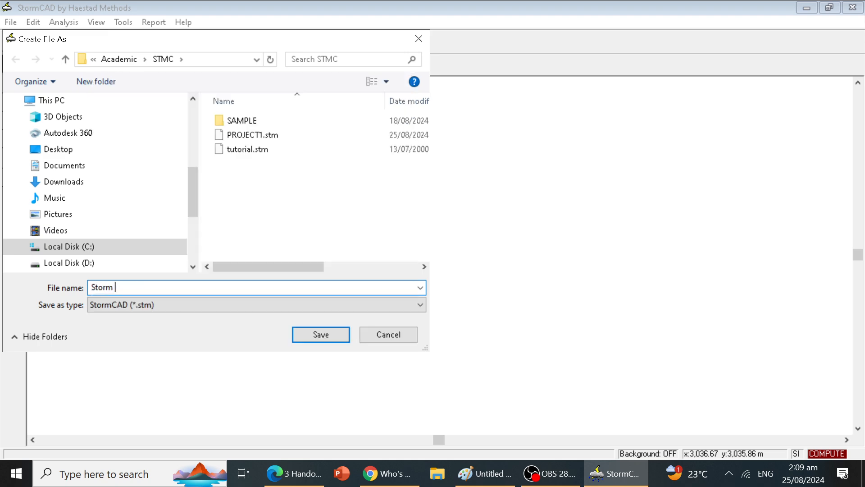
{"action": "key", "text": "BackSpace"}
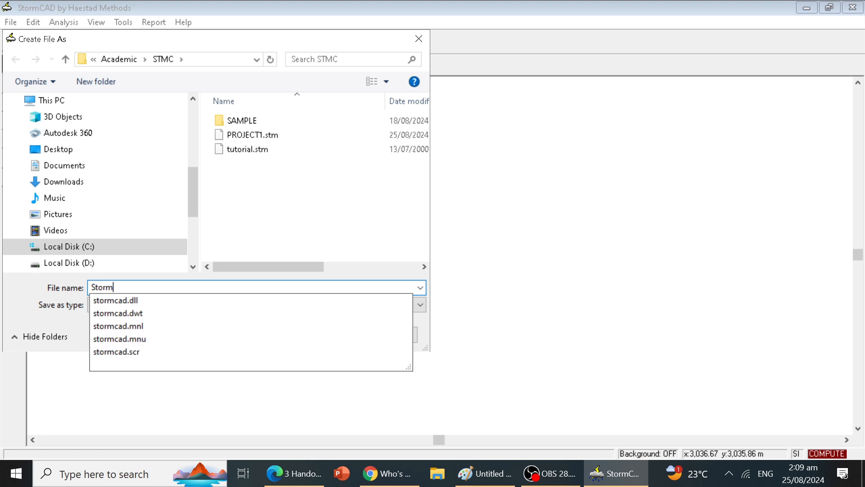
{"action": "type", "text": "C"}
{"action": "key", "text": "BackSpace"}
{"action": "type", "text": "Tut"}
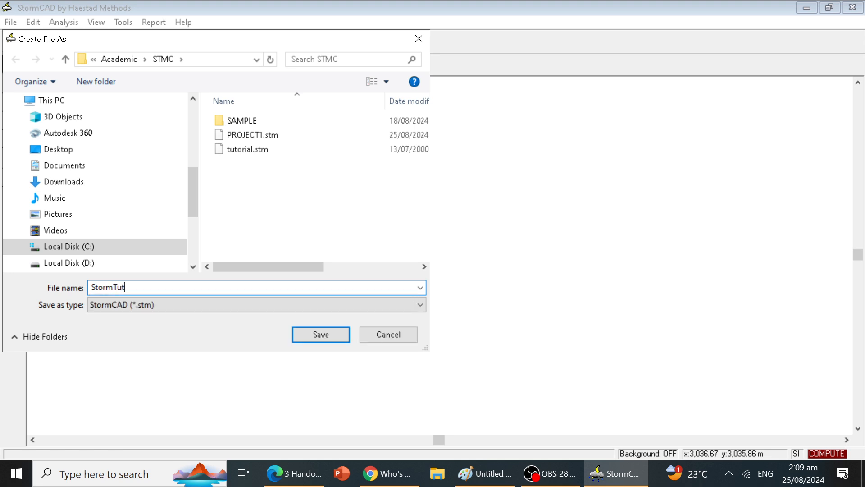
{"action": "type", "text": "orial"}
{"action": "left_click", "coordinate": [311, 338]}
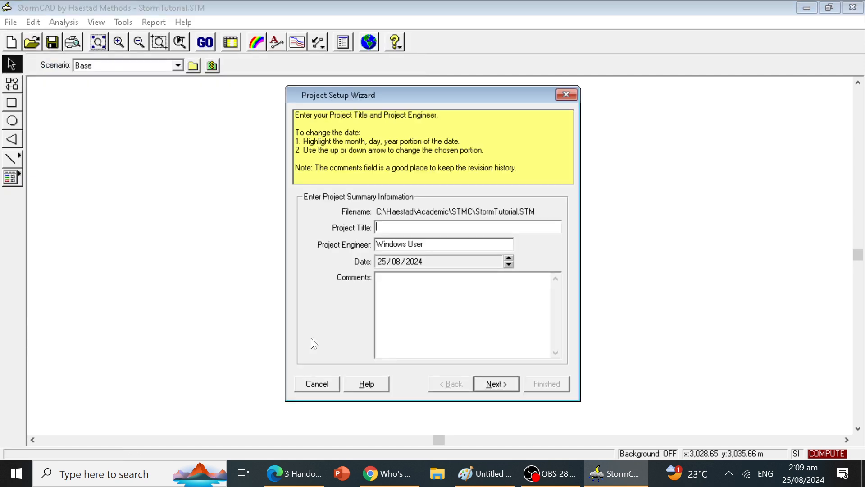
Complete the project setup with the drawing scale set to Schematic, keeping the other defaults
{"action": "left_click", "coordinate": [496, 384]}
{"action": "left_click", "coordinate": [506, 385]}
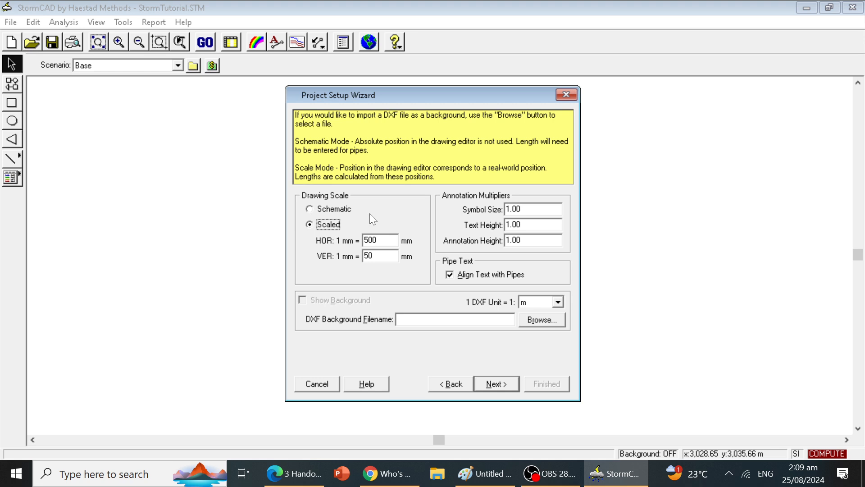
{"action": "left_click", "coordinate": [310, 210]}
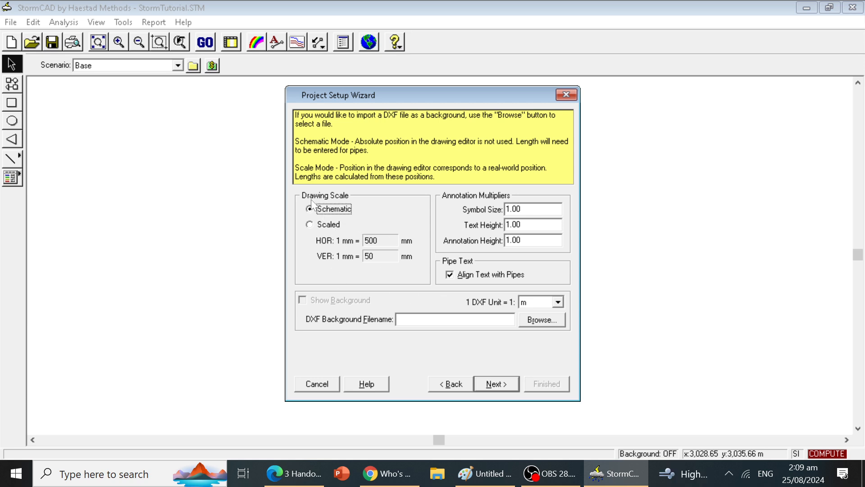
{"action": "left_click", "coordinate": [503, 386]}
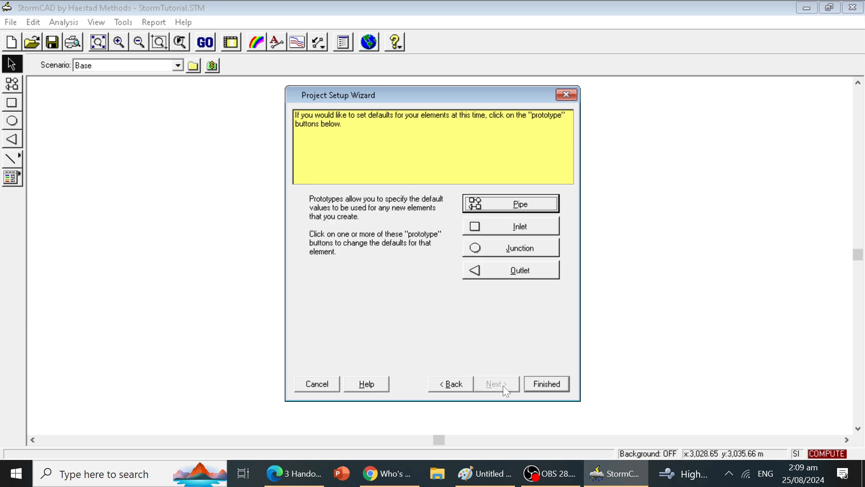
{"action": "left_click", "coordinate": [546, 384]}
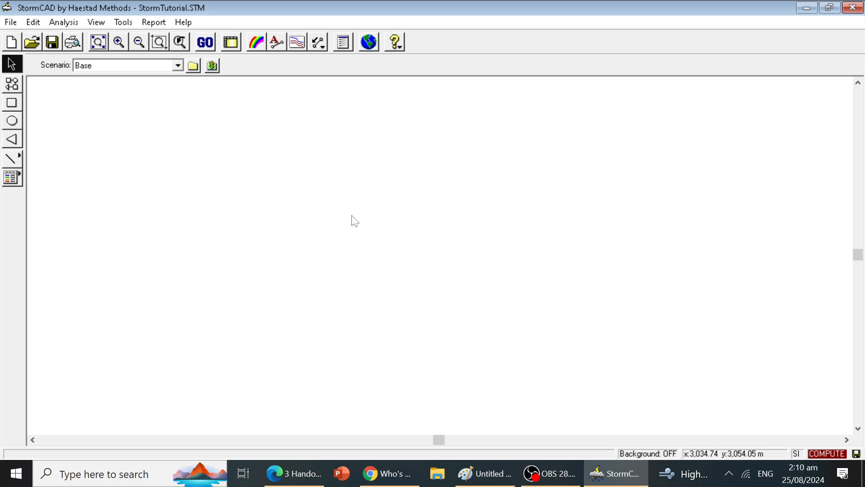
Set the unit system to System International in the global options
{"action": "left_click", "coordinate": [128, 26]}
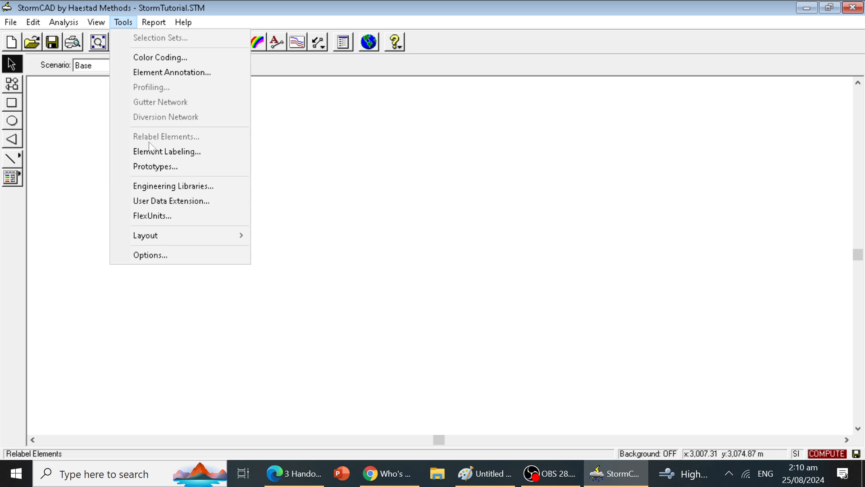
{"action": "left_click", "coordinate": [149, 255]}
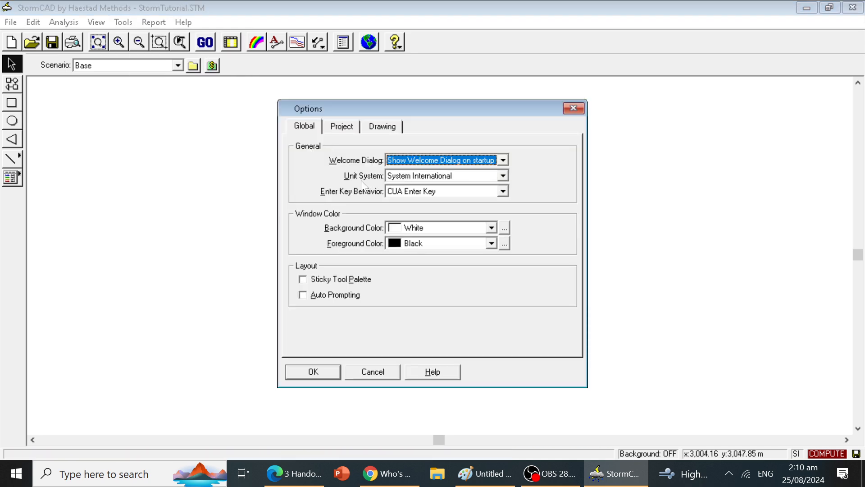
{"action": "left_click", "coordinate": [504, 177]}
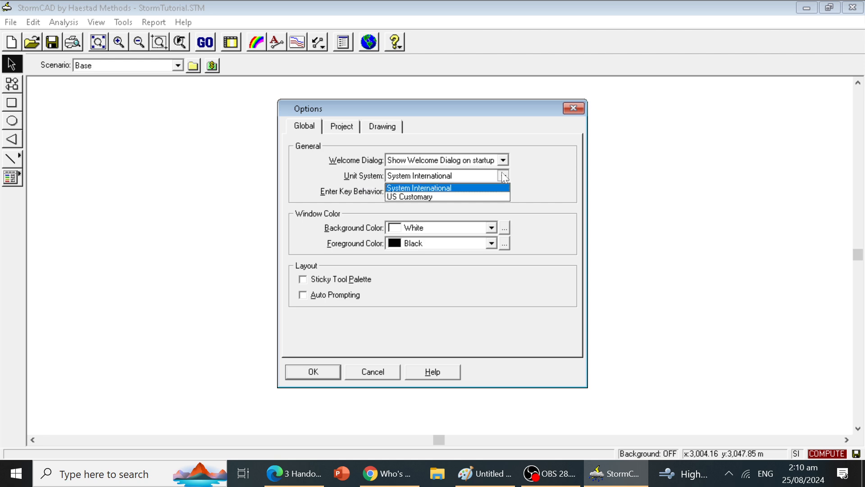
{"action": "left_click", "coordinate": [458, 190]}
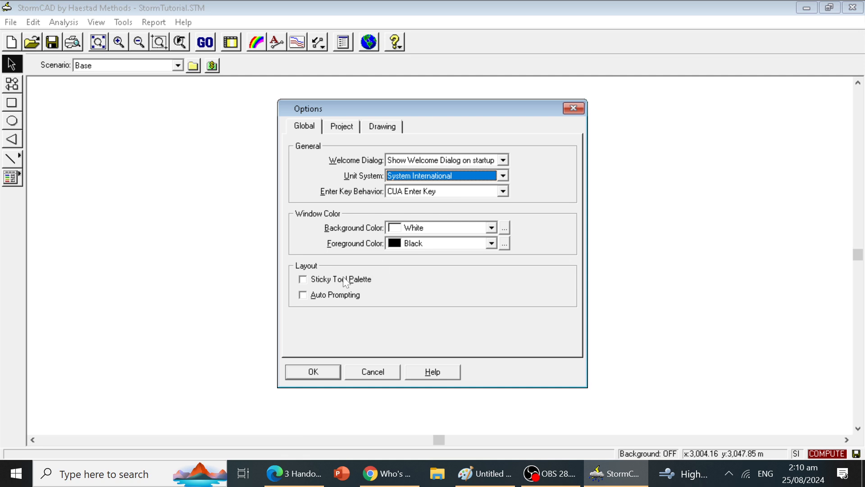
{"action": "left_click", "coordinate": [314, 372]}
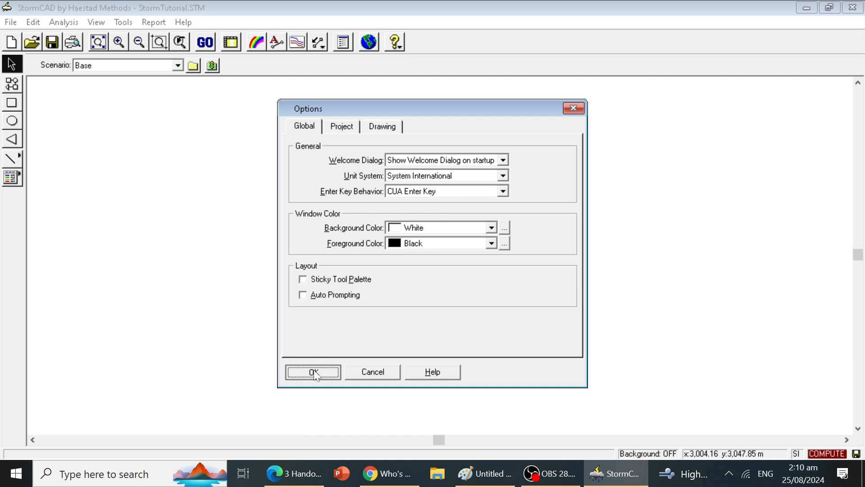
Try to lay out a diagonal run of two pipes through three inlets, continuing towards an outlet
{"action": "left_click", "coordinate": [17, 92]}
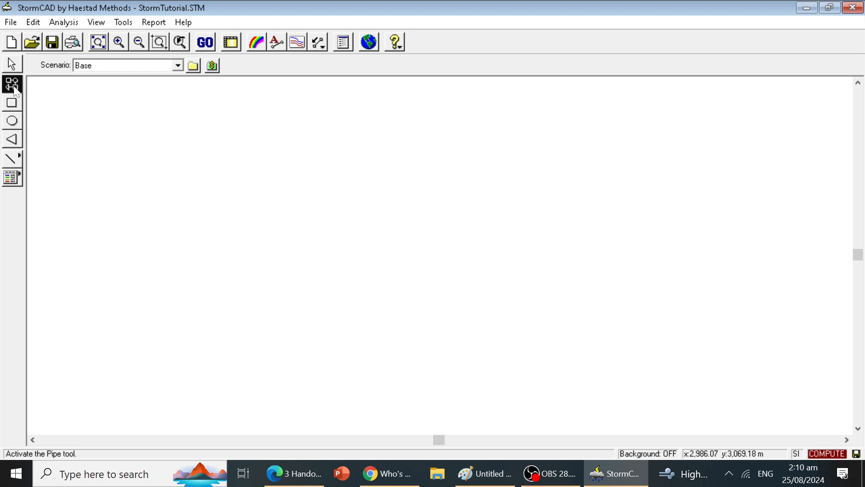
{"action": "right_click", "coordinate": [210, 157]}
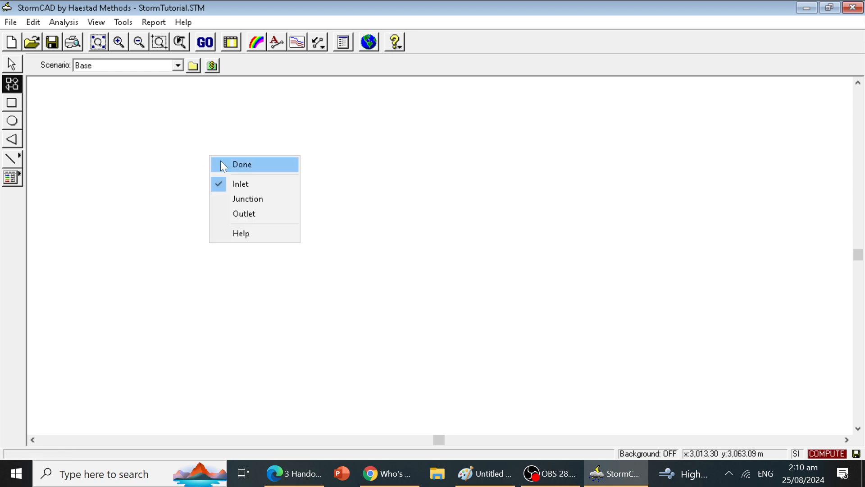
{"action": "left_click", "coordinate": [255, 184]}
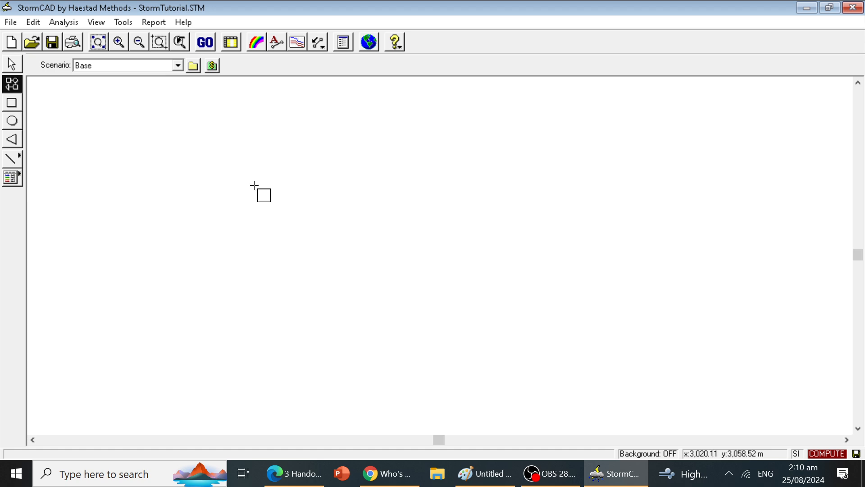
{"action": "left_click", "coordinate": [228, 144]}
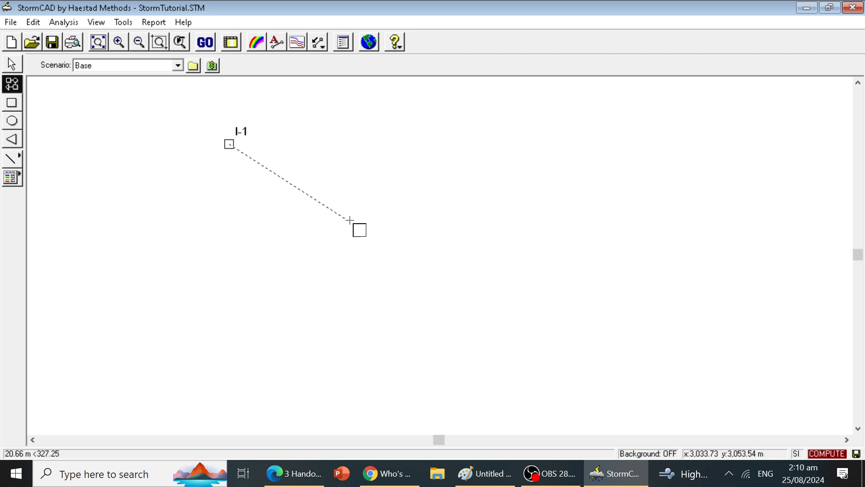
{"action": "left_click", "coordinate": [367, 199]}
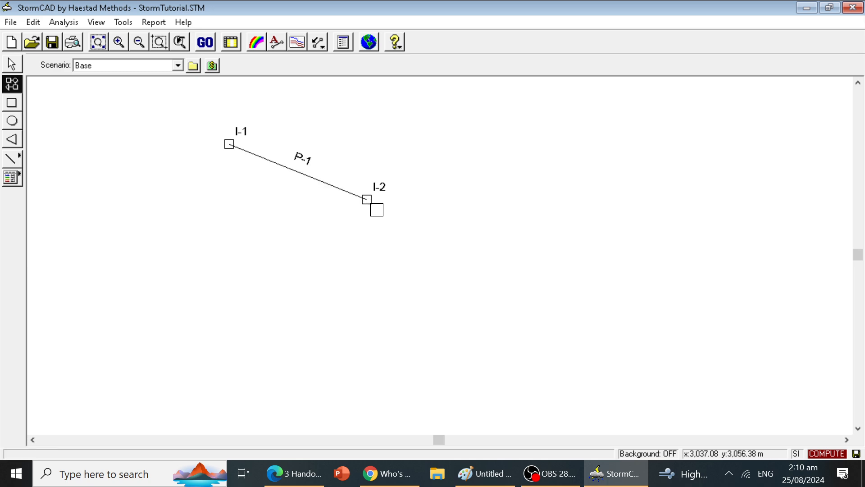
{"action": "left_click", "coordinate": [514, 266]}
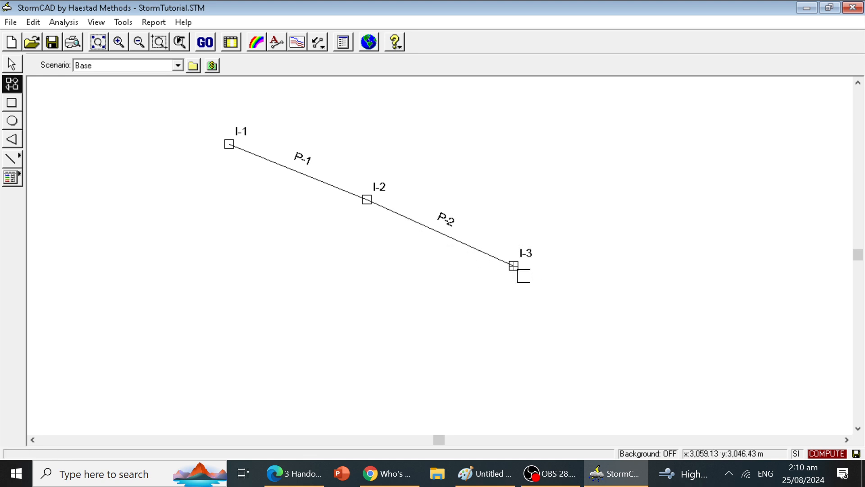
{"action": "right_click", "coordinate": [514, 266]}
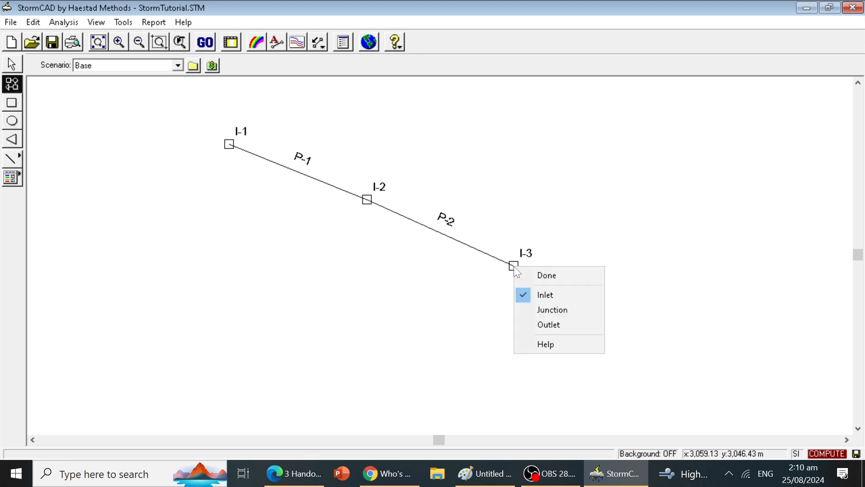
{"action": "left_click", "coordinate": [542, 322]}
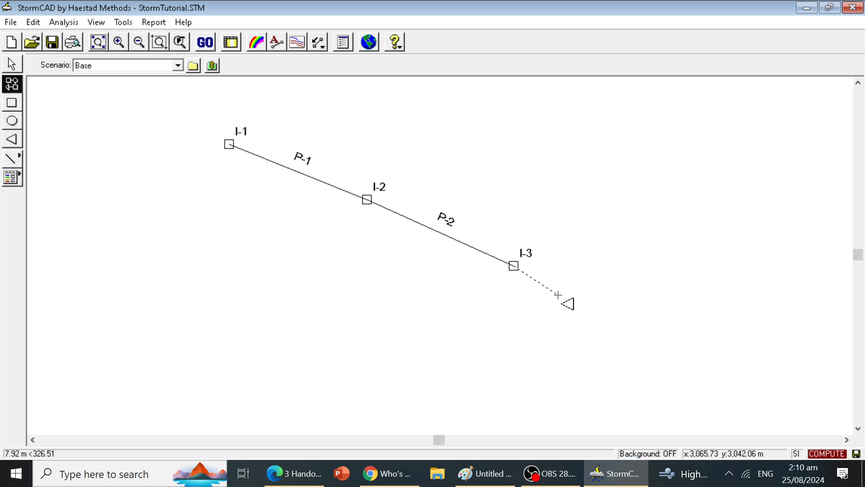
{"action": "key", "text": "Escape"}
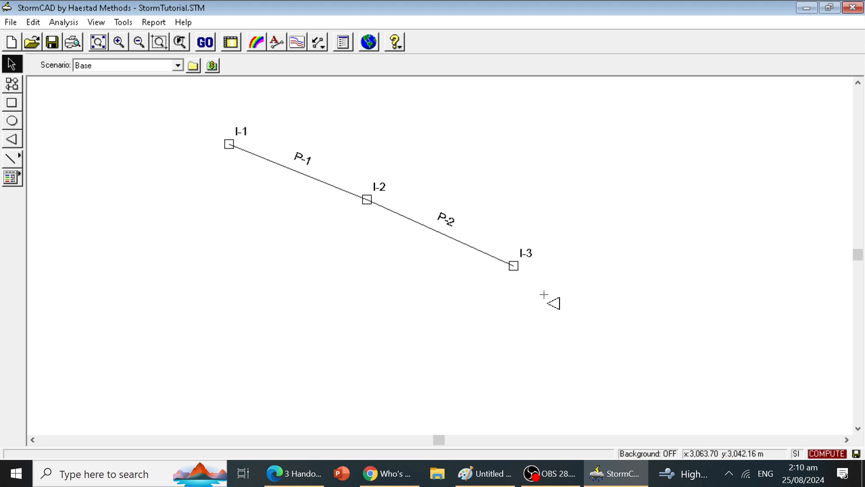
Undo the pipes and inlets just drawn to clear the drawing
{"action": "key", "text": "ctrl+z"}
{"action": "key", "text": "ctrl+z"}
{"action": "key", "text": "ctrl+z"}
{"action": "key", "text": "ctrl+z"}
{"action": "key", "text": "ctrl+z"}
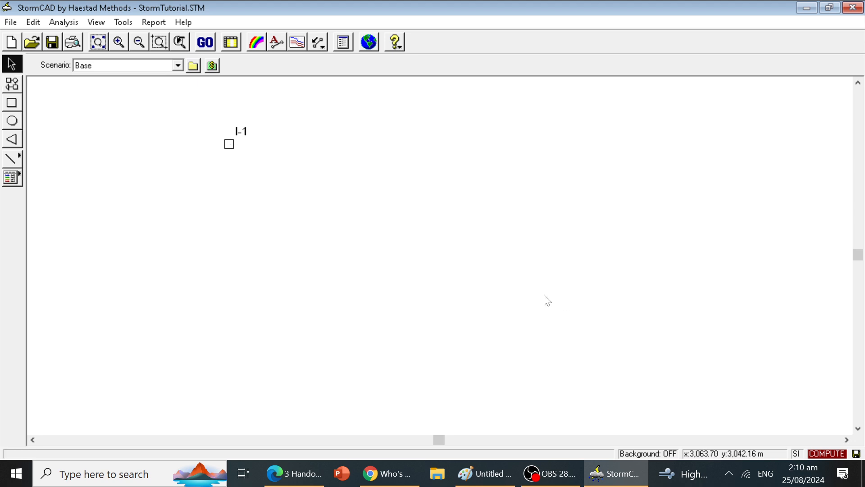
Check the network layout in the StormCAD handout PDF and draw a pipe run from one inlet through a second inlet to an outlet
{"action": "left_click", "coordinate": [291, 474]}
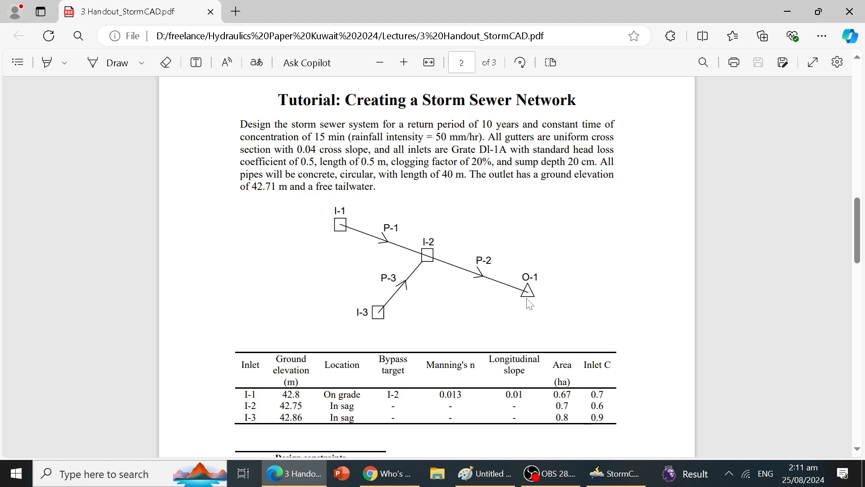
{"action": "left_click", "coordinate": [612, 479]}
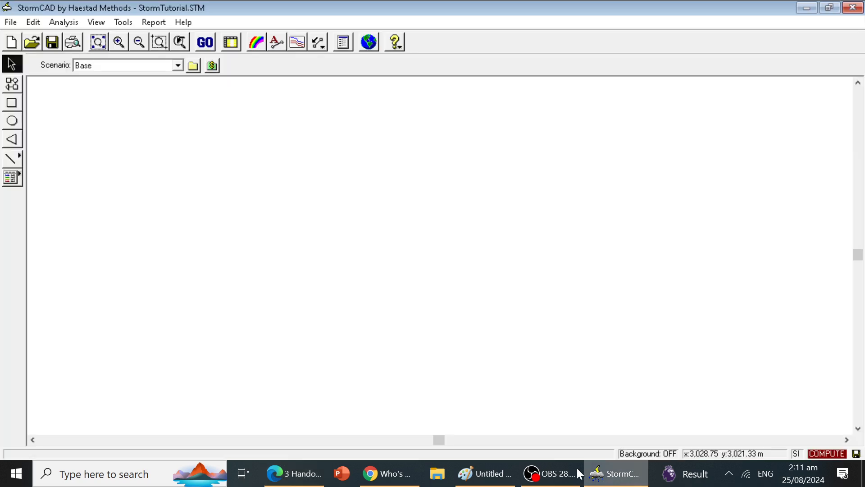
{"action": "left_click", "coordinate": [12, 85]}
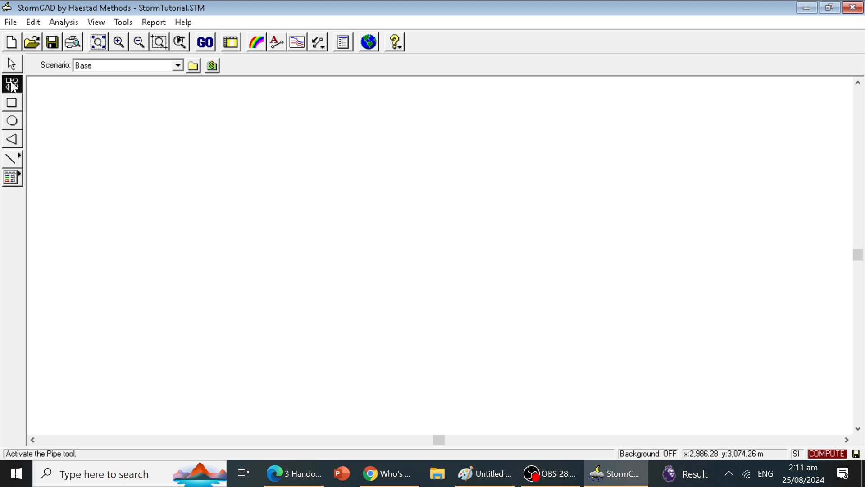
{"action": "right_click", "coordinate": [231, 163]}
{"action": "left_click", "coordinate": [260, 192]}
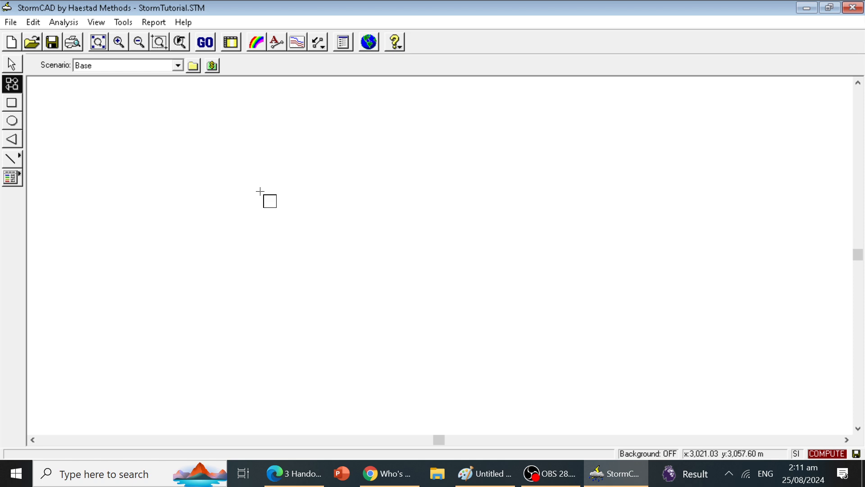
{"action": "left_click", "coordinate": [214, 151]}
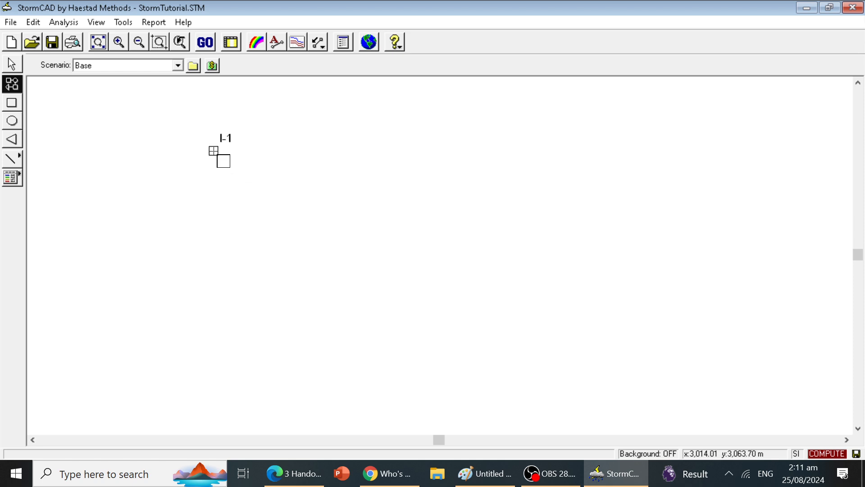
{"action": "left_click", "coordinate": [368, 221]}
{"action": "right_click", "coordinate": [496, 299]}
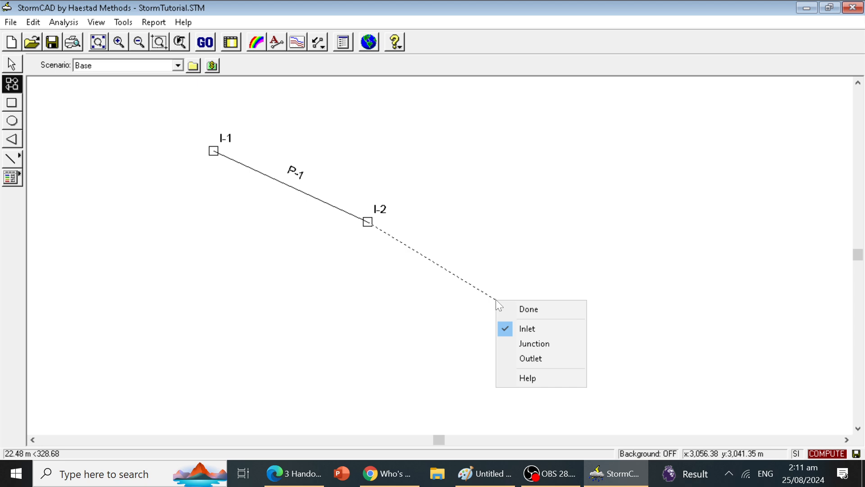
{"action": "left_click", "coordinate": [533, 359]}
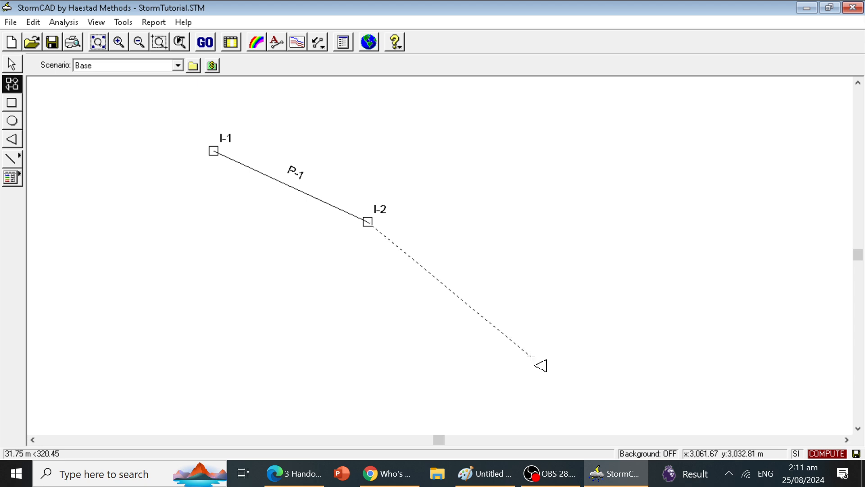
{"action": "left_click", "coordinate": [531, 311]}
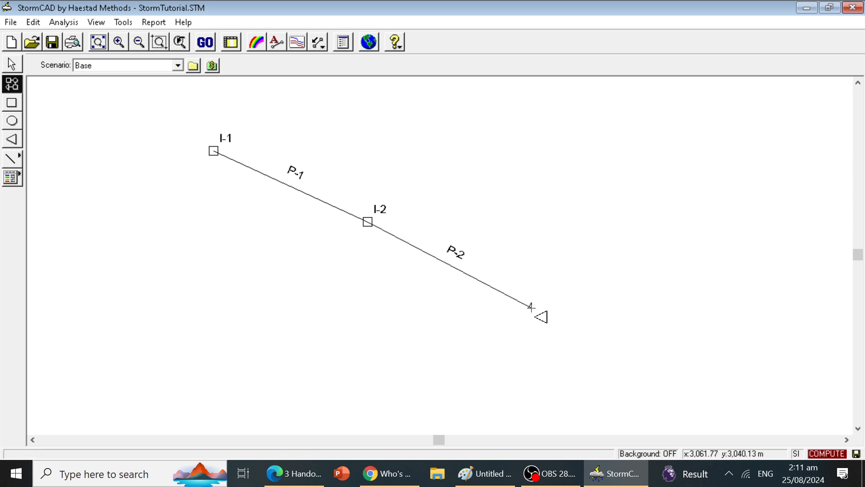
{"action": "key", "text": "Escape"}
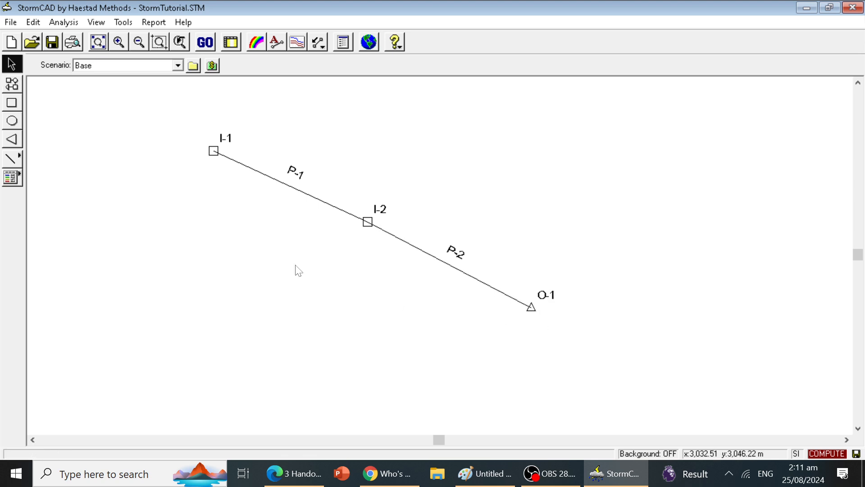
Lay out a branch pipe from a new third inlet below inlet I-1 to the existing inlet I-2
{"action": "left_click", "coordinate": [13, 84]}
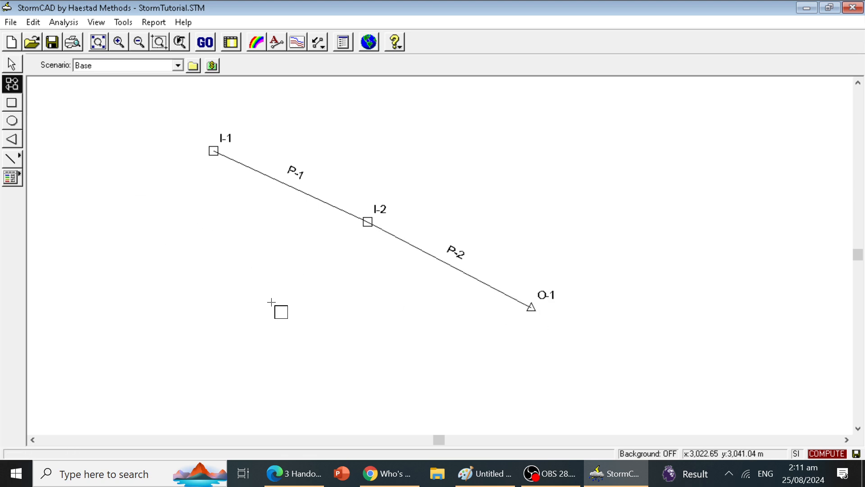
{"action": "left_click", "coordinate": [235, 319]}
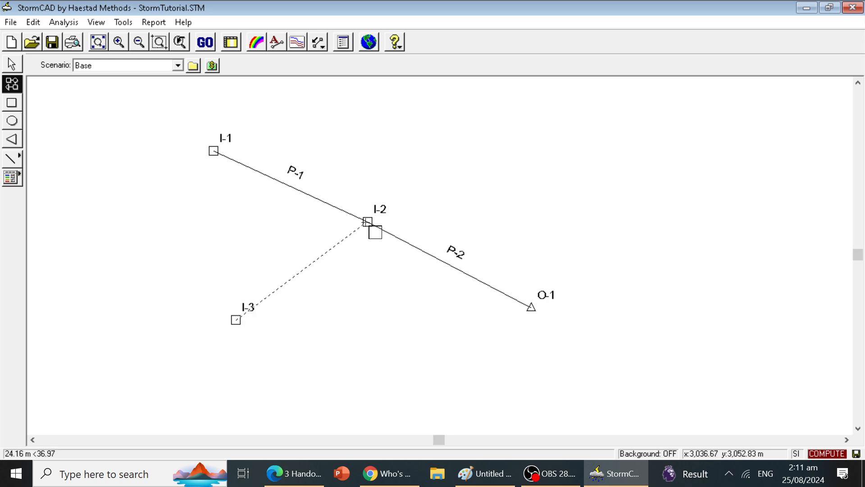
{"action": "right_click", "coordinate": [368, 221]}
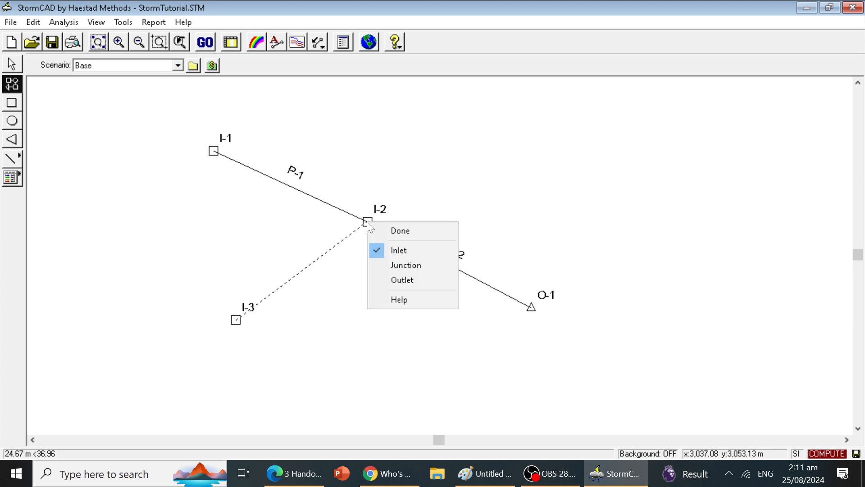
{"action": "left_click", "coordinate": [387, 249]}
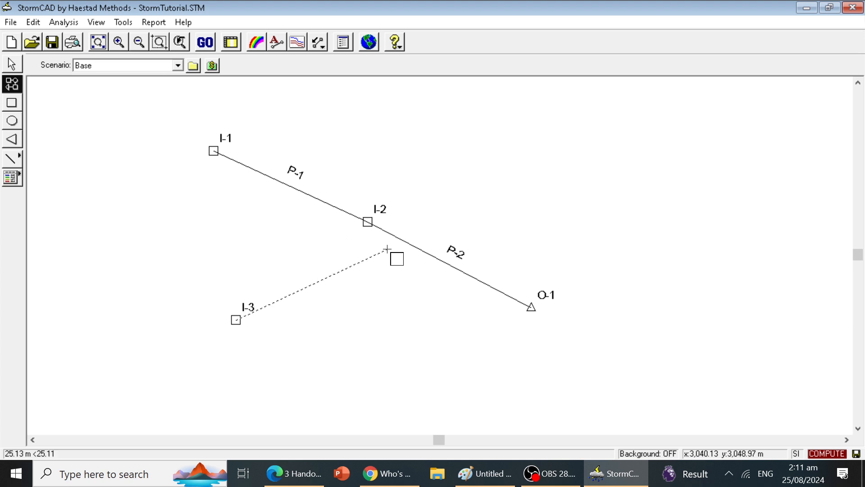
{"action": "left_click", "coordinate": [379, 232]}
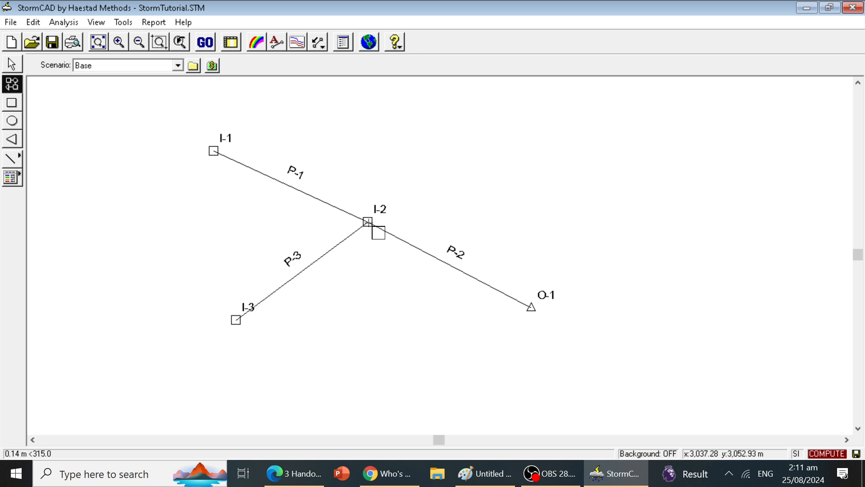
{"action": "key", "text": "Escape"}
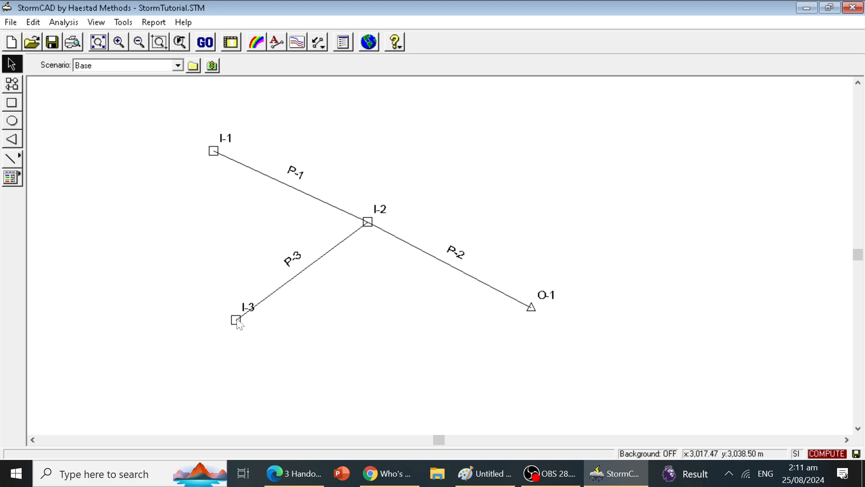
Reposition inlets I-1, I-2 and I-3 and outlet O-1 to match the network sketch in the handout PDF
{"action": "mouse_move", "coordinate": [240, 322]}
{"action": "left_mouse_down"}
{"action": "mouse_move", "coordinate": [279, 341]}
{"action": "mouse_move", "coordinate": [227, 299]}
{"action": "mouse_move", "coordinate": [303, 341]}
{"action": "mouse_move", "coordinate": [188, 277]}
{"action": "mouse_move", "coordinate": [210, 332]}
{"action": "mouse_move", "coordinate": [243, 363]}
{"action": "mouse_move", "coordinate": [175, 259]}
{"action": "mouse_move", "coordinate": [244, 333]}
{"action": "mouse_move", "coordinate": [243, 356]}
{"action": "mouse_move", "coordinate": [188, 258]}
{"action": "mouse_move", "coordinate": [228, 324]}
{"action": "mouse_move", "coordinate": [339, 368]}
{"action": "mouse_move", "coordinate": [122, 288]}
{"action": "mouse_move", "coordinate": [335, 348]}
{"action": "mouse_move", "coordinate": [204, 299]}
{"action": "left_mouse_up"}
{"action": "left_click_drag", "start_coordinate": [211, 147], "coordinate": [225, 121]}
{"action": "mouse_move", "coordinate": [533, 307]}
{"action": "left_mouse_down"}
{"action": "mouse_move", "coordinate": [460, 328]}
{"action": "mouse_move", "coordinate": [521, 304]}
{"action": "left_mouse_up"}
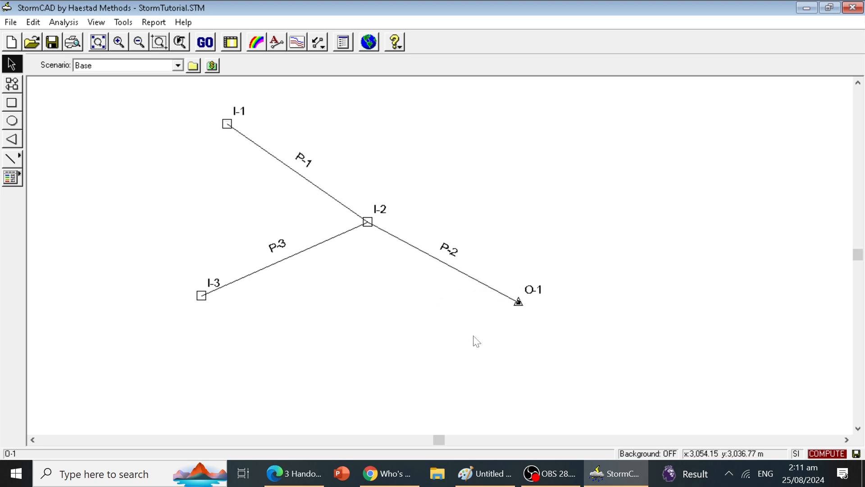
{"action": "left_click", "coordinate": [301, 481]}
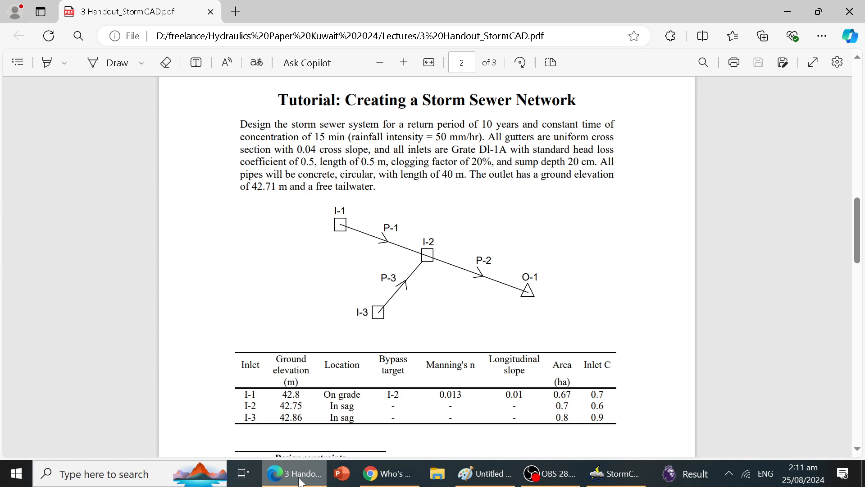
{"action": "left_click", "coordinate": [301, 482]}
{"action": "left_click_drag", "start_coordinate": [518, 303], "coordinate": [570, 278]}
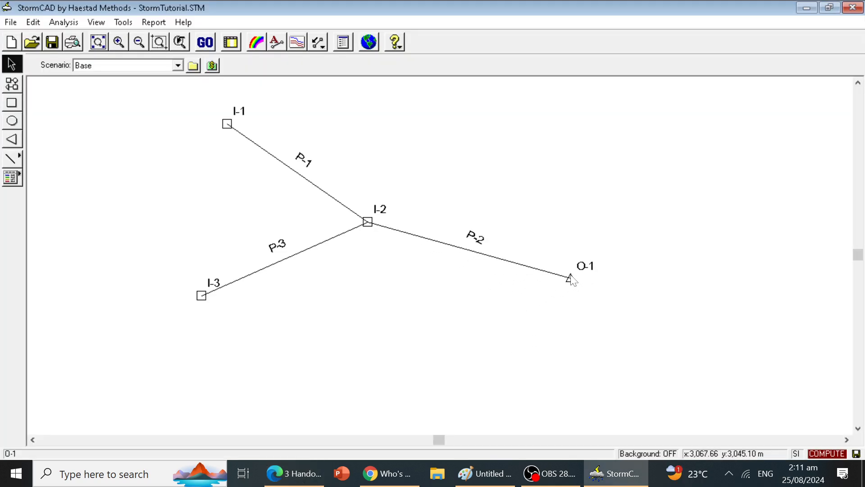
{"action": "left_click_drag", "start_coordinate": [367, 222], "coordinate": [397, 186]}
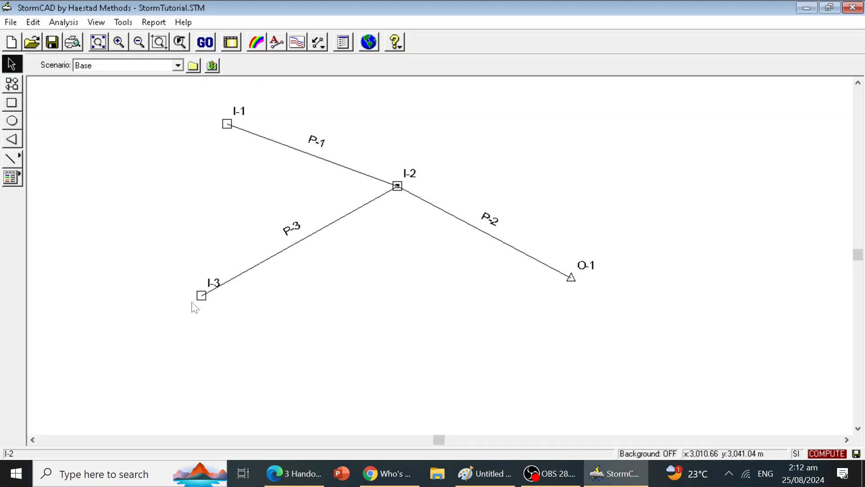
{"action": "left_click_drag", "start_coordinate": [207, 294], "coordinate": [297, 312]}
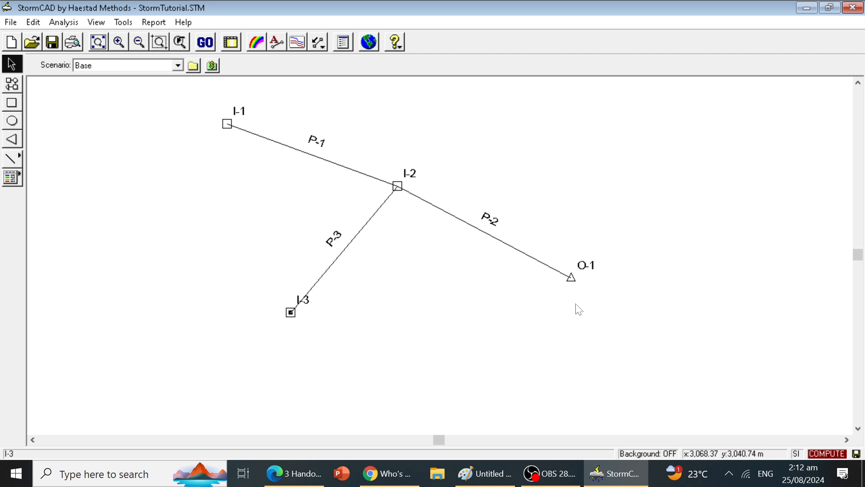
{"action": "left_click", "coordinate": [309, 477]}
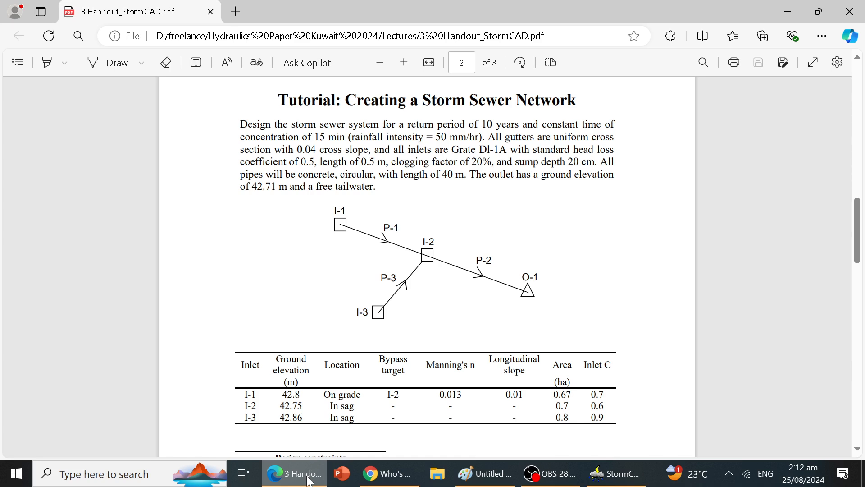
{"action": "left_click", "coordinate": [309, 479]}
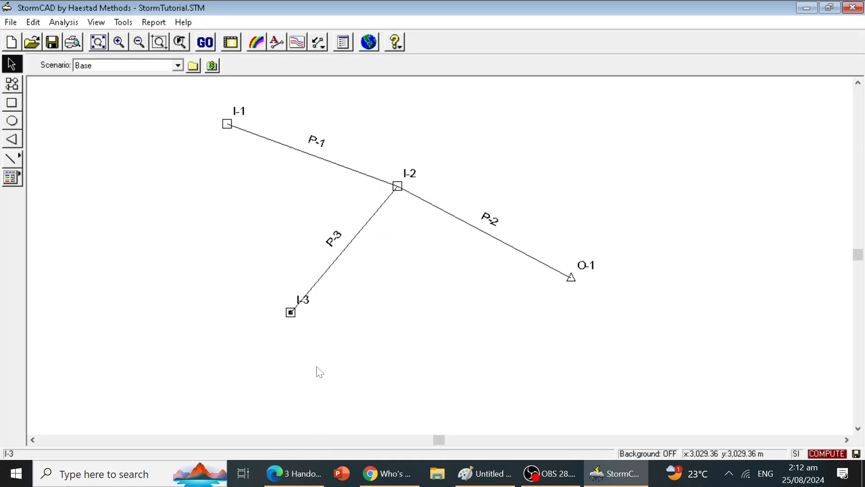
Set inlet I-1's ground elevation to 42.8 m from the handout, keep its rim equal to ground, and consult the profile sketch in Paint
{"action": "double_click", "coordinate": [227, 125]}
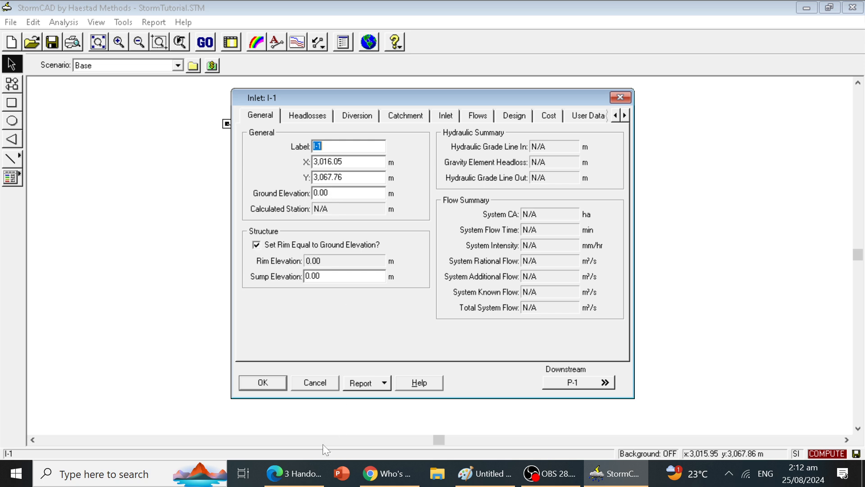
{"action": "left_click", "coordinate": [306, 473]}
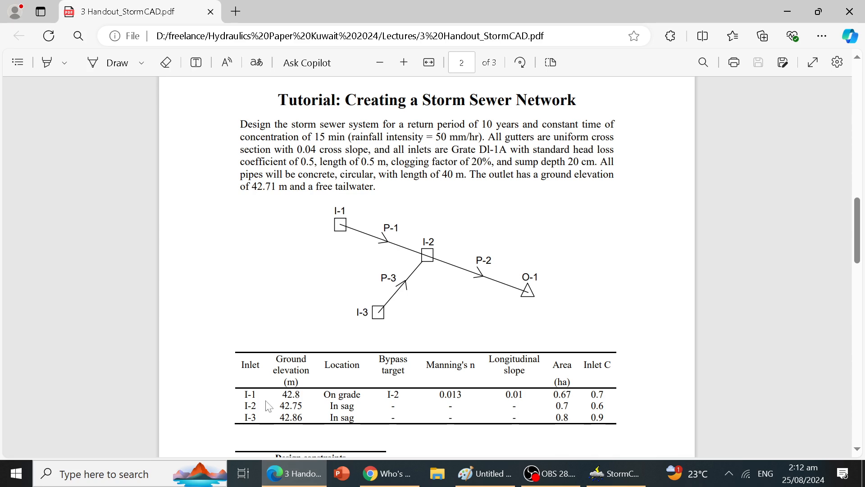
{"action": "left_click", "coordinate": [294, 473]}
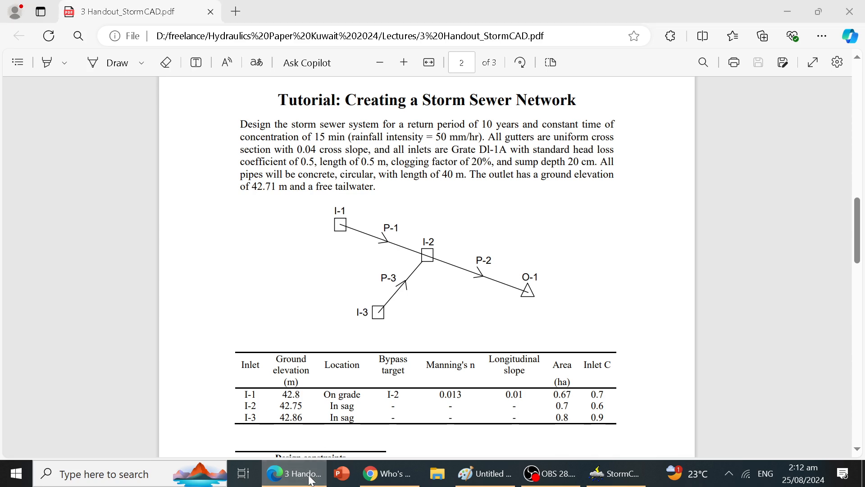
{"action": "double_click", "coordinate": [337, 194]}
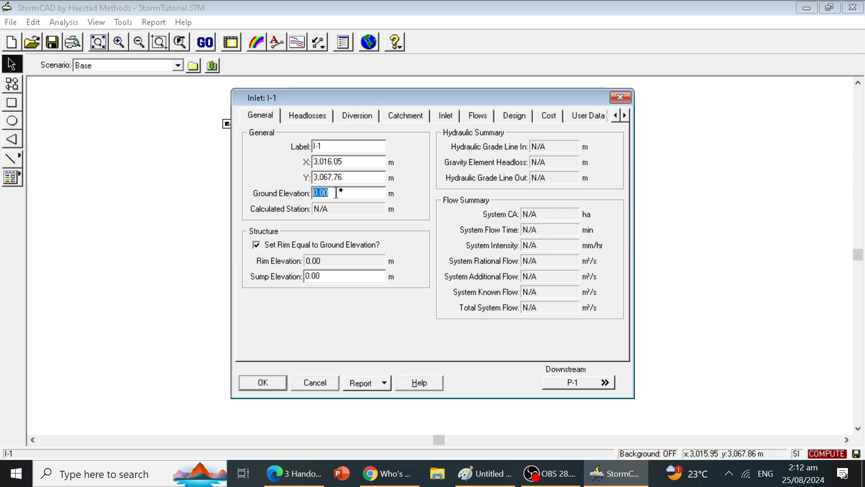
{"action": "type", "text": "42.8"}
{"action": "left_click", "coordinate": [257, 245]}
{"action": "left_click", "coordinate": [257, 245]}
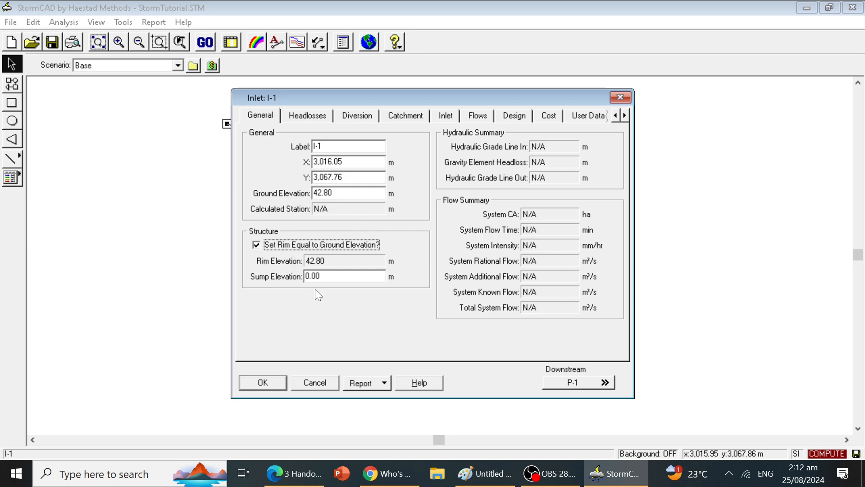
{"action": "left_click", "coordinate": [484, 473]}
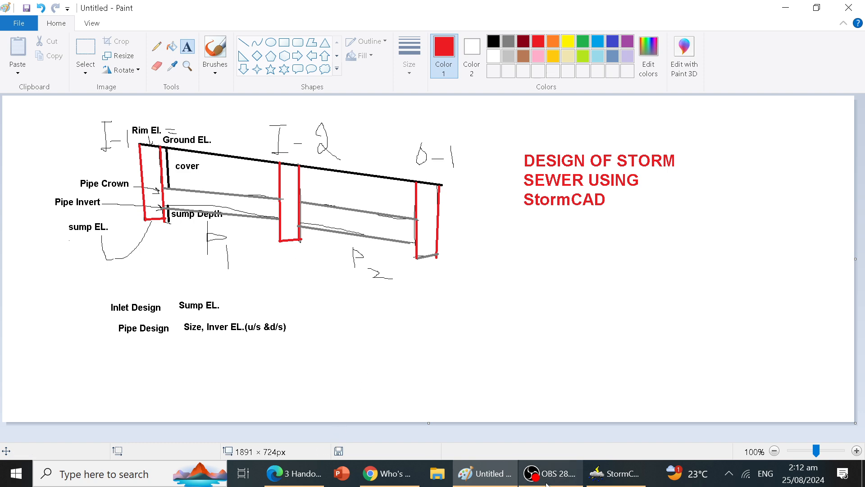
{"action": "left_click", "coordinate": [604, 477]}
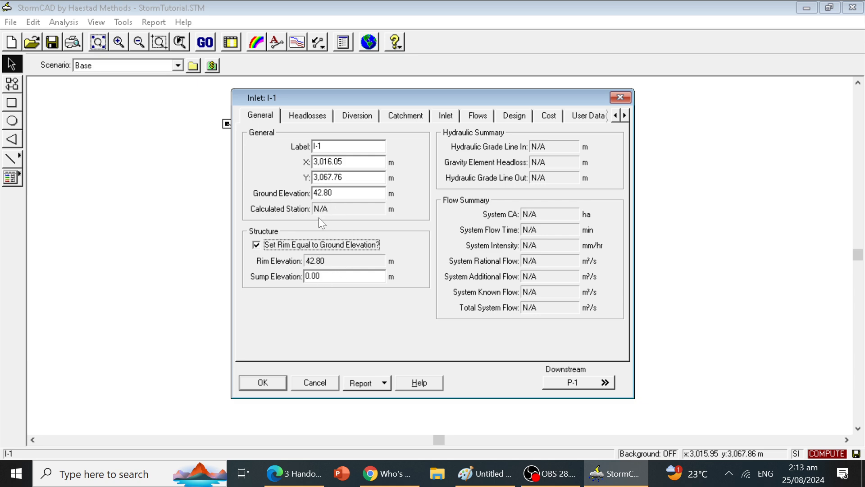
Check the handout's head loss data and set inlet I-1's headloss method to Standard with a coefficient of 0.5
{"action": "left_click", "coordinate": [316, 117]}
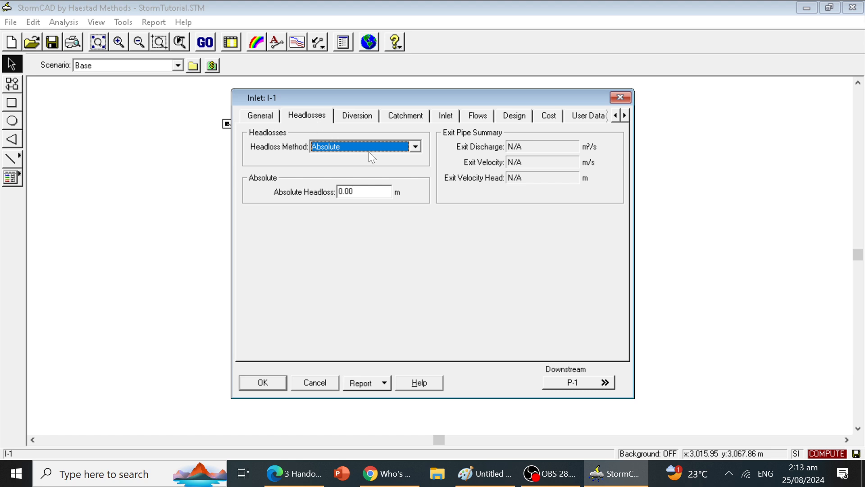
{"action": "left_click", "coordinate": [311, 473]}
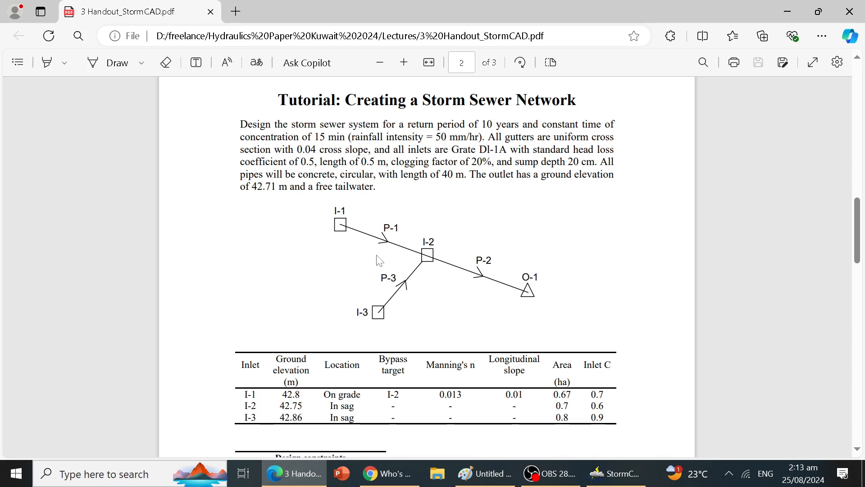
{"action": "scroll", "coordinate": [378, 258], "scroll_direction": "down", "scroll_amount": 3}
{"action": "scroll", "coordinate": [378, 258], "scroll_direction": "up", "scroll_amount": 4}
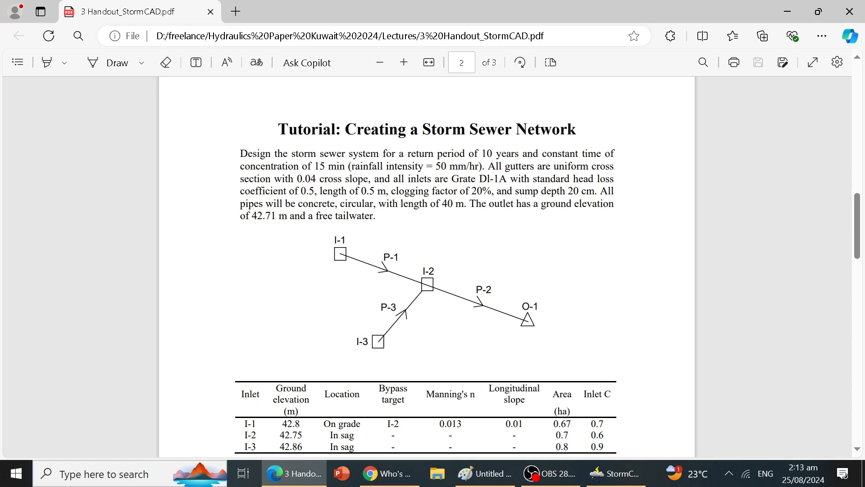
{"action": "left_click", "coordinate": [614, 474]}
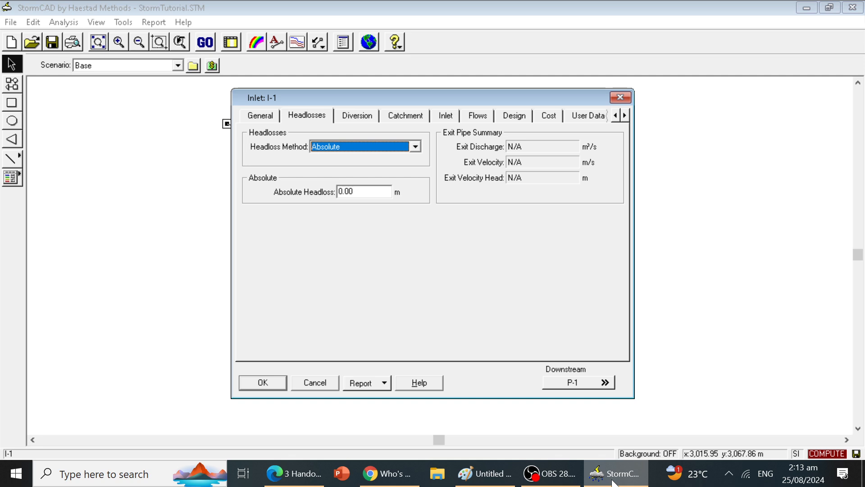
{"action": "left_click", "coordinate": [415, 147]}
{"action": "left_click", "coordinate": [364, 169]}
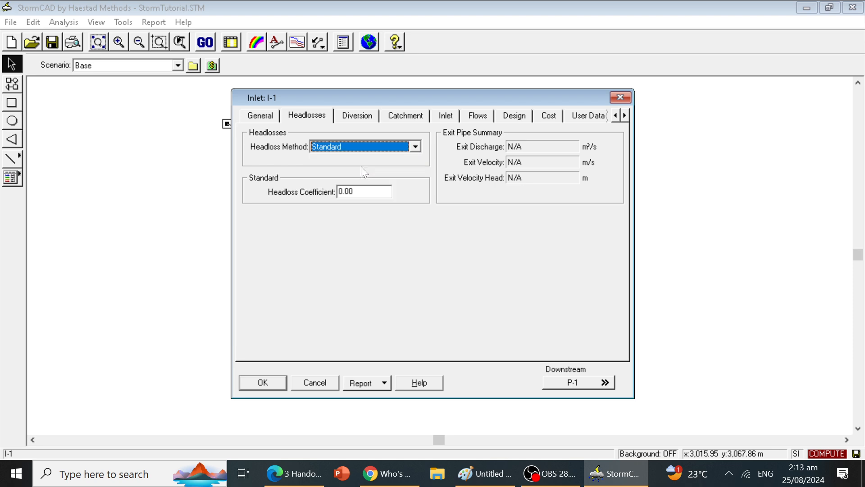
{"action": "double_click", "coordinate": [361, 191]}
{"action": "type", "text": "0"}
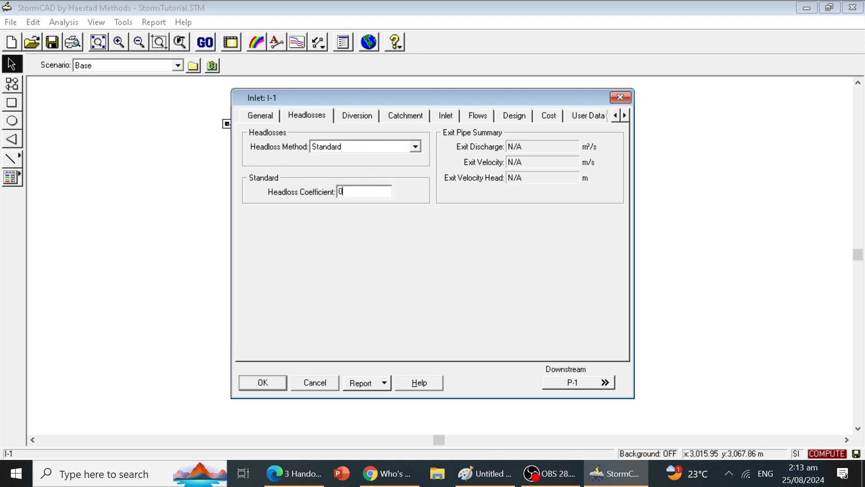
{"action": "type", "text": ".5"}
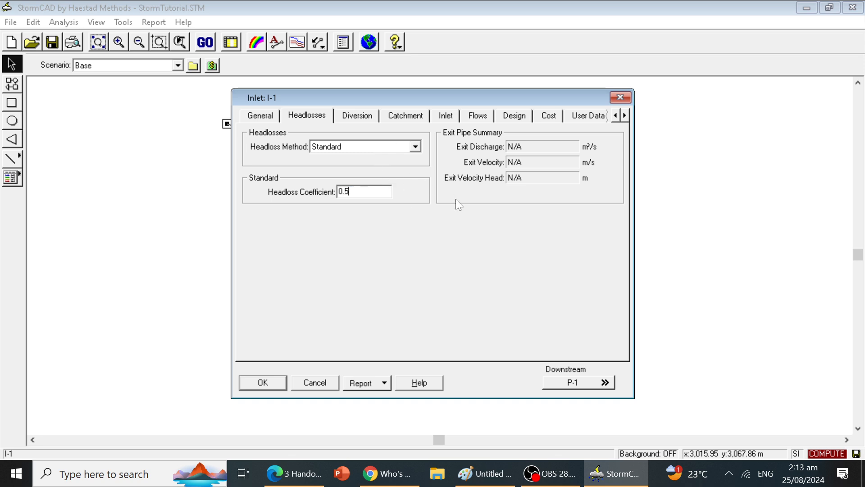
Set the time of concentration for inlet I-1's catchment to 15 min
{"action": "left_click", "coordinate": [352, 118]}
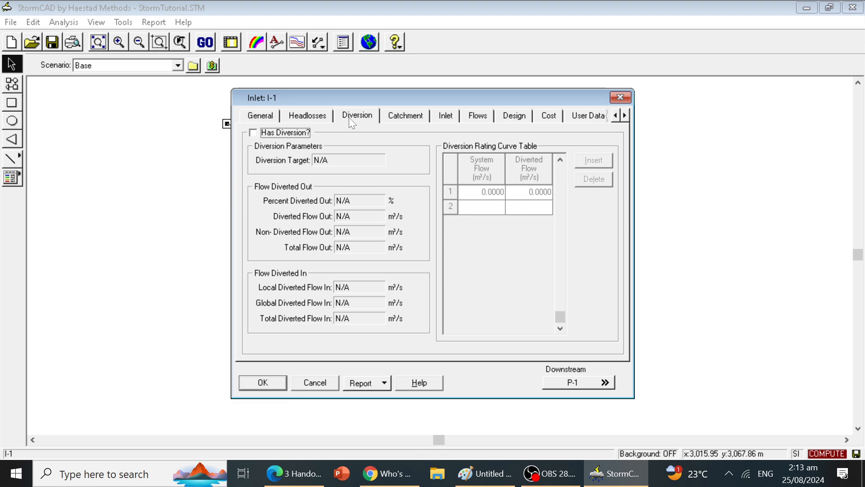
{"action": "left_click", "coordinate": [400, 119]}
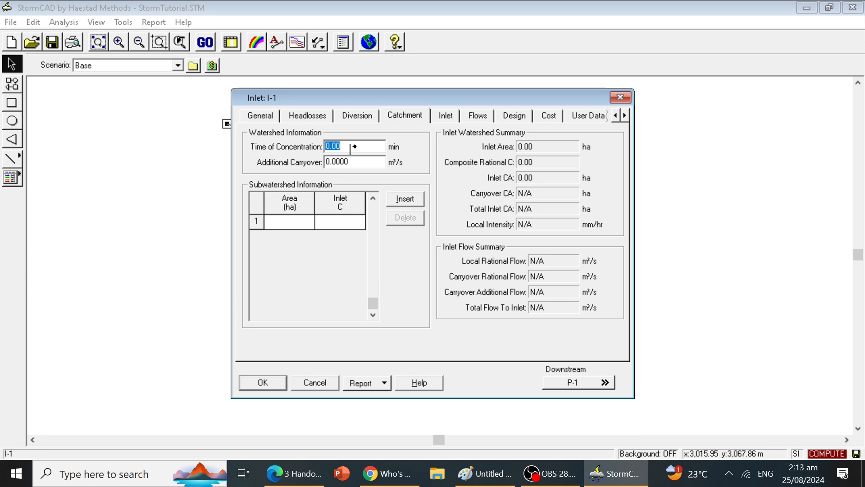
{"action": "type", "text": "15"}
Consult the handout's inlet table and give inlet I-1's subwatershed an area of 0.67 ha and an inlet C of 0.7
{"action": "left_click", "coordinate": [294, 473]}
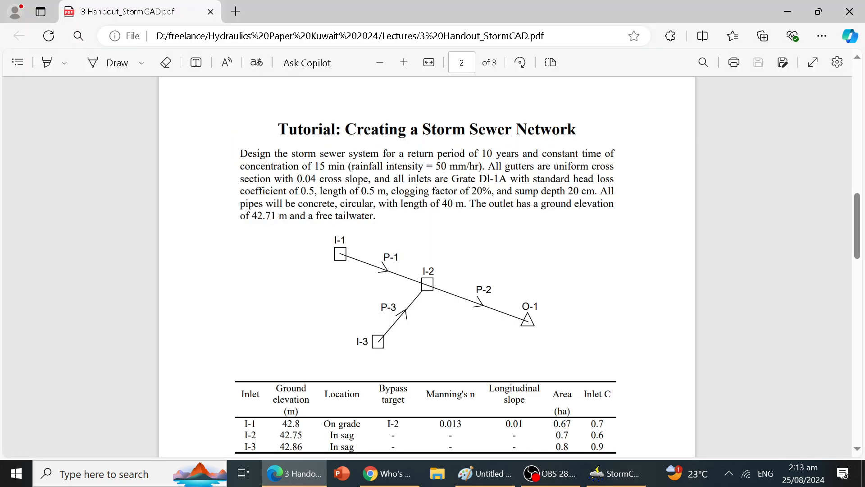
{"action": "scroll", "coordinate": [462, 374], "scroll_direction": "down", "scroll_amount": 1}
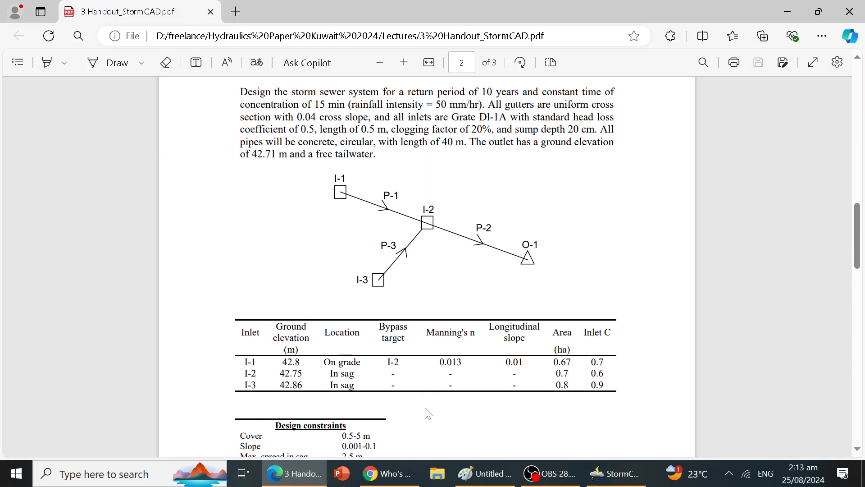
{"action": "left_click", "coordinate": [622, 479]}
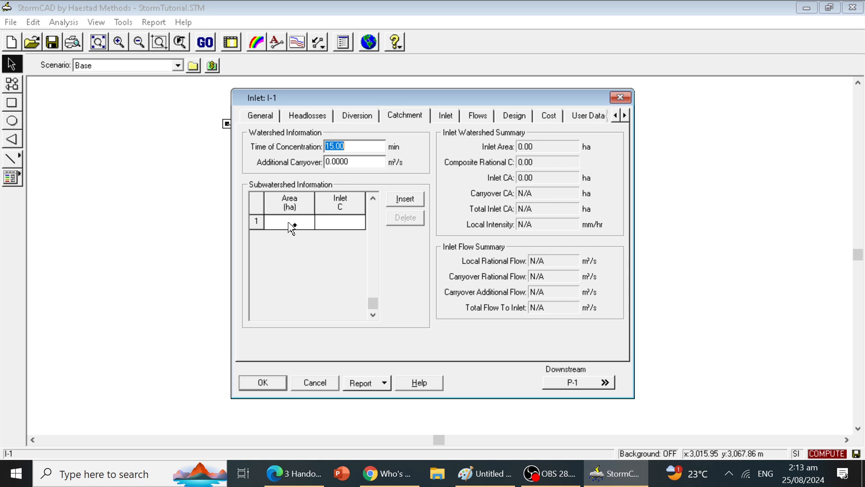
{"action": "left_click", "coordinate": [611, 476]}
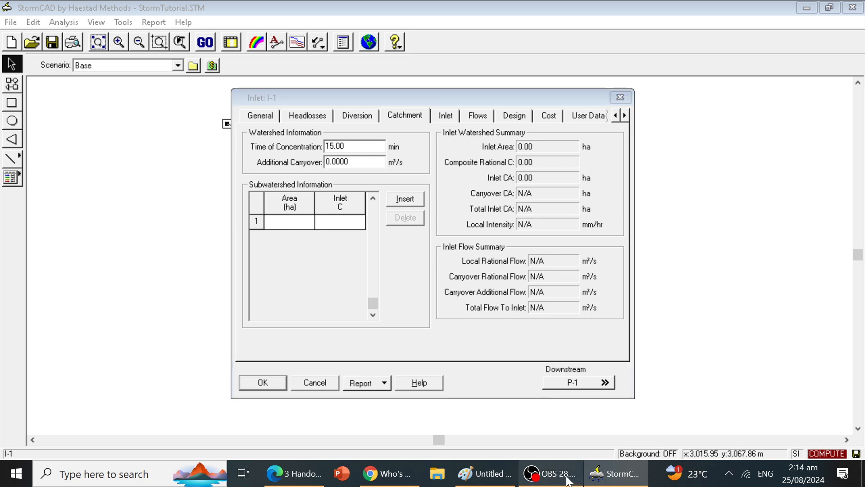
{"action": "left_click", "coordinate": [295, 474]}
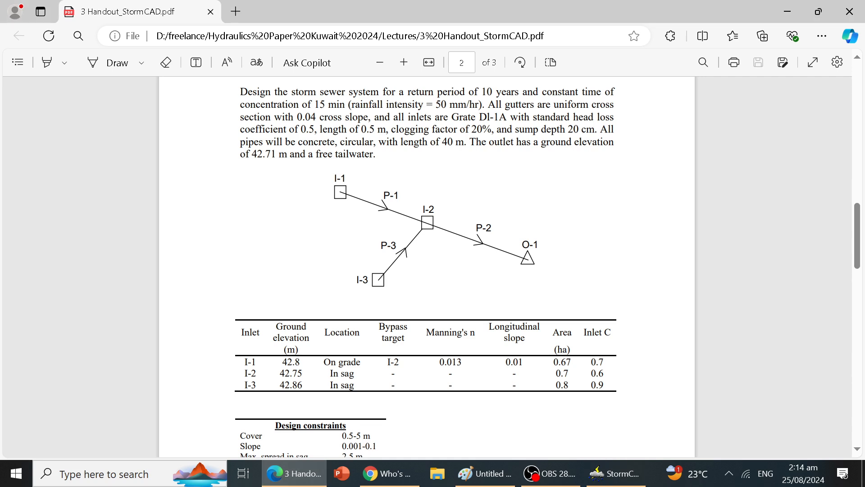
{"action": "left_click", "coordinate": [614, 473]}
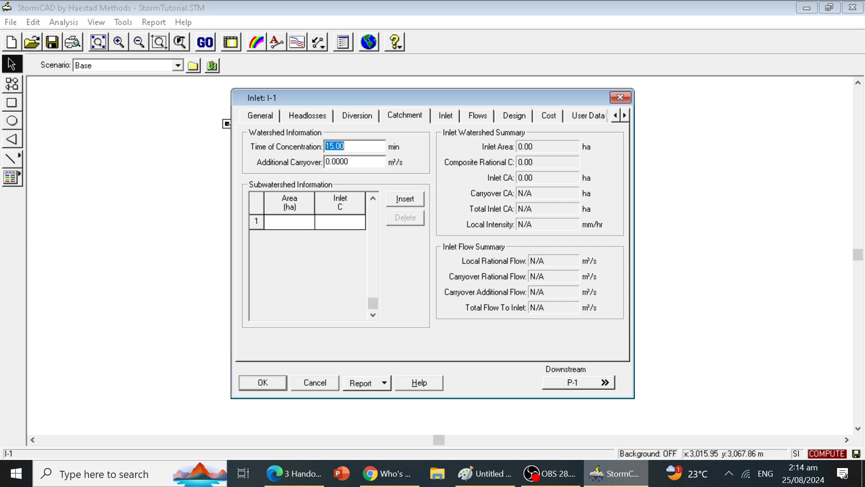
{"action": "left_click", "coordinate": [298, 225]}
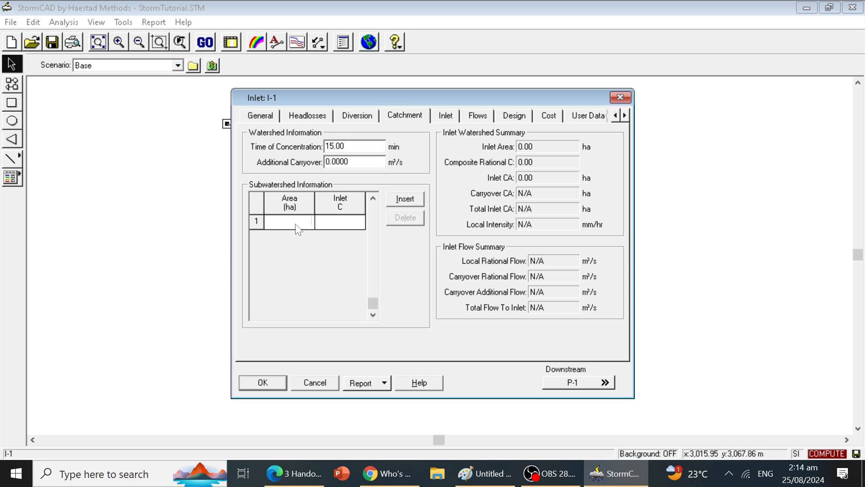
{"action": "type", "text": "0"}
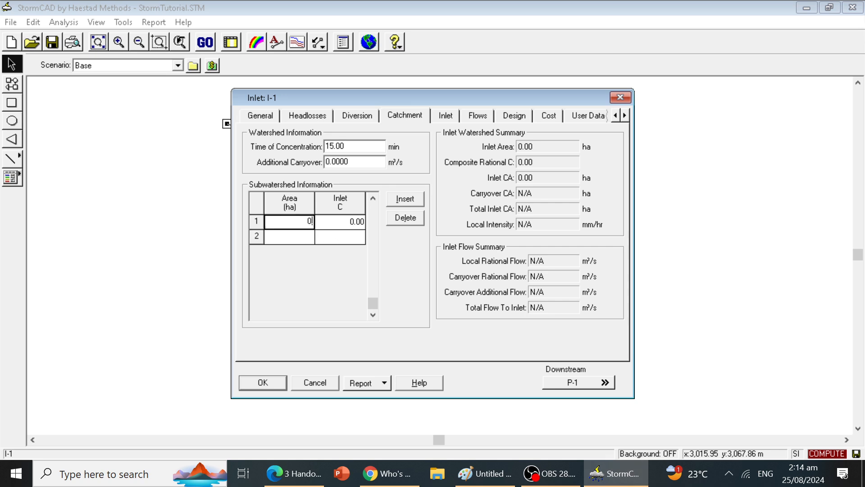
{"action": "type", "text": ".67"}
{"action": "double_click", "coordinate": [352, 223]}
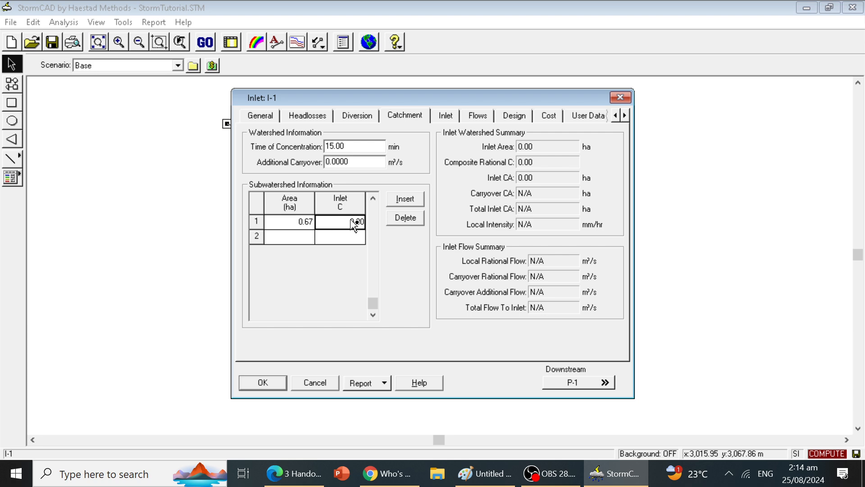
{"action": "type", "text": "0.7"}
Review the unit choices in the subwatershed area's field options and keep hectares
{"action": "right_click", "coordinate": [296, 208]}
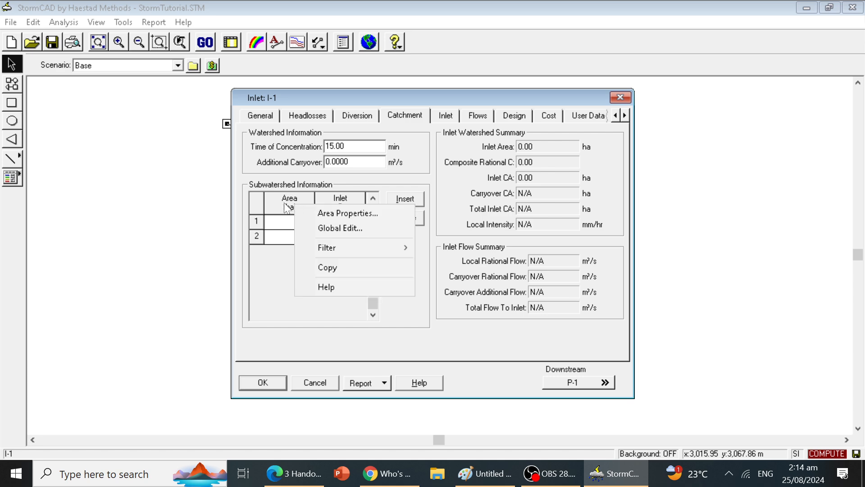
{"action": "left_click", "coordinate": [315, 210]}
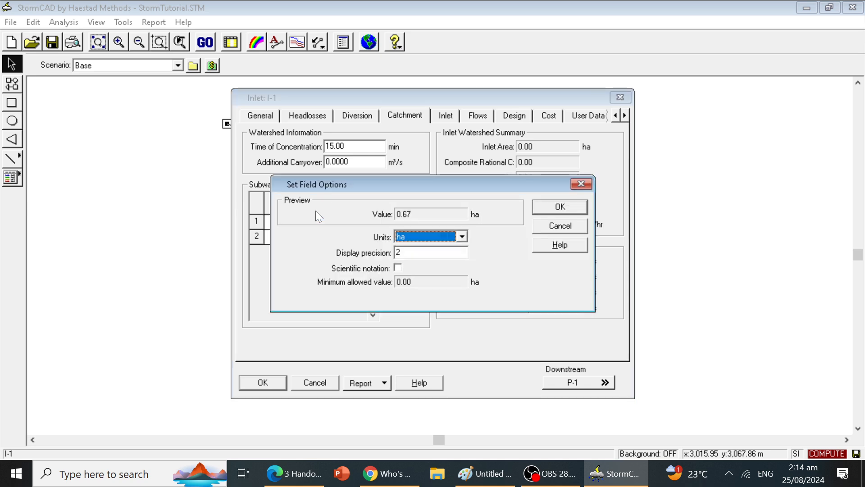
{"action": "left_click", "coordinate": [462, 238]}
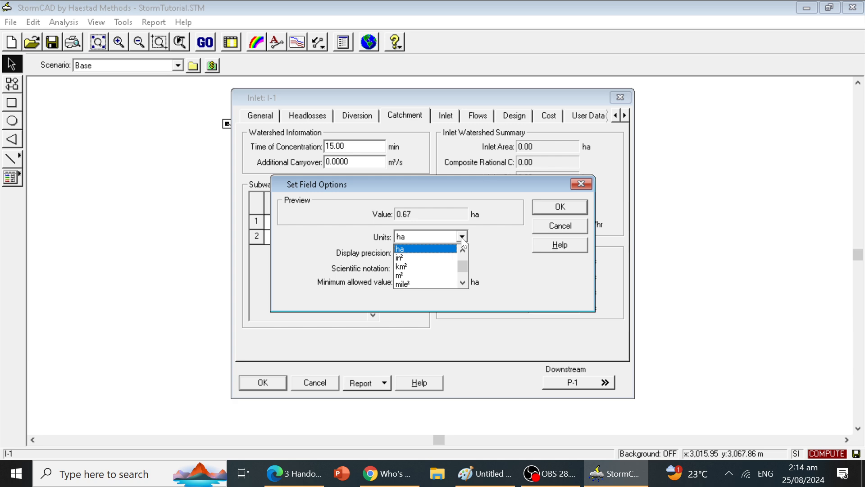
{"action": "left_click", "coordinate": [462, 239]}
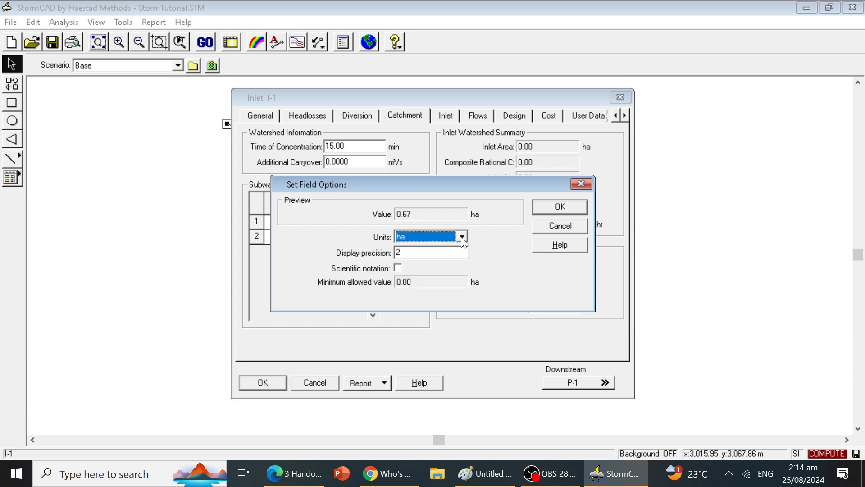
{"action": "left_click", "coordinate": [556, 207]}
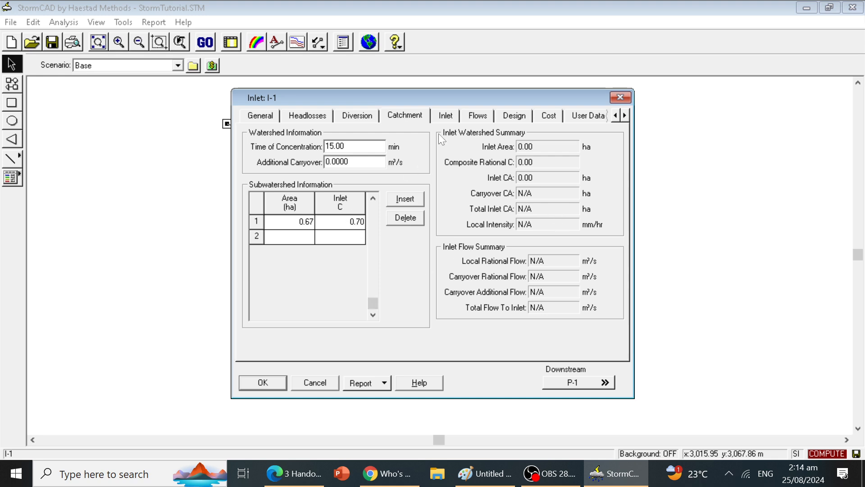
Check the inlet specification in the handout and assign the Grate DI-1A inlet to I-1
{"action": "left_click", "coordinate": [445, 116]}
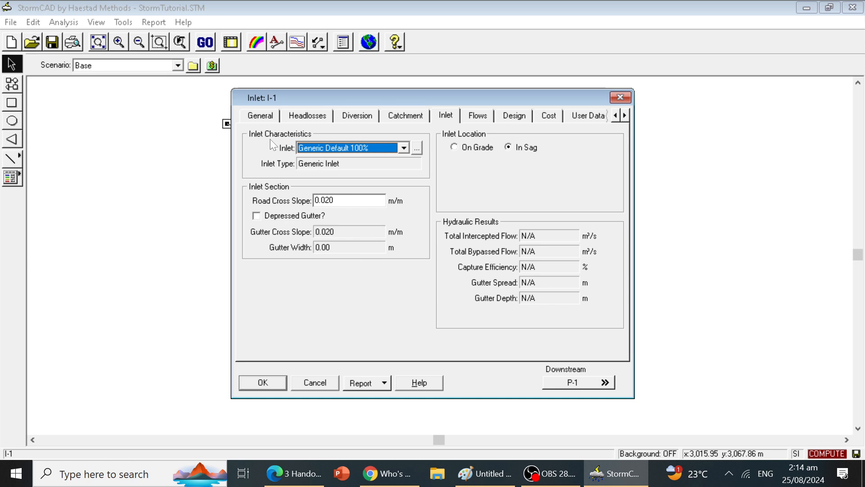
{"action": "left_click", "coordinate": [307, 473]}
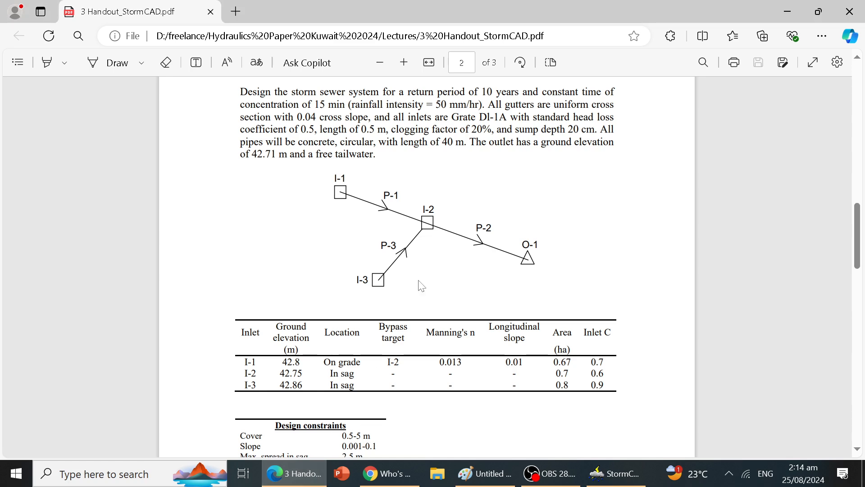
{"action": "scroll", "coordinate": [457, 209], "scroll_direction": "up", "scroll_amount": 2}
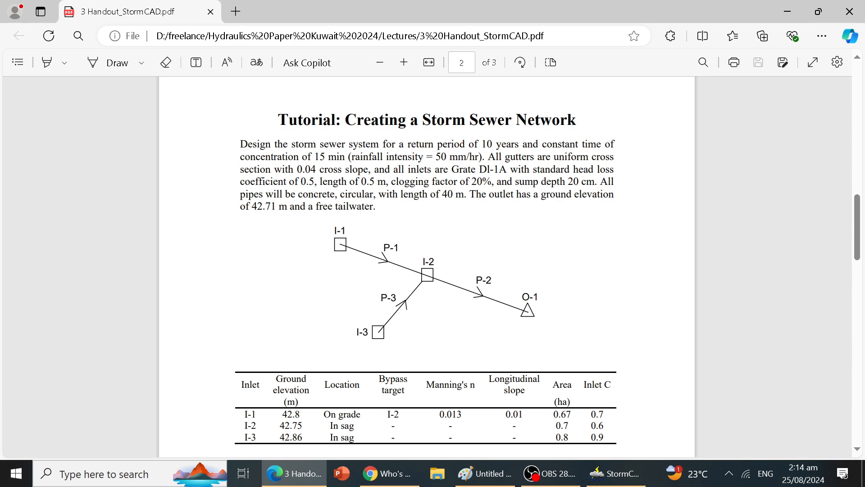
{"action": "key", "text": "alt+Tab"}
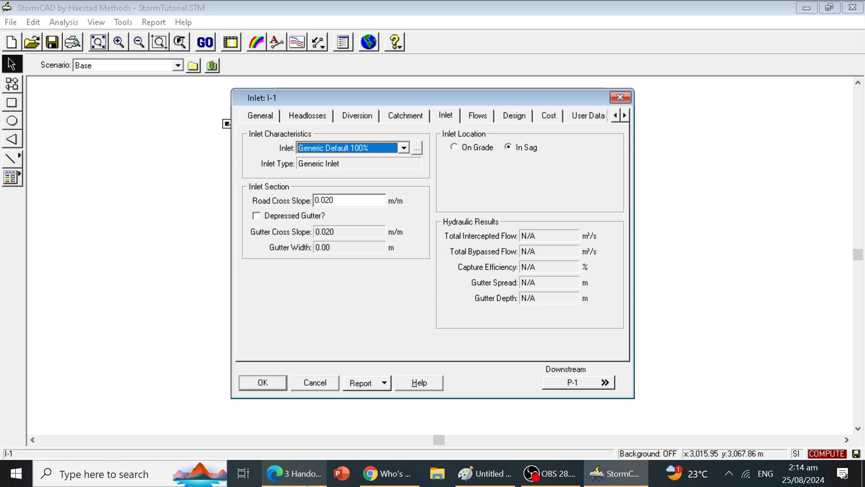
{"action": "left_click", "coordinate": [404, 148]}
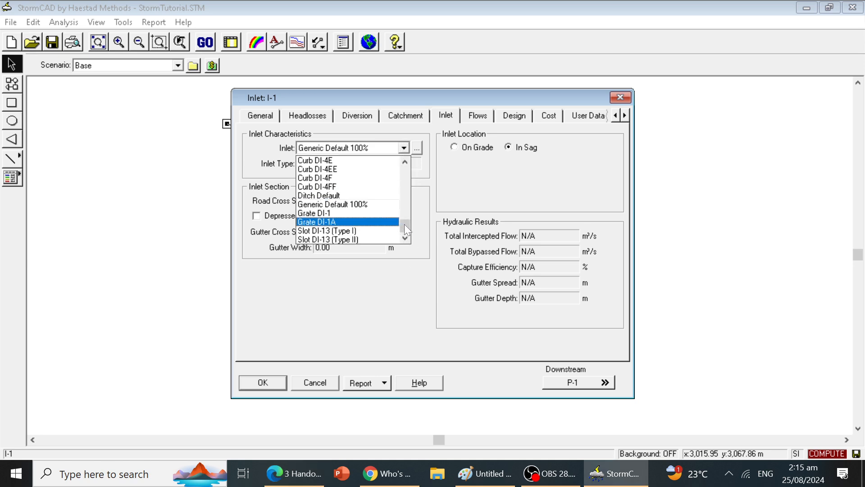
{"action": "left_click", "coordinate": [367, 222]}
Check the handout's inlet opening data and set I-1's grate length to 0.5 m and clogging factor to 20%
{"action": "left_click", "coordinate": [297, 479]}
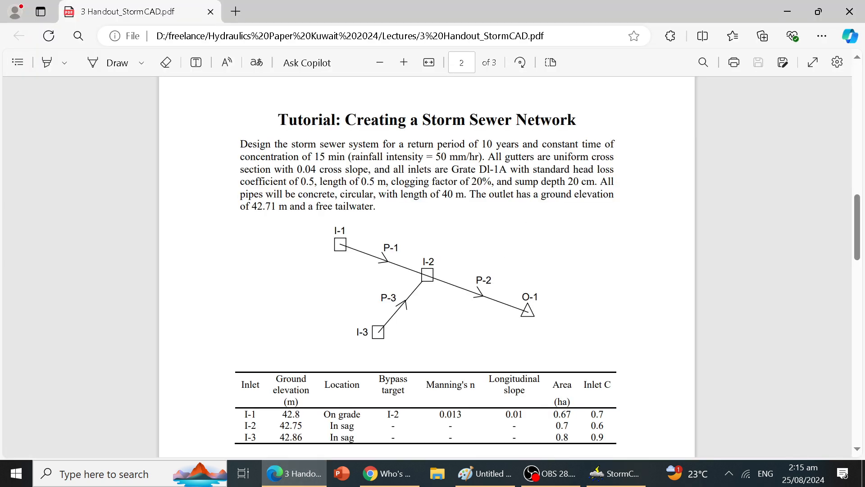
{"action": "key", "text": "alt+Tab"}
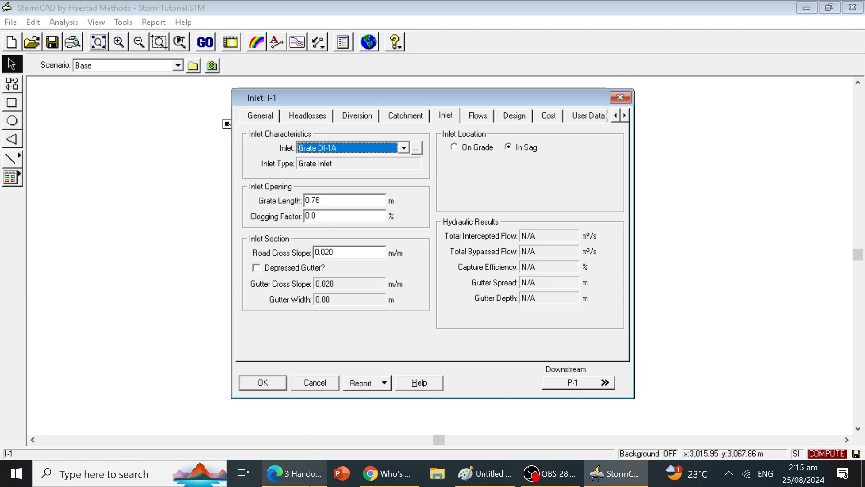
{"action": "left_click", "coordinate": [309, 485]}
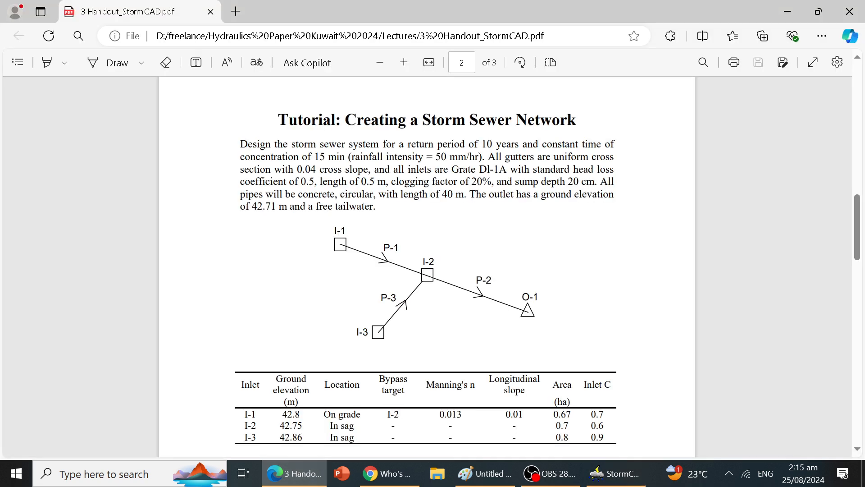
{"action": "left_click", "coordinate": [309, 481]}
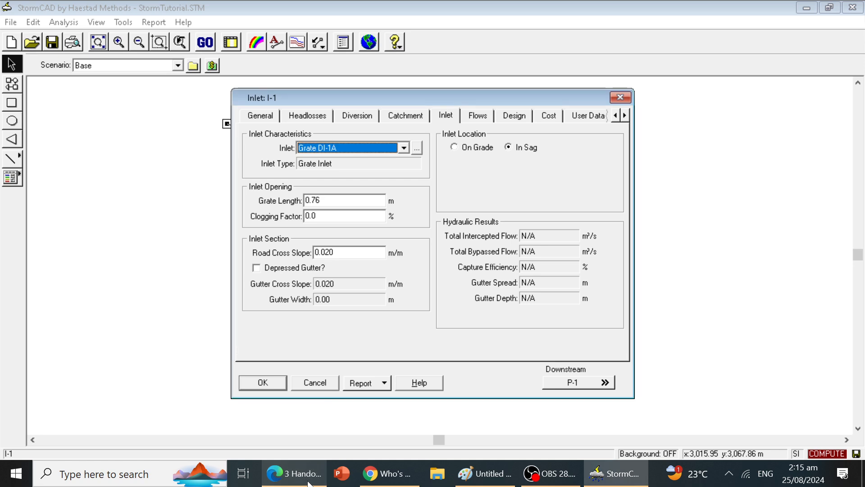
{"action": "double_click", "coordinate": [336, 205]}
{"action": "type", "text": "0"}
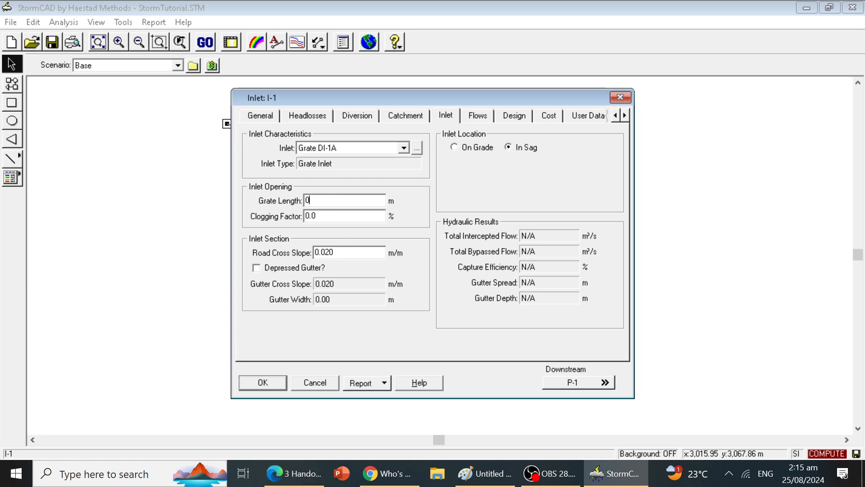
{"action": "type", "text": ".5"}
{"action": "double_click", "coordinate": [332, 217]}
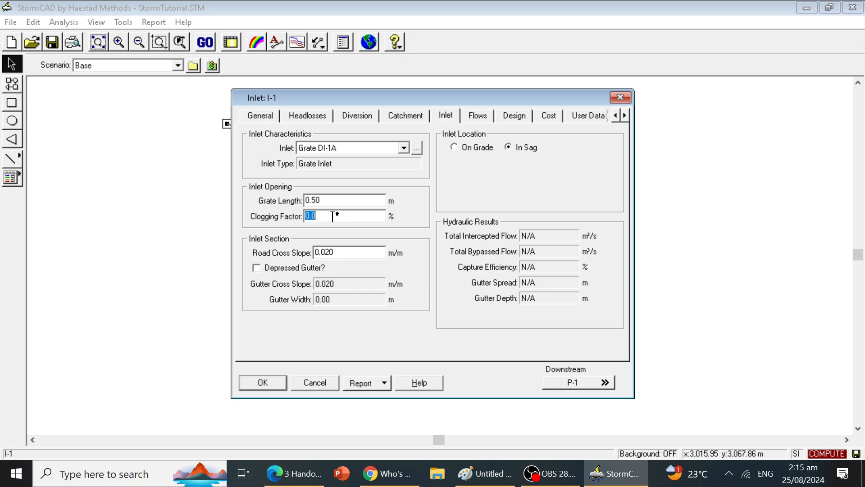
{"action": "type", "text": "20"}
Check the handout's gutter data and set I-1's road cross slope to 0.04 m/m, keeping the gutter undepressed
{"action": "left_click", "coordinate": [308, 481]}
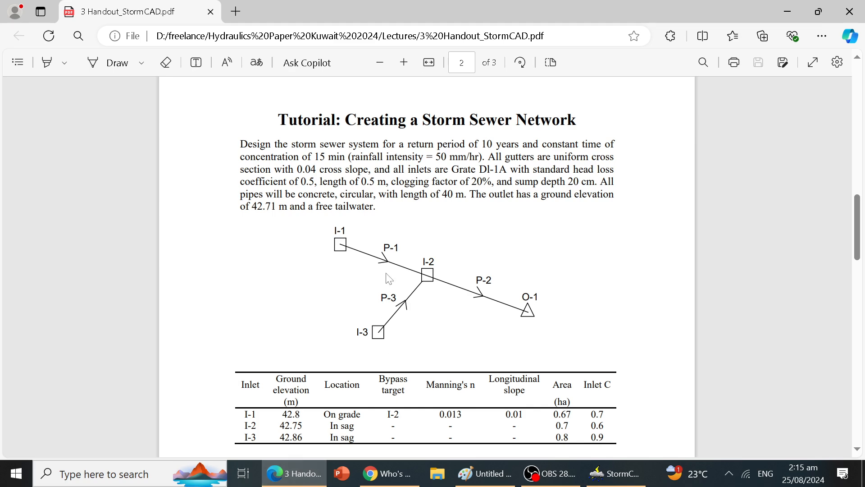
{"action": "scroll", "coordinate": [383, 318], "scroll_direction": "down", "scroll_amount": 4}
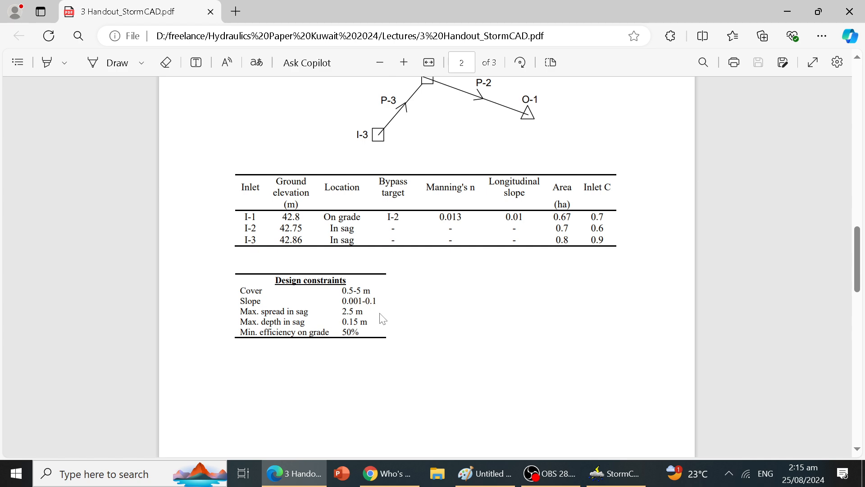
{"action": "scroll", "coordinate": [383, 319], "scroll_direction": "up", "scroll_amount": 3}
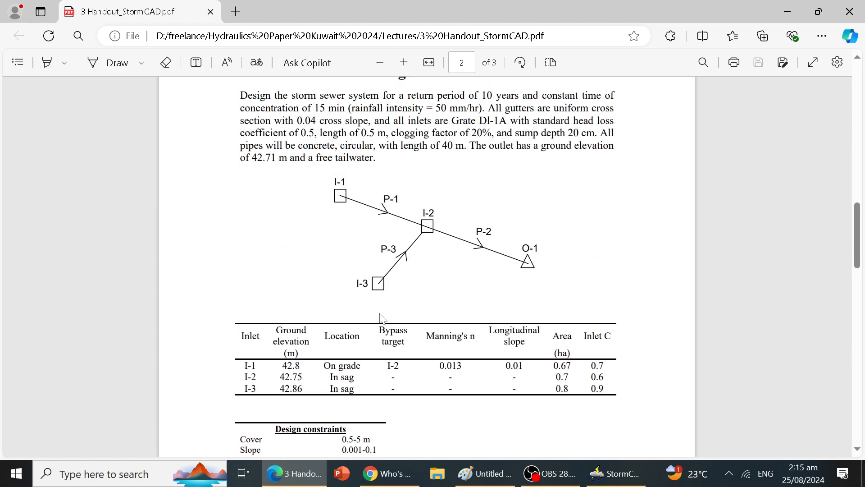
{"action": "scroll", "coordinate": [381, 318], "scroll_direction": "up", "scroll_amount": 1}
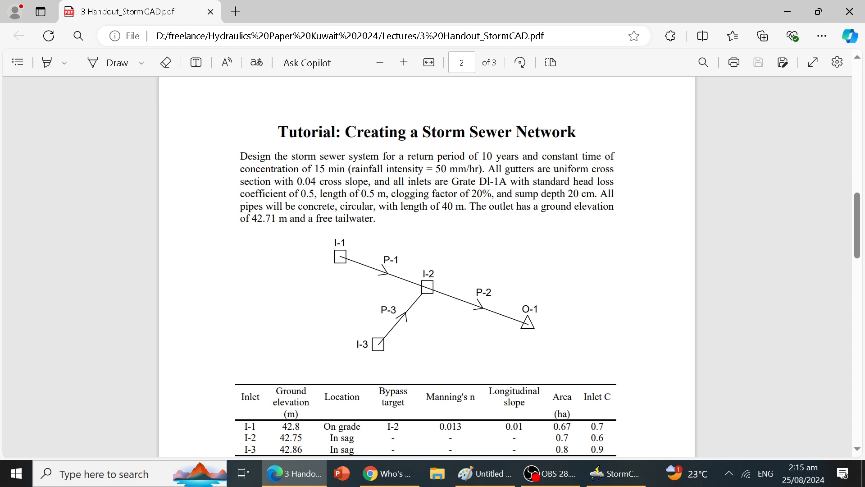
{"action": "left_click", "coordinate": [614, 476]}
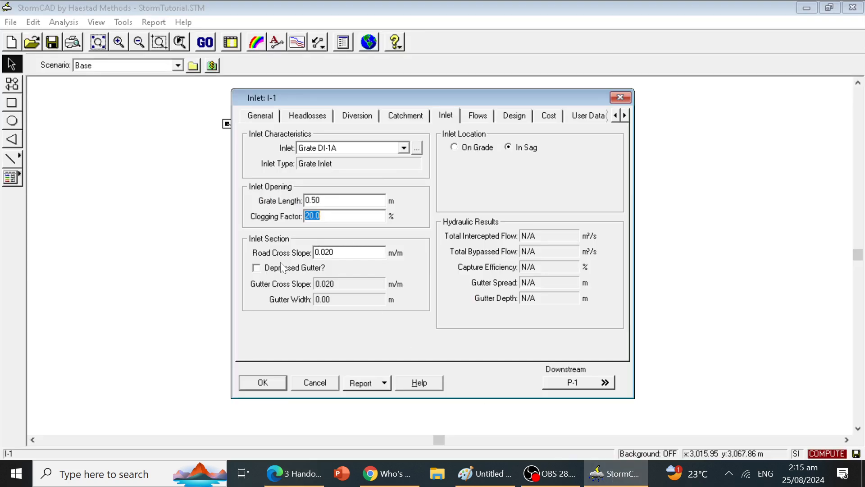
{"action": "double_click", "coordinate": [338, 252]}
{"action": "left_click", "coordinate": [338, 252]}
{"action": "key", "text": "BackSpace"}
{"action": "key", "text": "BackSpace"}
{"action": "type", "text": "4"}
{"action": "left_click", "coordinate": [257, 268]}
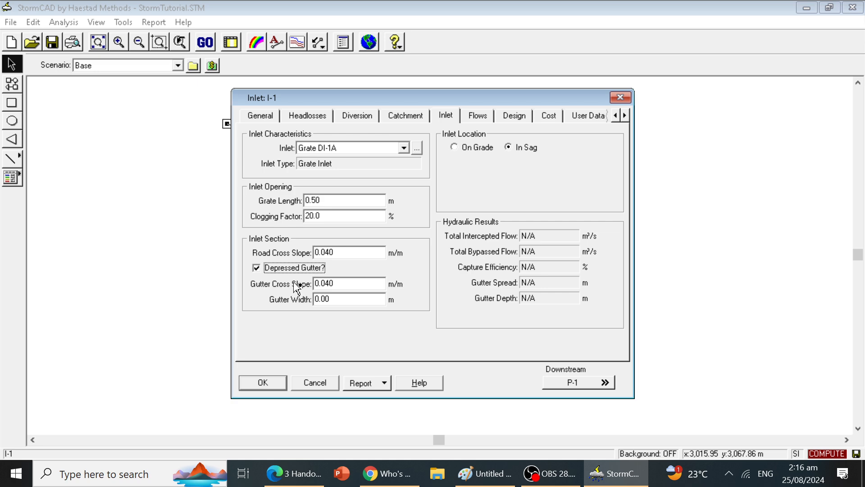
{"action": "left_click", "coordinate": [256, 268]}
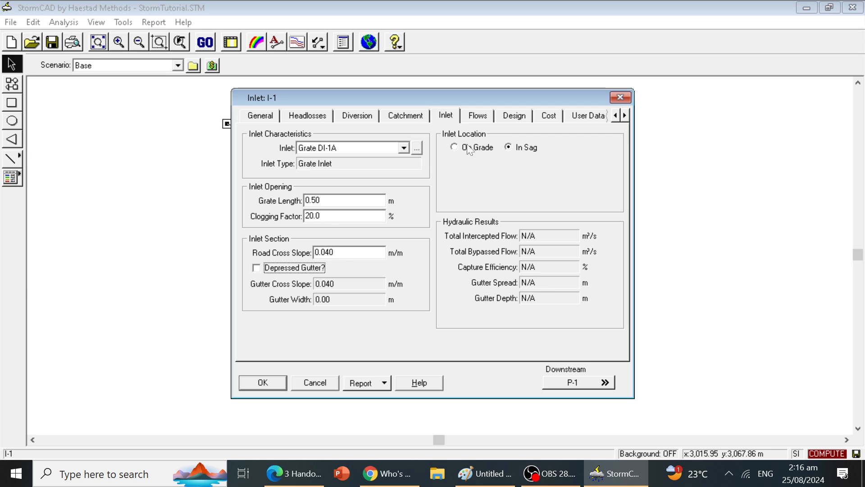
Check inlet I-1's location in the handout and set it to On Grade
{"action": "left_click", "coordinate": [309, 474]}
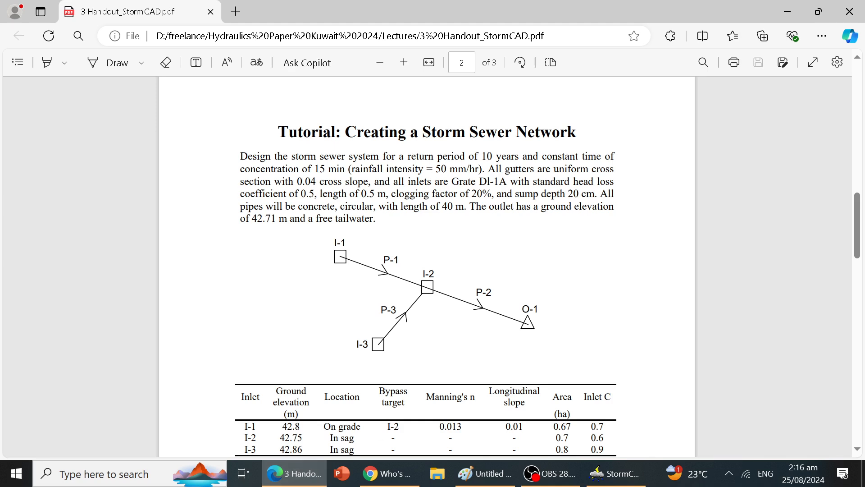
{"action": "left_click", "coordinate": [284, 482]}
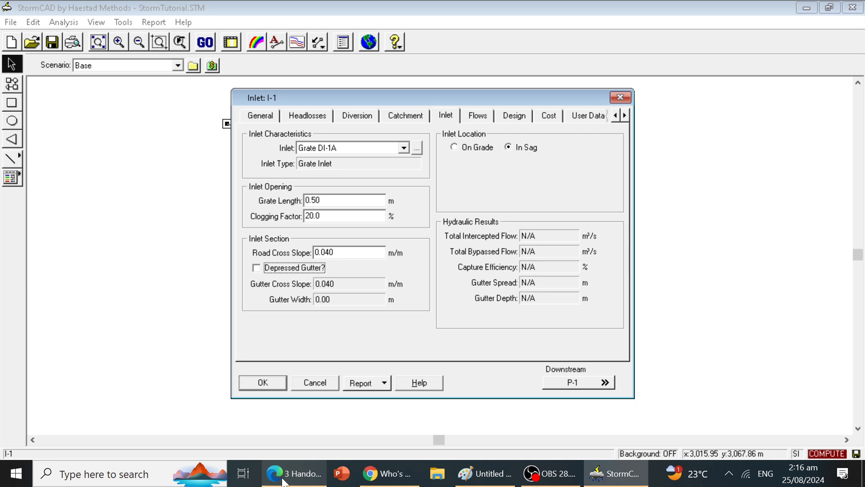
{"action": "left_click", "coordinate": [451, 146]}
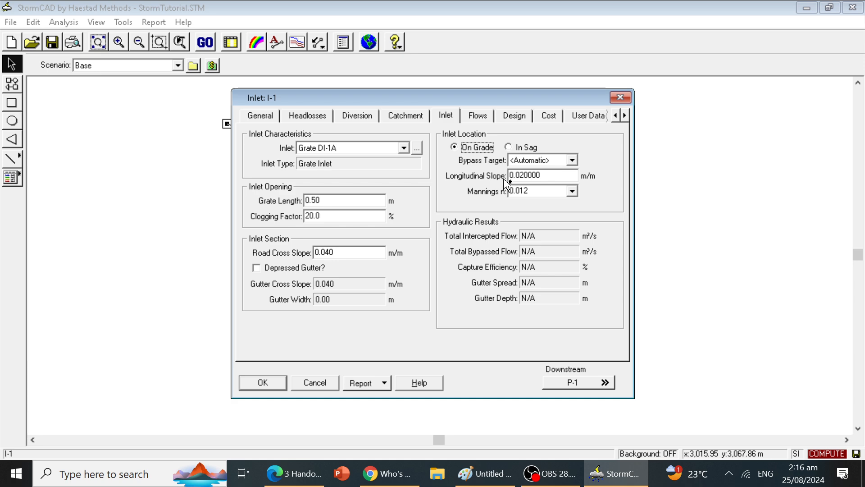
Set I-1's bypass target to I-2 and, after checking the handout's inlet table, its longitudinal slope to 0.01 m/m
{"action": "left_click", "coordinate": [572, 161]}
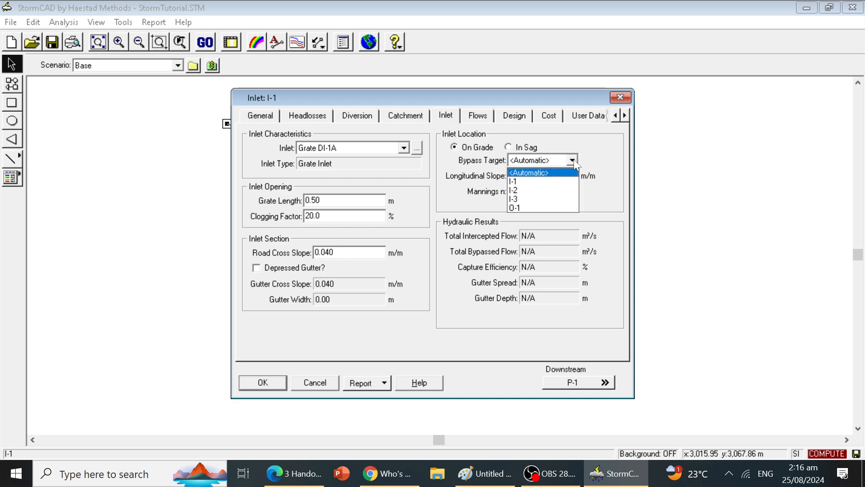
{"action": "left_click", "coordinate": [539, 193]}
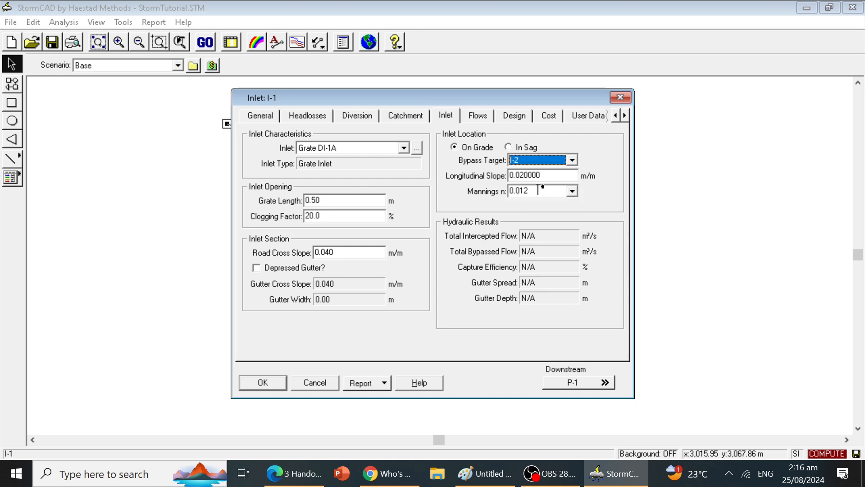
{"action": "left_click", "coordinate": [320, 481]}
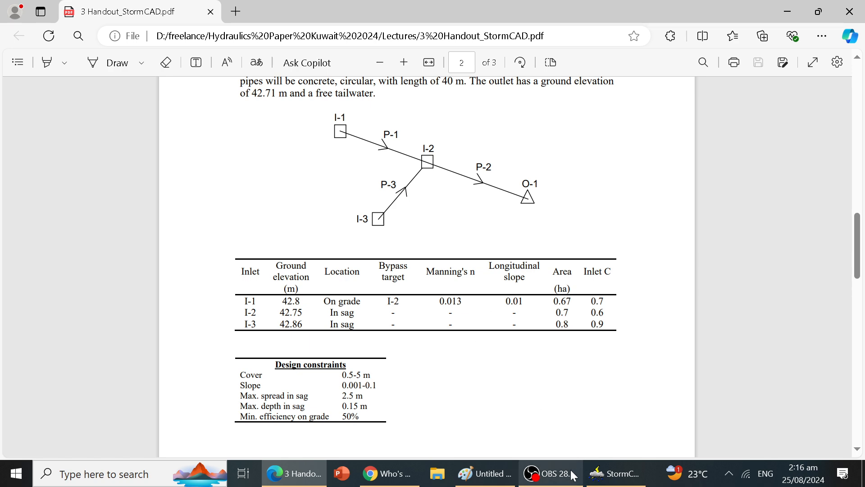
{"action": "left_click", "coordinate": [614, 475]}
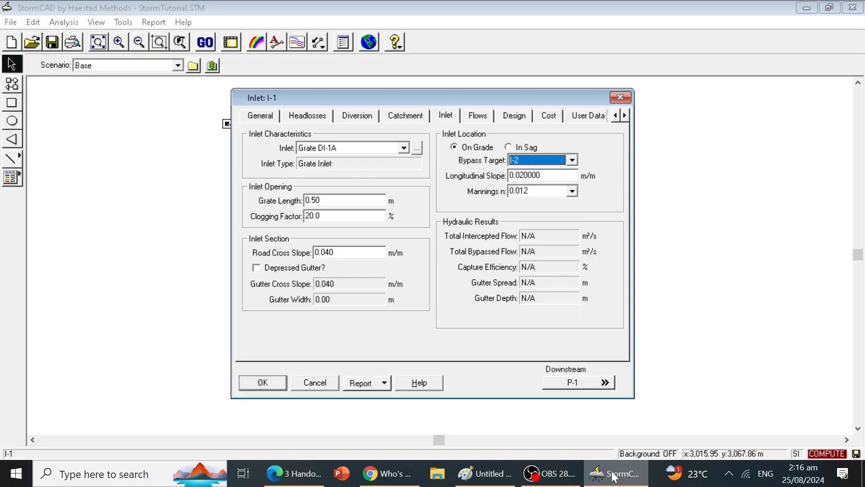
{"action": "double_click", "coordinate": [544, 175]}
{"action": "left_click", "coordinate": [544, 176]}
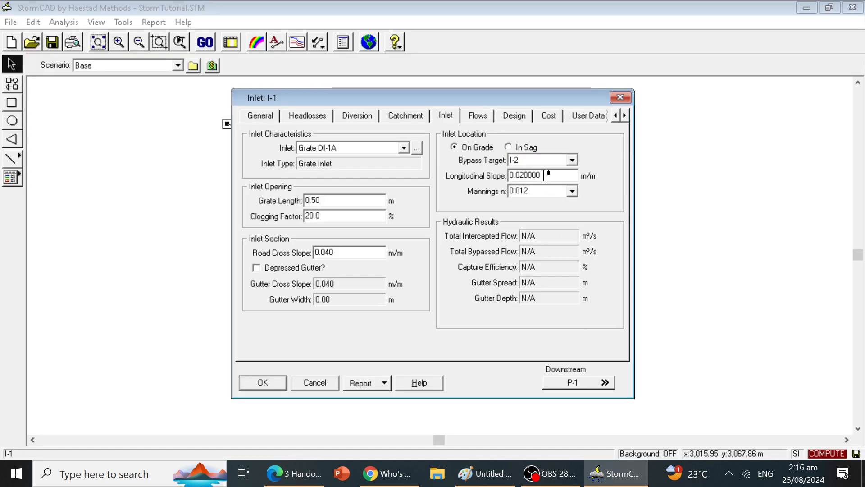
{"action": "key", "text": "BackSpace"}
{"action": "key", "text": "BackSpace"}
{"action": "key", "text": "BackSpace"}
{"action": "key", "text": "BackSpace"}
{"action": "key", "text": "BackSpace"}
{"action": "type", "text": "1"}
Set I-1's Manning's n to 0.013 using the preset for concrete gutter, asphalt pavement (smooth)
{"action": "left_click", "coordinate": [539, 194]}
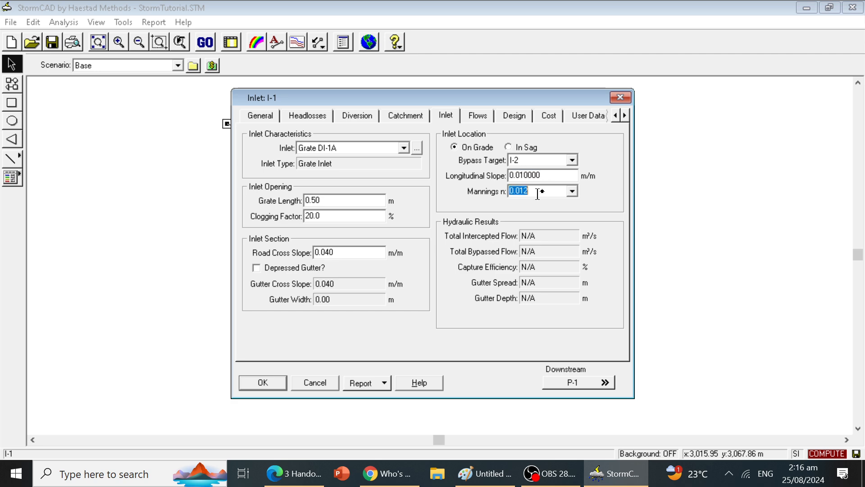
{"action": "left_click", "coordinate": [573, 191]}
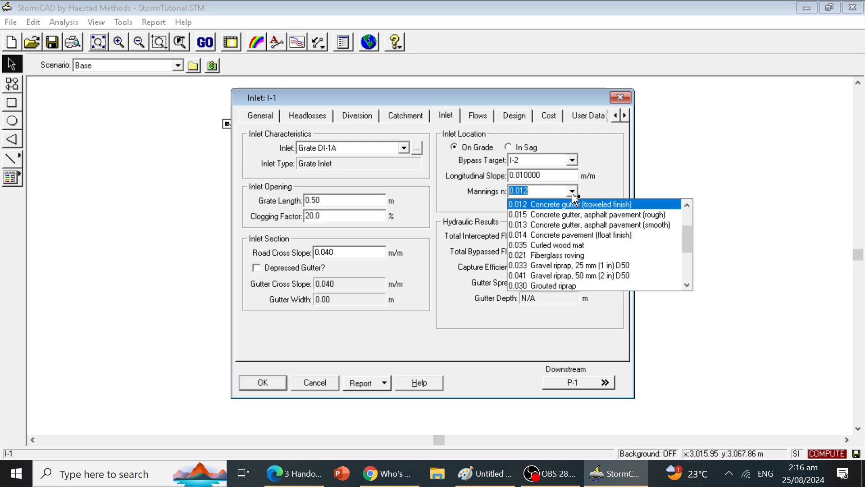
{"action": "left_click", "coordinate": [565, 225]}
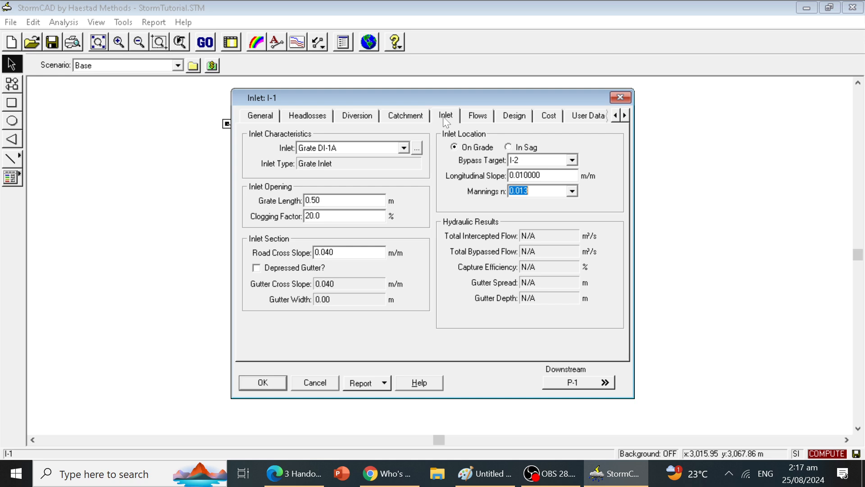
Turn off the inlet opening design option in I-1's design settings
{"action": "left_click", "coordinate": [478, 116]}
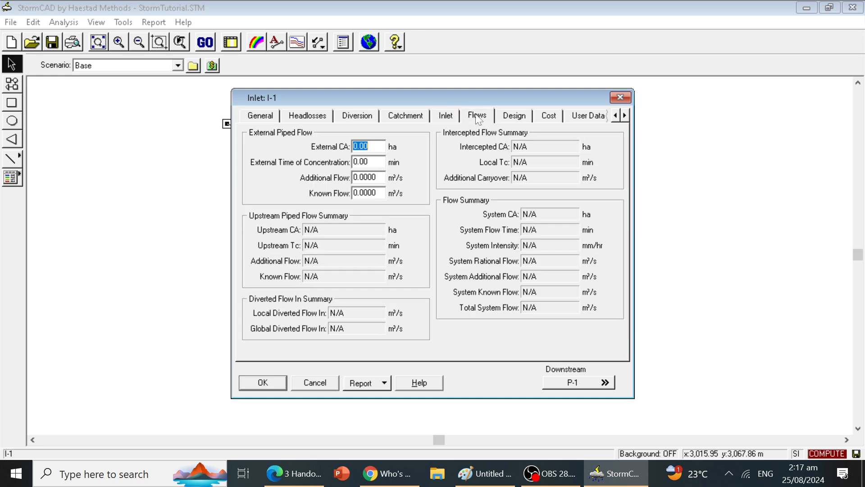
{"action": "left_click", "coordinate": [505, 117]}
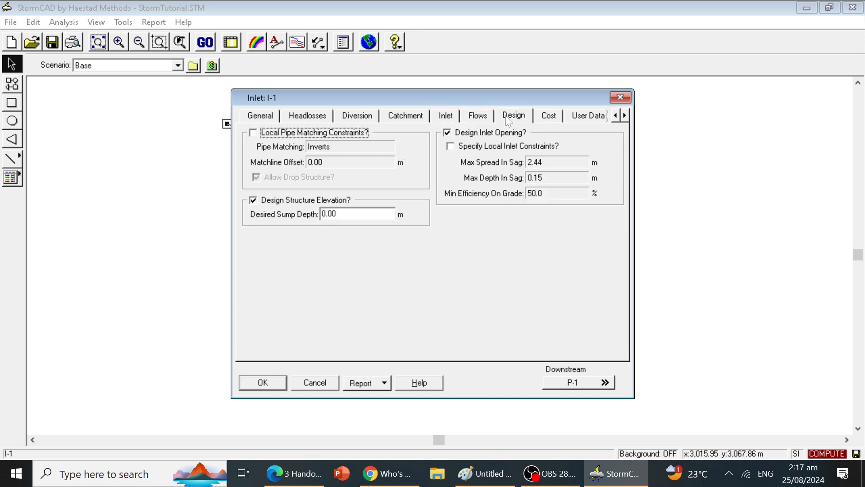
{"action": "left_click", "coordinate": [448, 133]}
{"action": "left_click", "coordinate": [448, 133]}
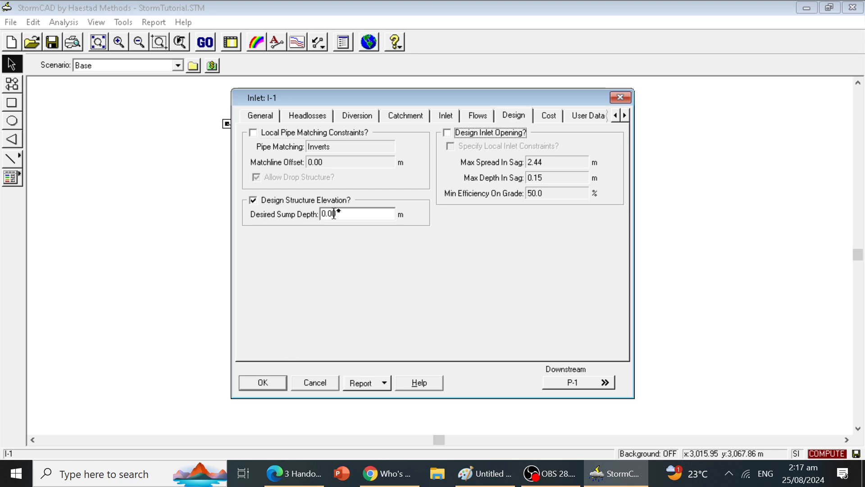
Check the sump depth in the handout, set I-1's desired sump depth to 0.2 m and accept the inlet's data
{"action": "left_click", "coordinate": [306, 477]}
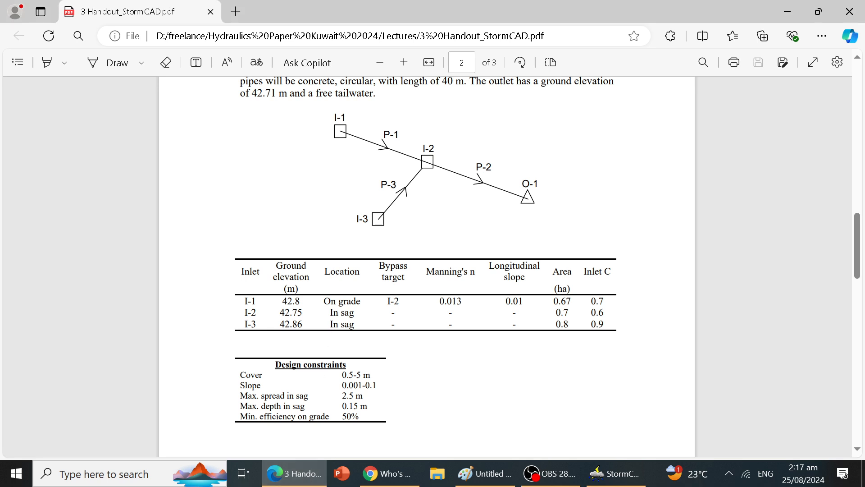
{"action": "scroll", "coordinate": [425, 266], "scroll_direction": "up", "scroll_amount": 2}
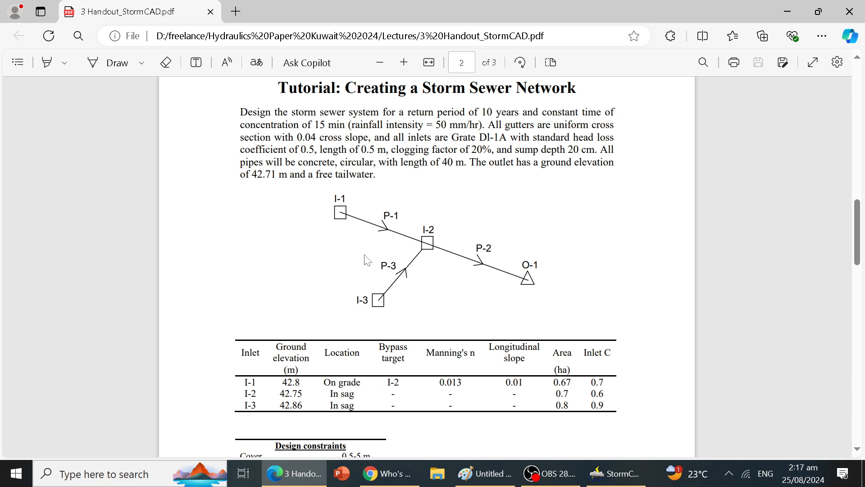
{"action": "scroll", "coordinate": [366, 259], "scroll_direction": "down", "scroll_amount": 3}
{"action": "scroll", "coordinate": [366, 260], "scroll_direction": "up", "scroll_amount": 5}
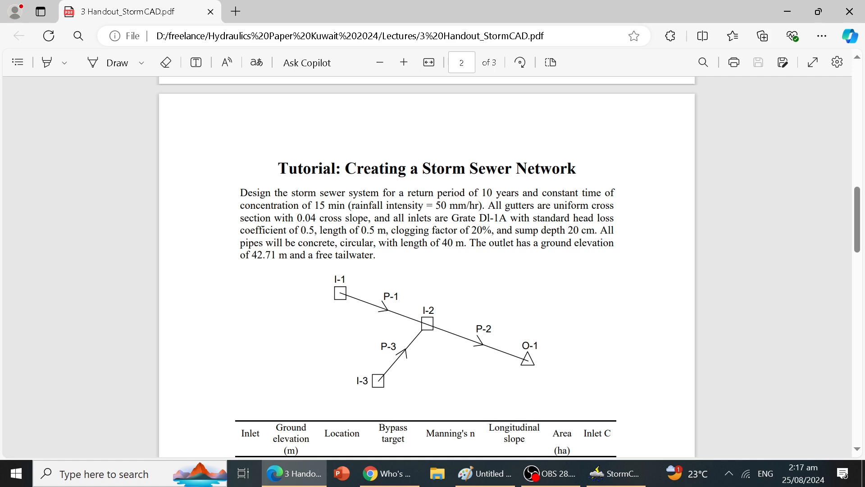
{"action": "left_click", "coordinate": [615, 474]}
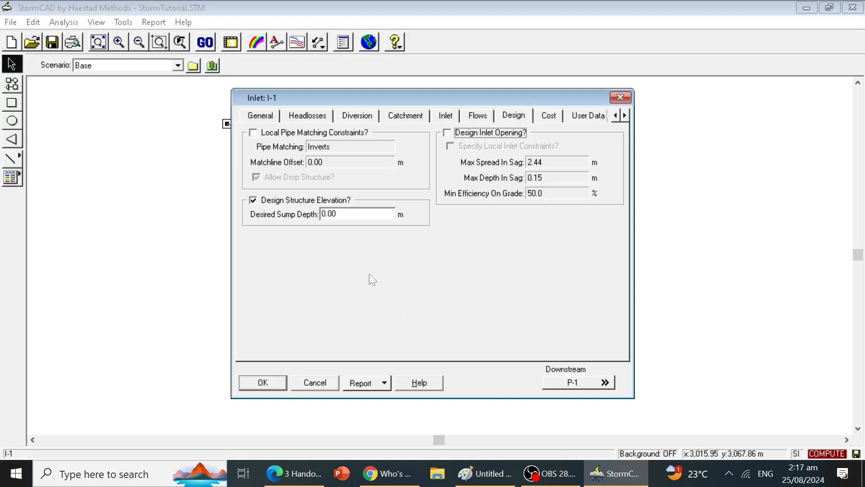
{"action": "left_click", "coordinate": [343, 216]}
{"action": "left_click", "coordinate": [342, 215]}
{"action": "key", "text": "BackSpace"}
{"action": "key", "text": "BackSpace"}
{"action": "type", "text": "2"}
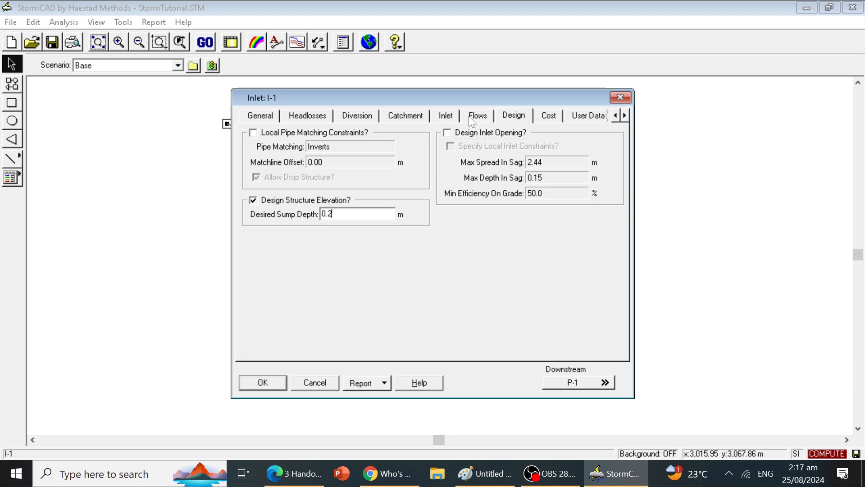
{"action": "type", "text": "5"}
{"action": "left_click", "coordinate": [274, 385]}
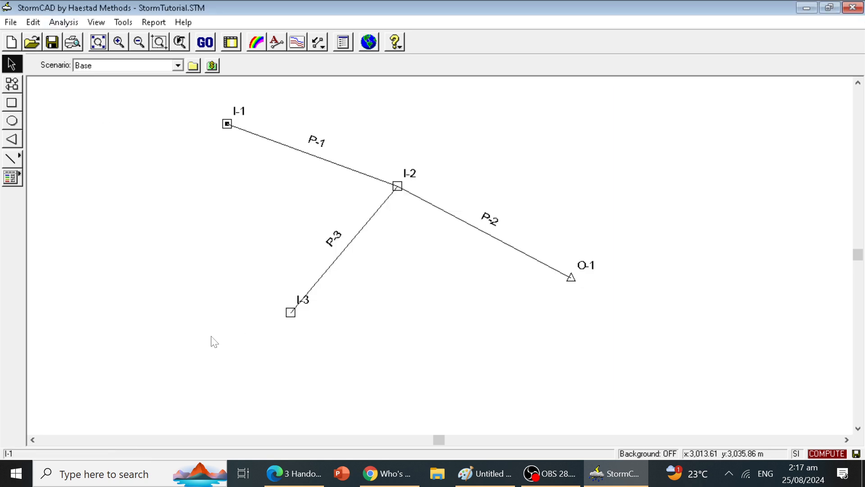
Check the handout's design constraints and set the minimum gravity pipe velocity to 0 m/s in the default design constraints
{"action": "left_click", "coordinate": [306, 481]}
{"action": "scroll", "coordinate": [320, 376], "scroll_direction": "down", "scroll_amount": 5}
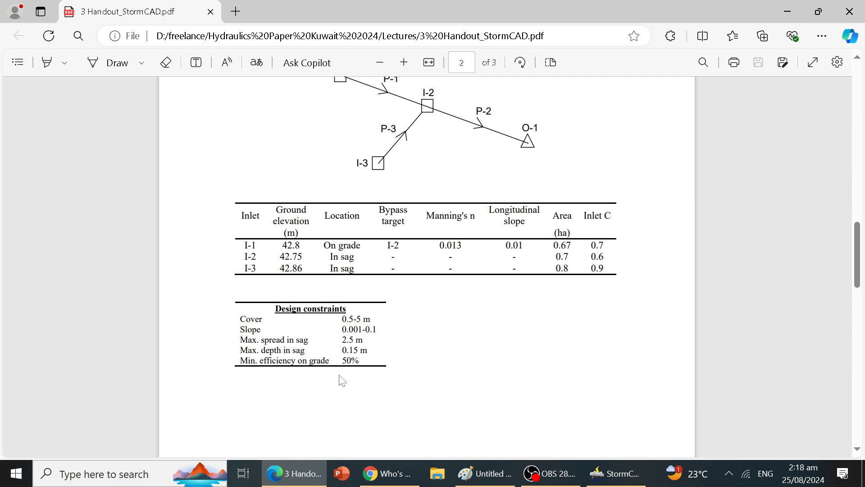
{"action": "left_click", "coordinate": [305, 476]}
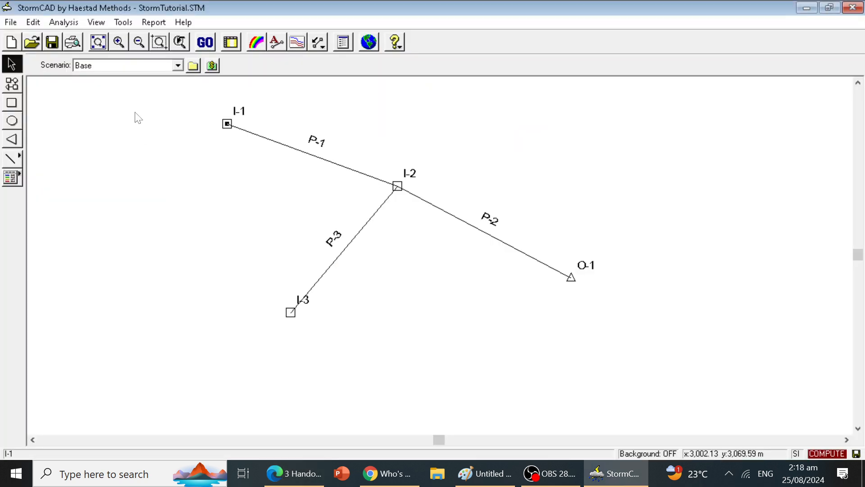
{"action": "left_click", "coordinate": [64, 25]}
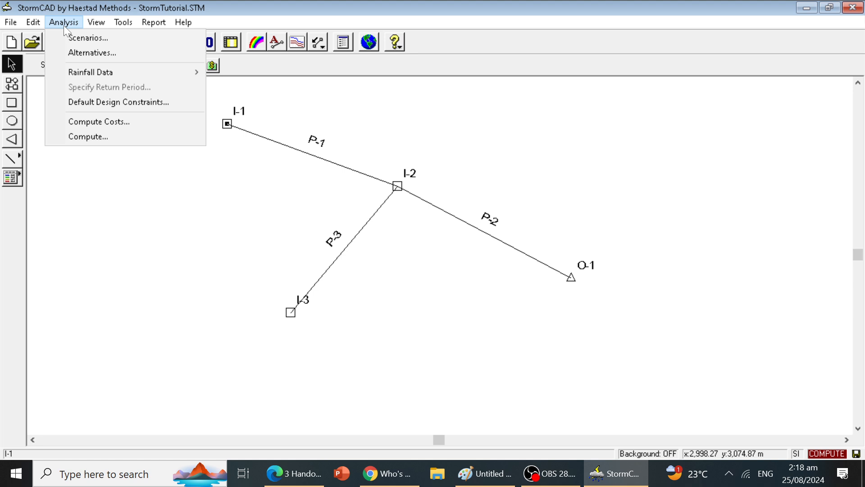
{"action": "left_click", "coordinate": [102, 102]}
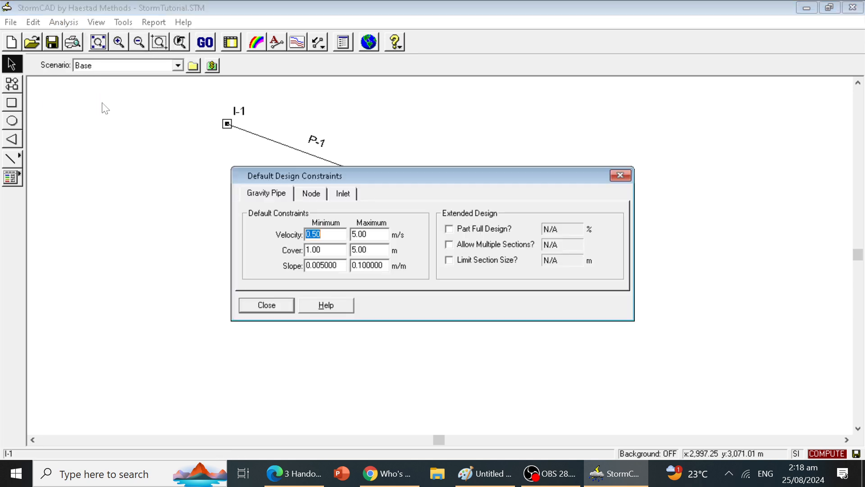
{"action": "left_click", "coordinate": [334, 233]}
{"action": "left_click_drag", "start_coordinate": [334, 234], "coordinate": [299, 235]}
{"action": "type", "text": "0"}
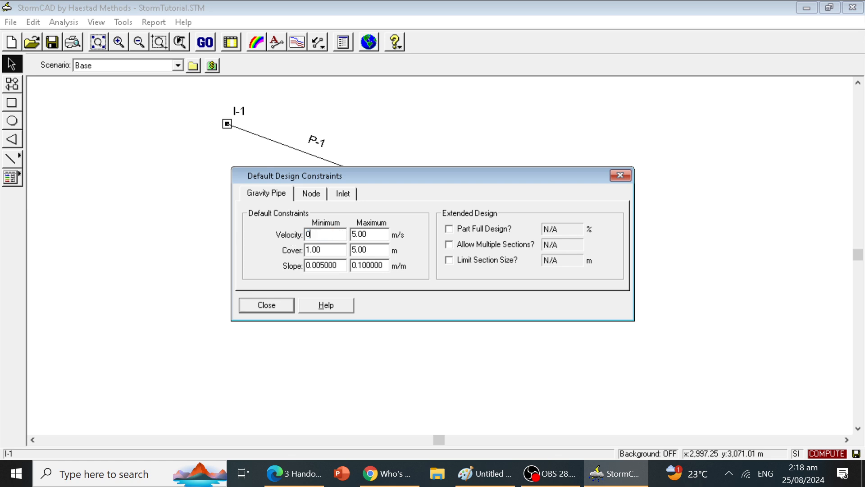
Check the cover range in the handout and set the default minimum pipe cover to 0.5 m
{"action": "left_click", "coordinate": [307, 481]}
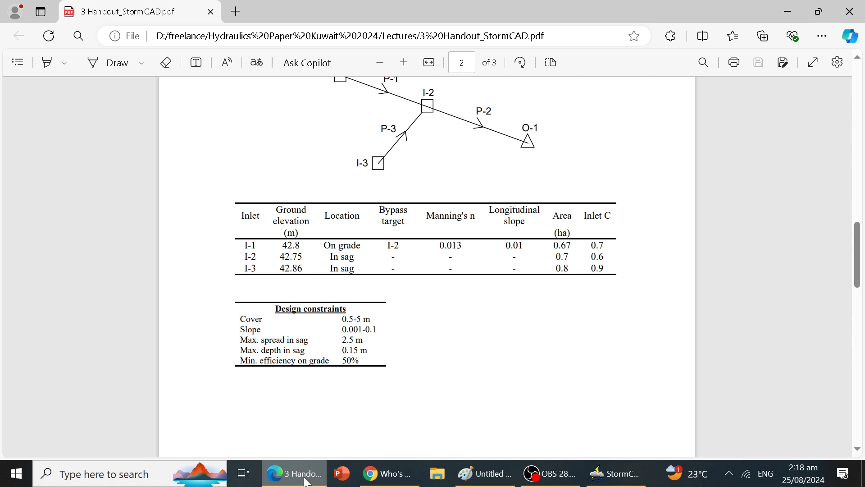
{"action": "left_click", "coordinate": [307, 482]}
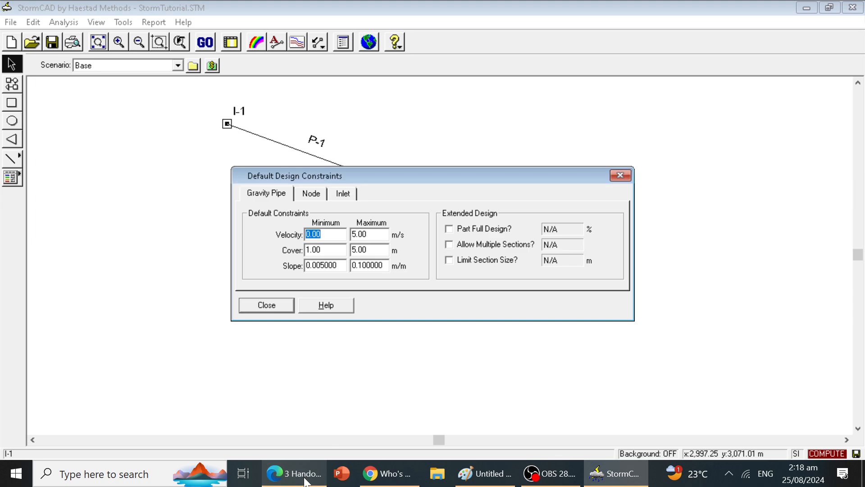
{"action": "left_click", "coordinate": [306, 482]}
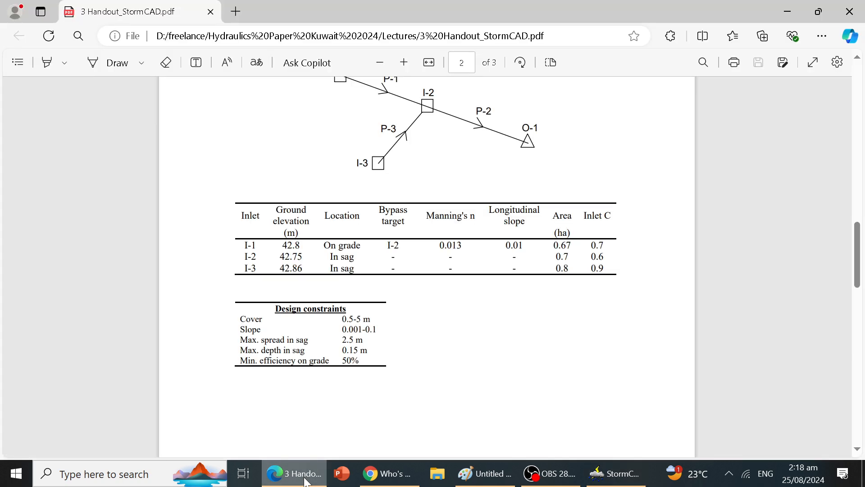
{"action": "left_click", "coordinate": [306, 481]}
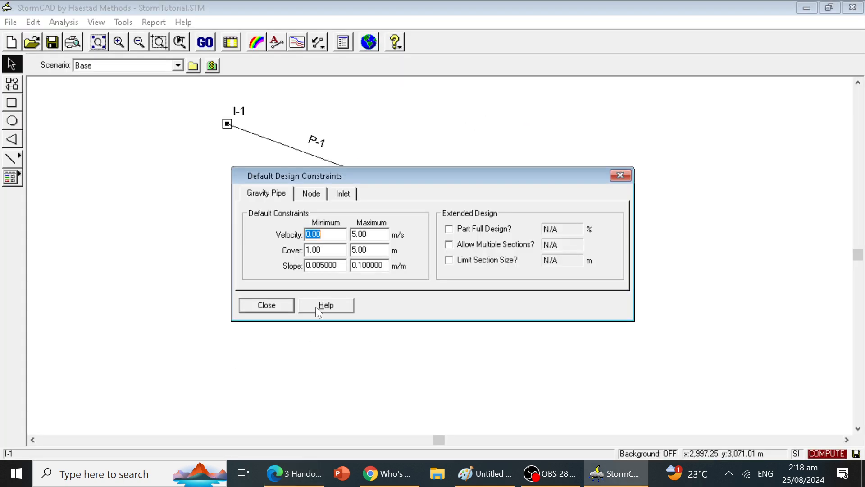
{"action": "double_click", "coordinate": [325, 251]}
{"action": "type", "text": "0.5"}
Check the slope range in the handout and set the default minimum pipe slope to 0.001 m/m
{"action": "left_click", "coordinate": [303, 478]}
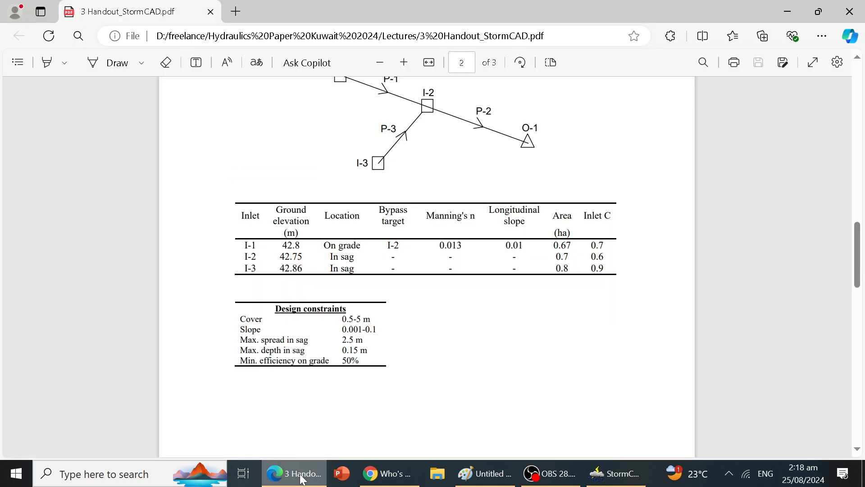
{"action": "left_click", "coordinate": [303, 479]}
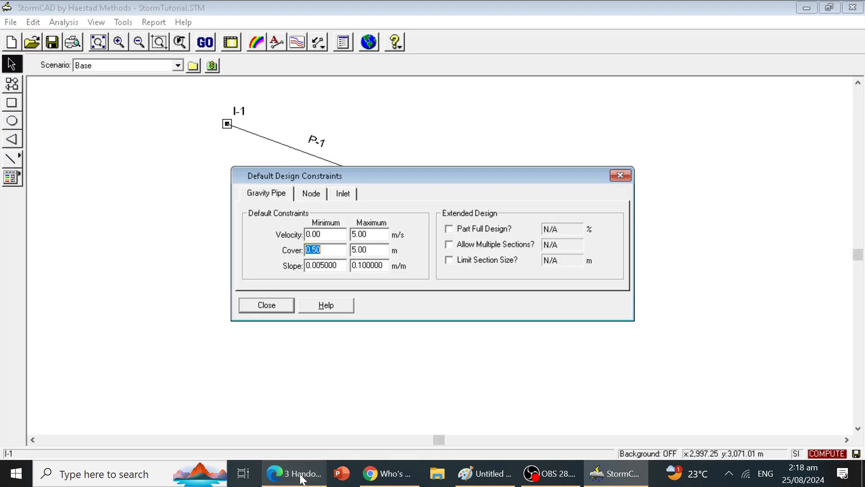
{"action": "double_click", "coordinate": [325, 266]}
{"action": "left_click", "coordinate": [325, 266]}
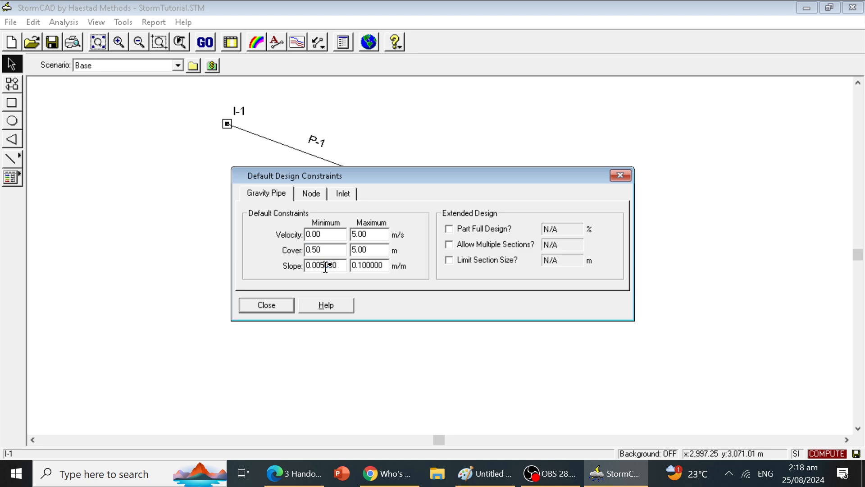
{"action": "key", "text": "BackSpace"}
{"action": "type", "text": "1"}
Check the handout's inlet constraints and set the default maximum spread in sag to 2.5 m
{"action": "left_click", "coordinate": [321, 196]}
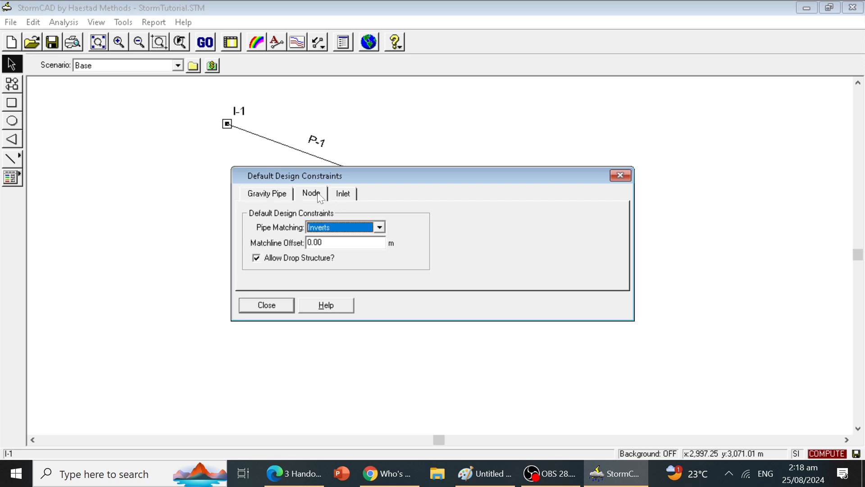
{"action": "left_click", "coordinate": [346, 199]}
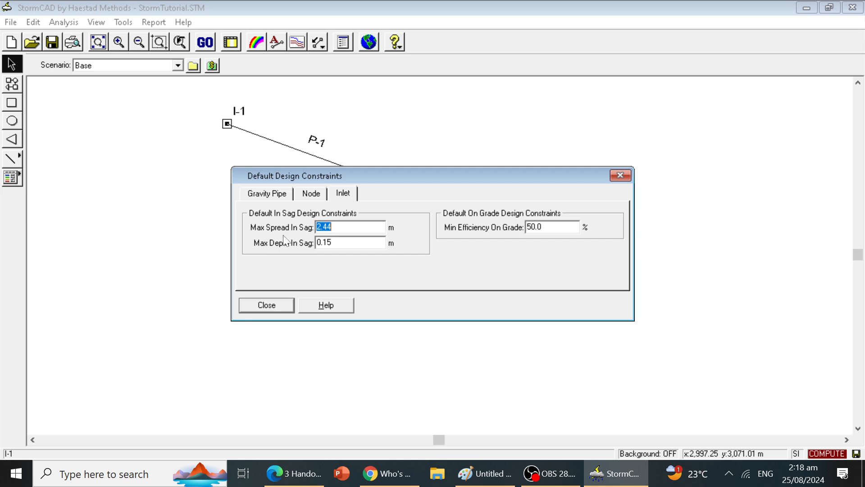
{"action": "left_click", "coordinate": [294, 473]}
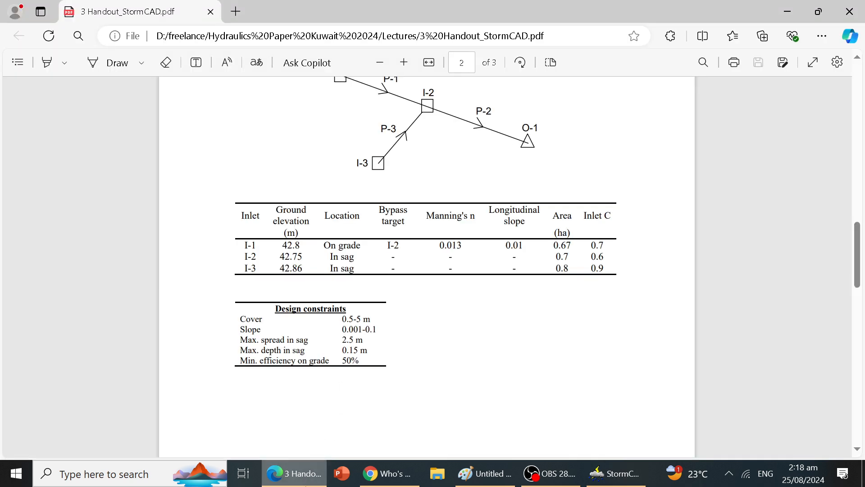
{"action": "left_click", "coordinate": [294, 473]}
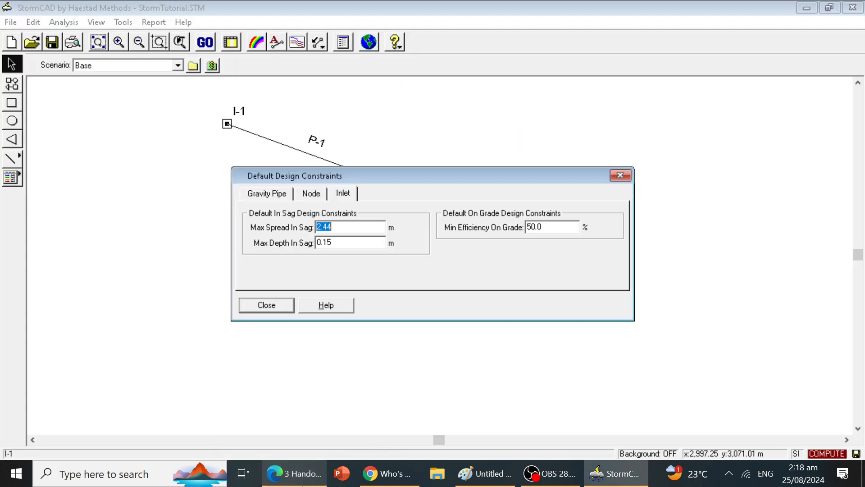
{"action": "left_click", "coordinate": [343, 227]}
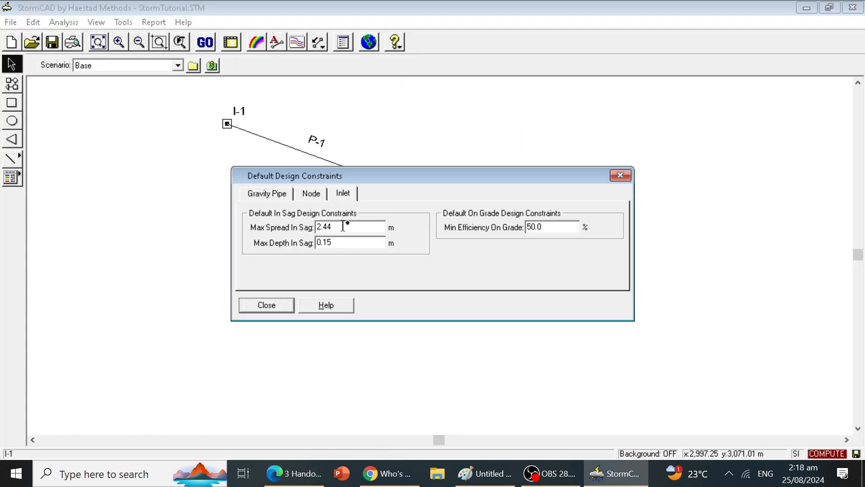
{"action": "key", "text": "BackSpace"}
{"action": "key", "text": "BackSpace"}
{"action": "type", "text": "5"}
{"action": "left_click", "coordinate": [307, 473]}
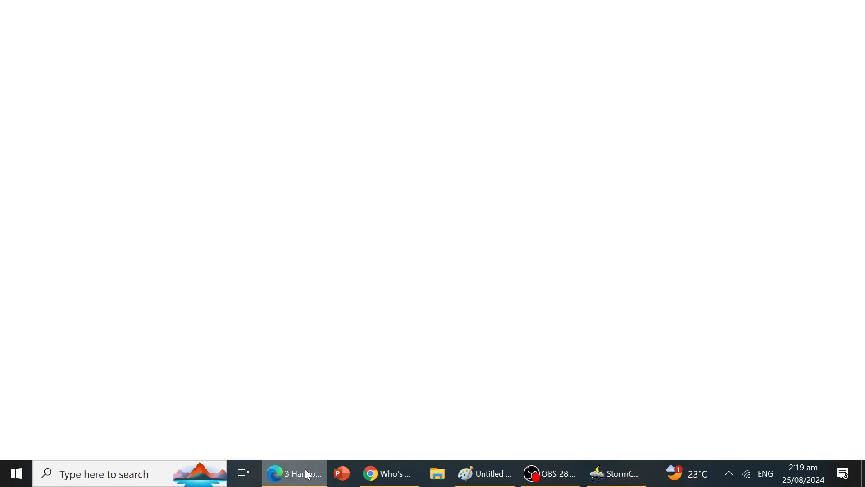
Compare the default inlet design constraints with the handout, and review the default gravity pipe constraints
{"action": "left_click", "coordinate": [305, 472]}
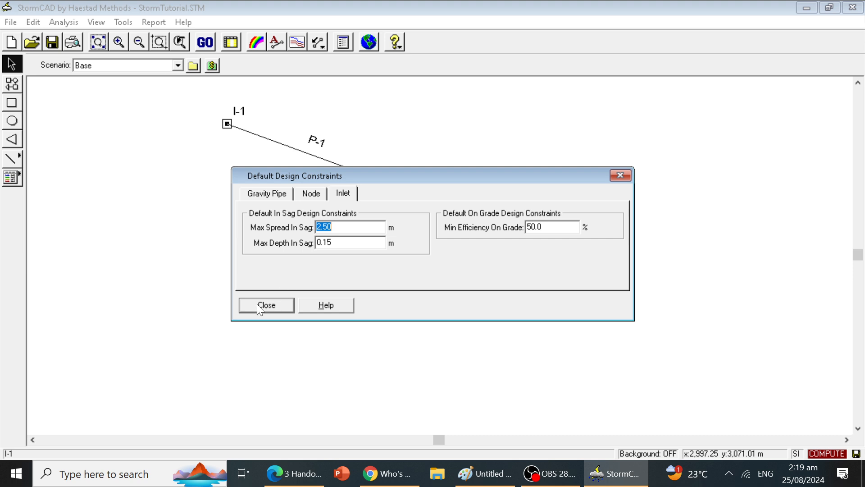
{"action": "left_click", "coordinate": [301, 473]}
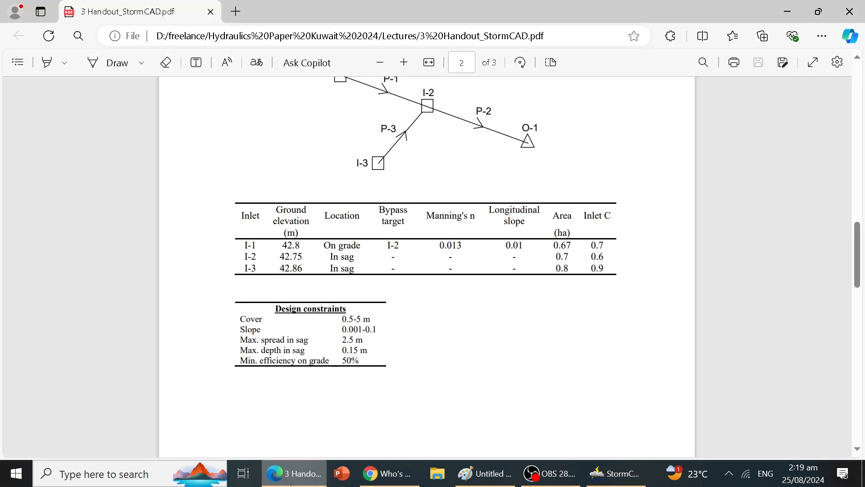
{"action": "left_click", "coordinate": [301, 473]}
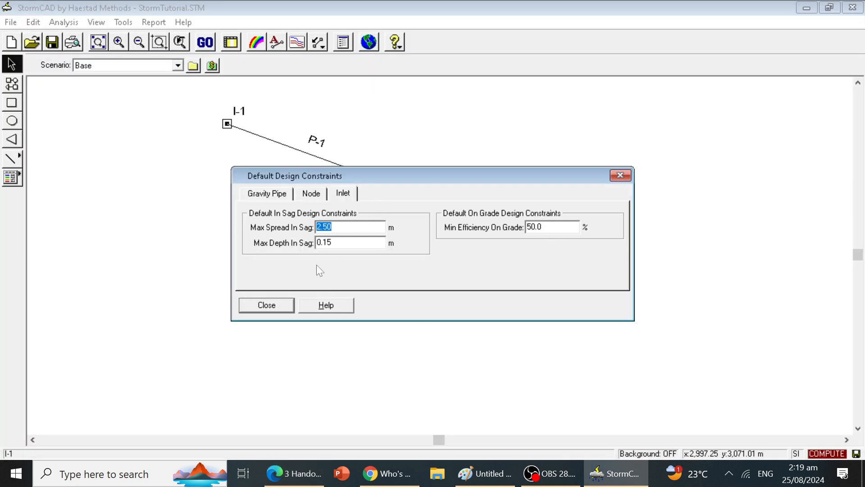
{"action": "left_click", "coordinate": [274, 306]}
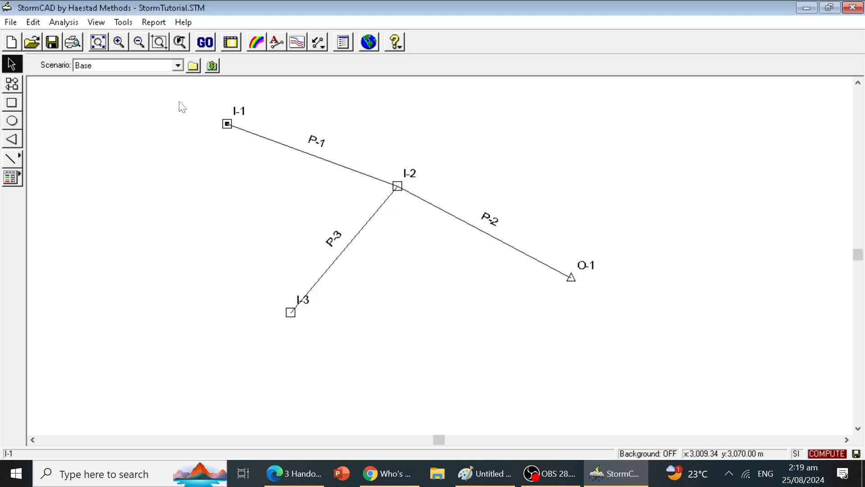
{"action": "left_click", "coordinate": [65, 26]}
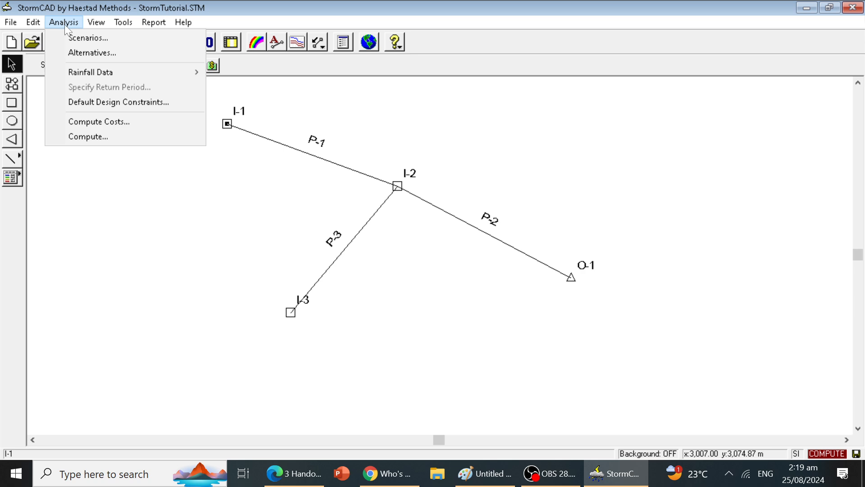
{"action": "left_click", "coordinate": [88, 103]}
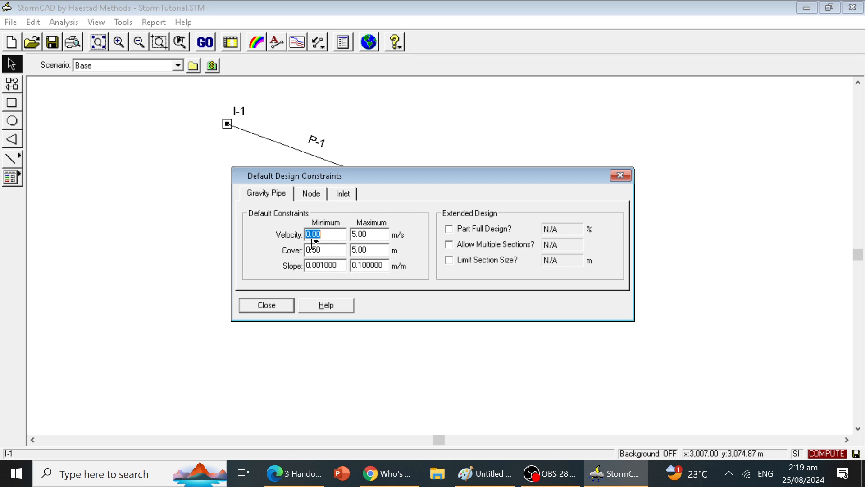
{"action": "left_click", "coordinate": [339, 193]}
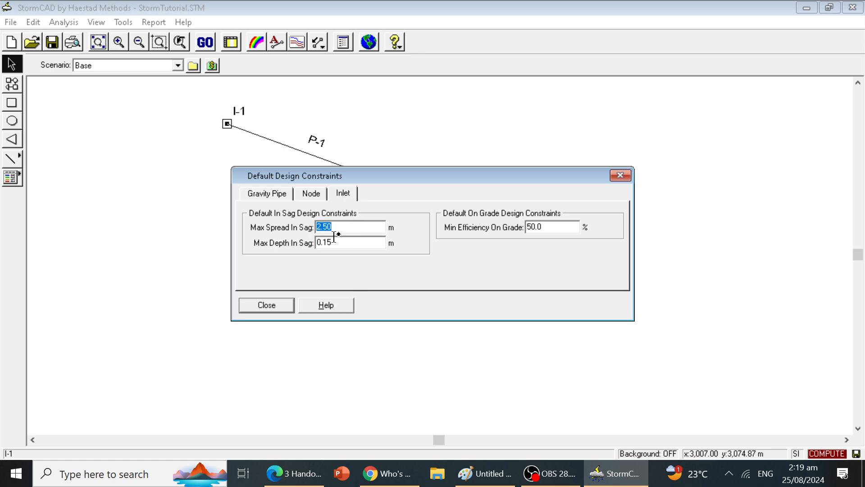
{"action": "left_click", "coordinate": [267, 306]}
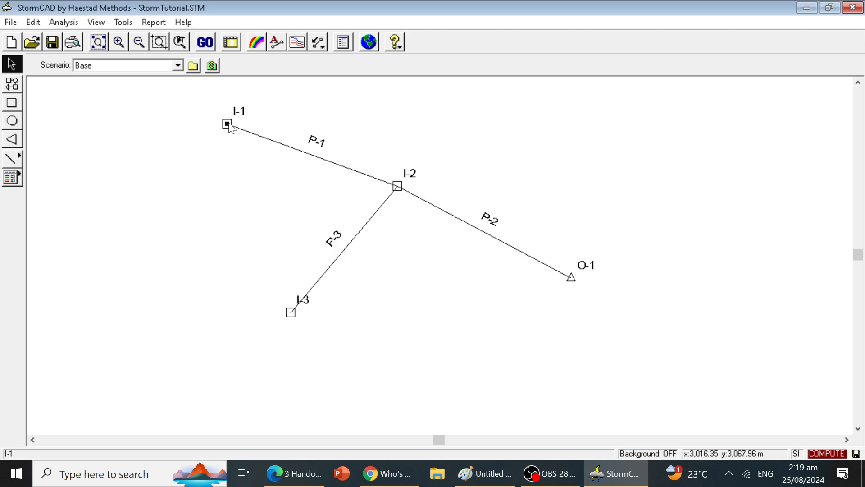
Look up inlet I-2 in the handout and set its ground elevation to 42.75 m, with the rim equal to the ground elevation
{"action": "double_click", "coordinate": [398, 187]}
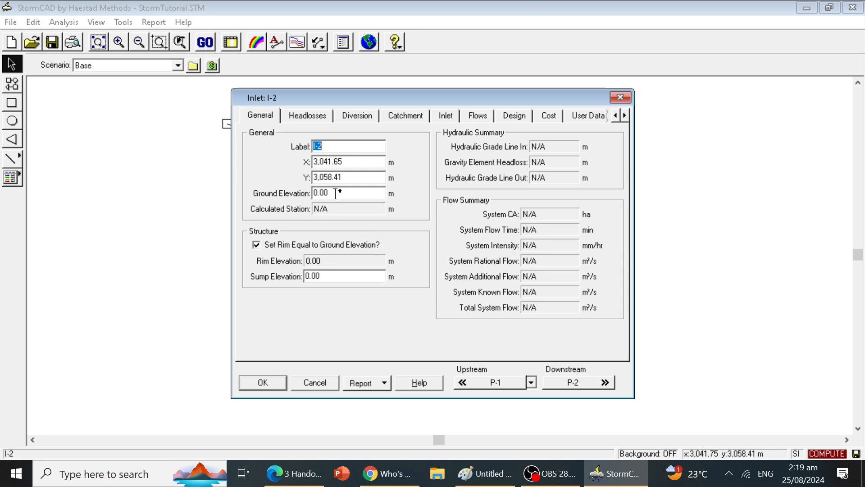
{"action": "left_click", "coordinate": [291, 481]}
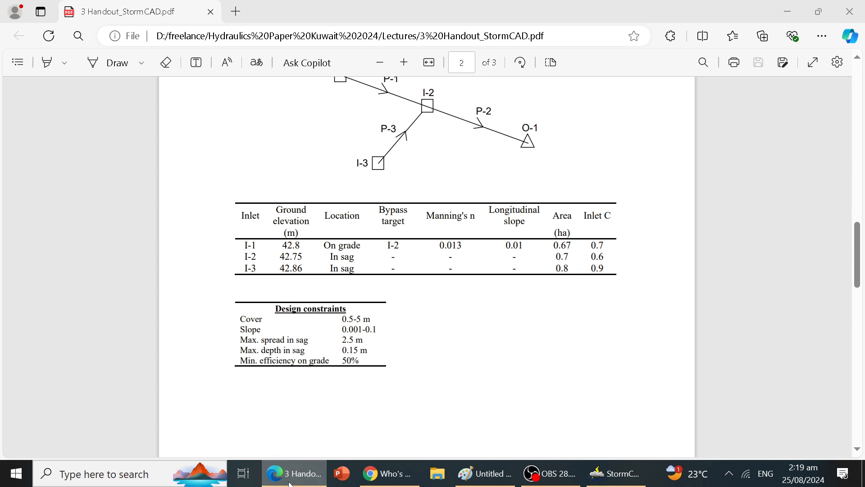
{"action": "left_click", "coordinate": [290, 482]}
{"action": "double_click", "coordinate": [339, 193]}
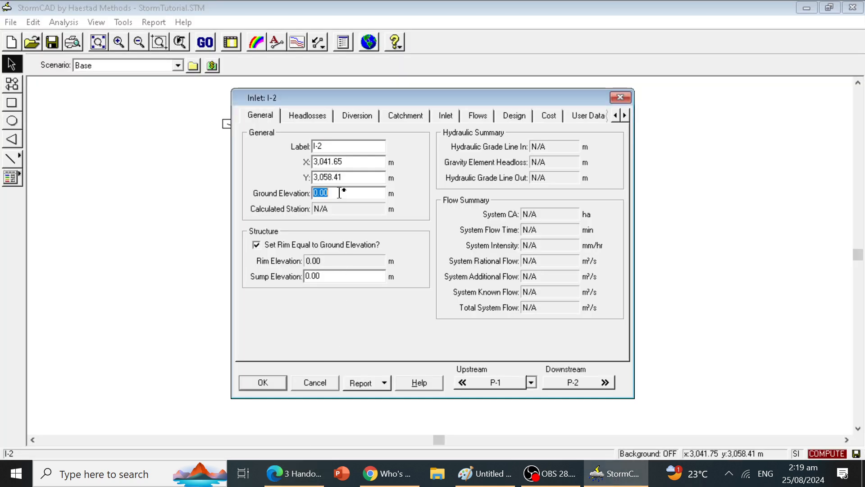
{"action": "type", "text": "42.75"}
{"action": "left_click", "coordinate": [257, 244]}
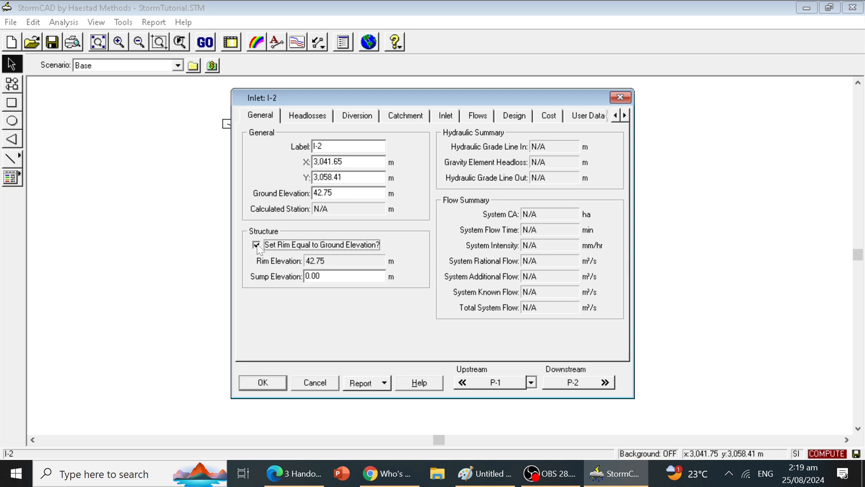
{"action": "left_click", "coordinate": [256, 245]}
Set inlet I-2's headloss method to Standard with a headloss coefficient of 0.5
{"action": "left_click", "coordinate": [310, 116]}
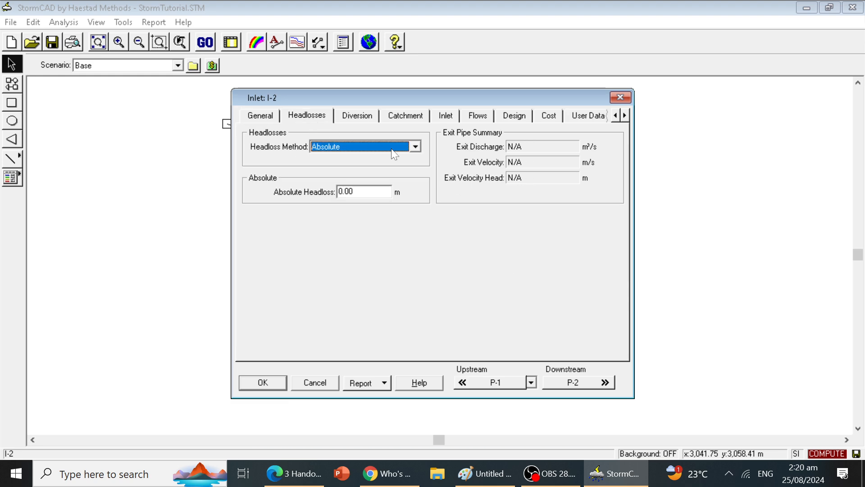
{"action": "left_click", "coordinate": [415, 147]}
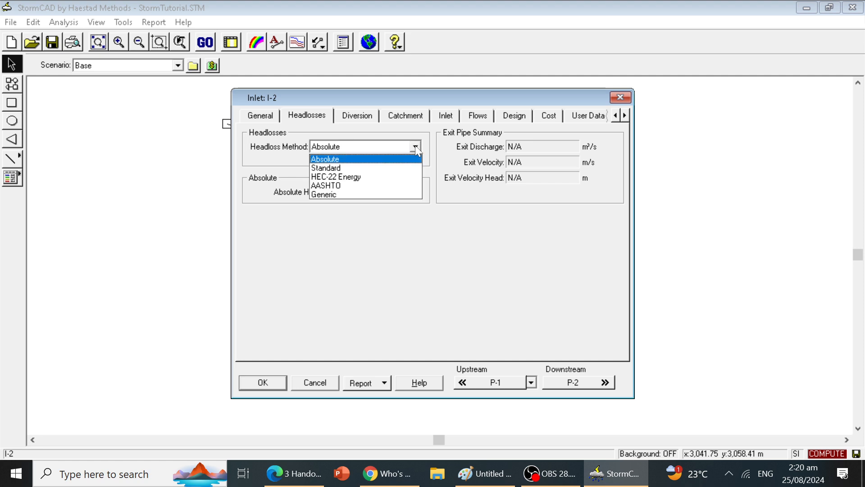
{"action": "left_click", "coordinate": [371, 168]}
{"action": "double_click", "coordinate": [361, 193]}
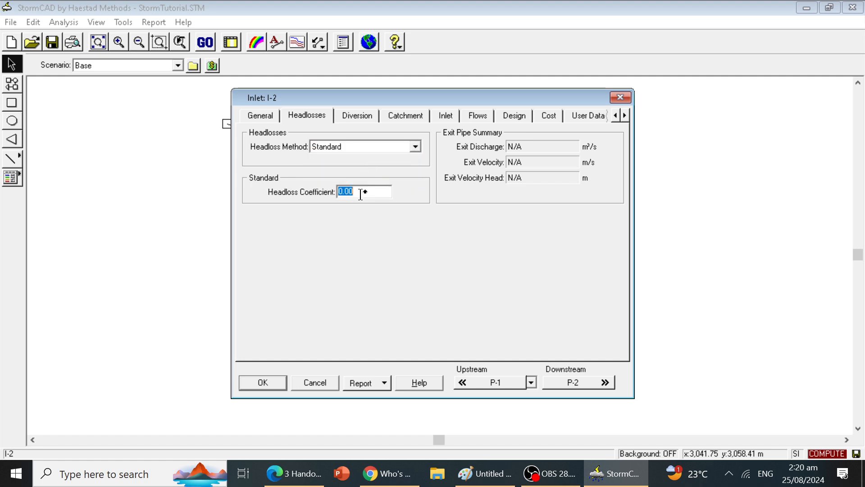
{"action": "type", "text": "0.5"}
Give inlet I-2's catchment a 15 min time of concentration and the handout's subwatershed area of 0.7 ha and inlet C of 0.6
{"action": "left_click", "coordinate": [357, 115]}
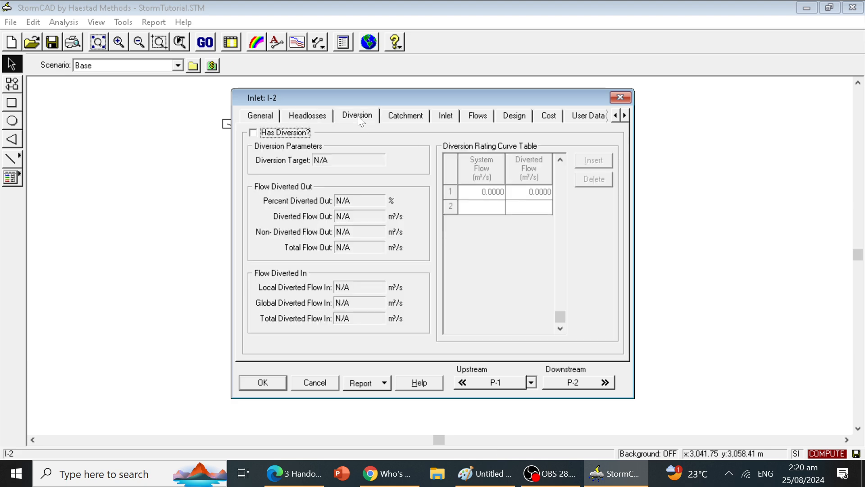
{"action": "left_click", "coordinate": [401, 115]}
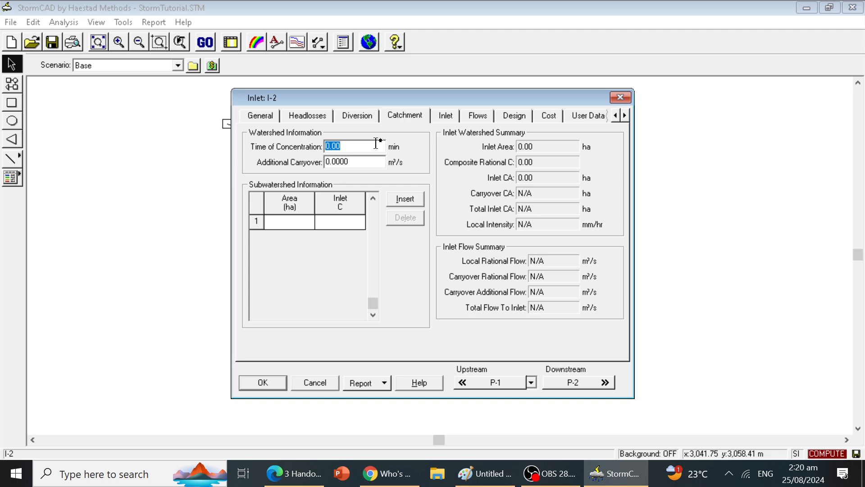
{"action": "type", "text": "15"}
{"action": "left_click", "coordinate": [294, 477]}
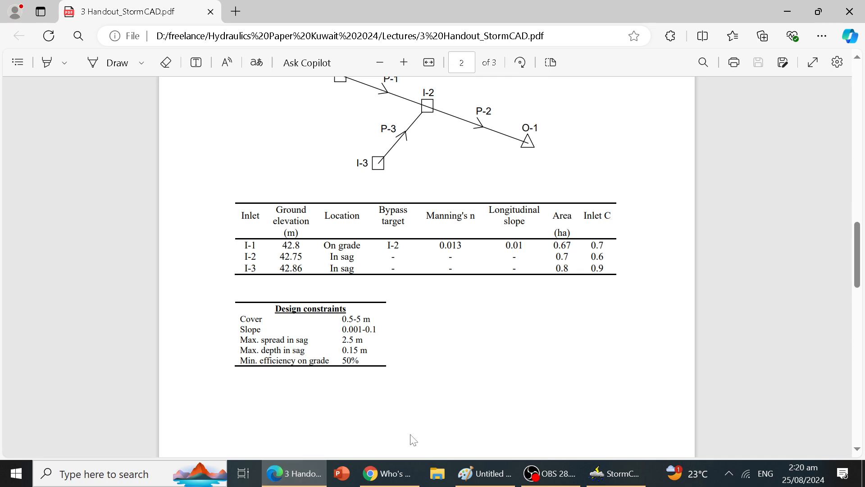
{"action": "left_click", "coordinate": [299, 476]}
{"action": "left_click", "coordinate": [291, 224]}
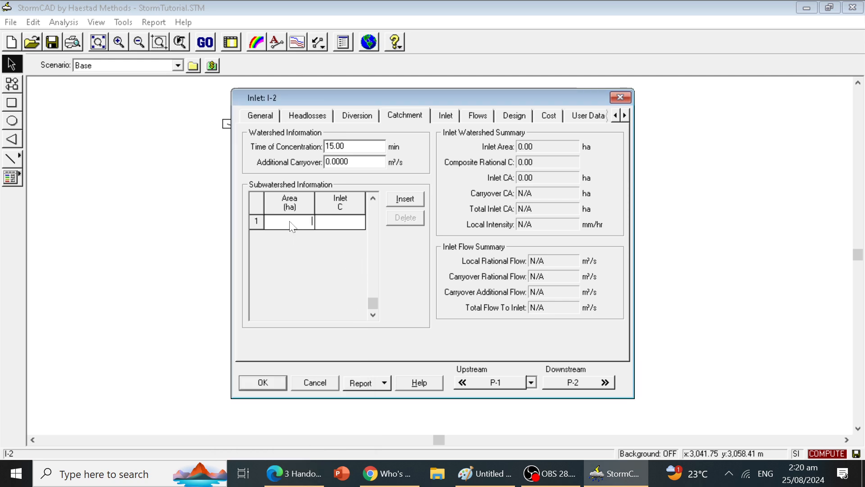
{"action": "type", "text": "0.7"}
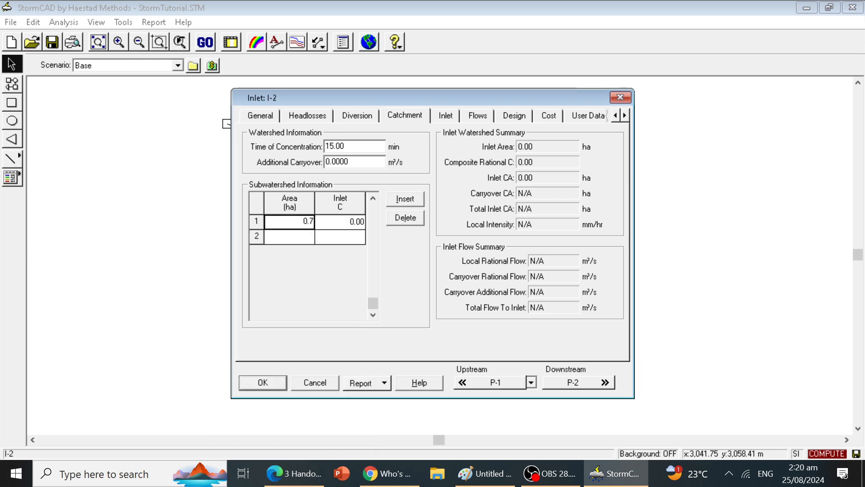
{"action": "left_click", "coordinate": [351, 222]}
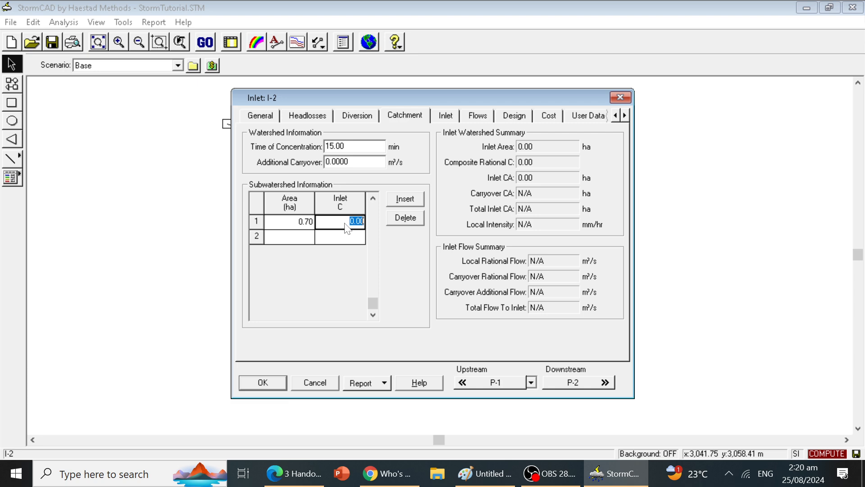
{"action": "type", "text": "0.6"}
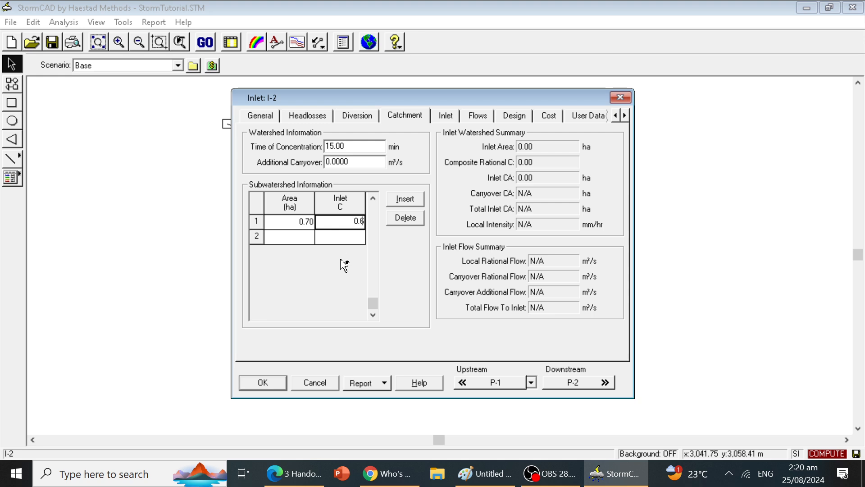
Assign the Grate DI-1A inlet to I-2 with a grate length of 0.5 m and a clogging factor of 20%
{"action": "left_click", "coordinate": [445, 116]}
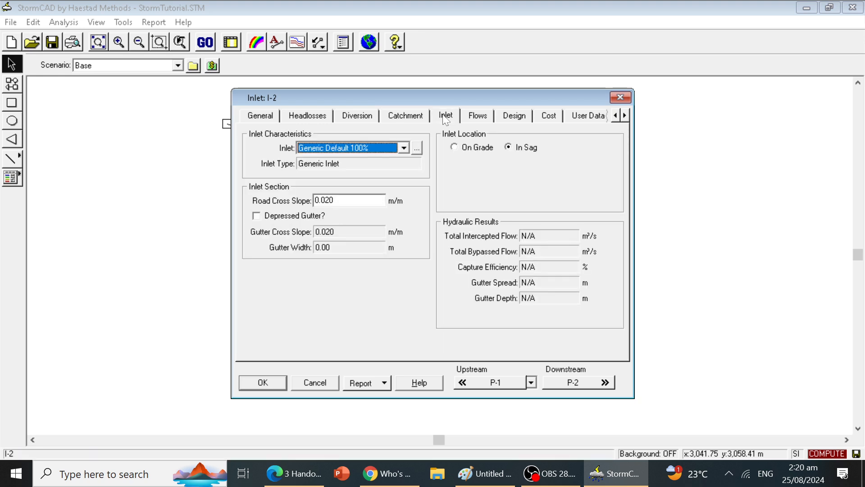
{"action": "left_click", "coordinate": [404, 149]}
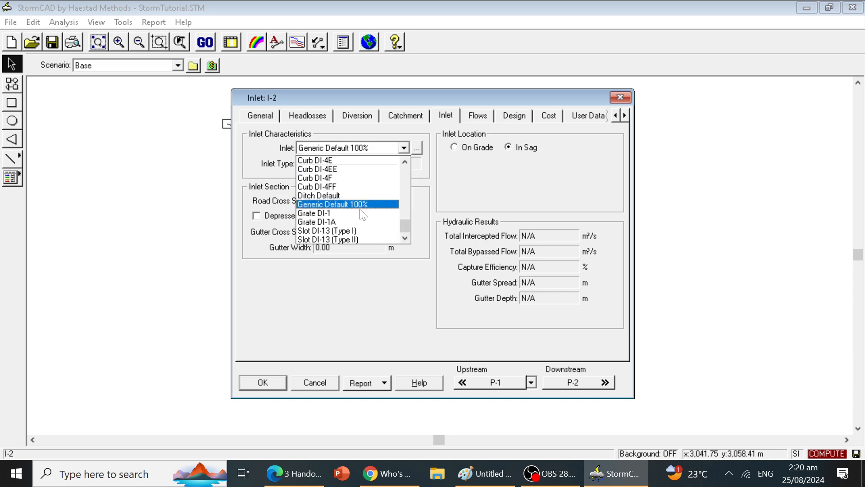
{"action": "left_click", "coordinate": [341, 222]}
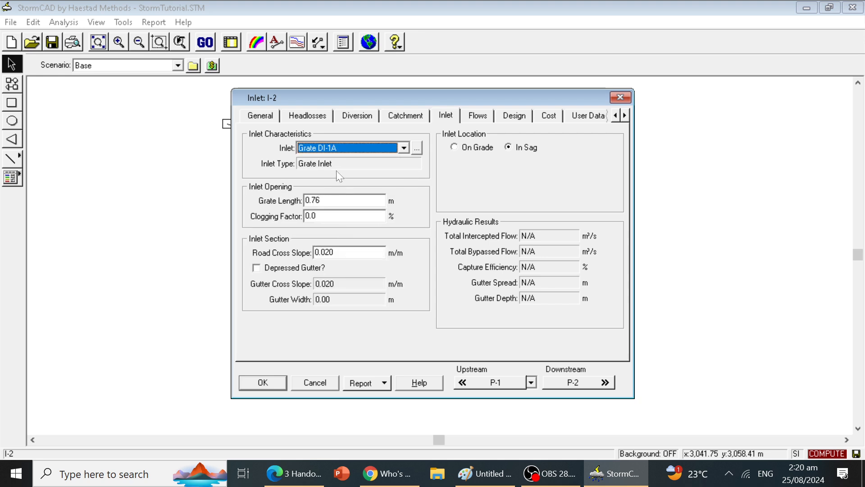
{"action": "double_click", "coordinate": [329, 199]}
{"action": "type", "text": "0.5"}
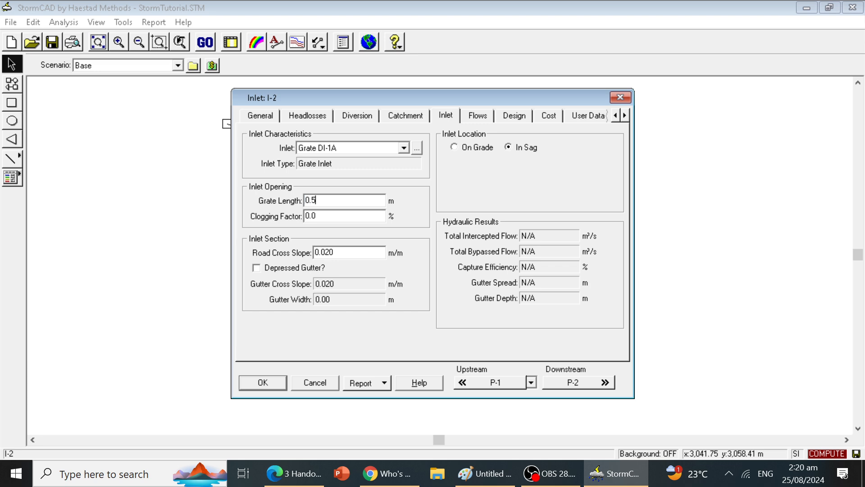
{"action": "double_click", "coordinate": [332, 217]}
{"action": "type", "text": "20"}
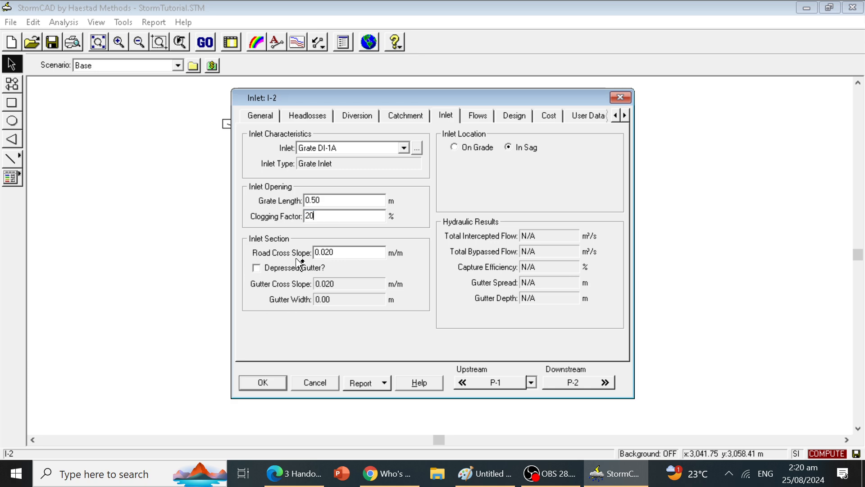
Set I-2's road cross slope to 0.04 m/m without a depressed gutter, and check its inlet location against the handout
{"action": "double_click", "coordinate": [338, 252]}
{"action": "left_click", "coordinate": [338, 252]}
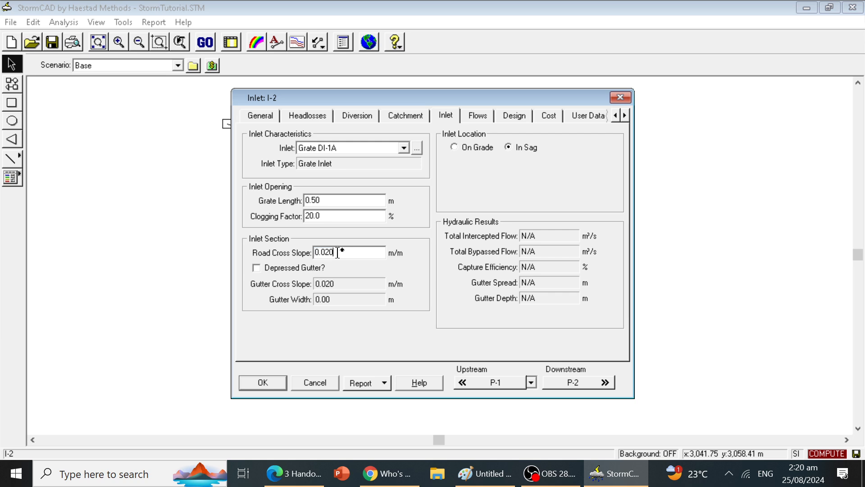
{"action": "key", "text": "BackSpace"}
{"action": "key", "text": "BackSpace"}
{"action": "type", "text": "4"}
{"action": "left_click", "coordinate": [257, 268]}
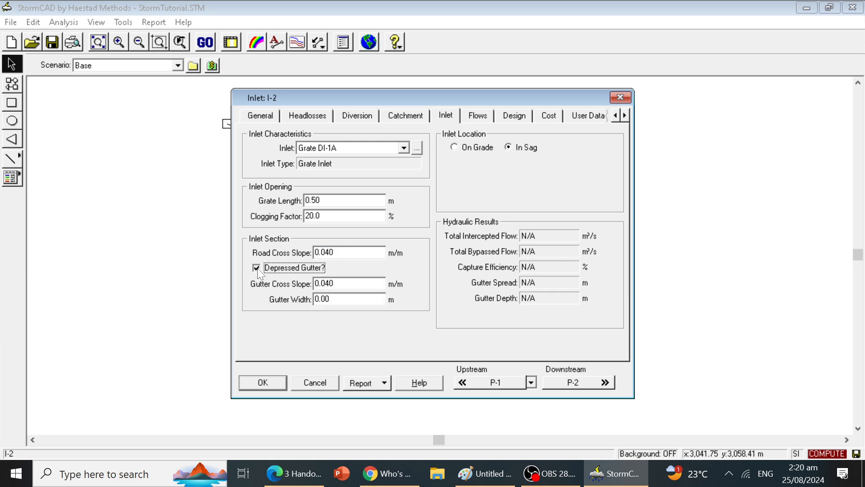
{"action": "left_click", "coordinate": [256, 268]}
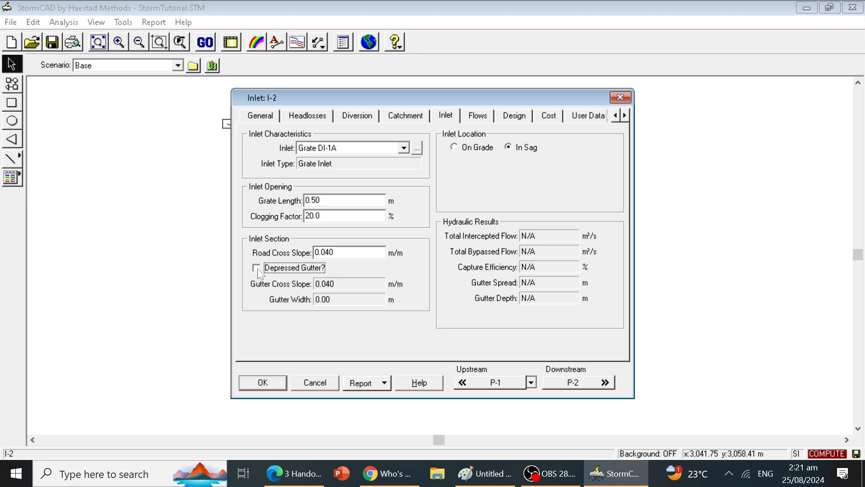
{"action": "left_click", "coordinate": [298, 474]}
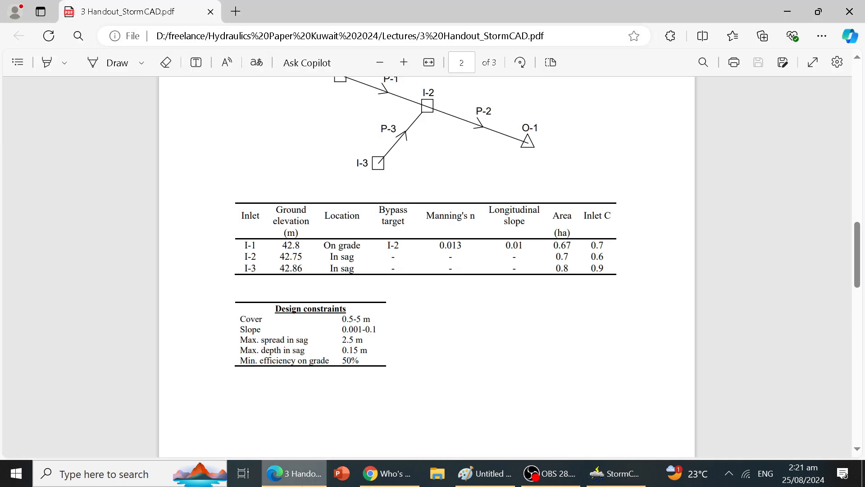
{"action": "left_click", "coordinate": [615, 474]}
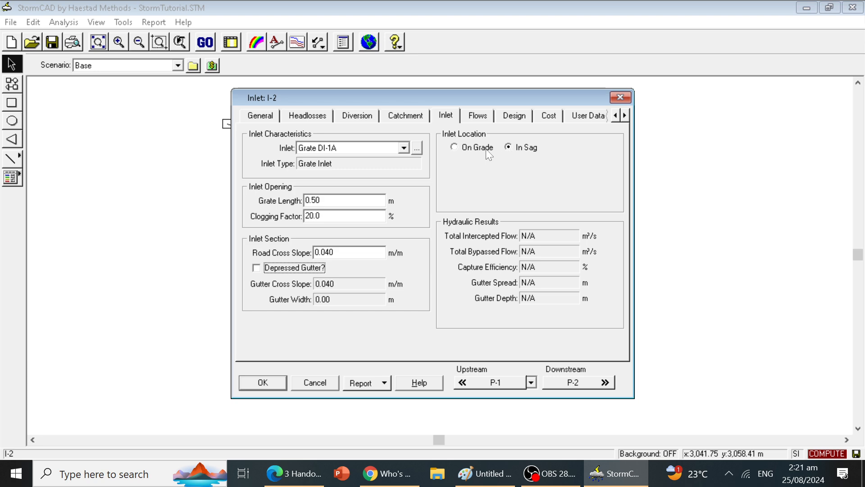
Review I-2's external flows and turn off Design Inlet Opening in its design settings
{"action": "left_click", "coordinate": [478, 115]}
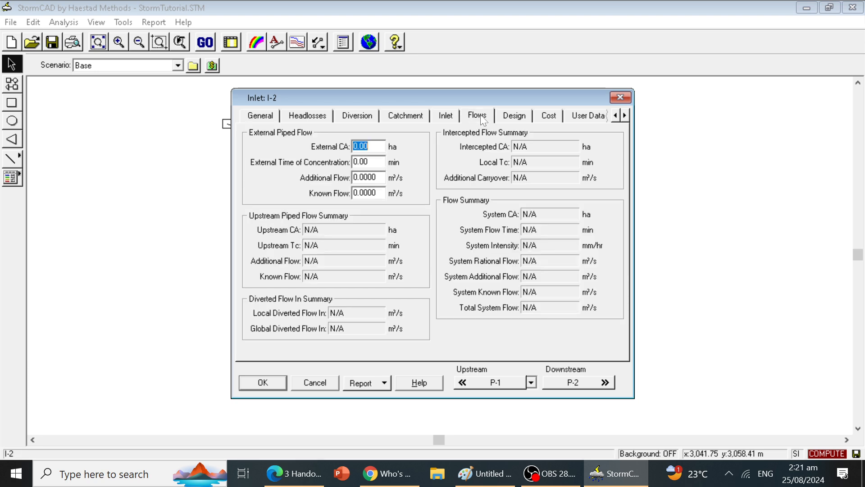
{"action": "left_click", "coordinate": [514, 116]}
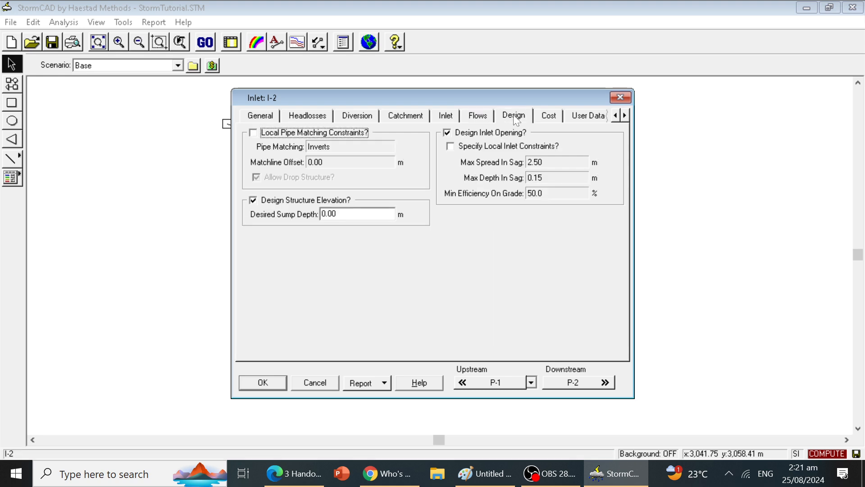
{"action": "left_click", "coordinate": [447, 133]}
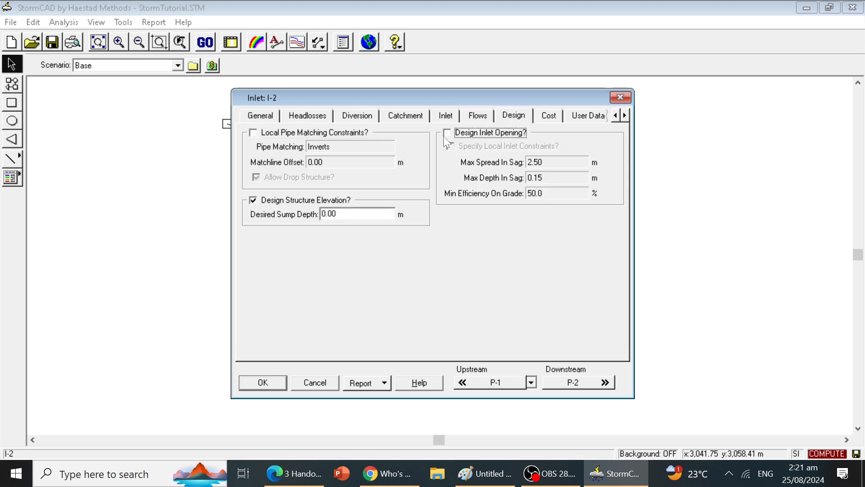
Set I-2's desired sump depth to 0.2 m and accept the inlet's data
{"action": "left_click", "coordinate": [347, 217]}
{"action": "left_click", "coordinate": [347, 217]}
{"action": "key", "text": "BackSpace"}
{"action": "key", "text": "BackSpace"}
{"action": "type", "text": "2"}
{"action": "left_click", "coordinate": [277, 383]}
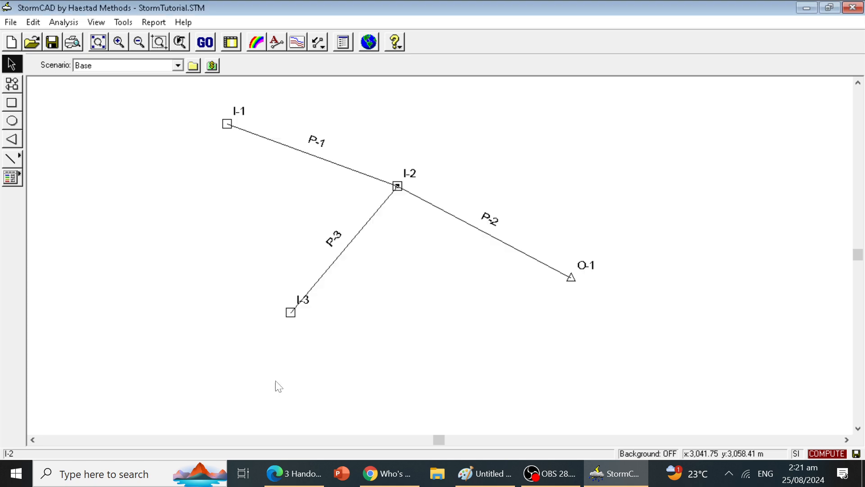
Set inlet I-3's ground elevation to the handout's 42.86 m, keeping the rim equal to the ground elevation
{"action": "double_click", "coordinate": [291, 312]}
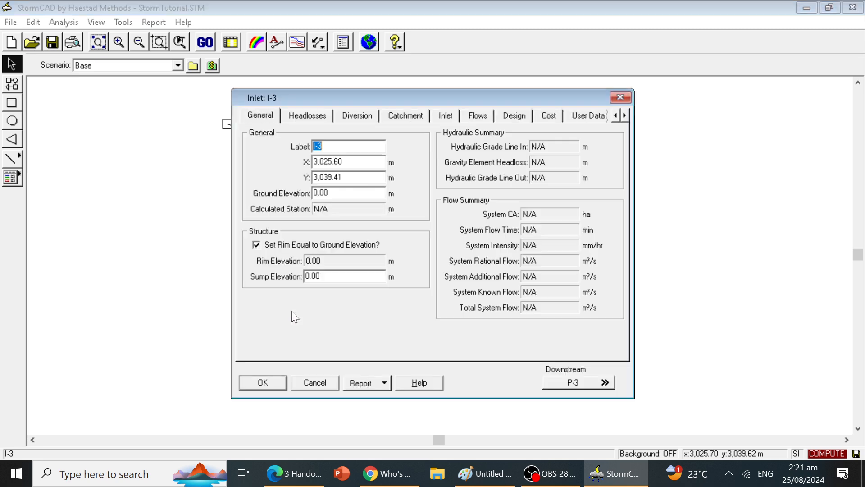
{"action": "left_click", "coordinate": [293, 474]}
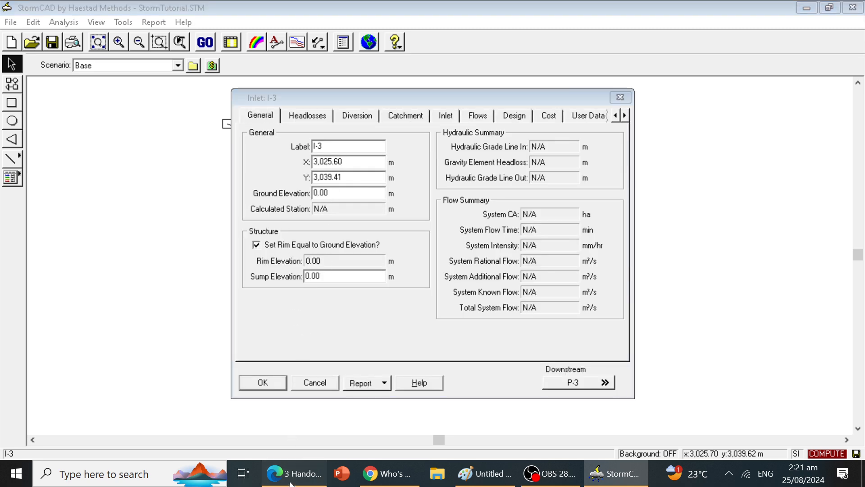
{"action": "left_click", "coordinate": [293, 473]}
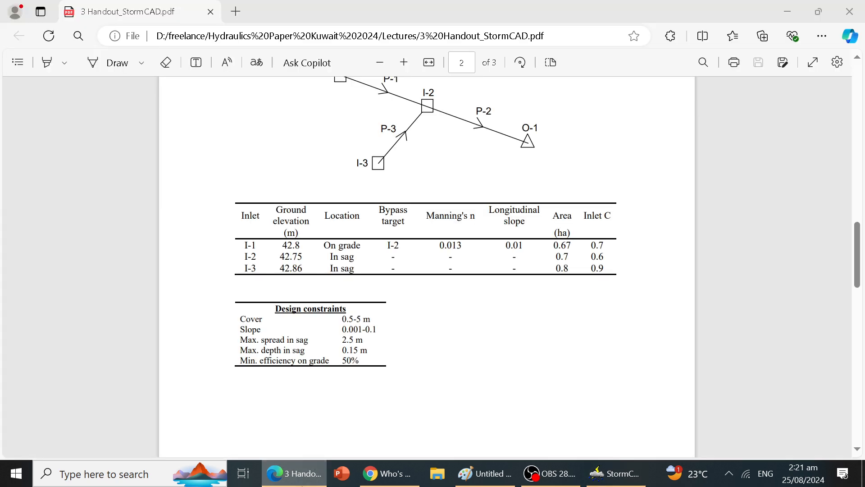
{"action": "left_click", "coordinate": [336, 189]}
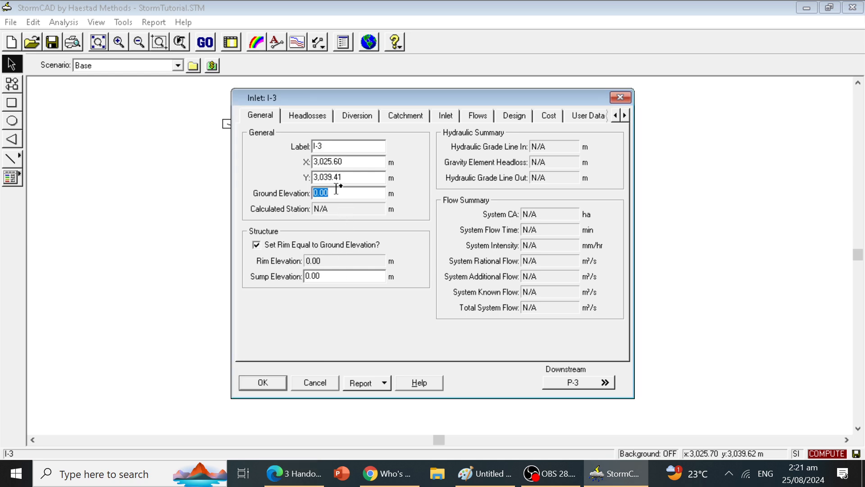
{"action": "type", "text": "42.86"}
{"action": "left_click", "coordinate": [255, 244]}
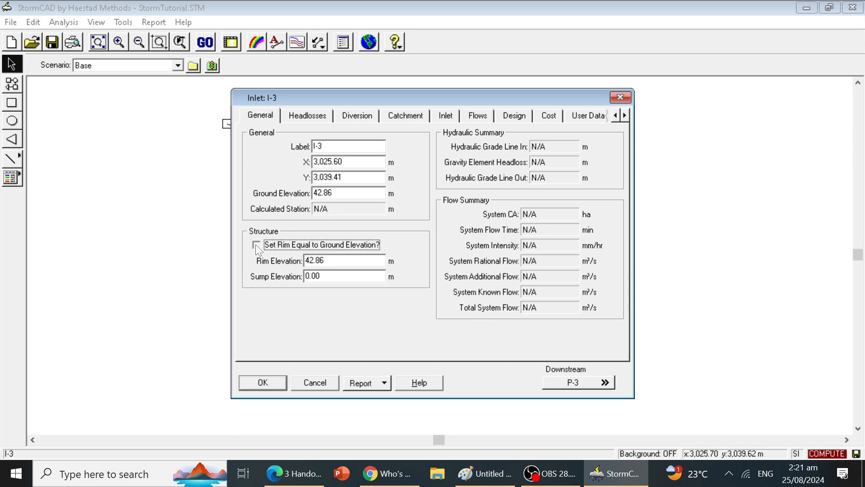
{"action": "left_click", "coordinate": [256, 244]}
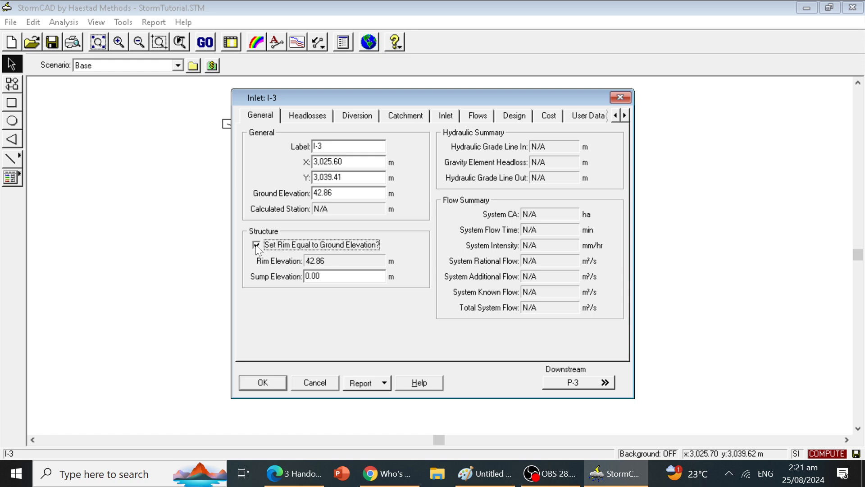
Set I-3's headloss method to Standard with a headloss coefficient of 0.5
{"action": "left_click", "coordinate": [307, 116]}
{"action": "left_click", "coordinate": [416, 147]}
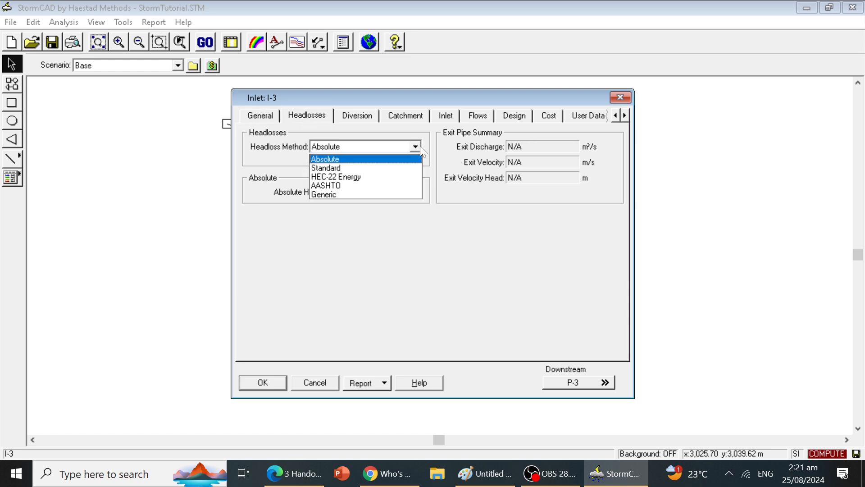
{"action": "left_click", "coordinate": [374, 170]}
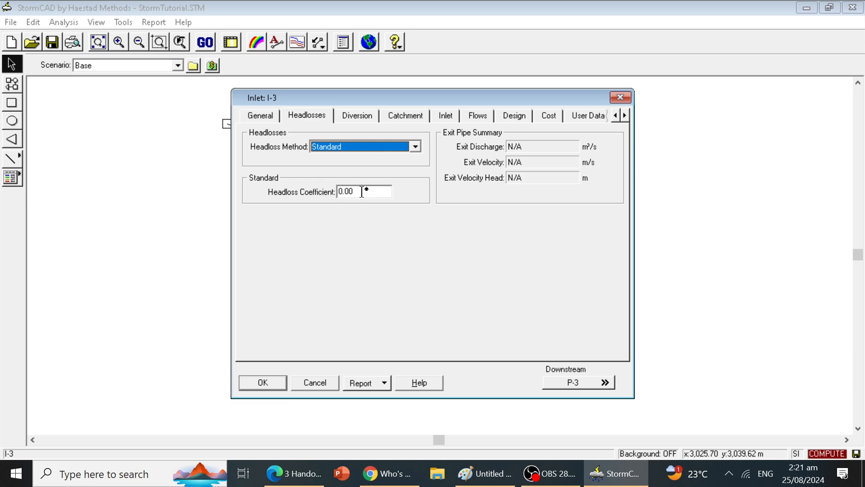
{"action": "double_click", "coordinate": [362, 191]}
{"action": "type", "text": "0."}
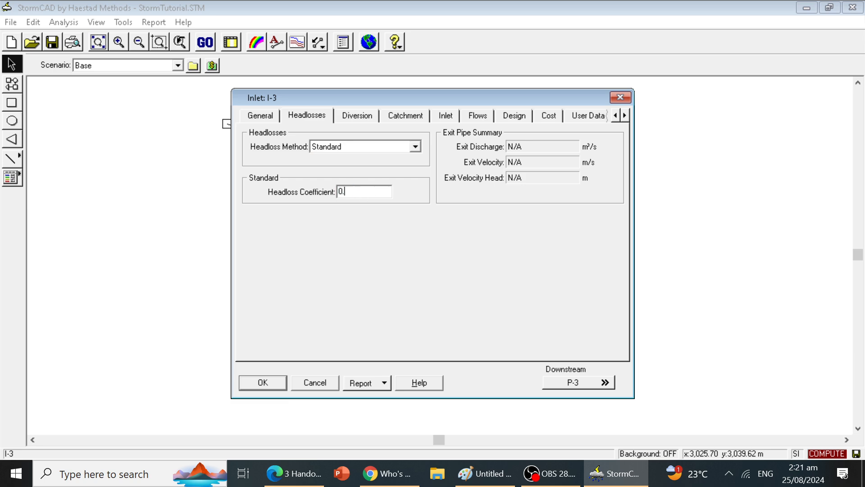
{"action": "type", "text": "5"}
Give I-3's catchment a 15 min time of concentration and the handout's subwatershed area of 0.8 ha and inlet C of 0.9
{"action": "left_click", "coordinate": [365, 116]}
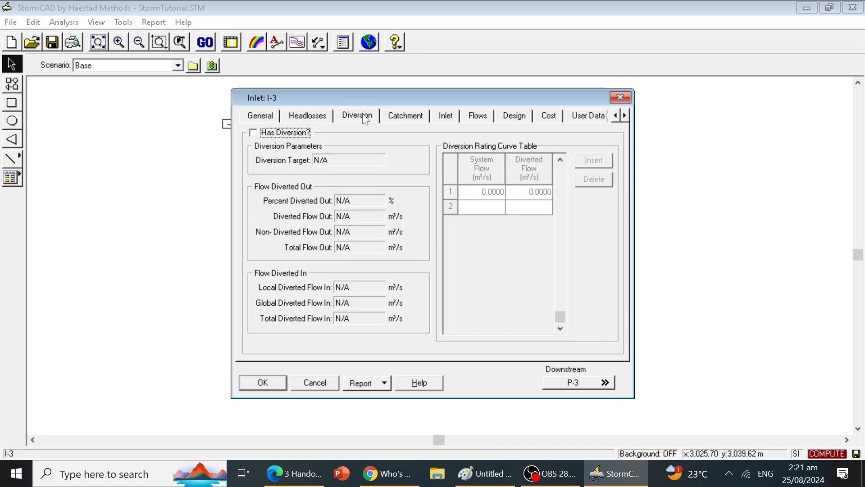
{"action": "left_click", "coordinate": [401, 117]}
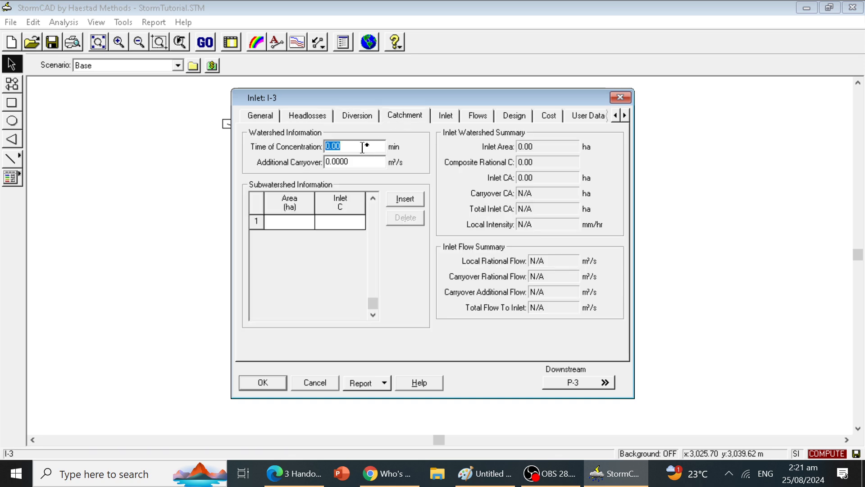
{"action": "type", "text": "15"}
{"action": "left_click", "coordinate": [294, 474]}
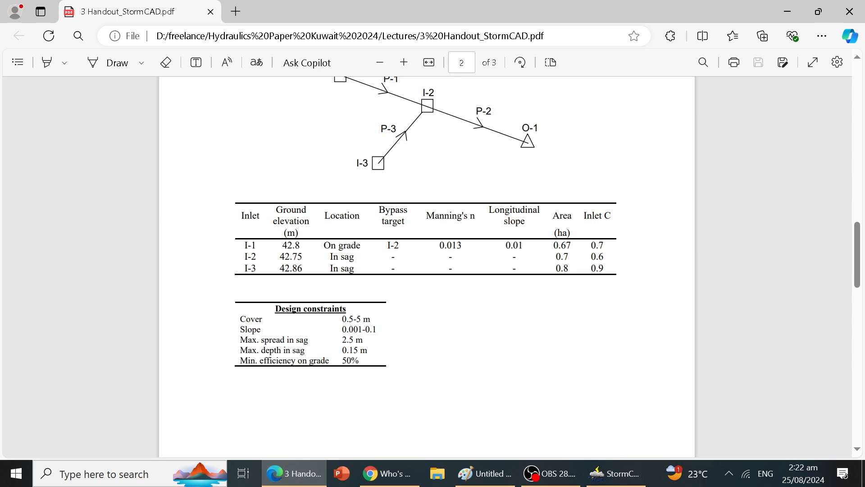
{"action": "key", "text": "alt+Tab"}
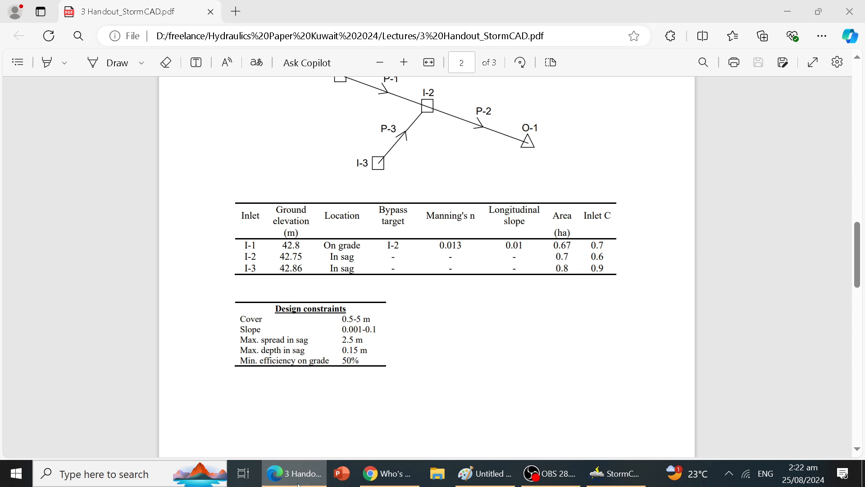
{"action": "left_click", "coordinate": [296, 223]}
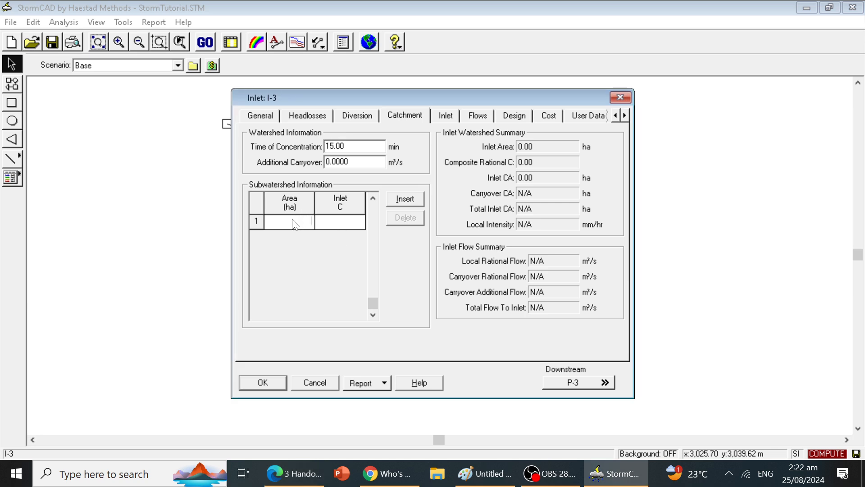
{"action": "type", "text": "0.8"}
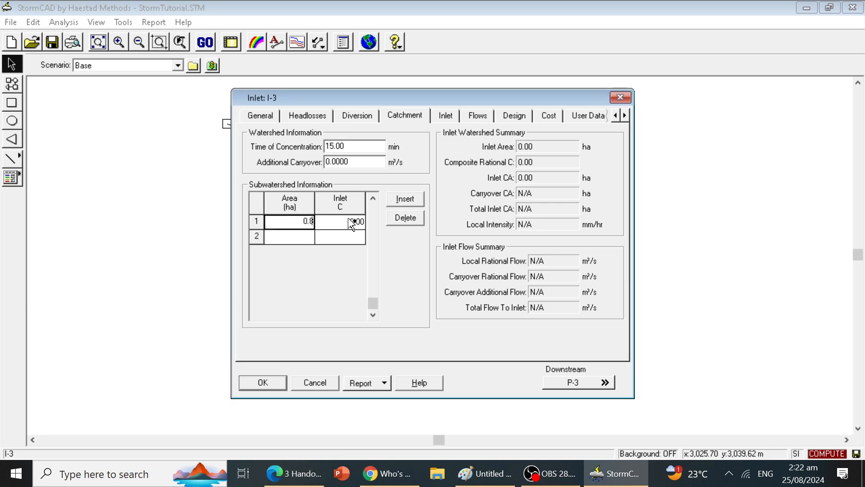
{"action": "left_click", "coordinate": [353, 222]}
{"action": "type", "text": "0.9"}
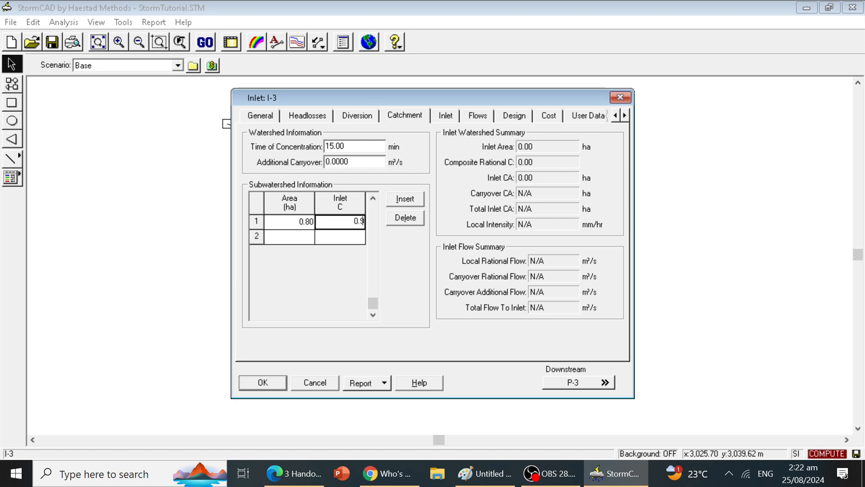
Assign the Grate DI-1A inlet to I-3 with a grate length of 0.5 m and a clogging factor of 20%
{"action": "left_click", "coordinate": [449, 116]}
{"action": "left_click", "coordinate": [405, 147]}
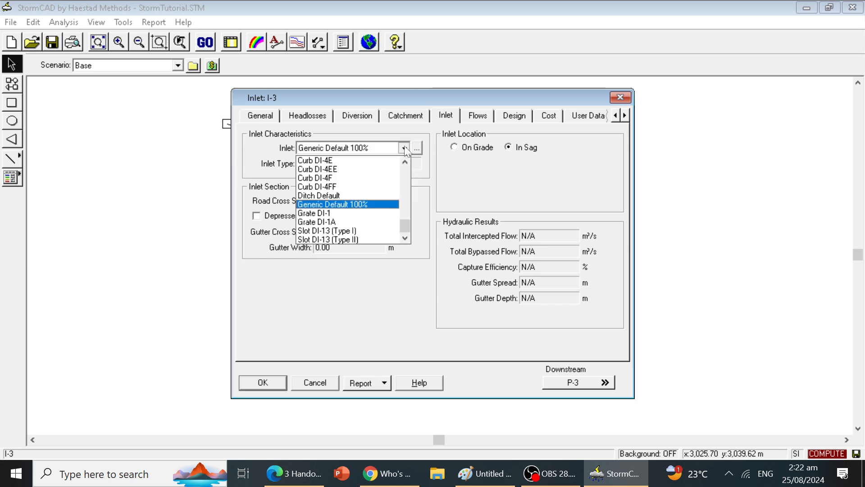
{"action": "left_click", "coordinate": [341, 221]}
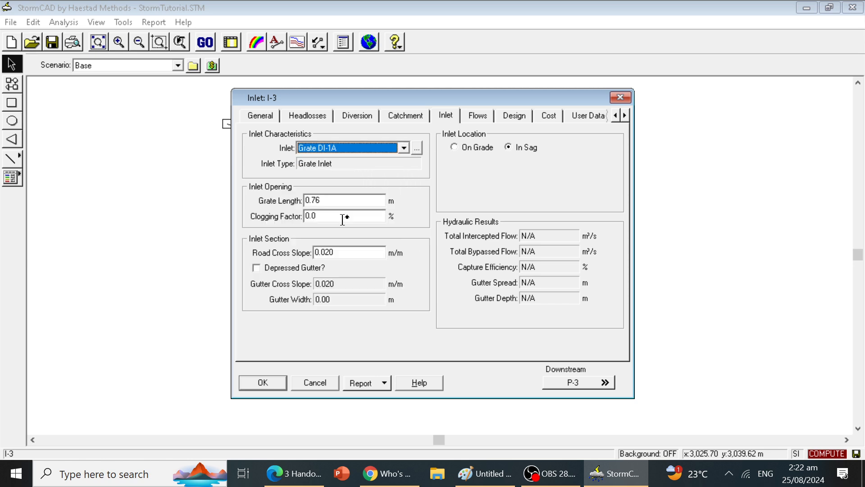
{"action": "left_click", "coordinate": [328, 200]}
{"action": "type", "text": "0."}
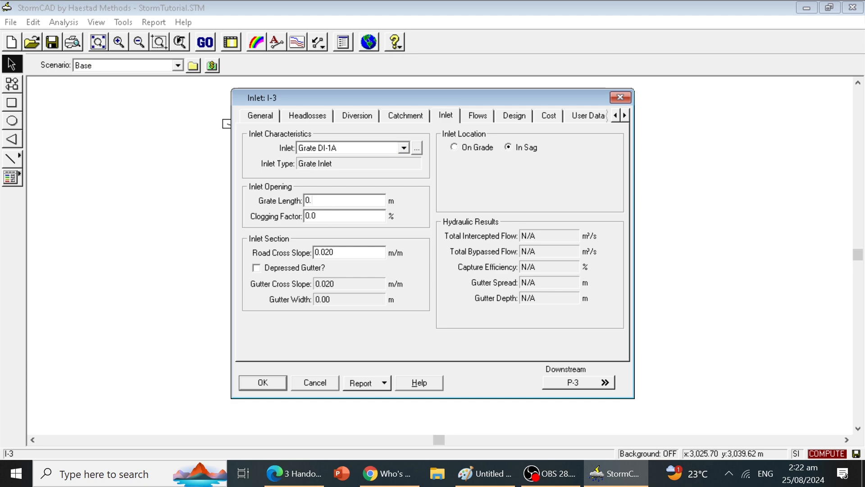
{"action": "left_click", "coordinate": [330, 216]}
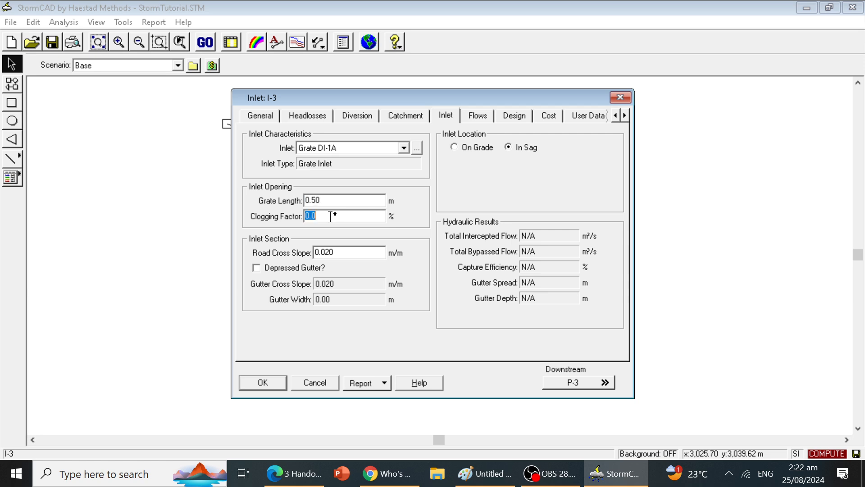
{"action": "type", "text": "20"}
Set I-3's road cross slope to 0.04 m/m without a depressed gutter, and check its inlet location against the handout
{"action": "left_click", "coordinate": [349, 253]}
{"action": "left_click", "coordinate": [349, 252]}
{"action": "key", "text": "BackSpace"}
{"action": "type", "text": "4"}
{"action": "left_click", "coordinate": [256, 268]}
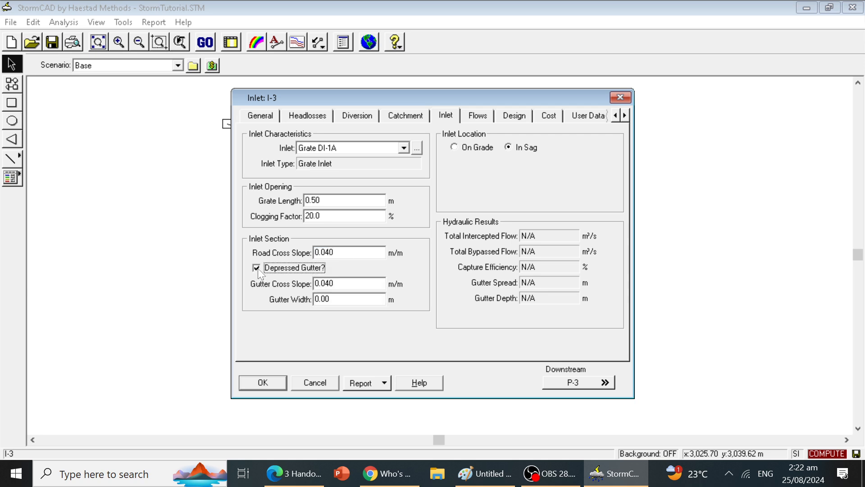
{"action": "left_click", "coordinate": [256, 268]}
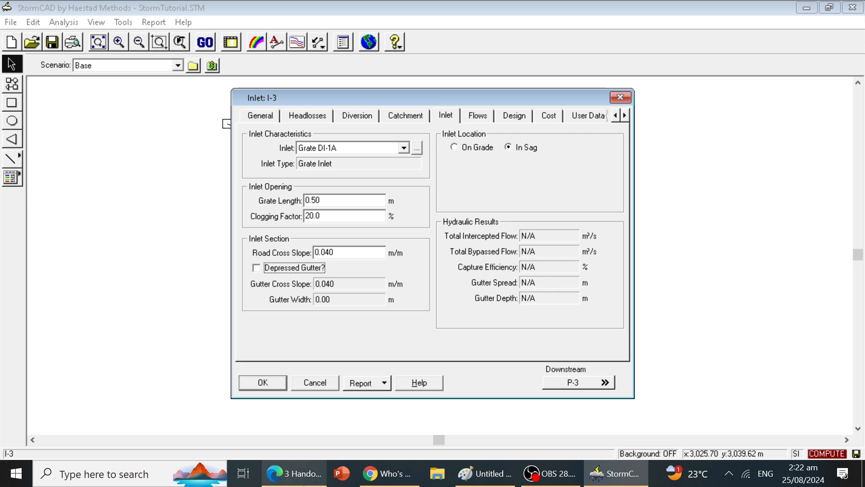
{"action": "left_click", "coordinate": [304, 482]}
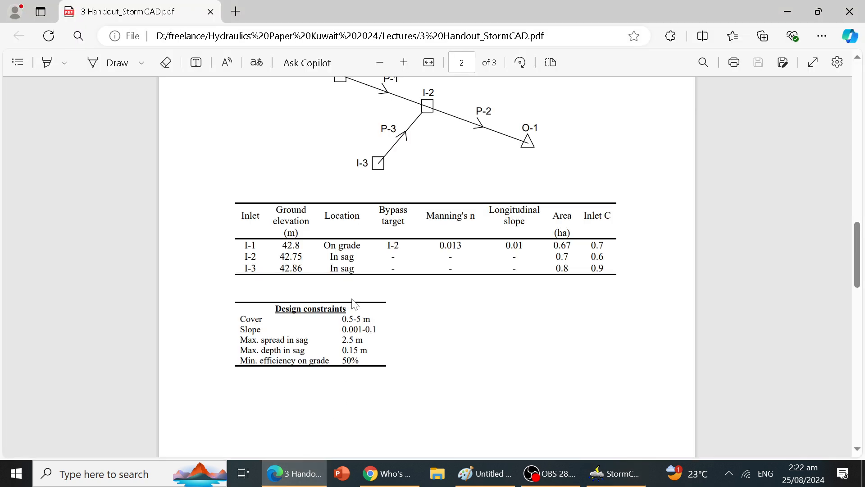
{"action": "left_click", "coordinate": [308, 483]}
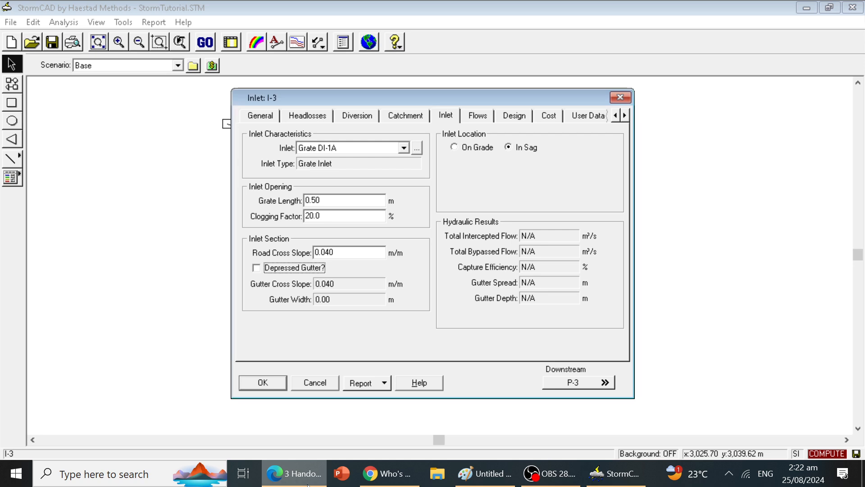
Set I-3's desired sump depth to 0.2 m, turn off Design Inlet Opening and accept the inlet's data
{"action": "left_click", "coordinate": [483, 117]}
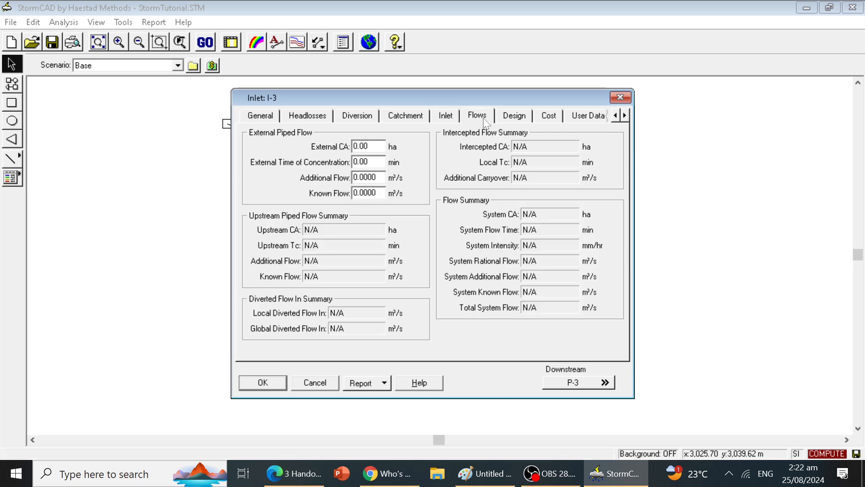
{"action": "left_click", "coordinate": [514, 115]}
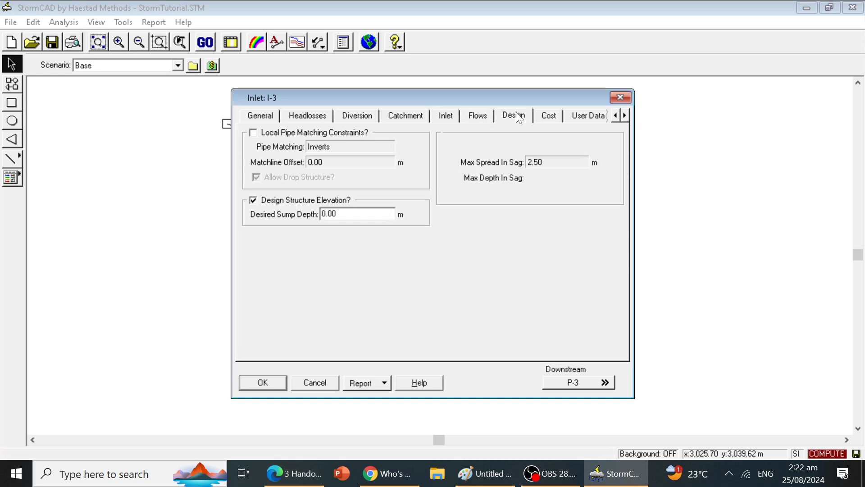
{"action": "double_click", "coordinate": [338, 214]}
{"action": "left_click", "coordinate": [338, 214]}
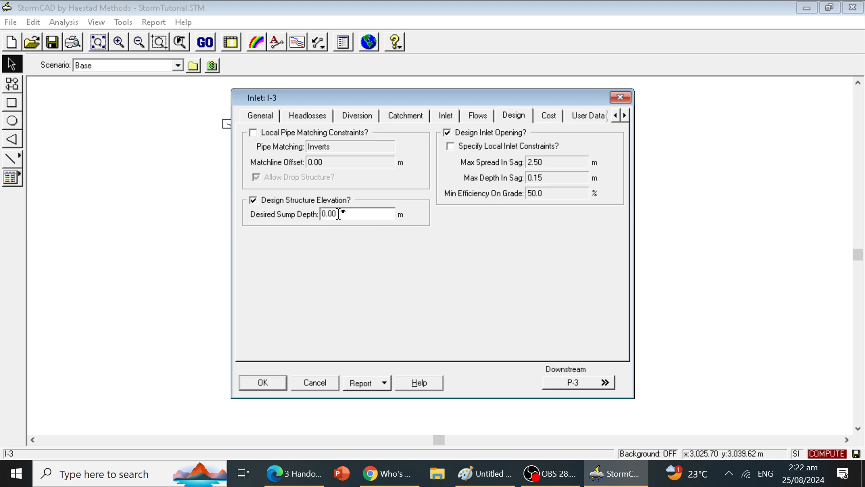
{"action": "key", "text": "BackSpace"}
{"action": "key", "text": "BackSpace"}
{"action": "type", "text": "2"}
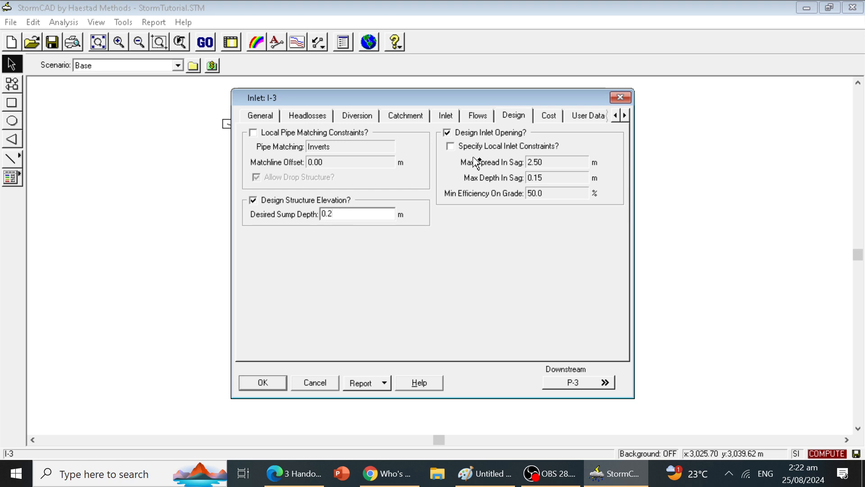
{"action": "left_click", "coordinate": [447, 132]}
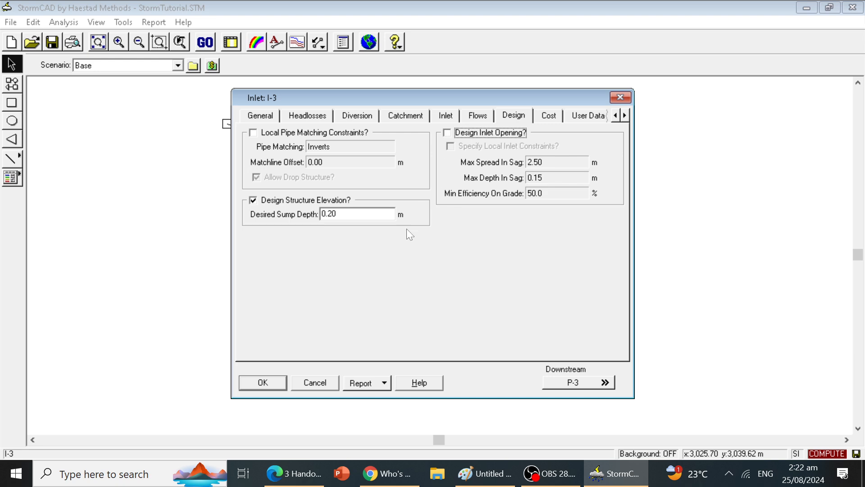
{"action": "left_click", "coordinate": [265, 384]}
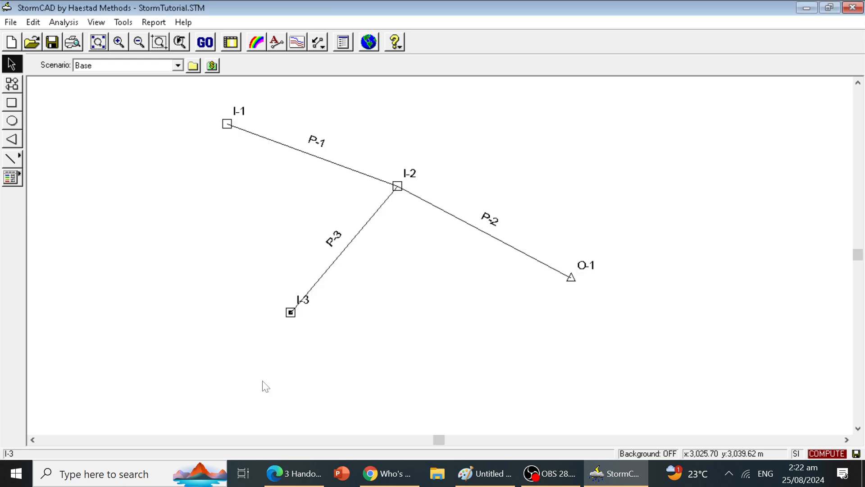
Review pipe P-1's general properties and inlet I-1's design settings
{"action": "double_click", "coordinate": [307, 155]}
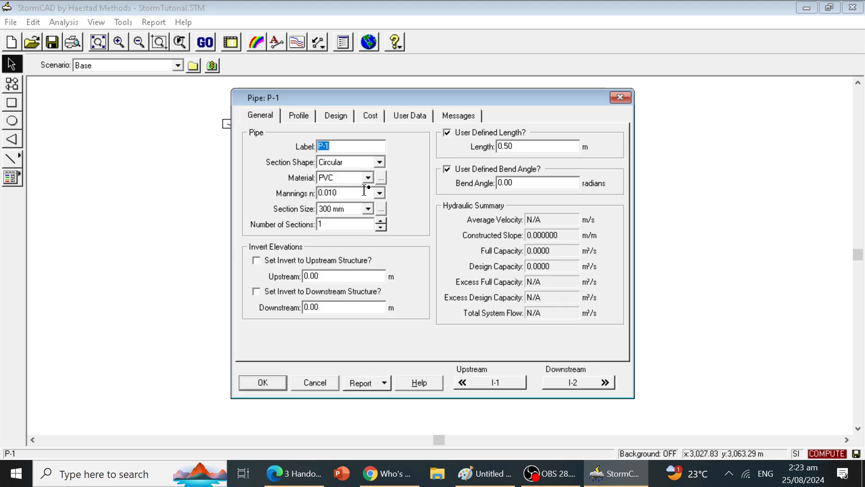
{"action": "left_click", "coordinate": [276, 384]}
{"action": "double_click", "coordinate": [227, 124]}
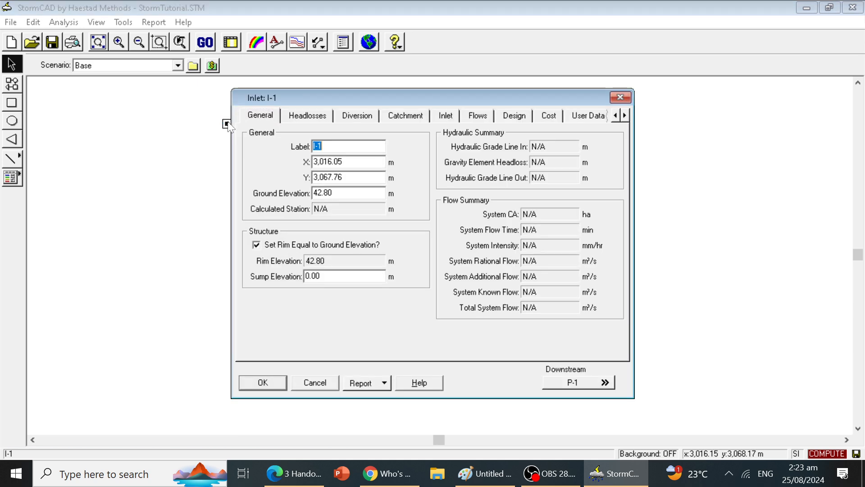
{"action": "left_click", "coordinate": [523, 117]}
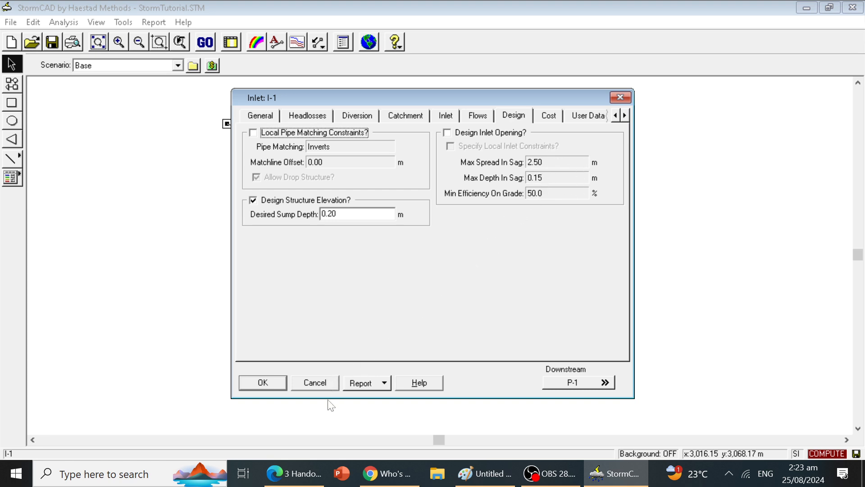
{"action": "left_click", "coordinate": [316, 383]}
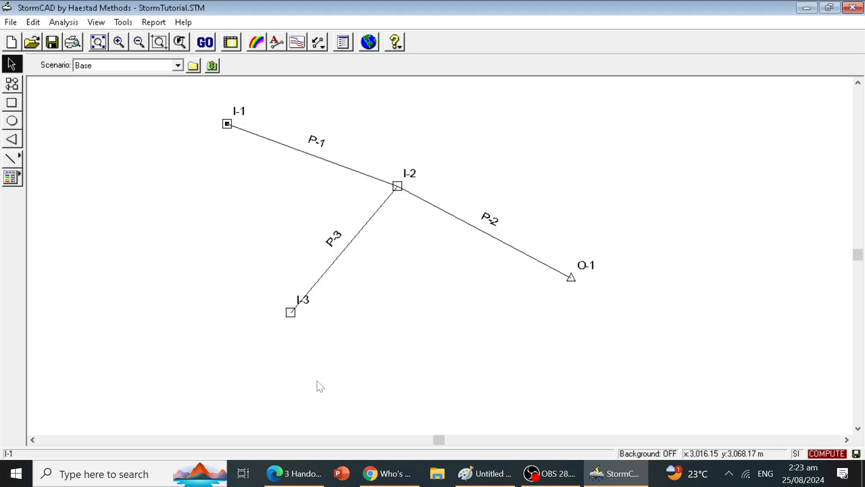
Set pipe P-1's material to Concrete and its user-defined length to 40 m, following the handout's pipe data
{"action": "left_click", "coordinate": [309, 153]}
{"action": "left_click", "coordinate": [309, 154]}
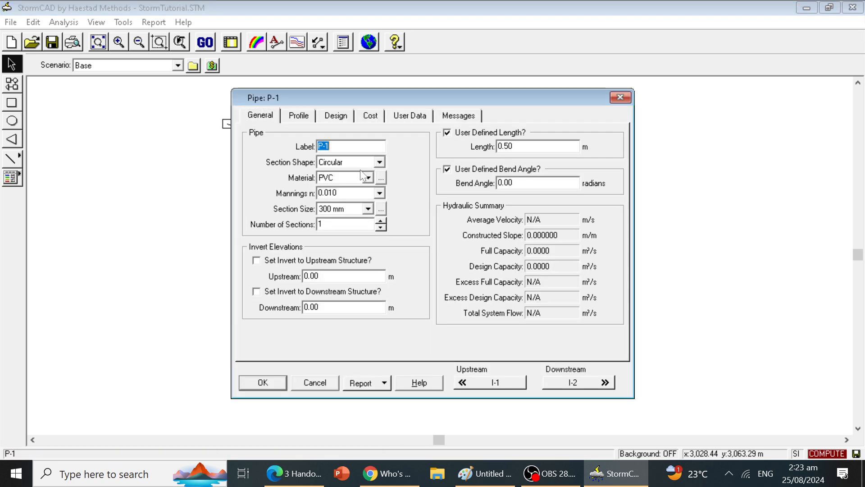
{"action": "left_click", "coordinate": [296, 473]}
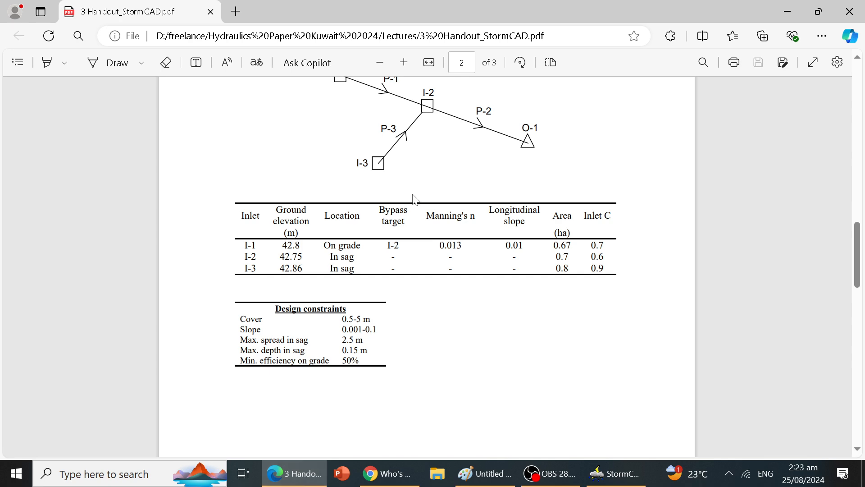
{"action": "scroll", "coordinate": [415, 198], "scroll_direction": "up", "scroll_amount": 1}
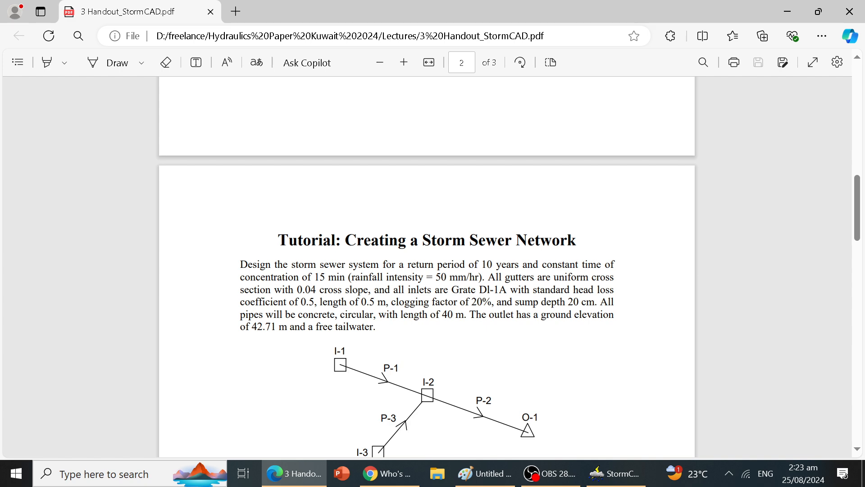
{"action": "left_click", "coordinate": [289, 484]}
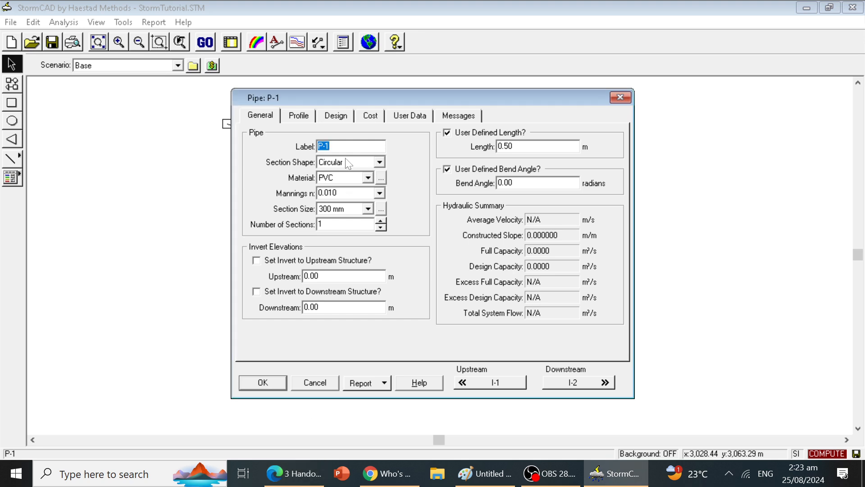
{"action": "left_click", "coordinate": [368, 178]}
{"action": "left_click", "coordinate": [353, 191]}
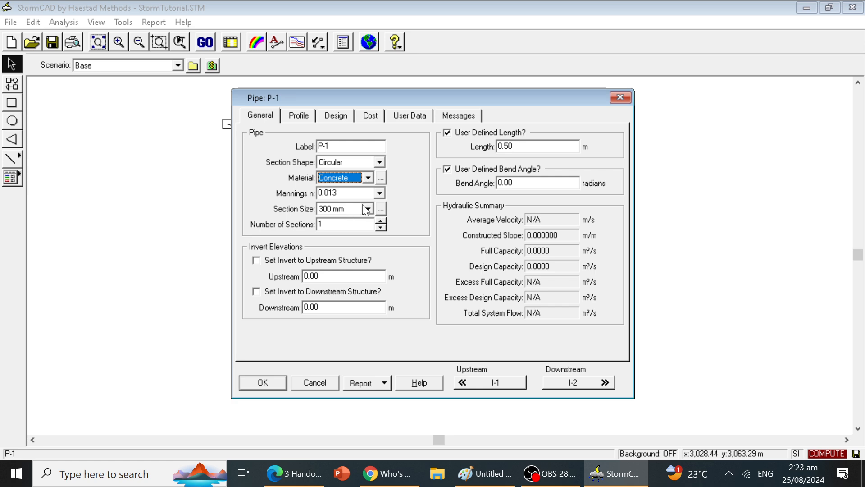
{"action": "double_click", "coordinate": [522, 147]}
{"action": "type", "text": "40"}
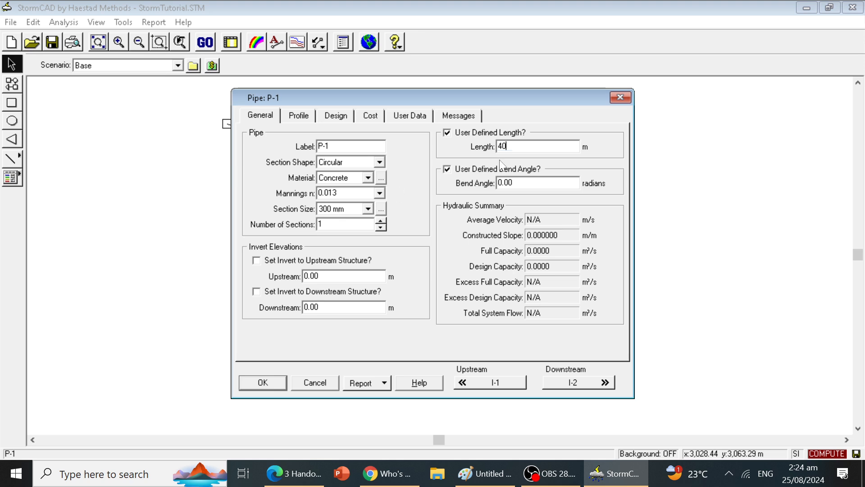
Review pipe P-1's profile, design and cost settings and accept its data
{"action": "left_click", "coordinate": [298, 117]}
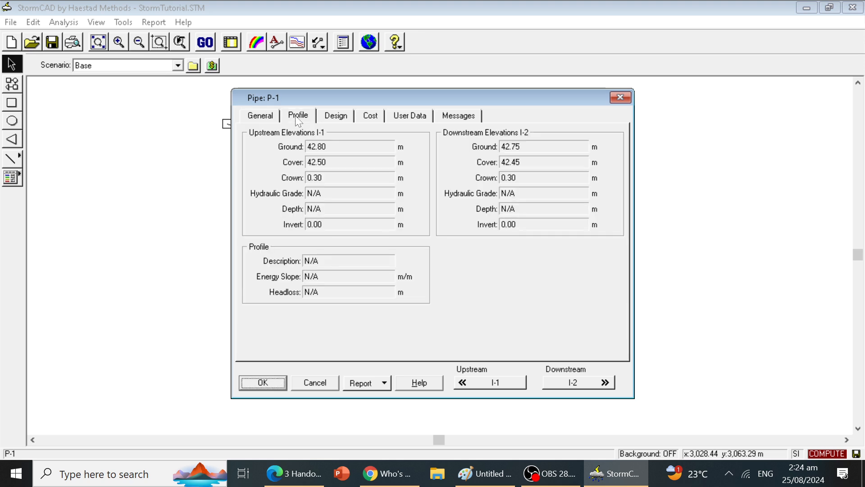
{"action": "left_click", "coordinate": [338, 118]}
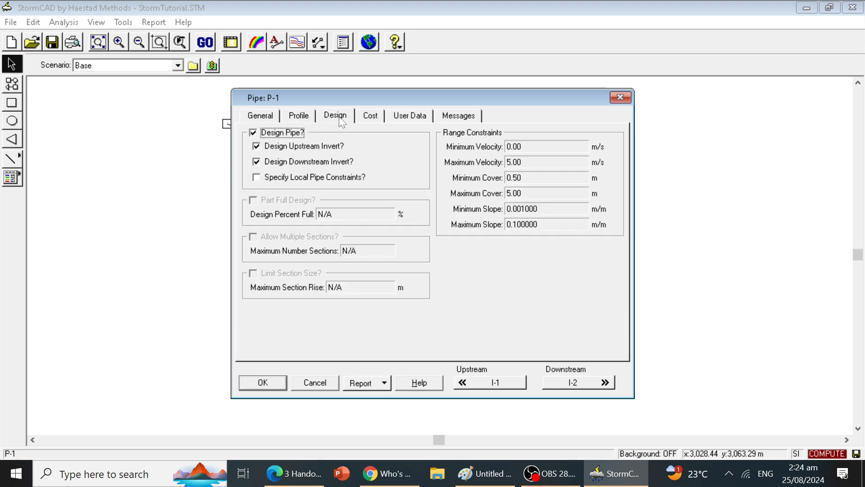
{"action": "left_click", "coordinate": [370, 118]}
{"action": "left_click", "coordinate": [266, 384]}
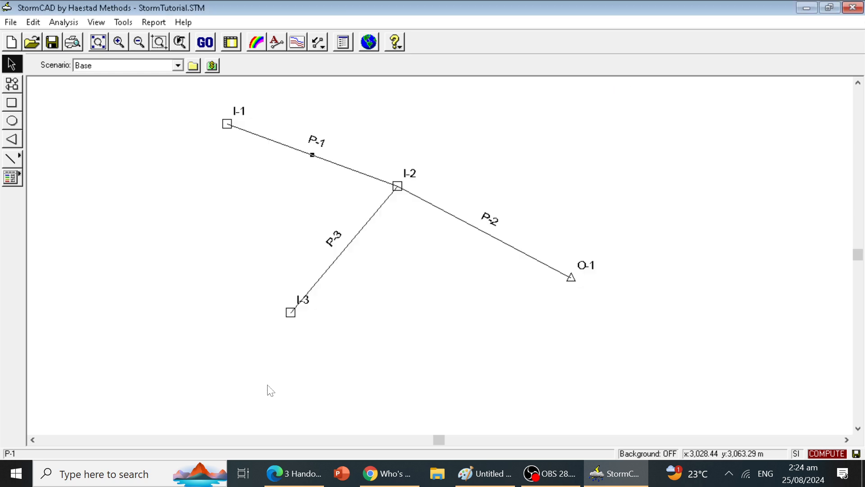
Set pipe P-2's material to Concrete and its user-defined length to 40 m
{"action": "double_click", "coordinate": [449, 212]}
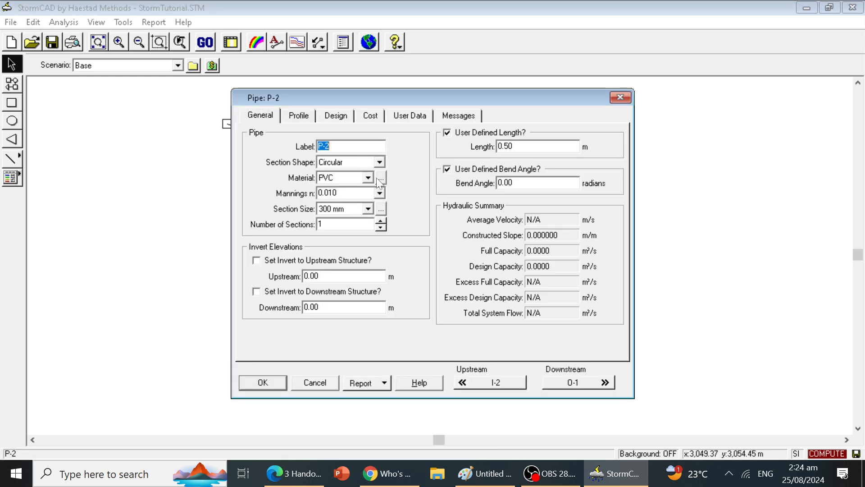
{"action": "left_click", "coordinate": [368, 178]}
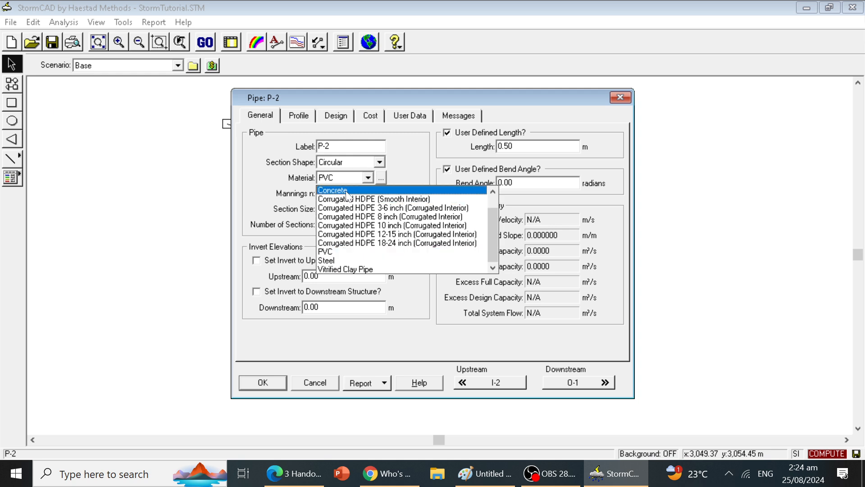
{"action": "left_click", "coordinate": [347, 194]}
{"action": "double_click", "coordinate": [526, 147]}
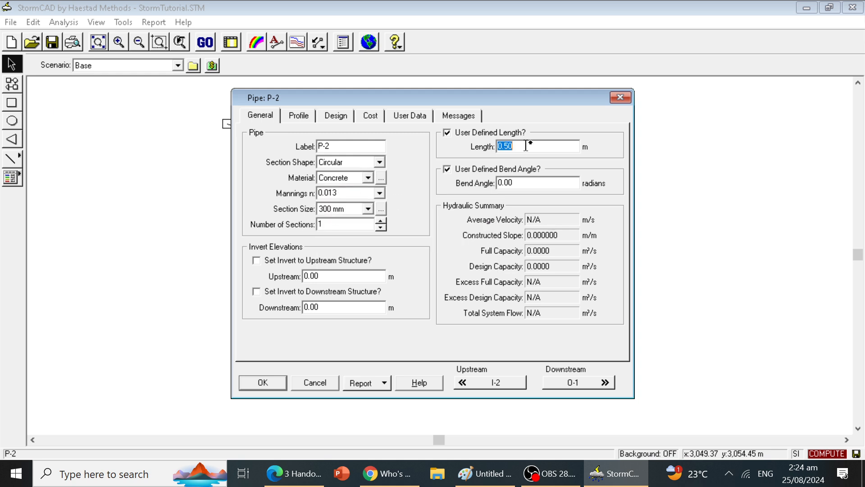
{"action": "type", "text": "40"}
Check pipe P-2 against the handout, review its profile and design settings, and accept its data
{"action": "left_click", "coordinate": [294, 473]}
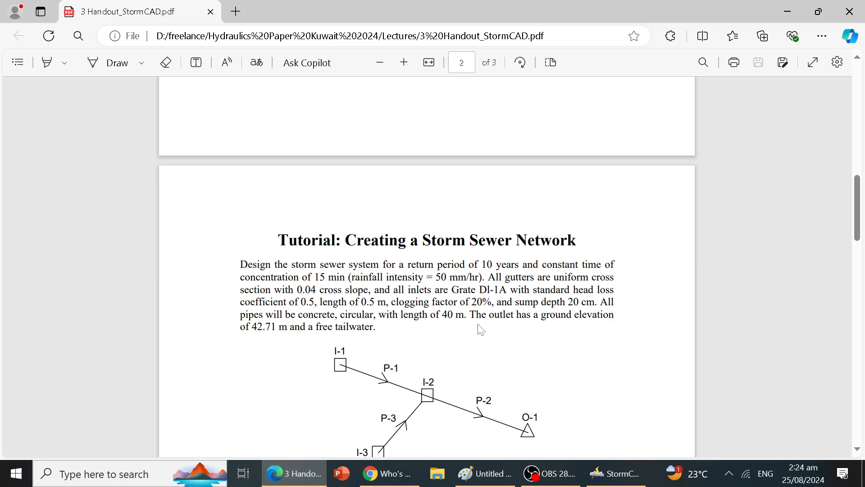
{"action": "left_click", "coordinate": [295, 481]}
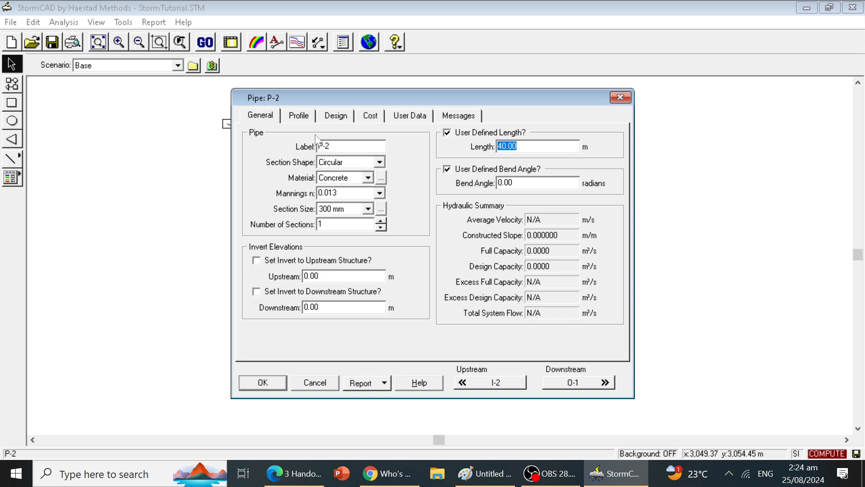
{"action": "left_click", "coordinate": [299, 116]}
{"action": "left_click", "coordinate": [336, 115]}
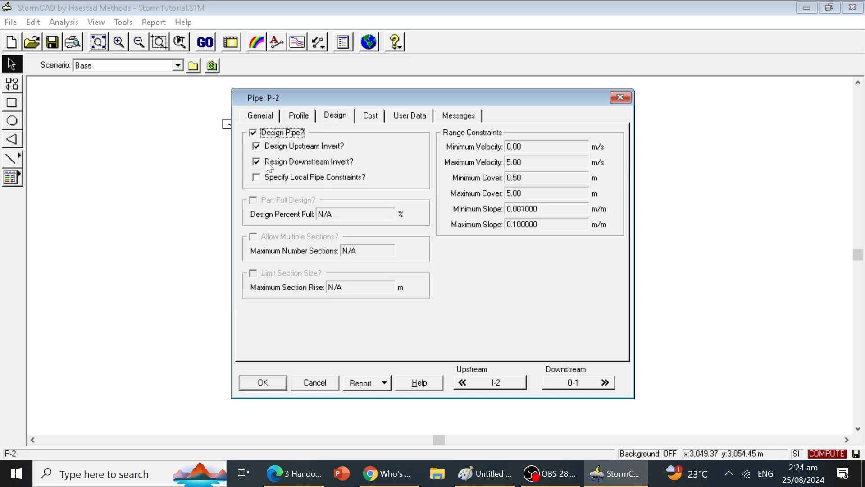
{"action": "left_click", "coordinate": [269, 384]}
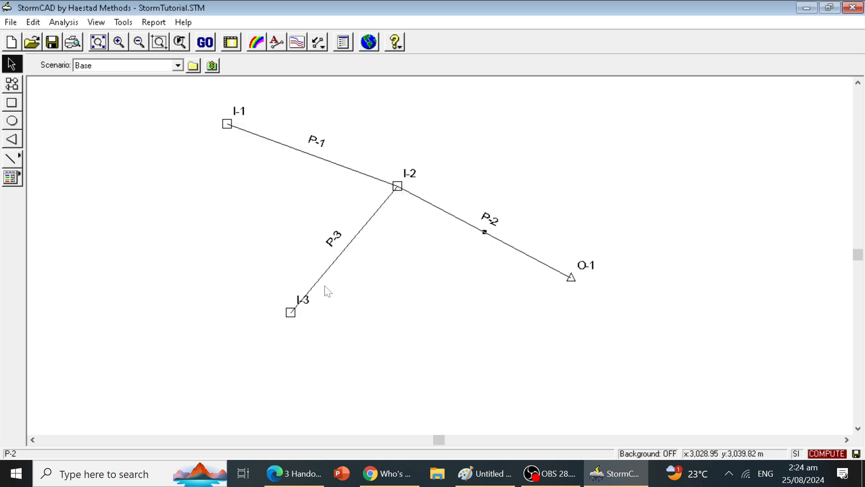
Set pipe P-3's material to Concrete and its length to 40 m, review its profile and accept the data
{"action": "double_click", "coordinate": [351, 242]}
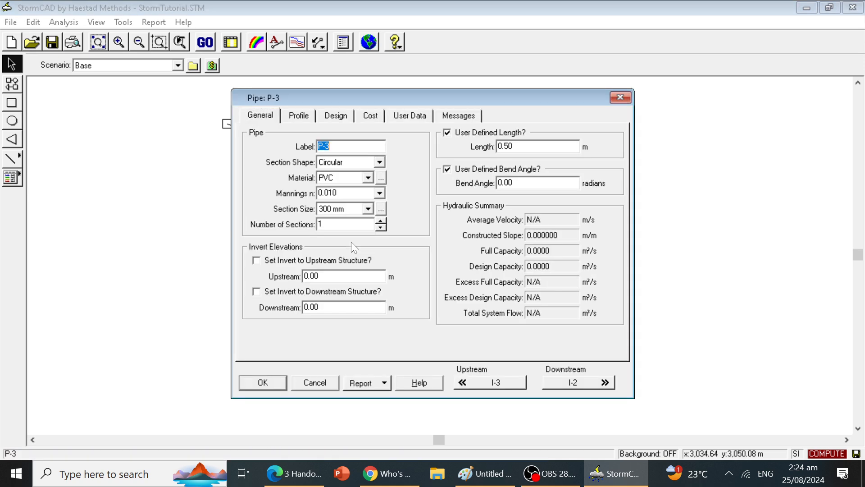
{"action": "left_click", "coordinate": [369, 177]}
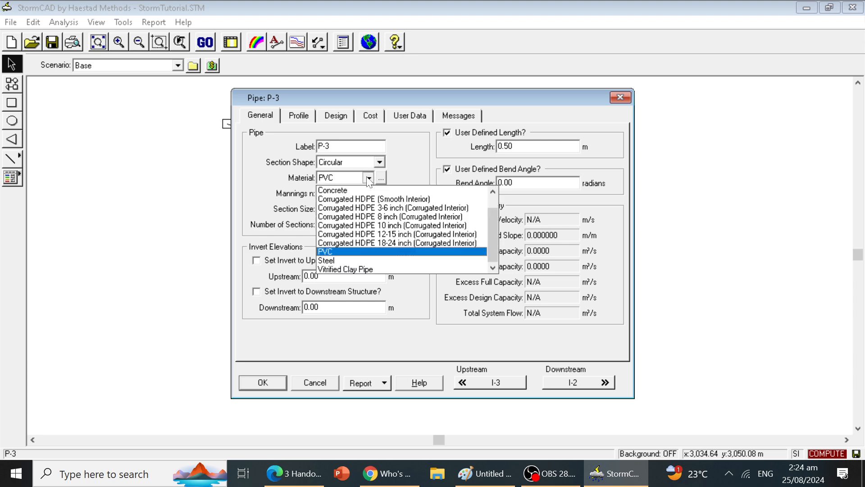
{"action": "left_click", "coordinate": [351, 193]}
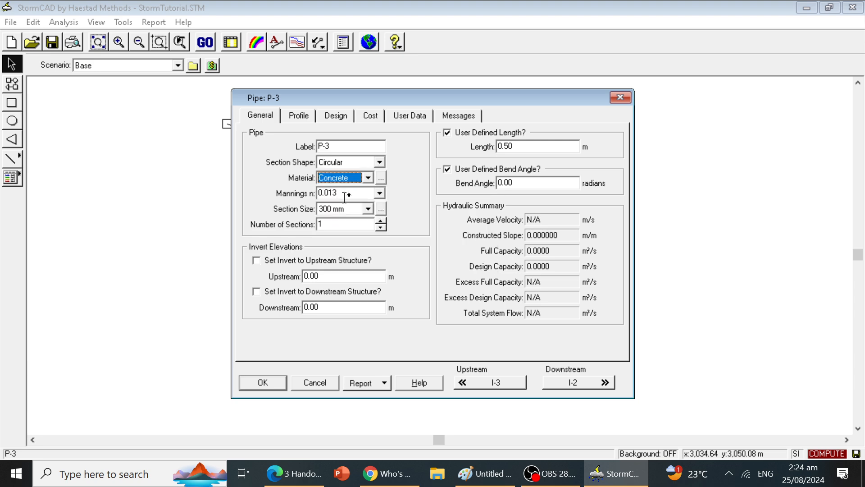
{"action": "left_click", "coordinate": [525, 146]}
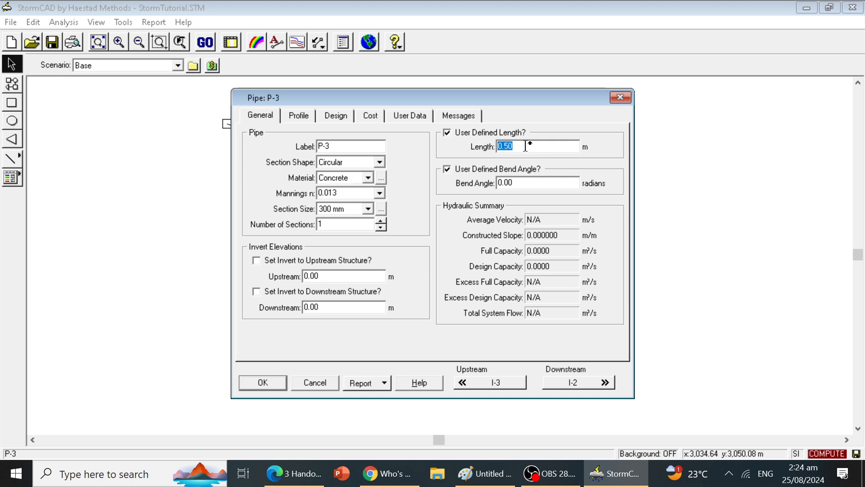
{"action": "type", "text": "40"}
{"action": "left_click", "coordinate": [296, 118]}
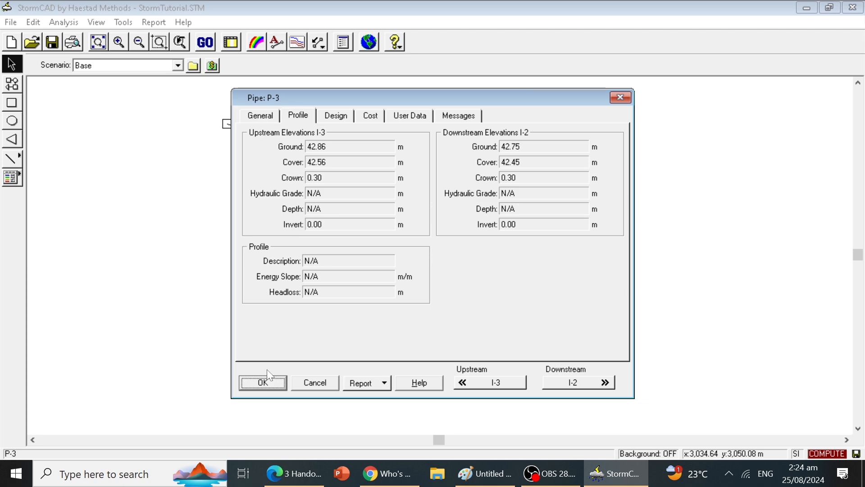
{"action": "left_click", "coordinate": [263, 383]}
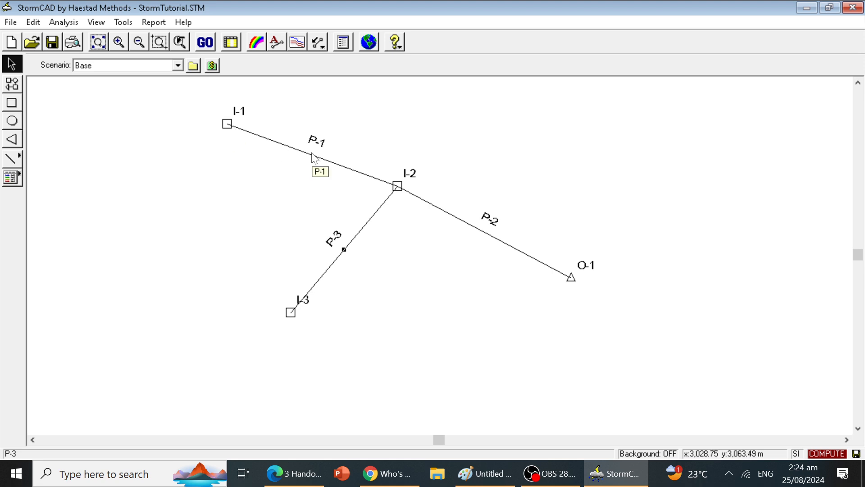
Set outlet O-1's ground elevation to 42.71 m and its tailwater condition to Free Outfall, as given in the handout
{"action": "double_click", "coordinate": [573, 279]}
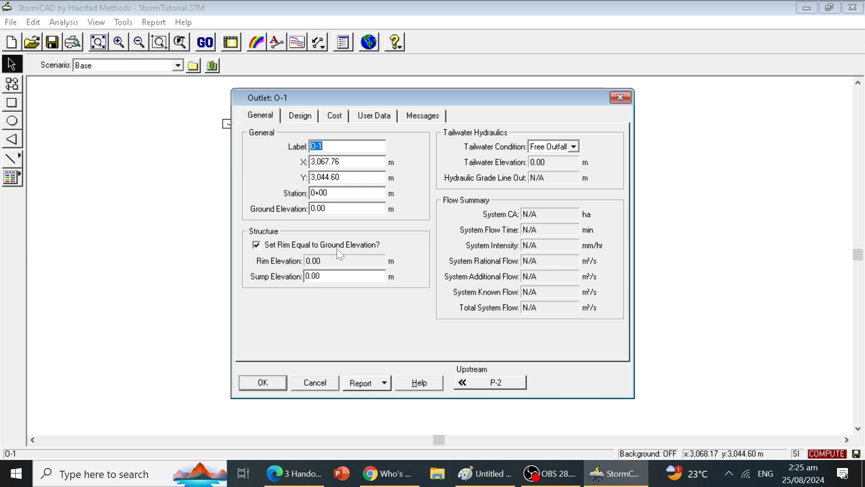
{"action": "left_click", "coordinate": [302, 474]}
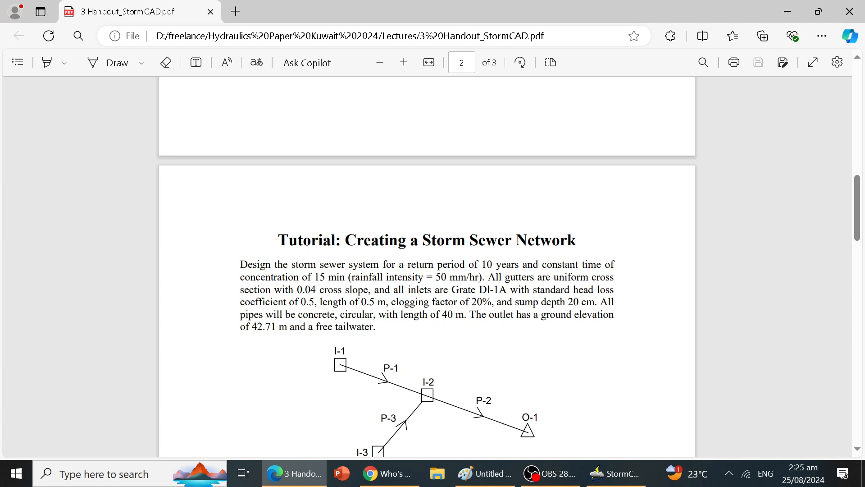
{"action": "left_click", "coordinate": [614, 473]}
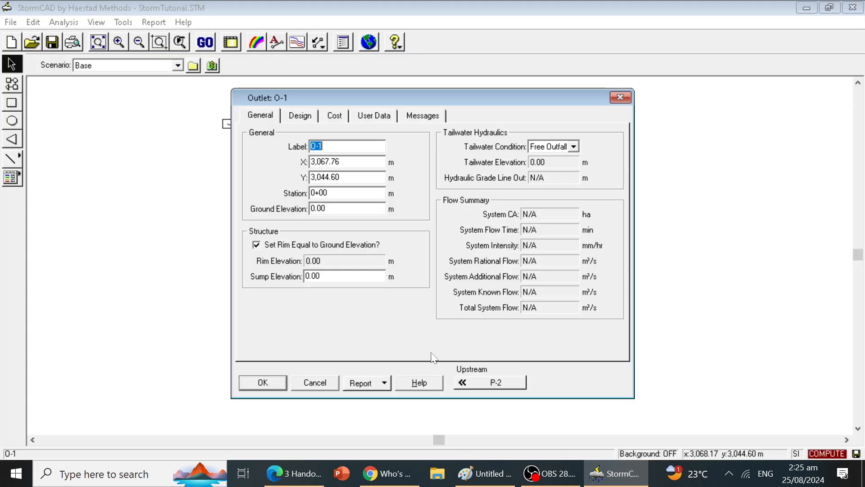
{"action": "left_click", "coordinate": [332, 209]}
{"action": "type", "text": "42."}
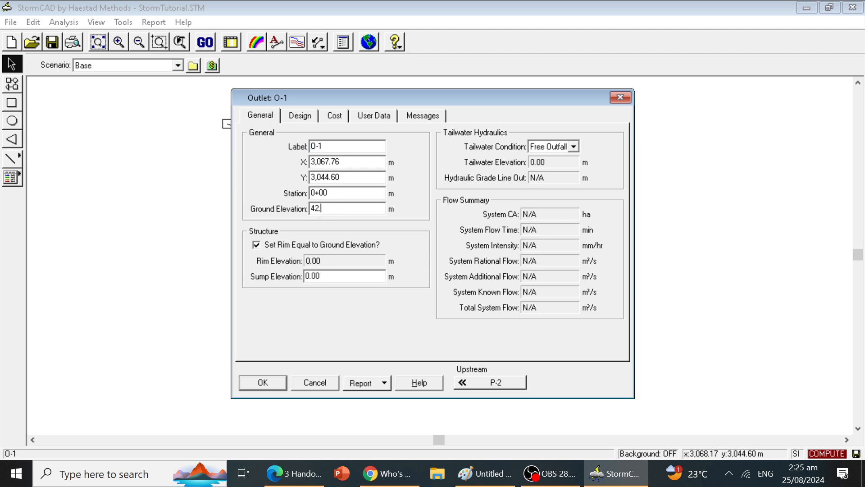
{"action": "type", "text": "71"}
{"action": "left_click", "coordinate": [574, 146]}
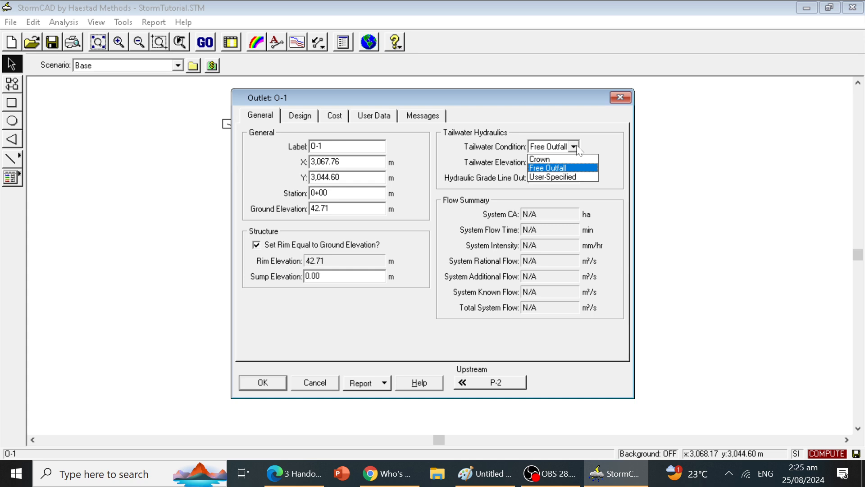
{"action": "left_click", "coordinate": [569, 169]}
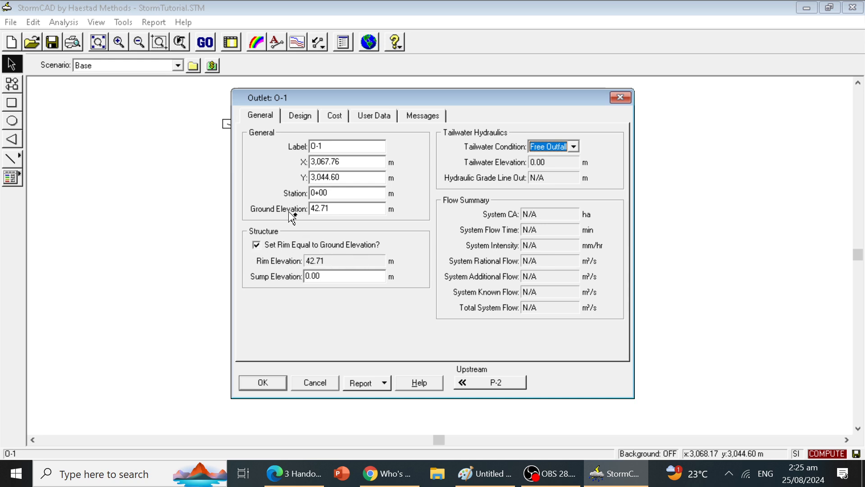
Review outlet O-1's design settings and accept its data
{"action": "left_click", "coordinate": [299, 117]}
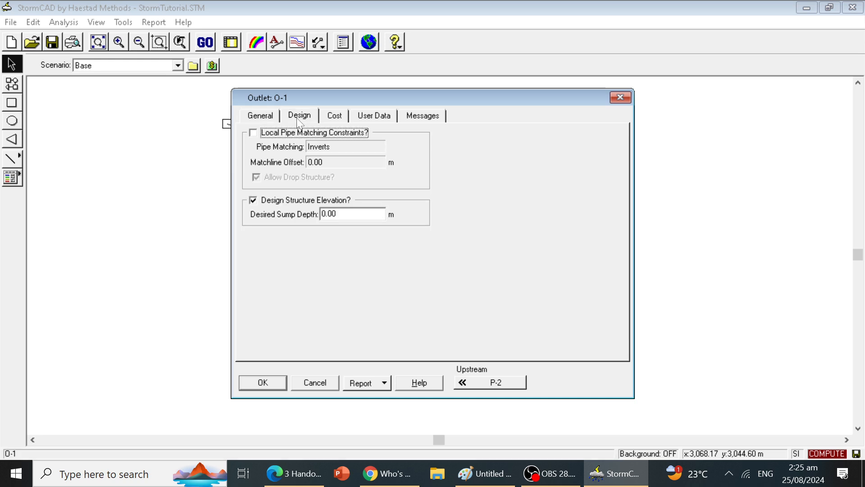
{"action": "left_click", "coordinate": [263, 118]}
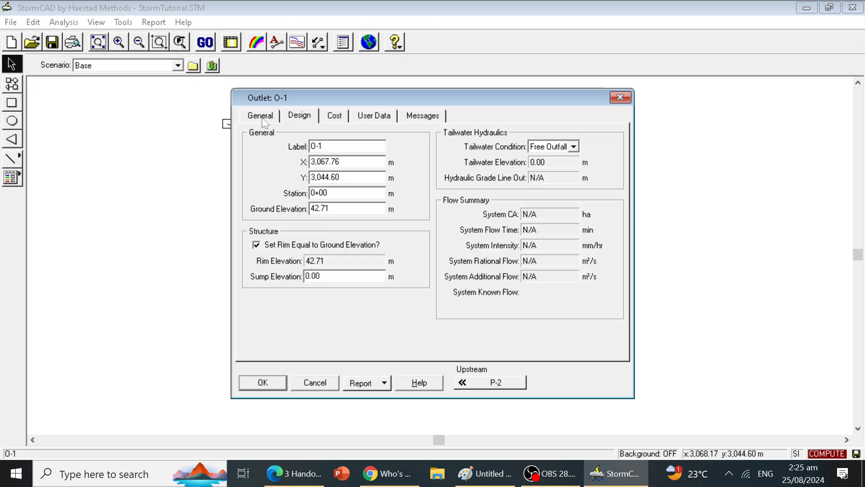
{"action": "left_click", "coordinate": [270, 383]}
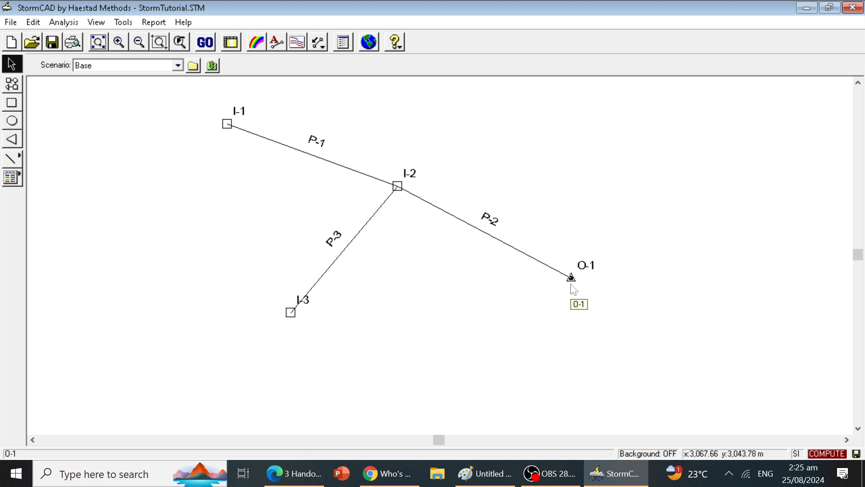
Check the handout's design rainfall requirements, and open the rainfall table from the Base scenario's calculation settings
{"action": "left_click", "coordinate": [321, 472]}
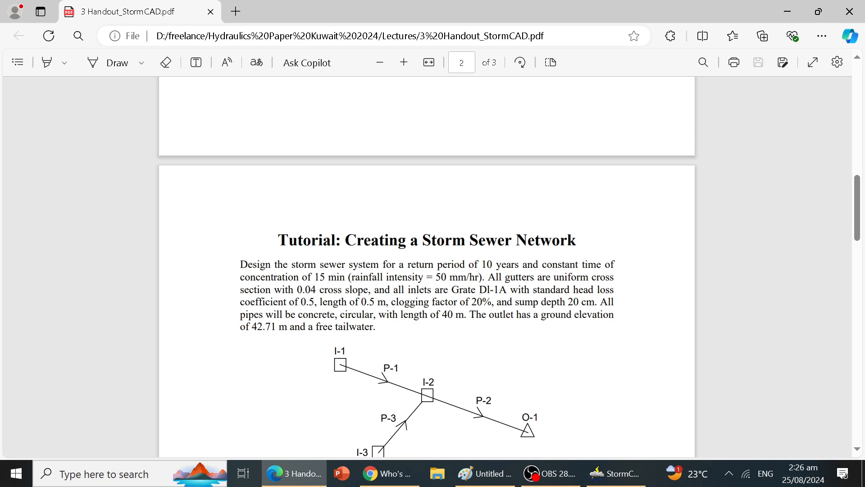
{"action": "key", "text": "alt+Tab"}
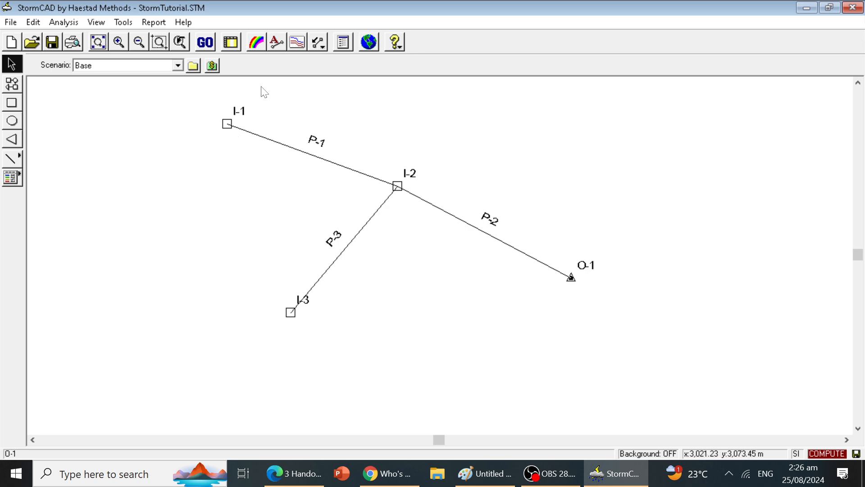
{"action": "left_click", "coordinate": [212, 47]}
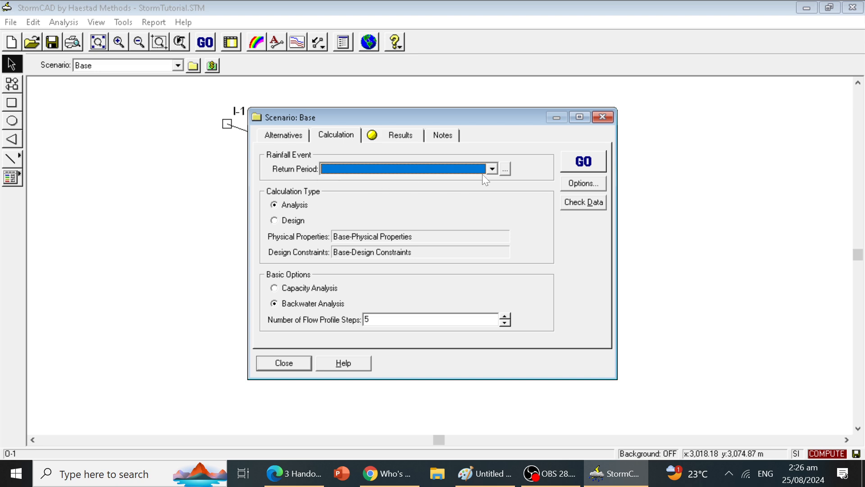
{"action": "left_click", "coordinate": [493, 170]}
{"action": "left_click", "coordinate": [494, 170]}
{"action": "left_click", "coordinate": [506, 170]}
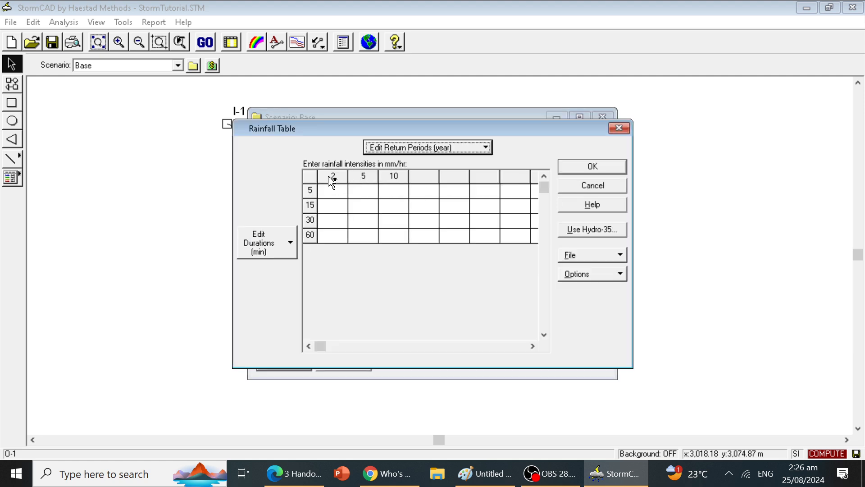
Enter a 50 mm/hr intensity for the 10-year return period and 15-minute duration, remove the blank rows and columns, and recheck the table
{"action": "left_click", "coordinate": [396, 192]}
{"action": "type", "text": "50"}
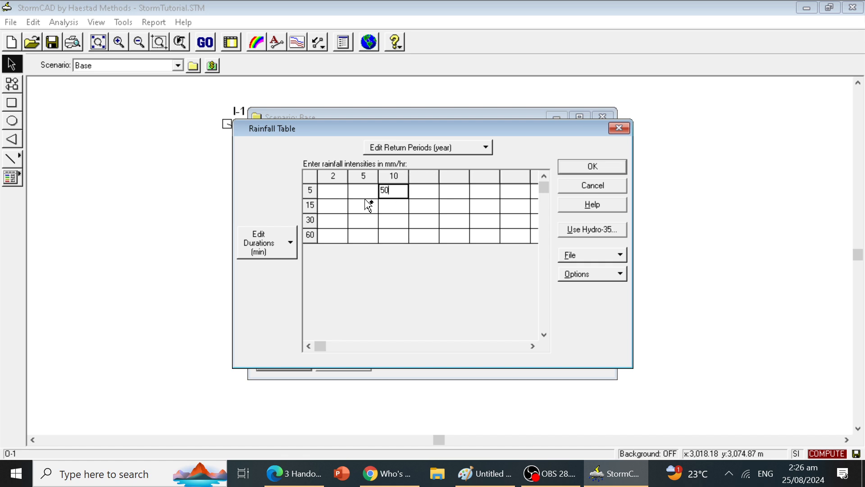
{"action": "key", "text": "BackSpace"}
{"action": "key", "text": "BackSpace"}
{"action": "left_click", "coordinate": [383, 212]}
{"action": "type", "text": "50"}
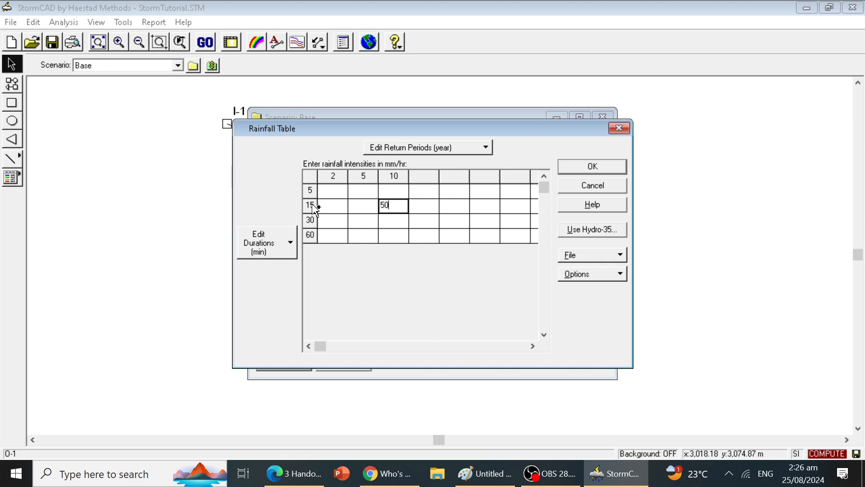
{"action": "left_click", "coordinate": [388, 222]}
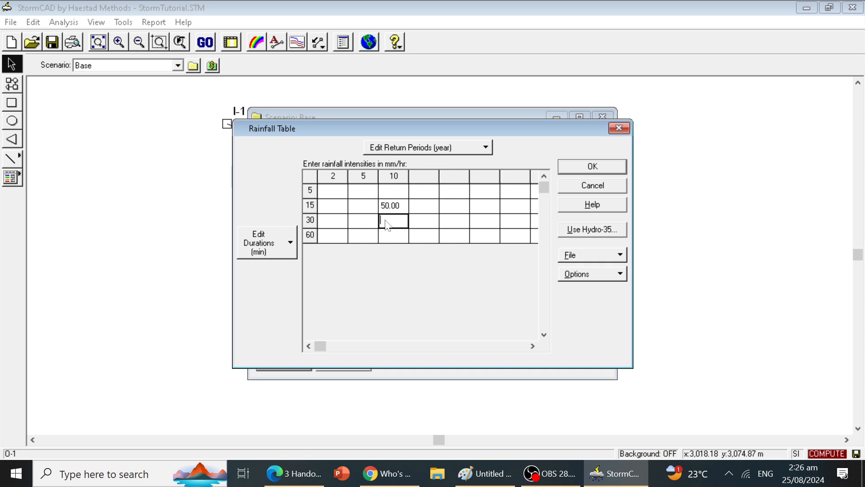
{"action": "left_click", "coordinate": [588, 167]}
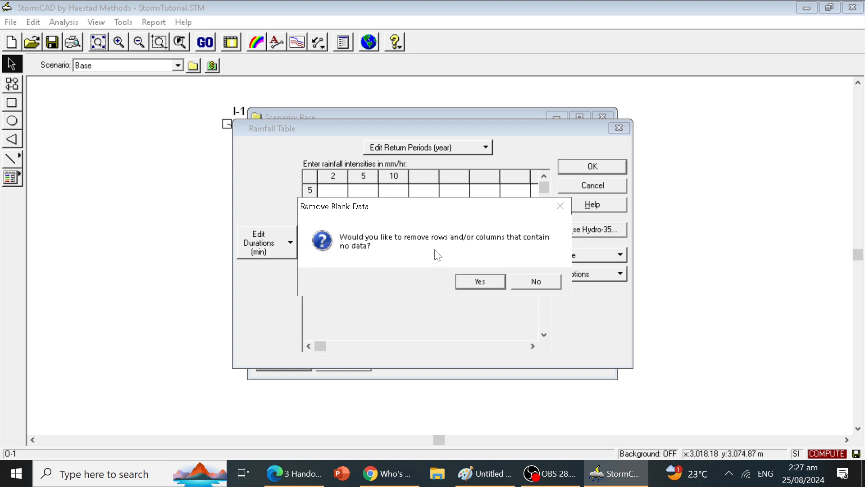
{"action": "left_click", "coordinate": [481, 282]}
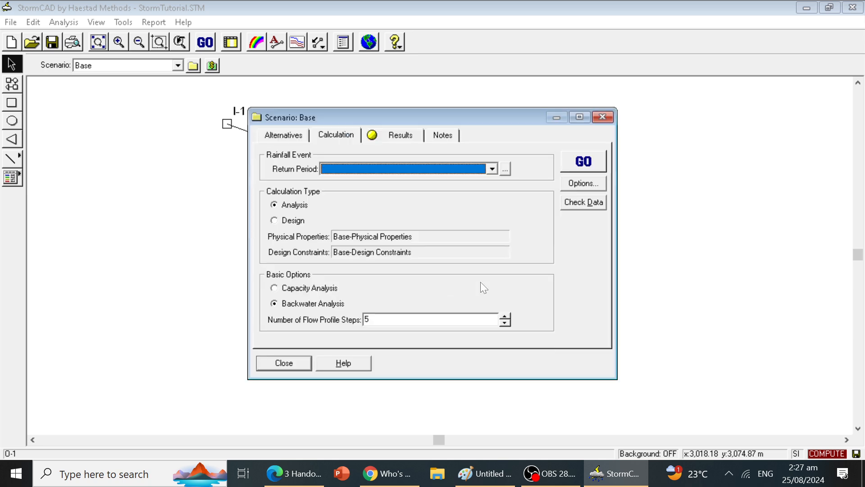
{"action": "left_click", "coordinate": [506, 170]}
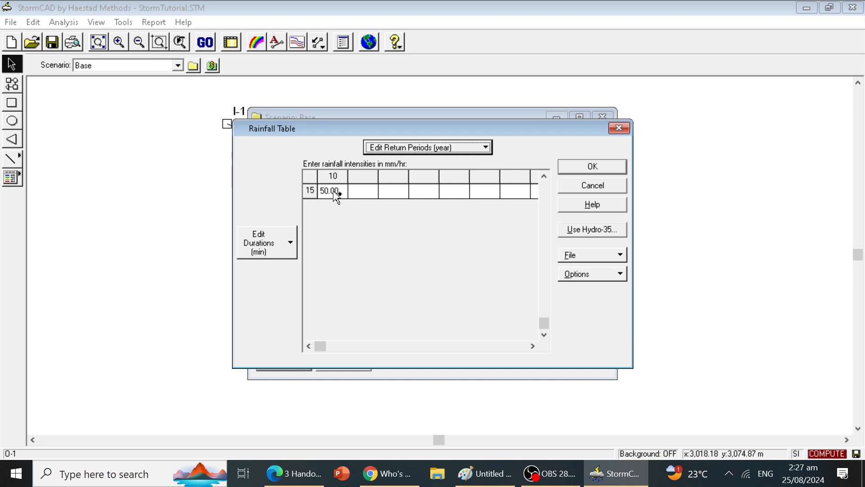
{"action": "left_click", "coordinate": [582, 167]}
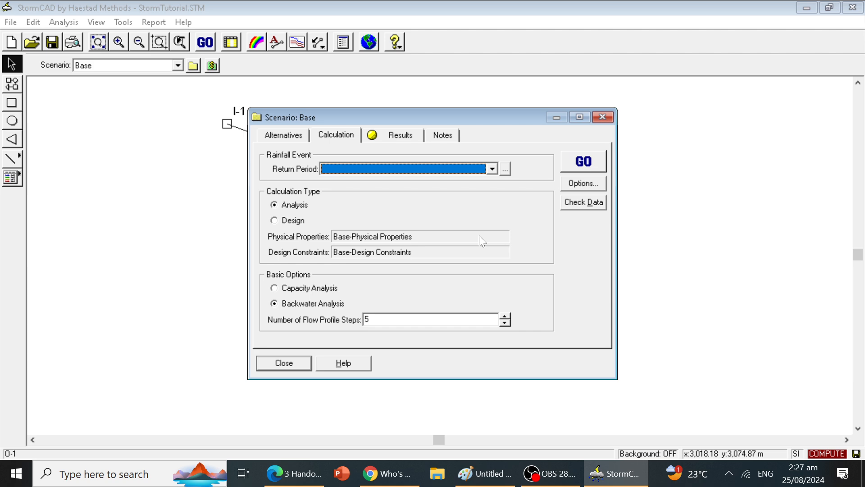
Run the Base scenario as a Design calculation, capturing its modifications in a new physical properties alternative named 10yr-Design
{"action": "left_click", "coordinate": [275, 220]}
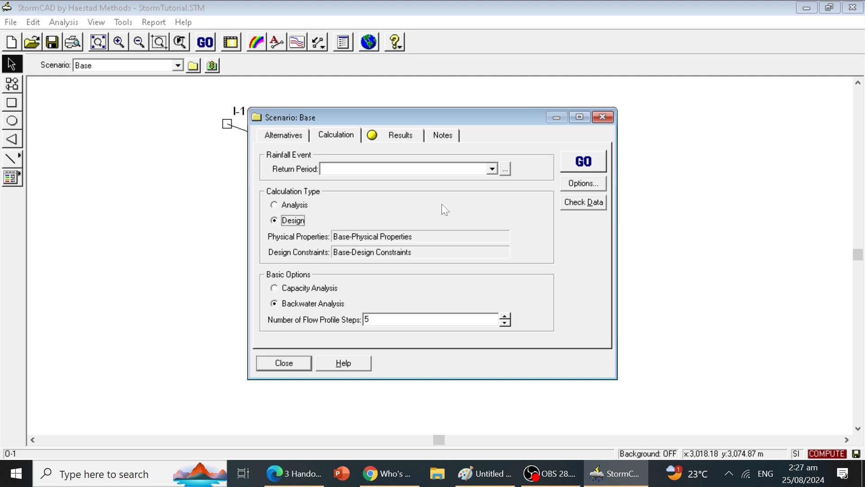
{"action": "left_click", "coordinate": [580, 165]}
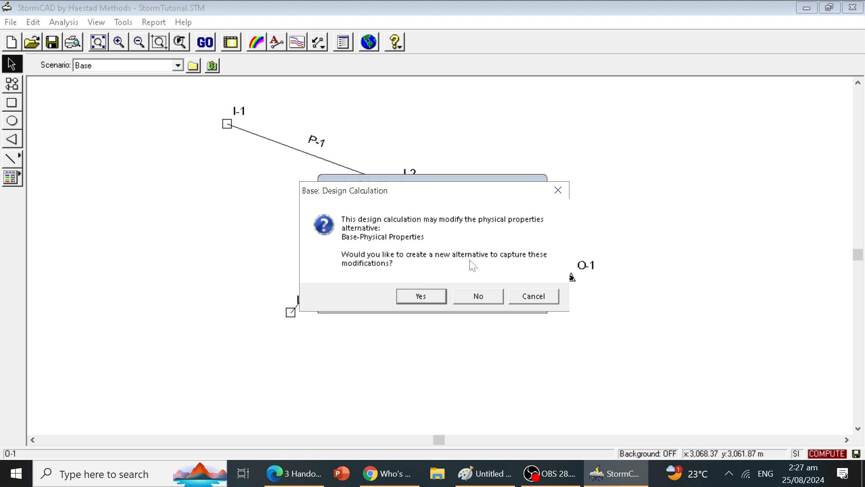
{"action": "left_click", "coordinate": [426, 294]}
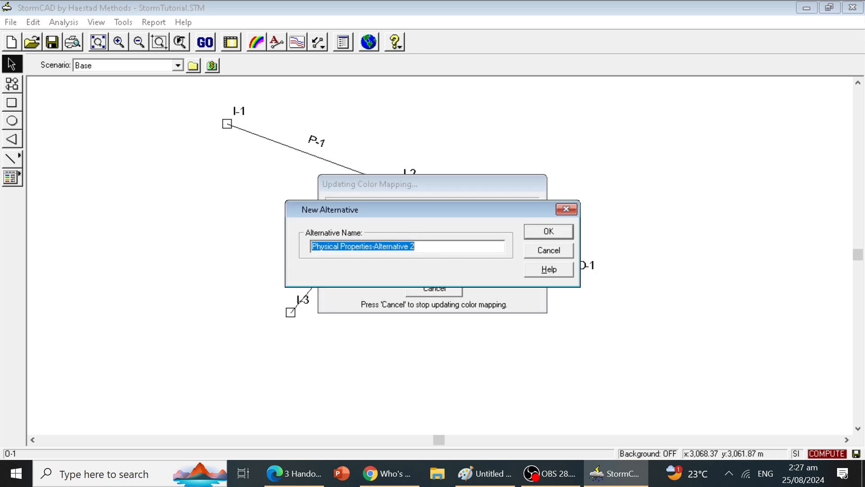
{"action": "type", "text": "Desi"}
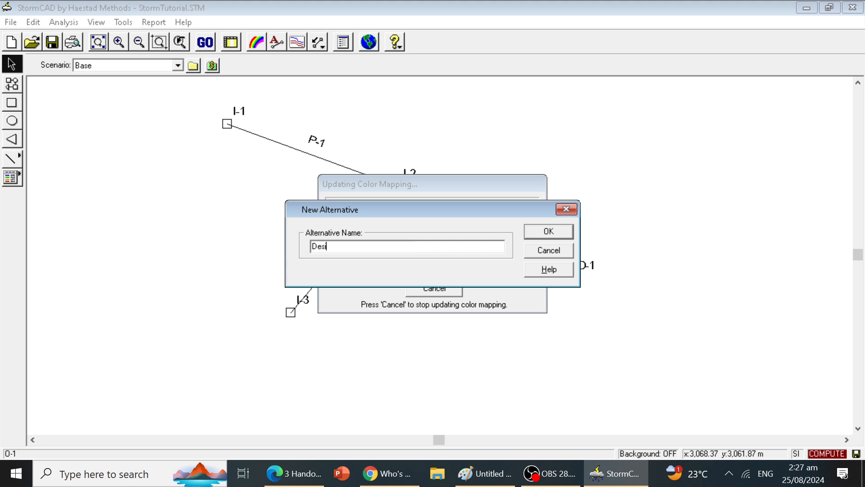
{"action": "key", "text": "BackSpace"}
{"action": "key", "text": "BackSpace"}
{"action": "key", "text": "BackSpace"}
{"action": "key", "text": "BackSpace"}
{"action": "type", "text": "10"}
{"action": "type", "text": "yr-Design"}
{"action": "left_click", "coordinate": [544, 231]}
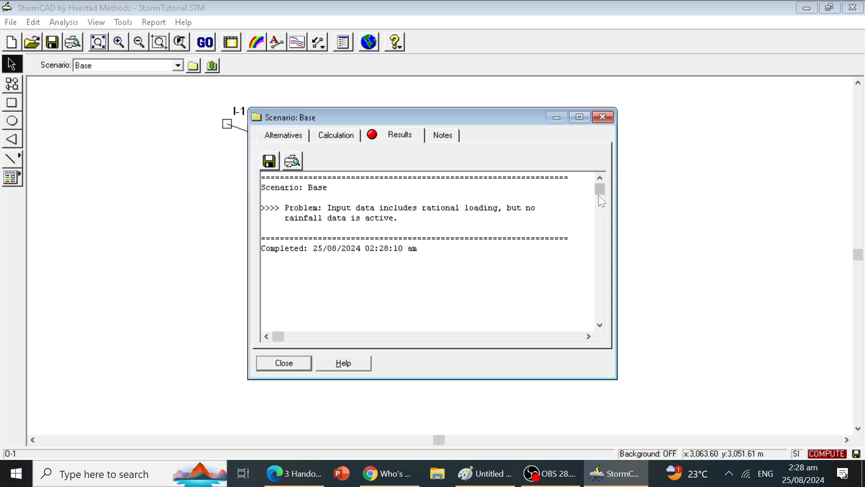
Read through the Base scenario's calculation results report and close it
{"action": "left_click", "coordinate": [600, 324]}
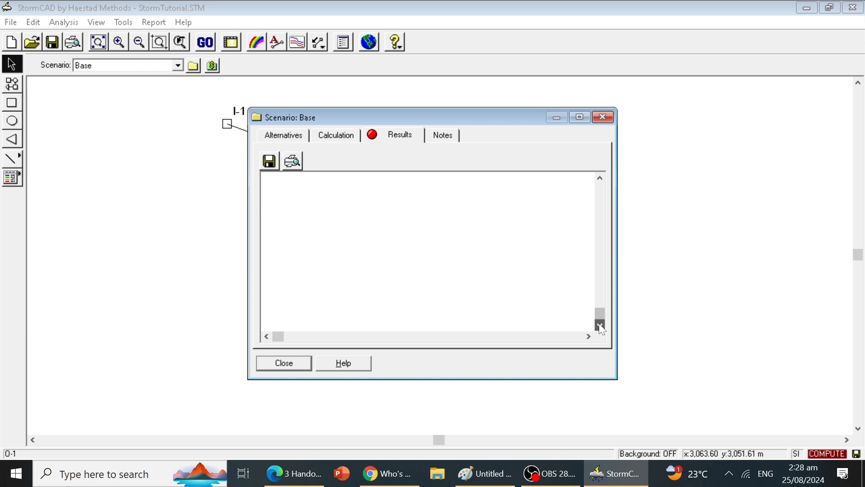
{"action": "left_click_drag", "start_coordinate": [602, 311], "coordinate": [610, 200]}
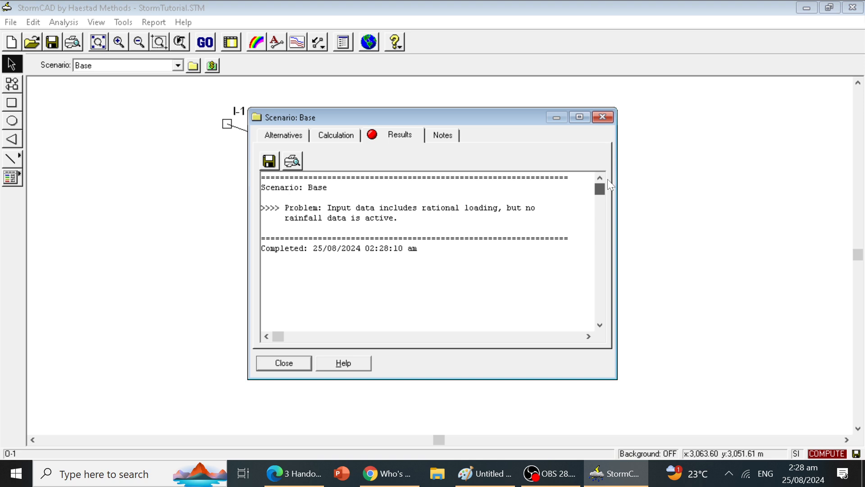
{"action": "left_click", "coordinate": [298, 363]}
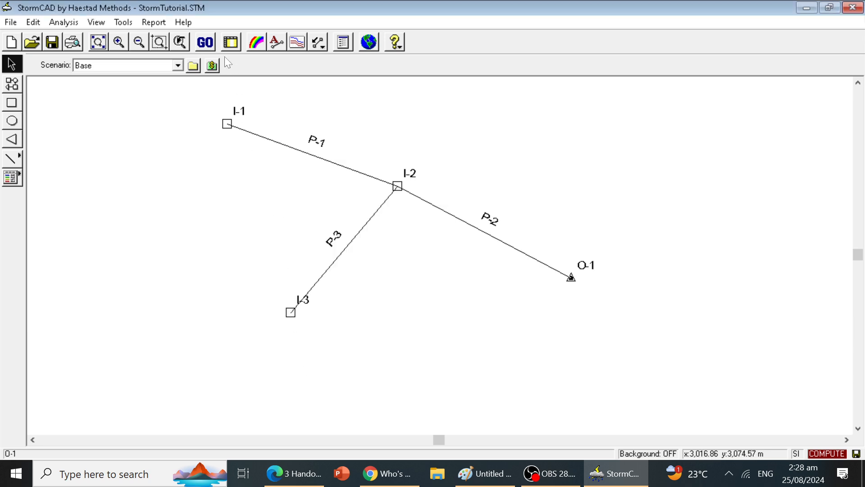
Review the rainfall intensity table used by the Base scenario's calculation and accept it
{"action": "left_click", "coordinate": [205, 42]}
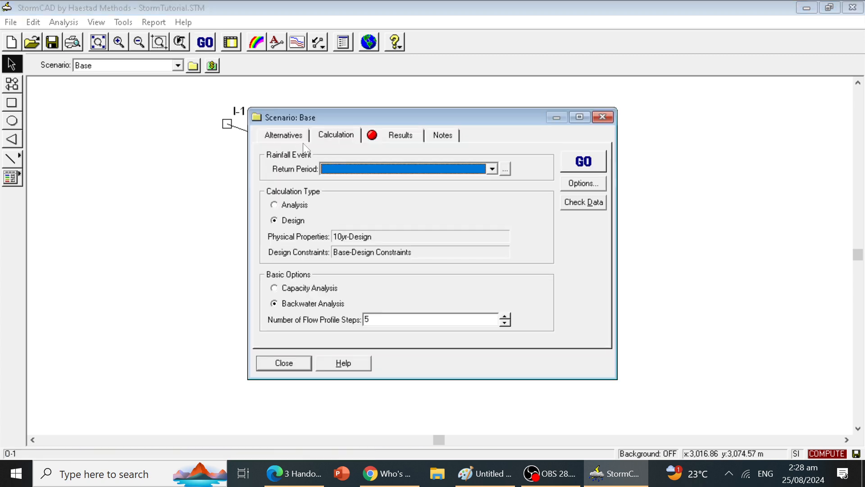
{"action": "left_click", "coordinate": [505, 169]}
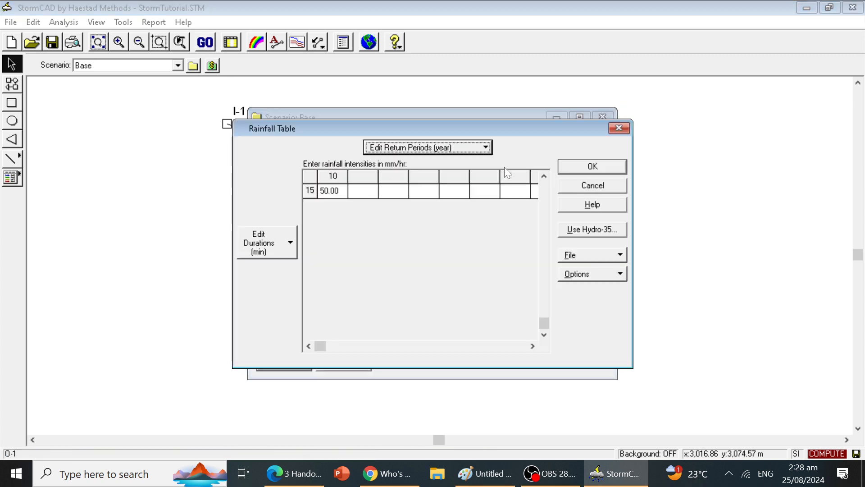
{"action": "left_click", "coordinate": [486, 148]}
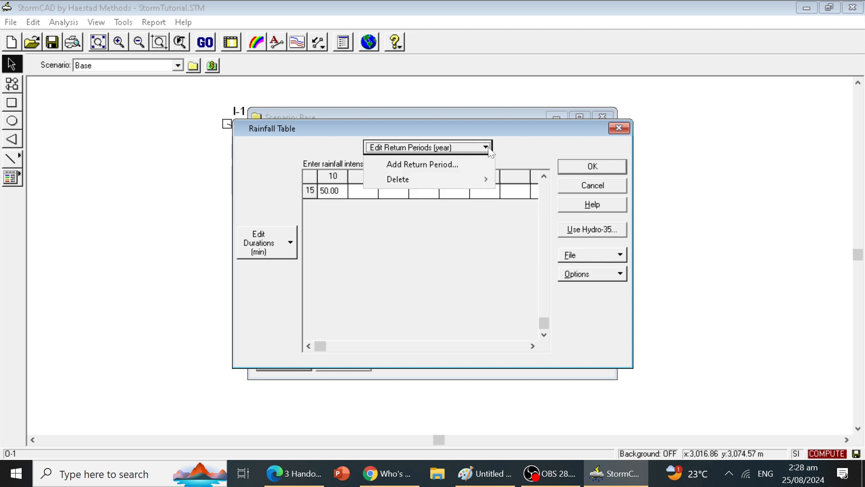
{"action": "left_click", "coordinate": [592, 167]}
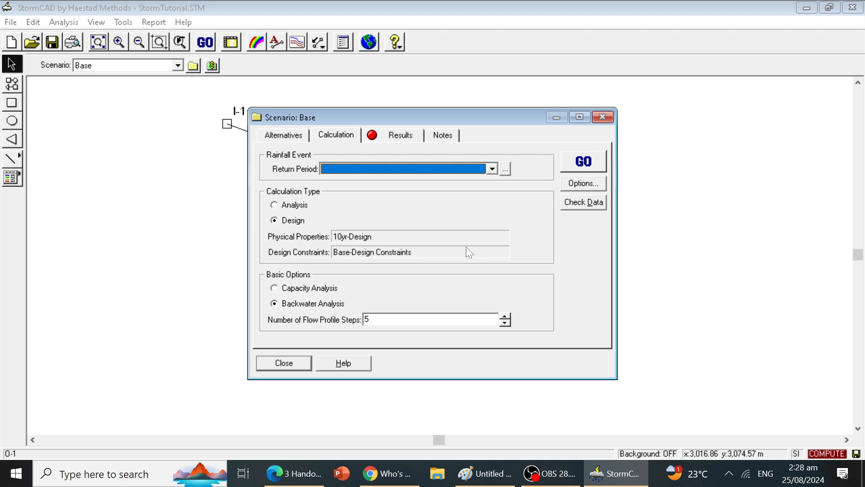
Set the Base scenario's return period to 10 year and run the design calculation without creating a new physical properties alternative
{"action": "left_click", "coordinate": [332, 137]}
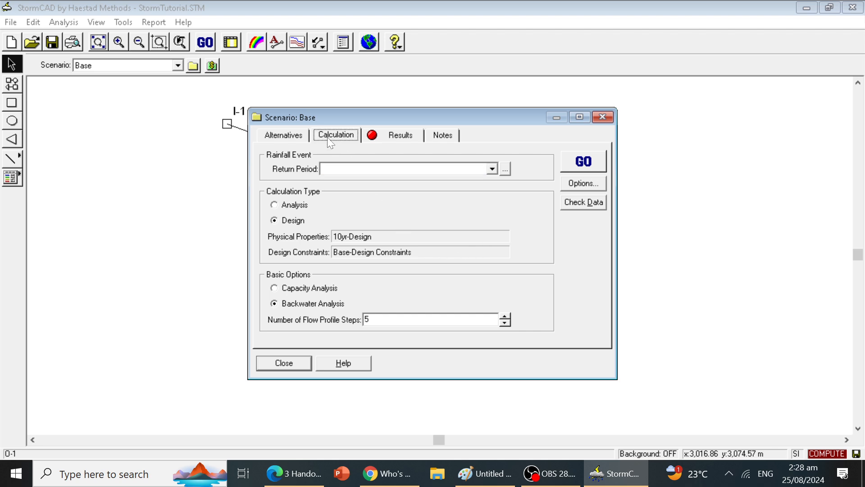
{"action": "left_click", "coordinate": [493, 170]}
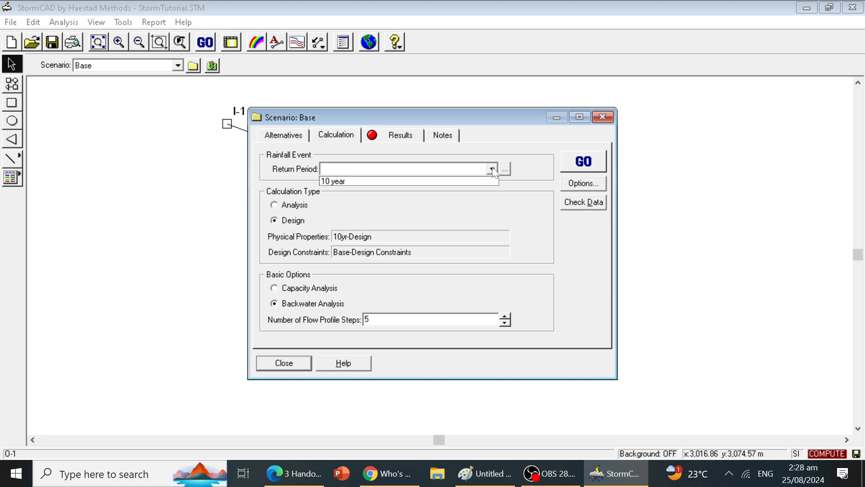
{"action": "left_click", "coordinate": [436, 180]}
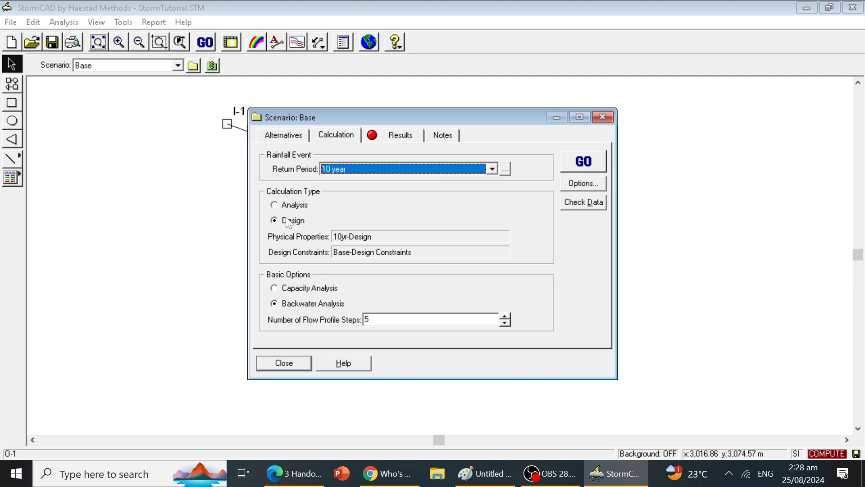
{"action": "left_click", "coordinate": [580, 163]}
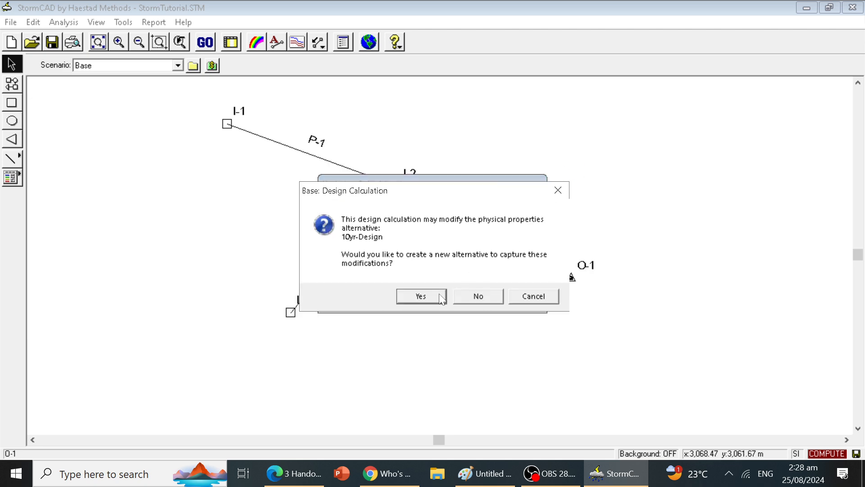
{"action": "left_click", "coordinate": [476, 294]}
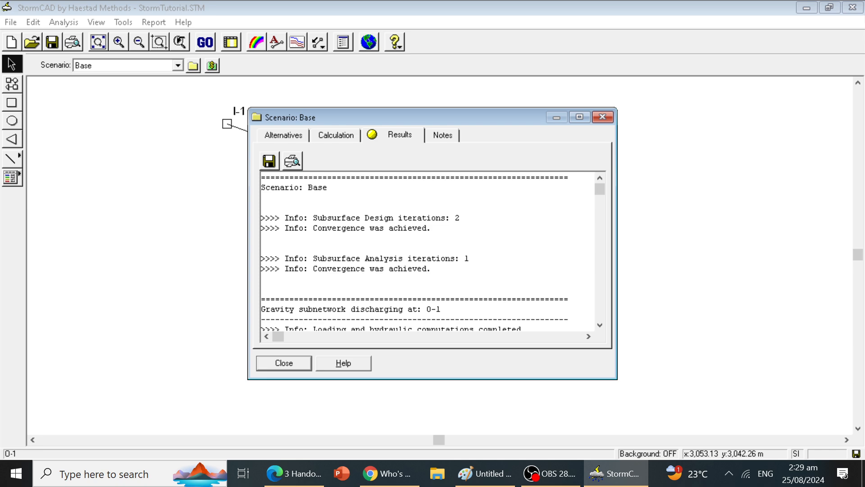
Examine the calculation results report for convergence information, warnings and the start of the surface network summary
{"action": "left_click", "coordinate": [599, 324]}
{"action": "left_click", "coordinate": [600, 324]}
{"action": "left_click", "coordinate": [599, 324]}
{"action": "left_click", "coordinate": [600, 324]}
{"action": "left_click", "coordinate": [600, 324]}
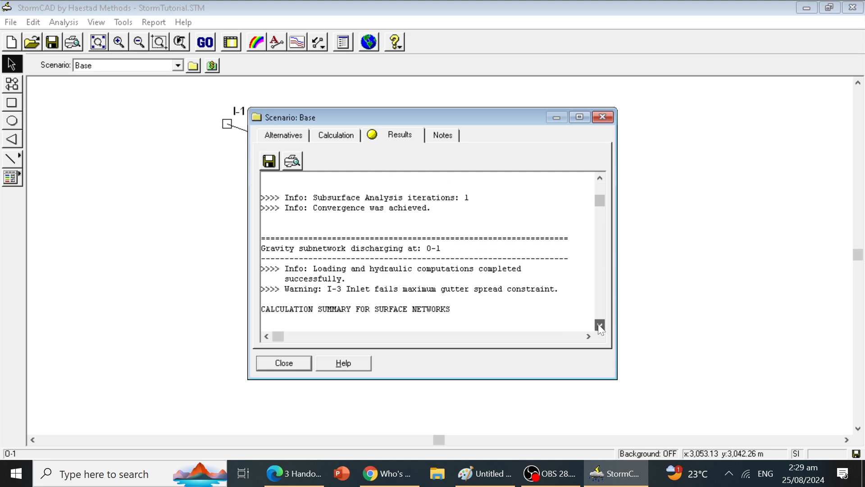
{"action": "left_click", "coordinate": [599, 324]}
{"action": "left_click", "coordinate": [600, 324]}
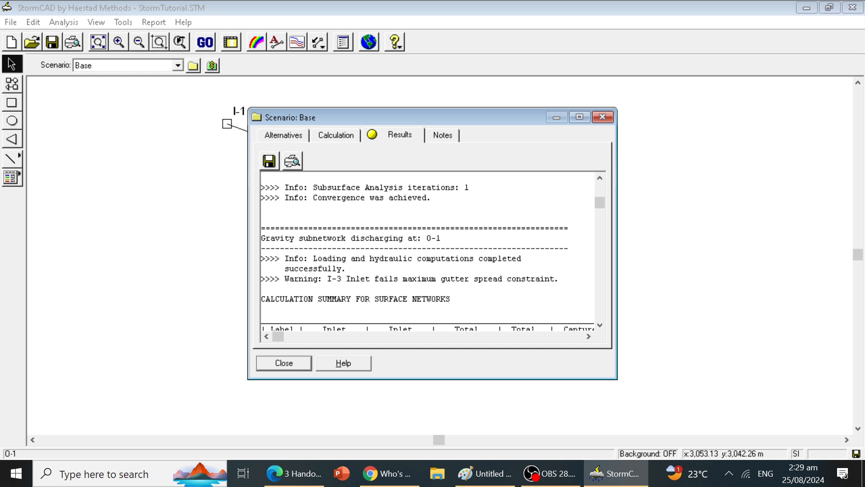
{"action": "left_click", "coordinate": [599, 324]}
{"action": "left_click", "coordinate": [600, 325]}
{"action": "left_click", "coordinate": [599, 324]}
{"action": "left_click", "coordinate": [600, 324]}
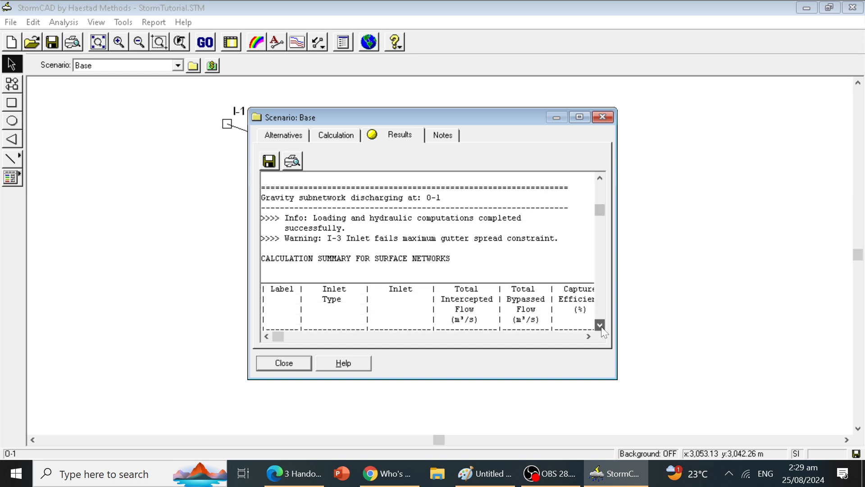
Enlarge the results report, examine the inlet gutter spread and the subsurface network summary tables, and close the scenario
{"action": "left_click", "coordinate": [579, 117]}
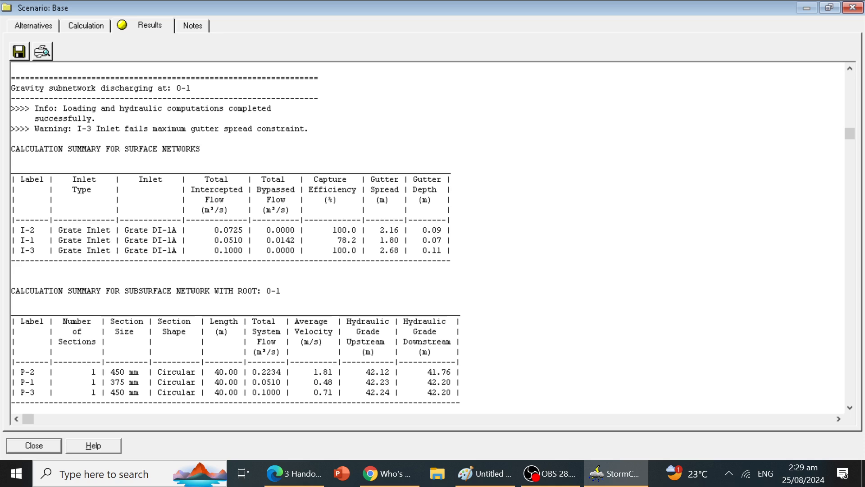
{"action": "left_click_drag", "start_coordinate": [399, 250], "coordinate": [376, 250]}
{"action": "left_click", "coordinate": [851, 407]}
{"action": "left_click", "coordinate": [851, 408]}
{"action": "left_click", "coordinate": [851, 408]}
{"action": "left_click", "coordinate": [851, 408]}
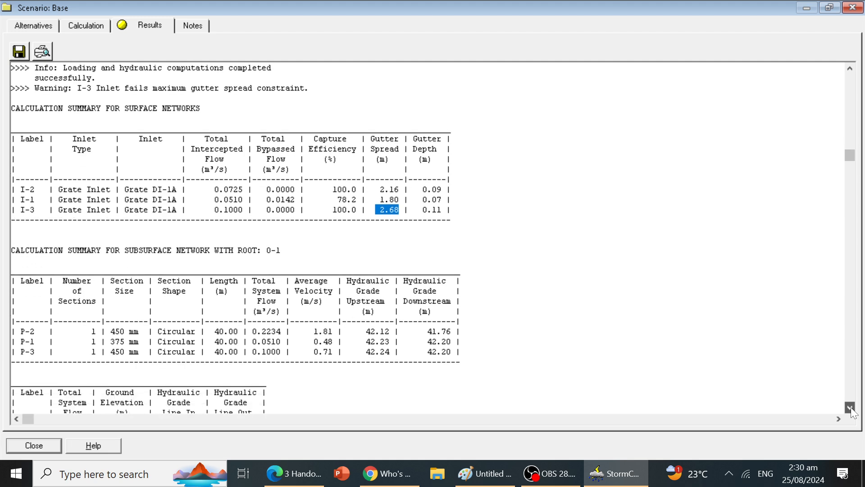
{"action": "left_click", "coordinate": [851, 408]}
{"action": "left_click", "coordinate": [851, 408]}
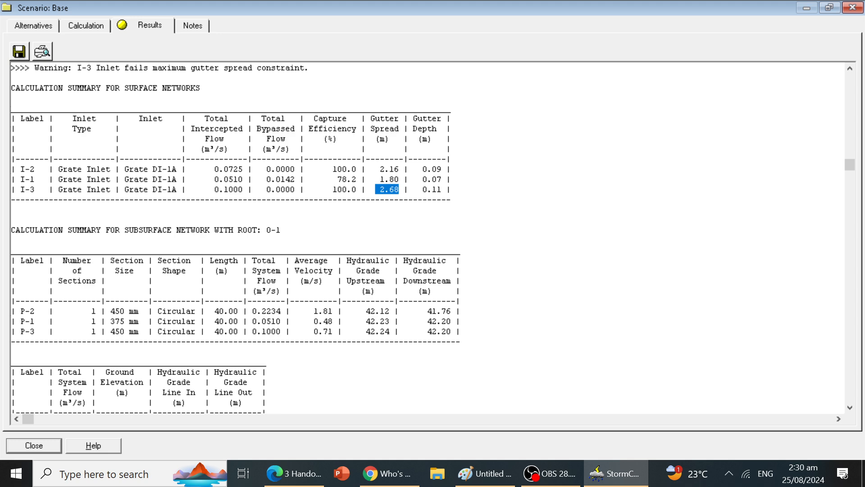
{"action": "left_click_drag", "start_coordinate": [849, 408], "coordinate": [849, 410]}
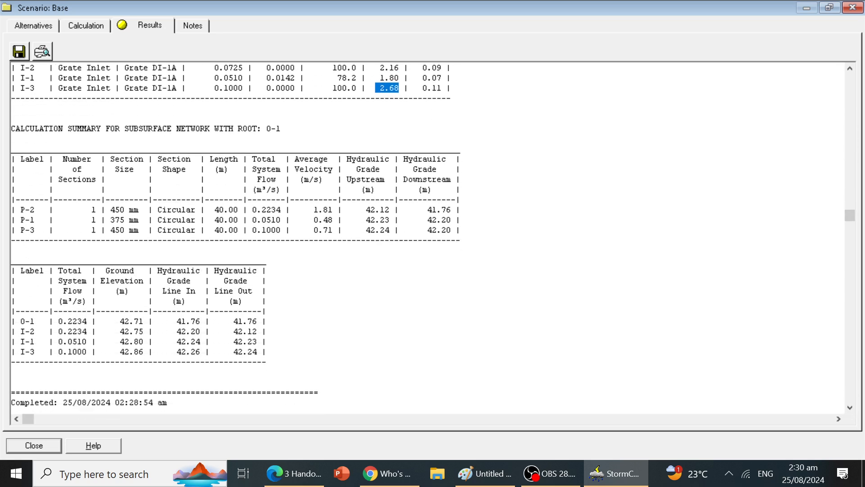
{"action": "left_click", "coordinate": [853, 7]}
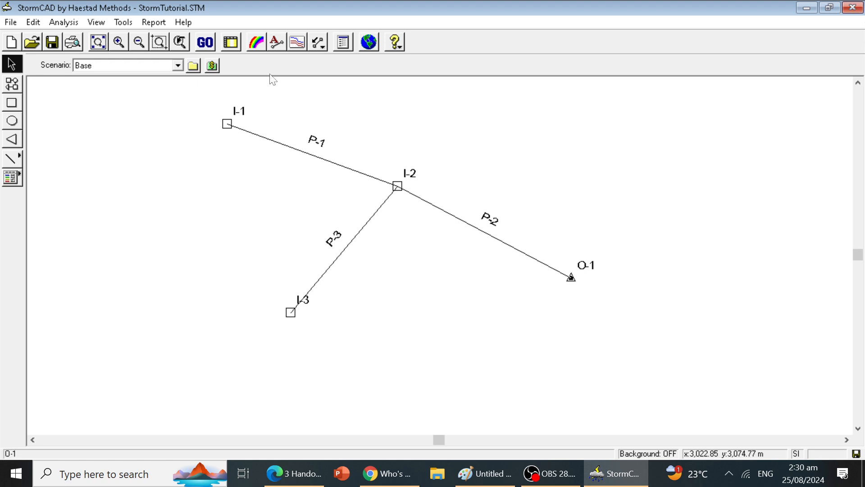
Create a profile plot from start node I-1 to stop node O-1 and enlarge its window
{"action": "left_click", "coordinate": [298, 44]}
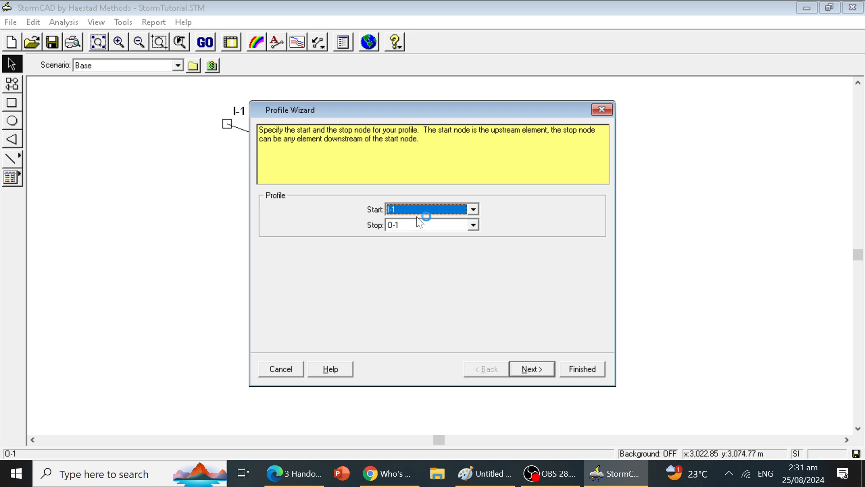
{"action": "left_click", "coordinate": [580, 369]}
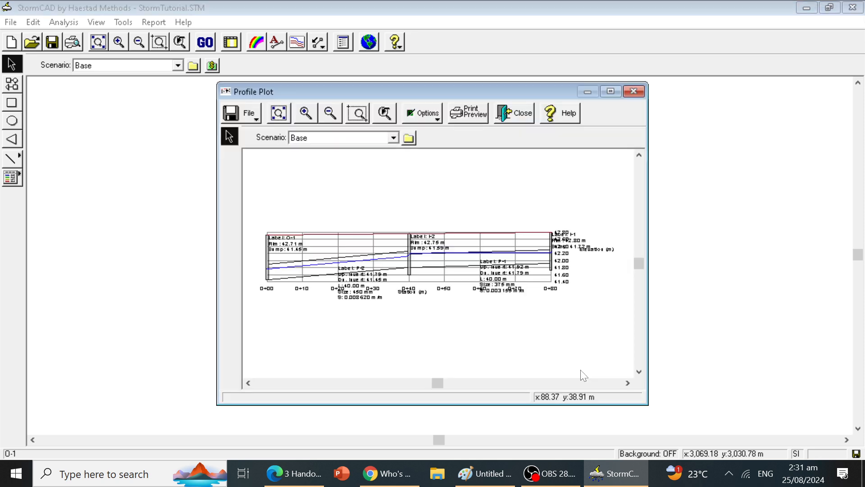
{"action": "left_click", "coordinate": [611, 93]}
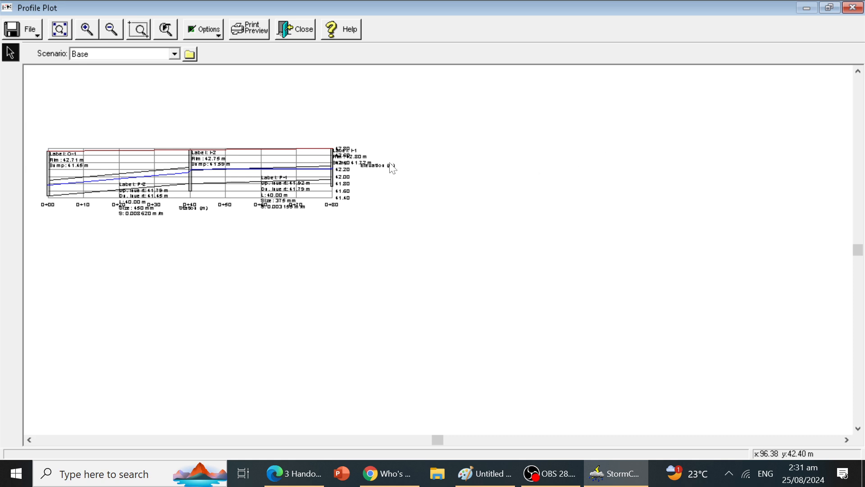
Move the O-1, I-2 and I-1 labels above the profile, the P-1 and P-2 labels below it, and the elevation axis title slightly lower
{"action": "mouse_move", "coordinate": [370, 164]}
{"action": "left_mouse_down"}
{"action": "mouse_move", "coordinate": [427, 197]}
{"action": "mouse_move", "coordinate": [408, 203]}
{"action": "mouse_move", "coordinate": [412, 197]}
{"action": "left_mouse_up"}
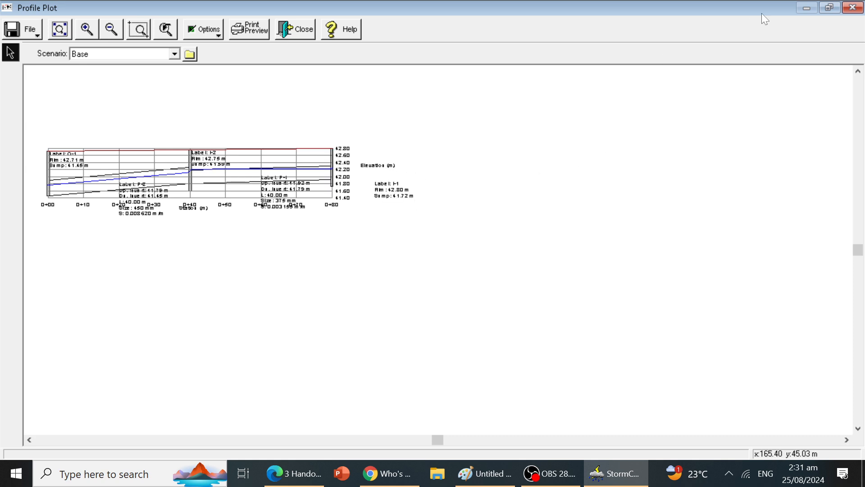
{"action": "left_click", "coordinate": [828, 10]}
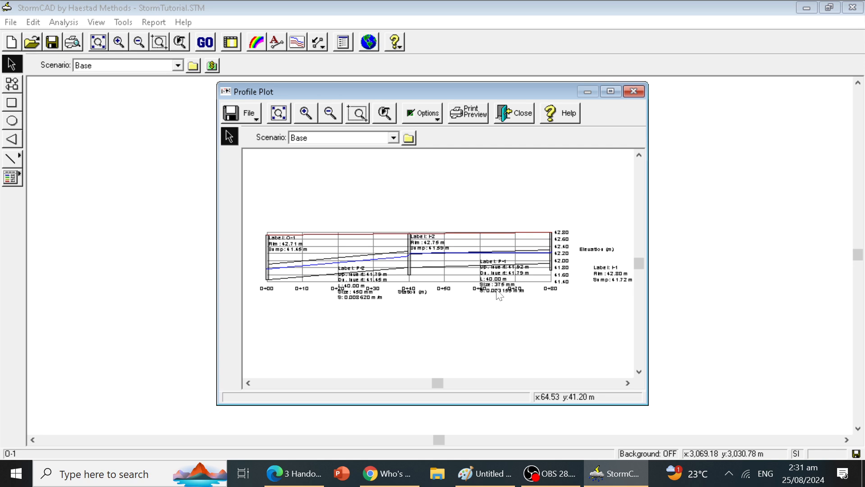
{"action": "mouse_move", "coordinate": [498, 291]}
{"action": "left_mouse_down"}
{"action": "mouse_move", "coordinate": [487, 352]}
{"action": "mouse_move", "coordinate": [495, 344]}
{"action": "left_mouse_up"}
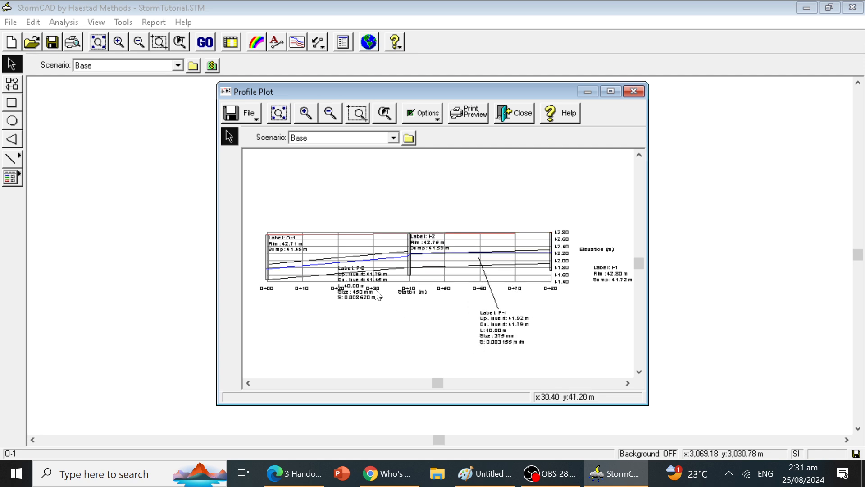
{"action": "left_click_drag", "start_coordinate": [372, 292], "coordinate": [365, 338]}
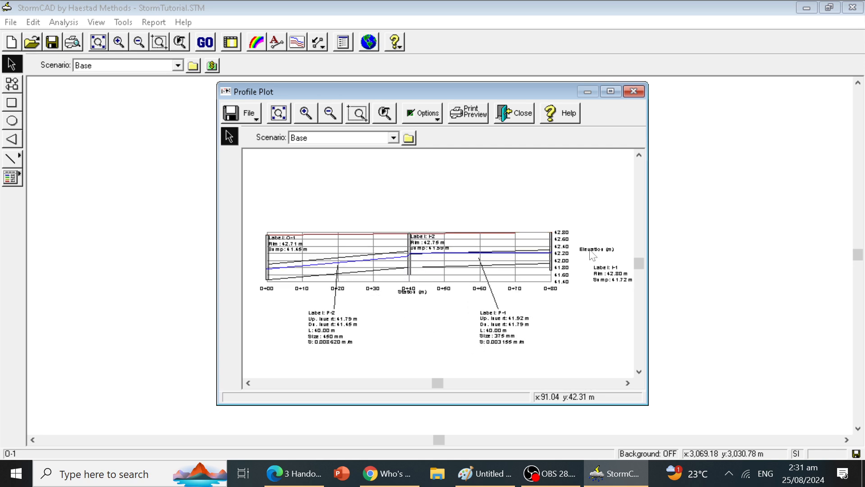
{"action": "left_click_drag", "start_coordinate": [614, 276], "coordinate": [560, 214]}
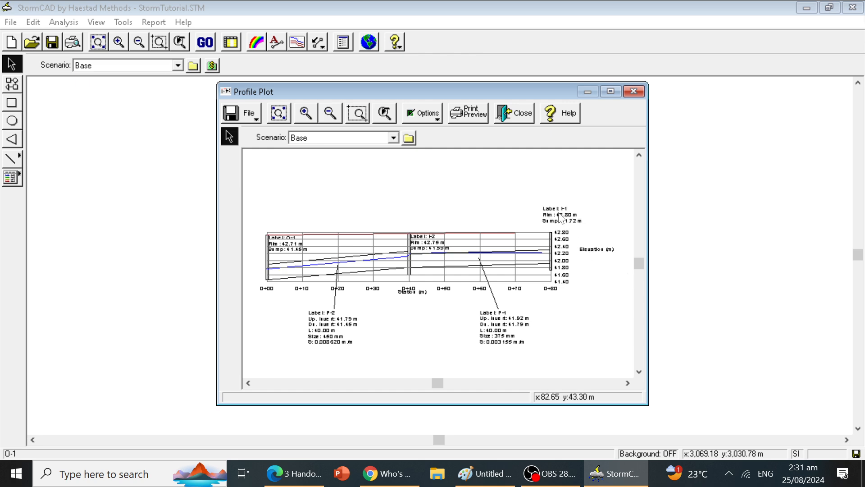
{"action": "left_click_drag", "start_coordinate": [600, 255], "coordinate": [600, 271]}
{"action": "left_click_drag", "start_coordinate": [430, 247], "coordinate": [419, 217]}
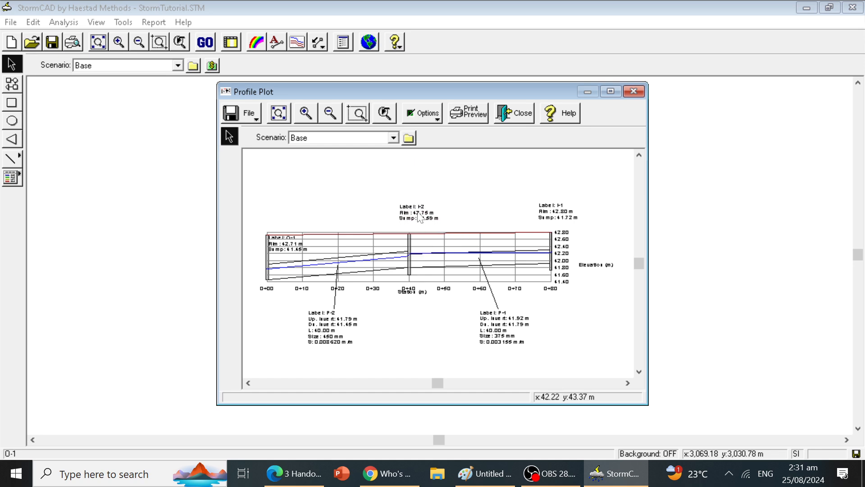
{"action": "left_click_drag", "start_coordinate": [288, 239], "coordinate": [284, 215]}
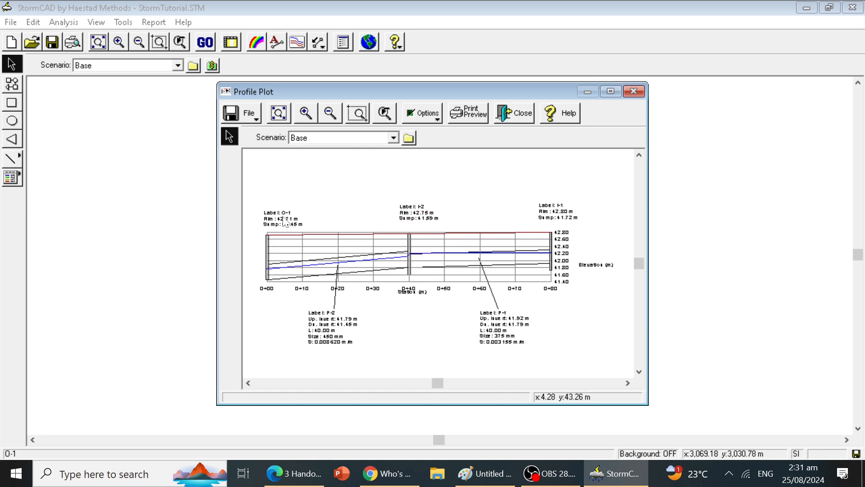
Fit the whole profile in the enlarged window, move the Station (m) title below the station values, and close the plot
{"action": "left_click", "coordinate": [611, 92]}
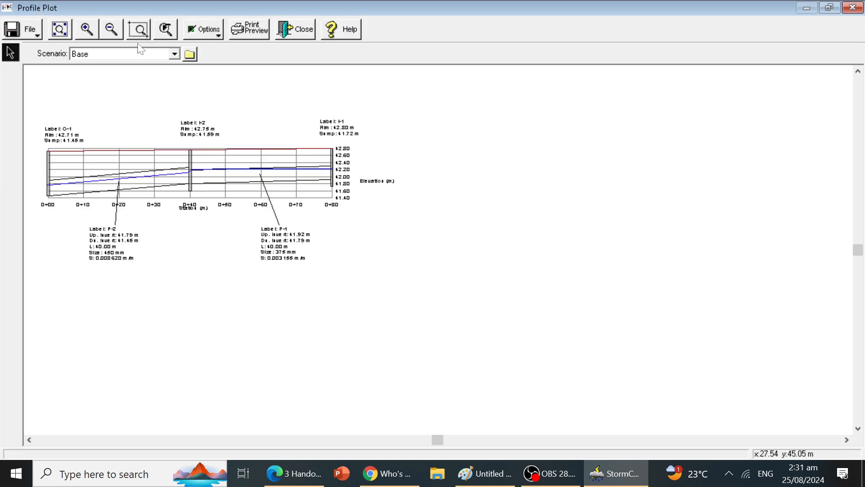
{"action": "left_click", "coordinate": [61, 31]}
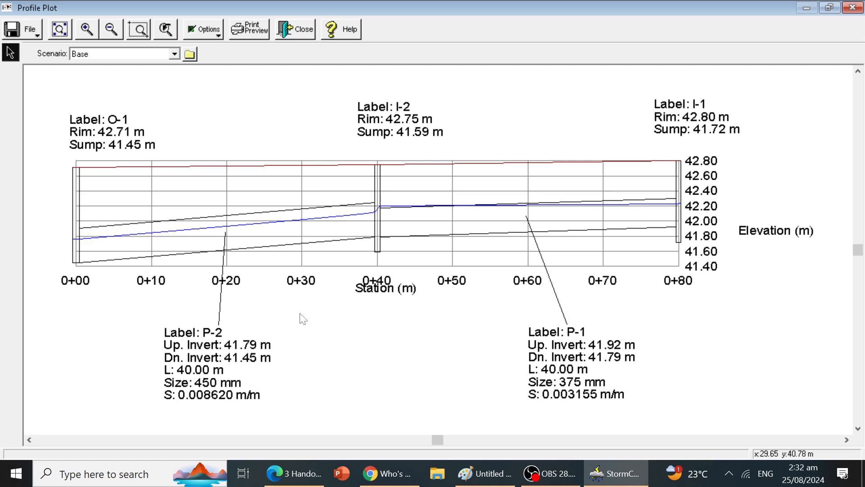
{"action": "left_click_drag", "start_coordinate": [387, 293], "coordinate": [382, 317]}
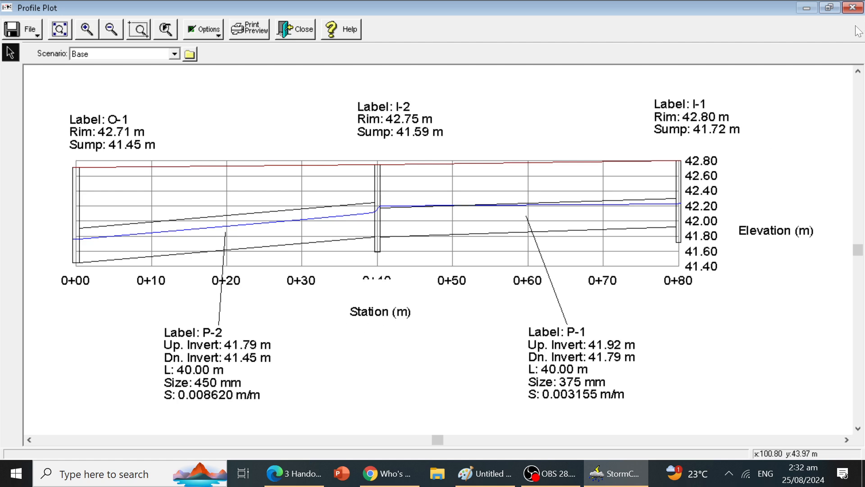
{"action": "left_click", "coordinate": [293, 31]}
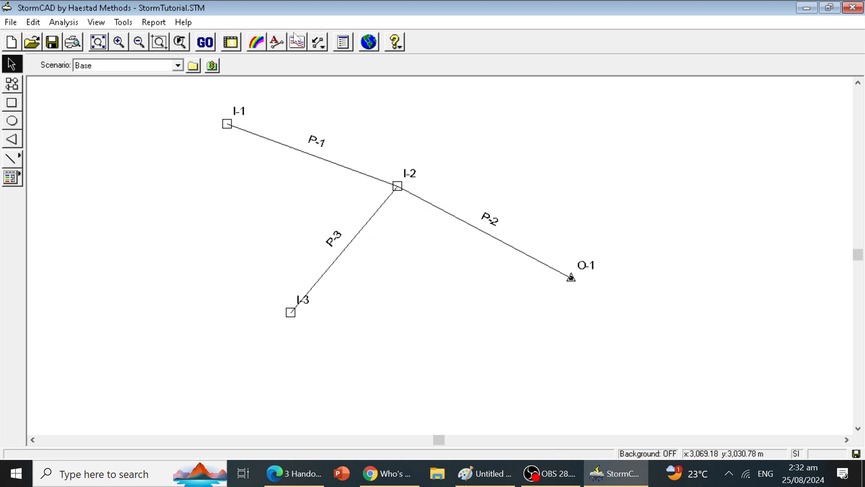
Create a second profile plot from start node I-3 to stop node O-1
{"action": "left_click", "coordinate": [297, 42]}
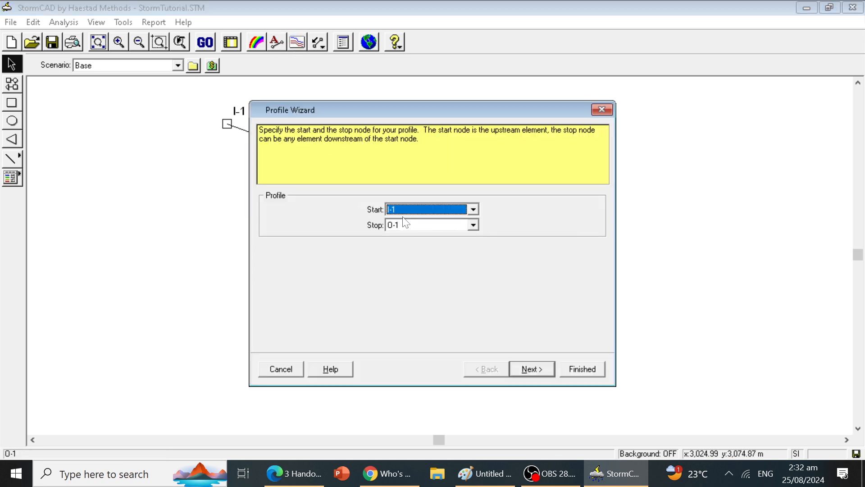
{"action": "left_click", "coordinate": [472, 209]}
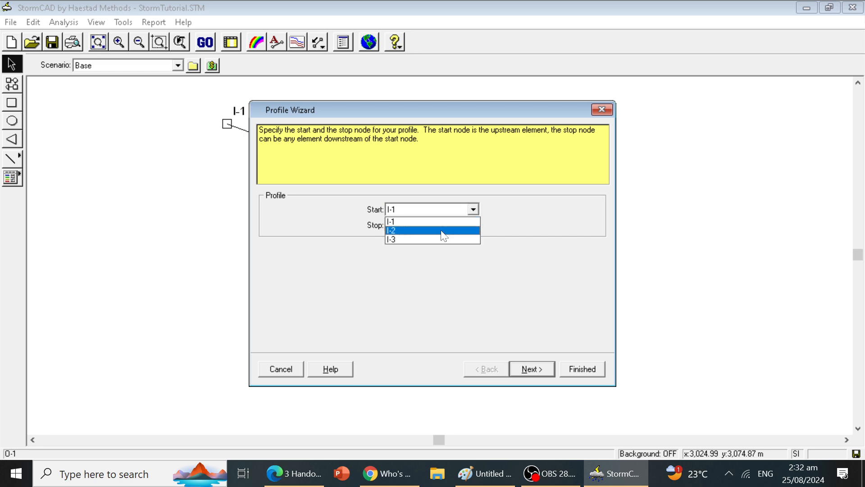
{"action": "left_click", "coordinate": [433, 239]}
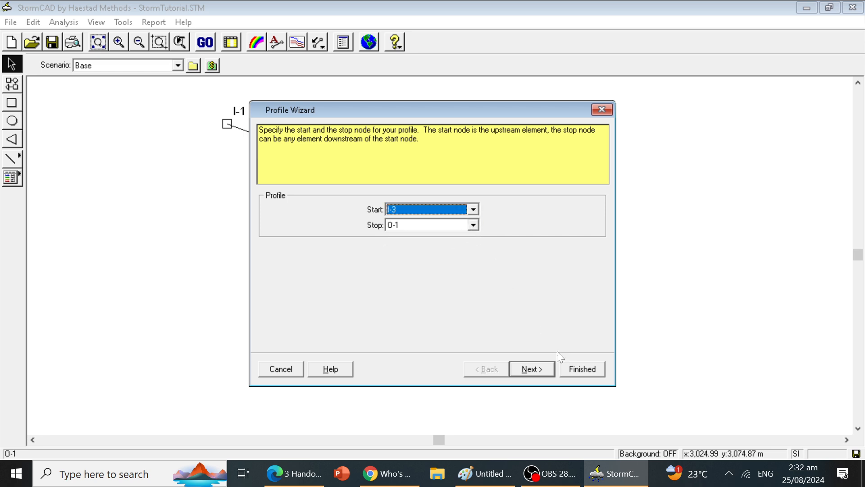
{"action": "left_click", "coordinate": [588, 368]}
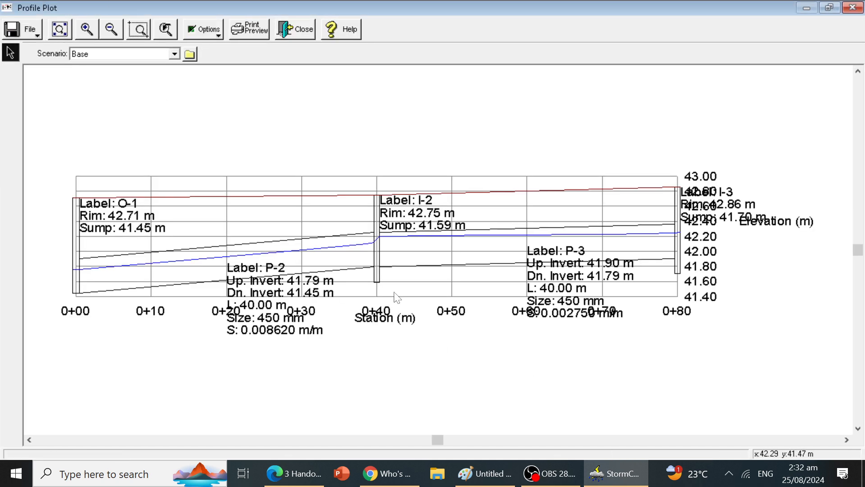
Move the P-2 and P-3 labels below the profile, the I-3 label above it and the elevation title closer to its axis, and close the plot
{"action": "mouse_move", "coordinate": [273, 314]}
{"action": "left_mouse_down"}
{"action": "mouse_move", "coordinate": [217, 336]}
{"action": "mouse_move", "coordinate": [216, 384]}
{"action": "mouse_move", "coordinate": [206, 403]}
{"action": "left_mouse_up"}
{"action": "left_click_drag", "start_coordinate": [558, 308], "coordinate": [562, 400]}
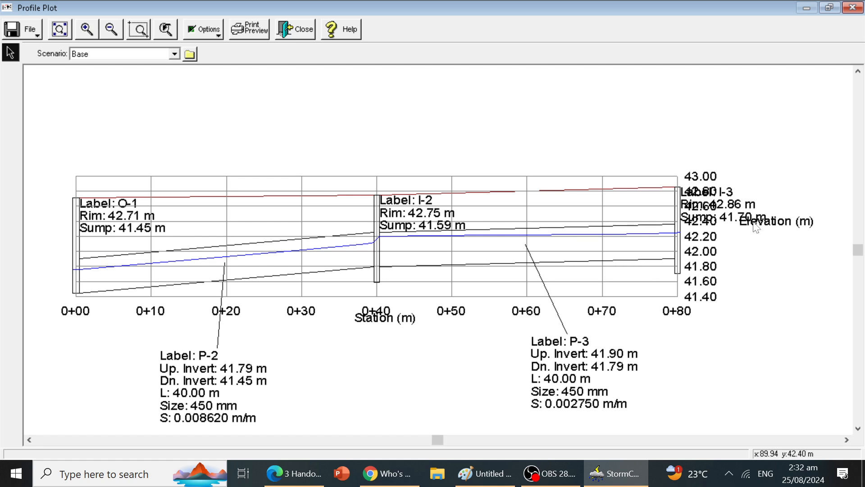
{"action": "left_click_drag", "start_coordinate": [723, 210], "coordinate": [696, 113]}
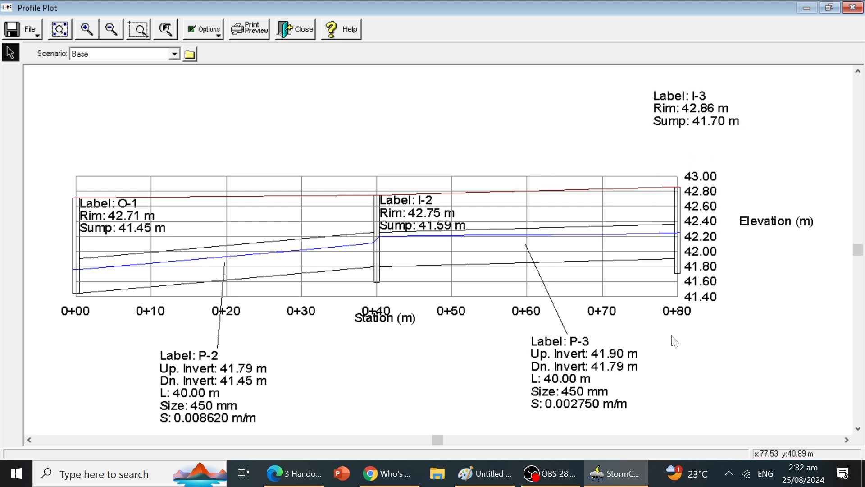
{"action": "left_click_drag", "start_coordinate": [771, 221], "coordinate": [756, 235]}
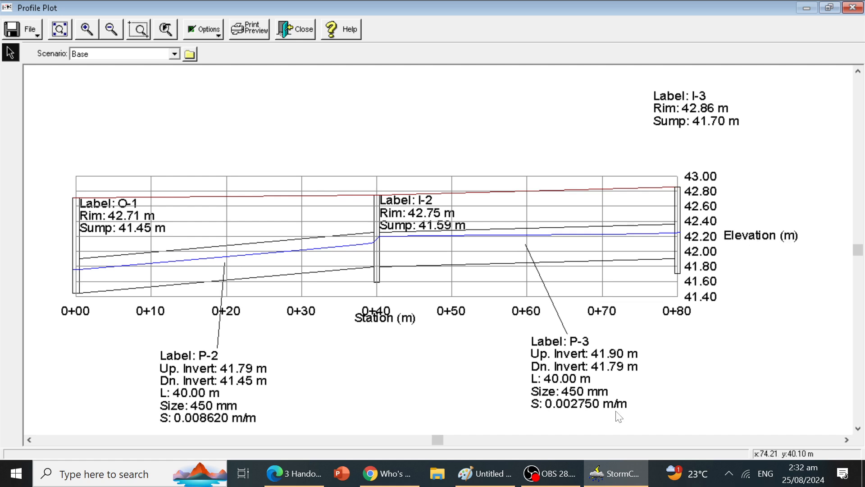
{"action": "left_click_drag", "start_coordinate": [570, 392], "coordinate": [552, 404]}
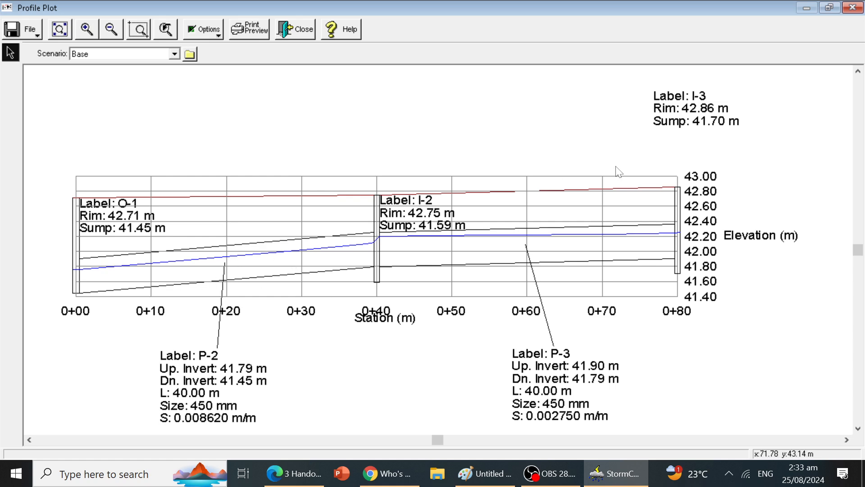
{"action": "left_click", "coordinate": [852, 7]}
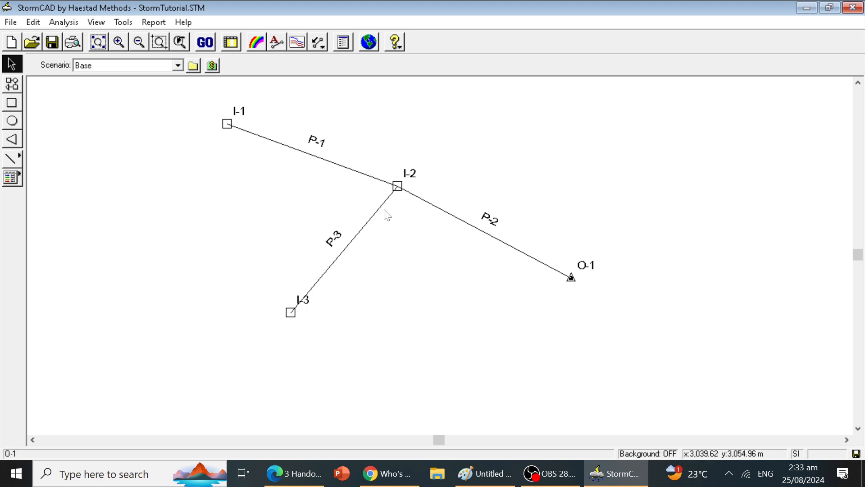
Review inlet I-1's general data, design constraints, flows and inlet hydraulic results, leaving its properties unchanged
{"action": "double_click", "coordinate": [227, 127]}
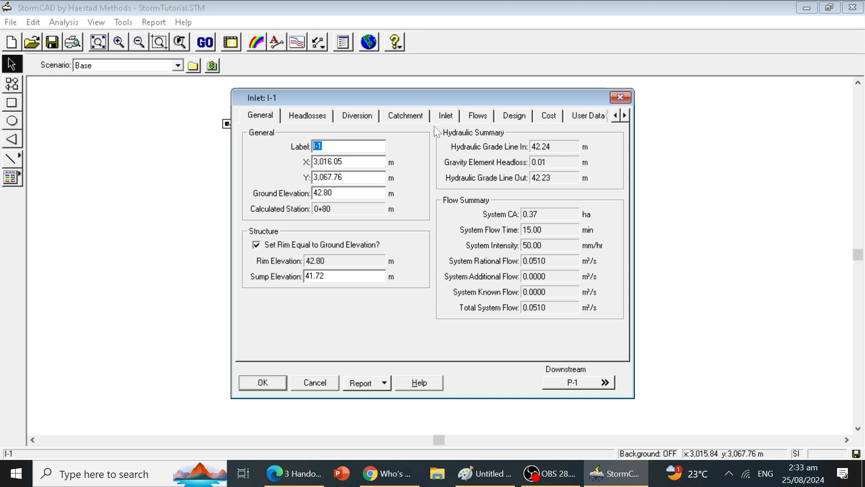
{"action": "left_click", "coordinate": [515, 116]}
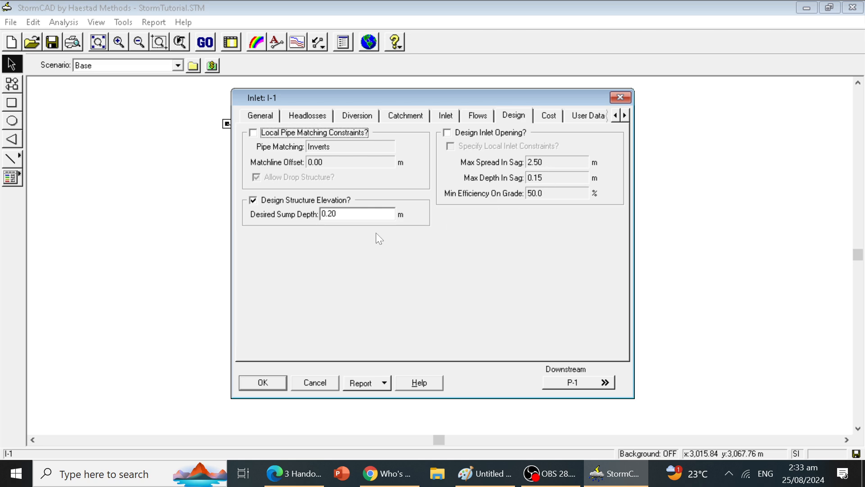
{"action": "left_click", "coordinate": [479, 118]}
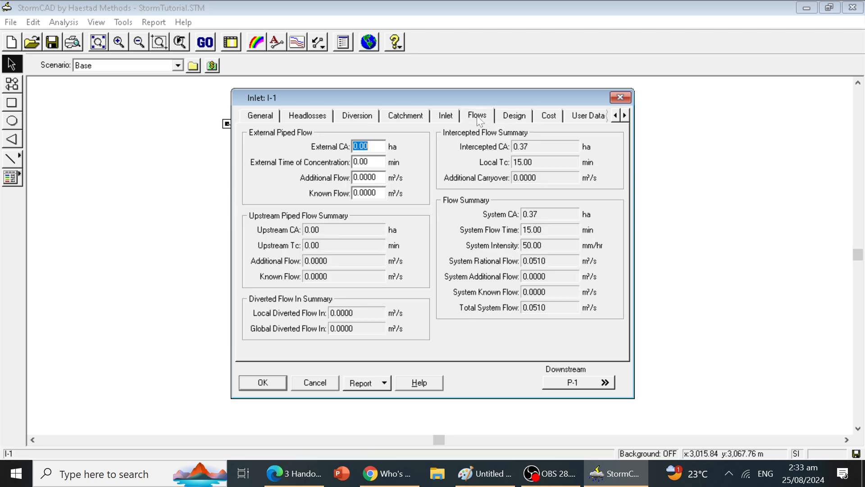
{"action": "left_click", "coordinate": [448, 117]}
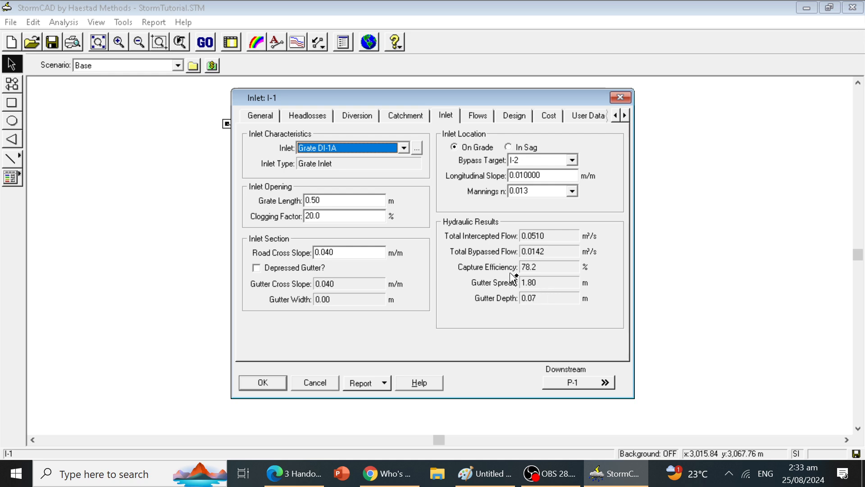
{"action": "left_click", "coordinate": [318, 384]}
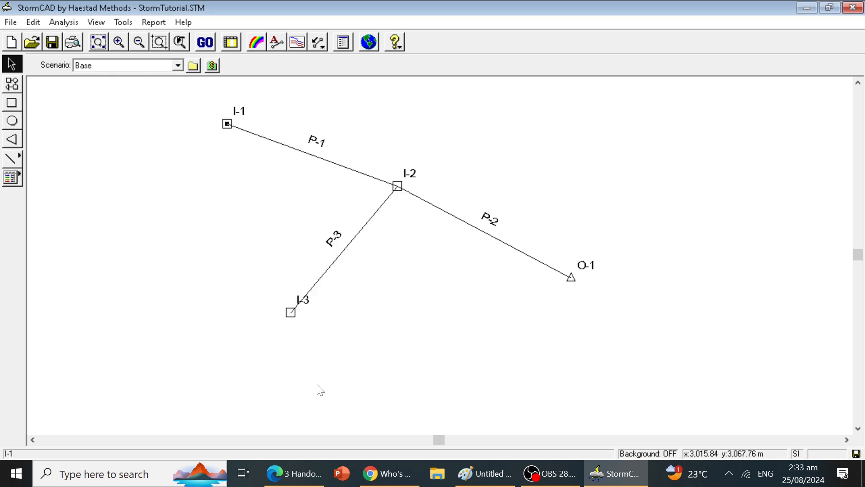
Switch to the StormCAD handout PDF in Edge, review the tutorial data, part (a) and the part (b) results table, and return to StormCAD
{"action": "left_click", "coordinate": [296, 483]}
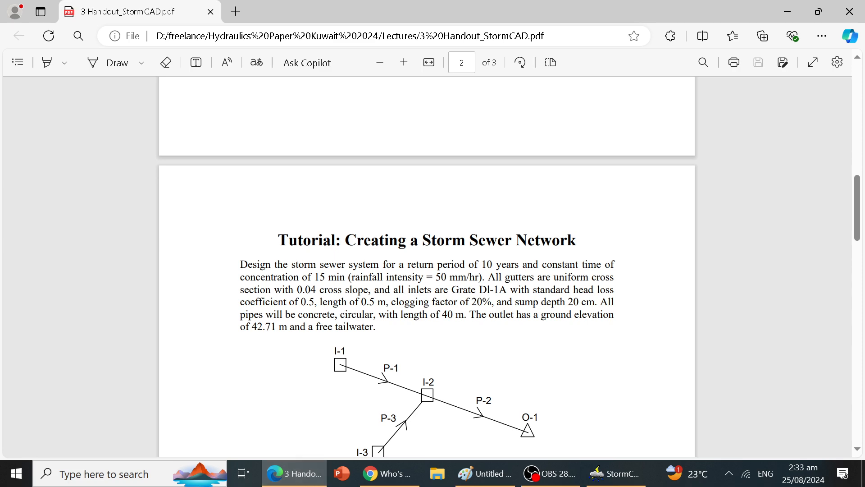
{"action": "scroll", "coordinate": [427, 266], "scroll_direction": "down", "scroll_amount": 10}
{"action": "scroll", "coordinate": [427, 266], "scroll_direction": "down", "scroll_amount": 10}
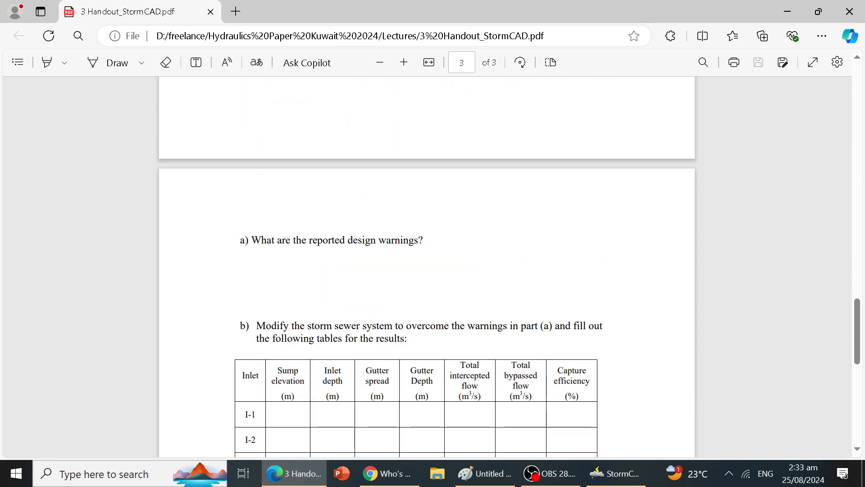
{"action": "scroll", "coordinate": [427, 265], "scroll_direction": "up", "scroll_amount": 2}
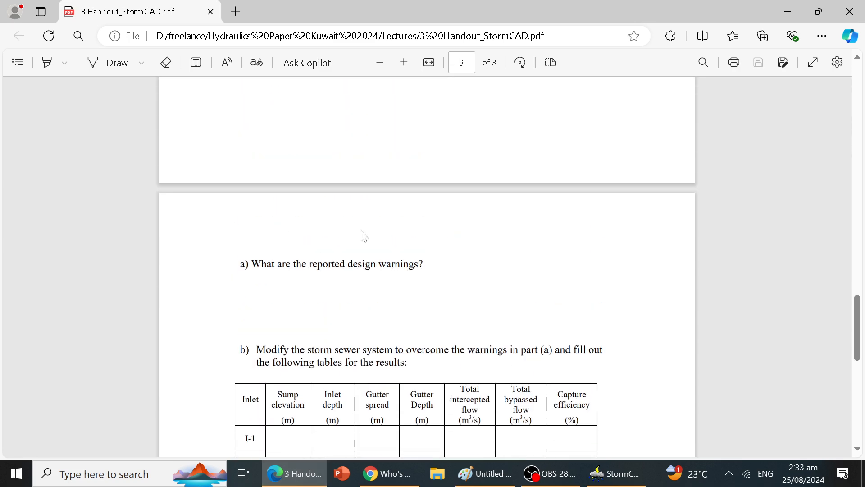
{"action": "scroll", "coordinate": [400, 209], "scroll_direction": "up", "scroll_amount": 7}
{"action": "scroll", "coordinate": [401, 211], "scroll_direction": "up", "scroll_amount": 3}
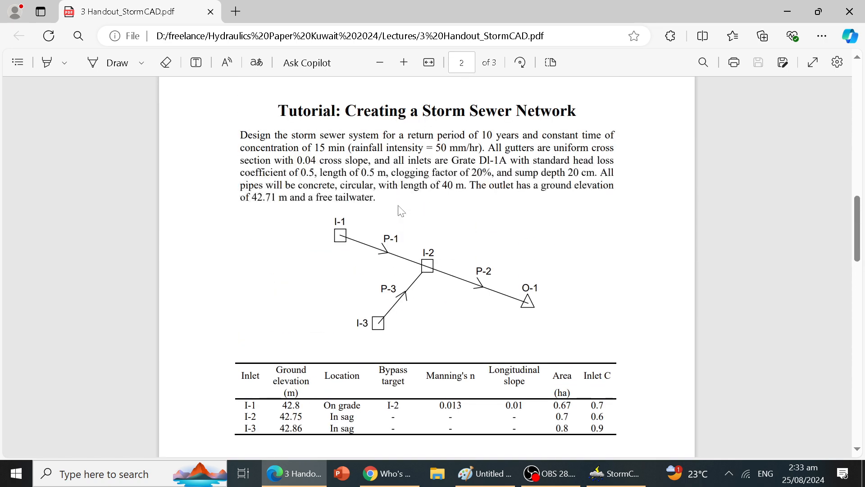
{"action": "scroll", "coordinate": [401, 211], "scroll_direction": "down", "scroll_amount": 15}
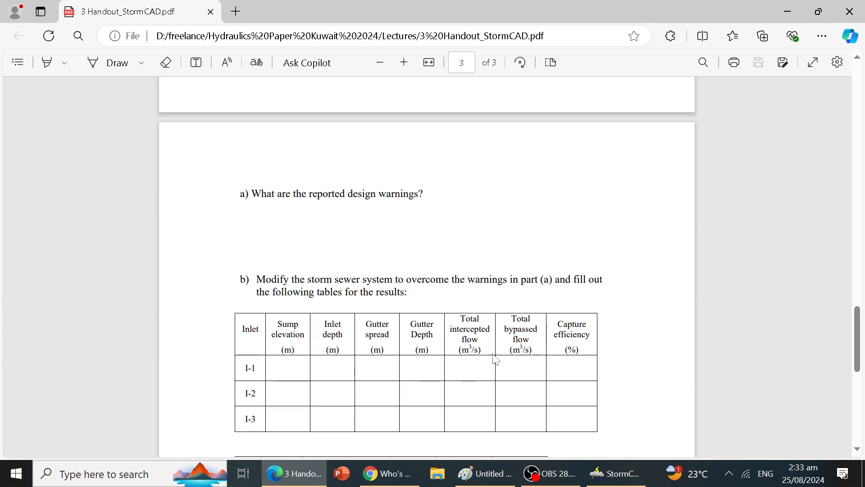
{"action": "left_click", "coordinate": [614, 473]}
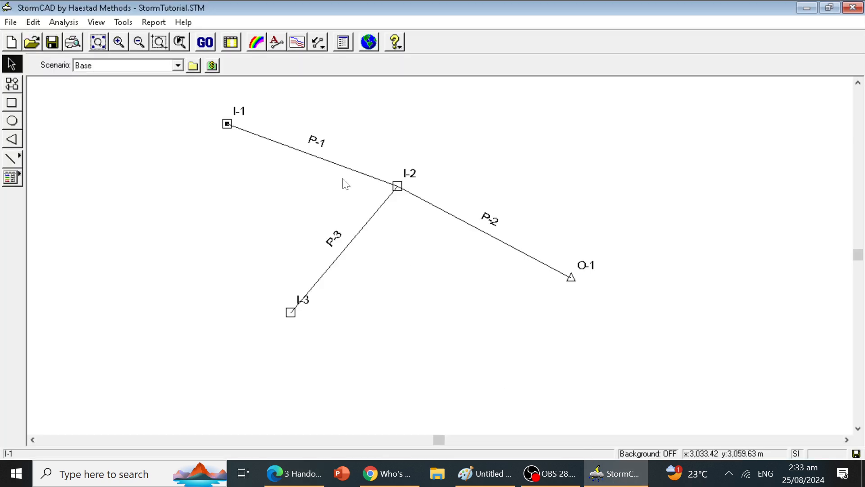
Open the Base scenario's calculation results and examine the messages for the gravity subnetwork discharging at O-1
{"action": "left_click", "coordinate": [205, 45]}
{"action": "left_click", "coordinate": [398, 137]}
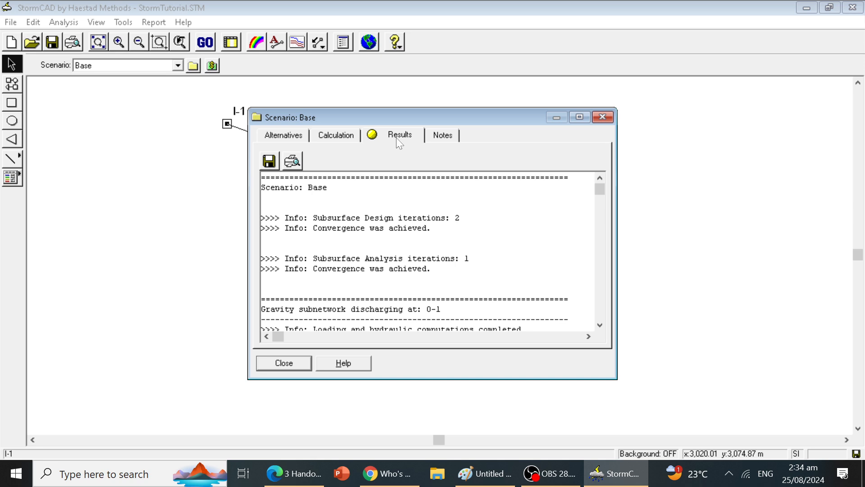
{"action": "left_click", "coordinate": [601, 324]}
{"action": "left_click", "coordinate": [601, 325]}
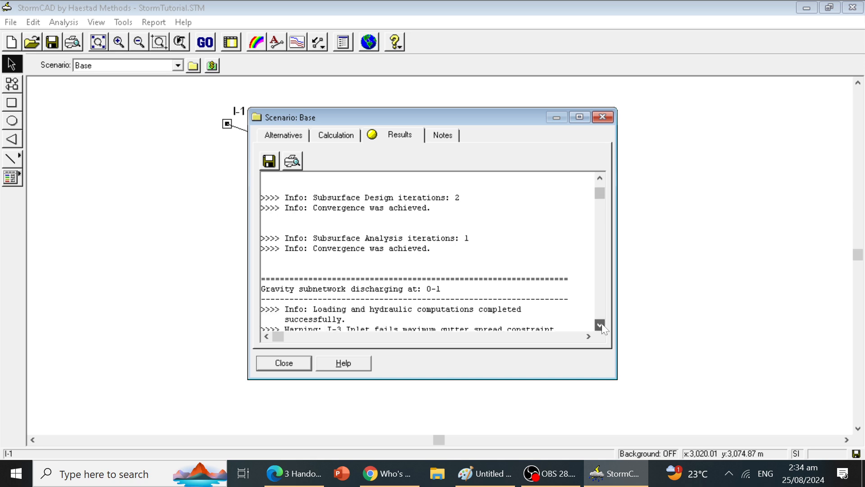
{"action": "left_click", "coordinate": [601, 325]}
{"action": "left_click", "coordinate": [601, 324]}
{"action": "left_click", "coordinate": [601, 325]}
{"action": "left_click", "coordinate": [600, 324]}
{"action": "left_click", "coordinate": [601, 324]}
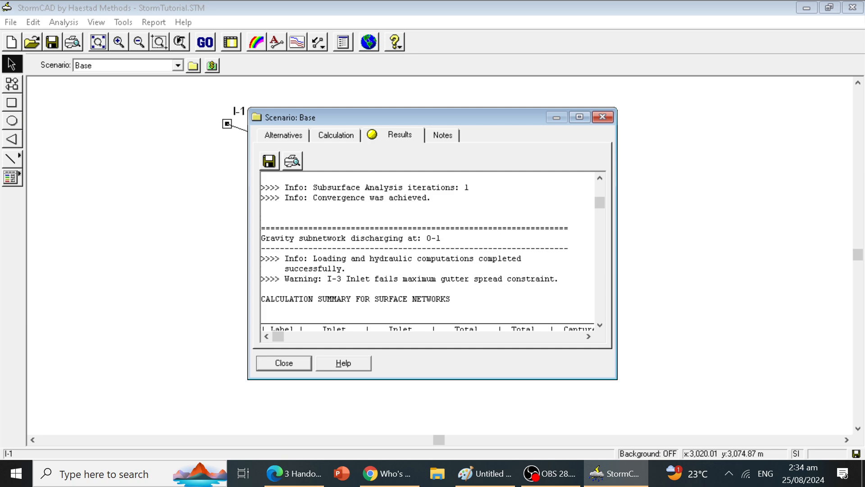
Examine intercepted and bypassed flow, capture efficiency, gutter spread and depth in the surface networks summary, and close the results
{"action": "left_click", "coordinate": [601, 324]}
{"action": "left_click", "coordinate": [601, 324]}
{"action": "left_click", "coordinate": [601, 324]}
{"action": "left_click", "coordinate": [601, 324]}
{"action": "left_click", "coordinate": [601, 324]}
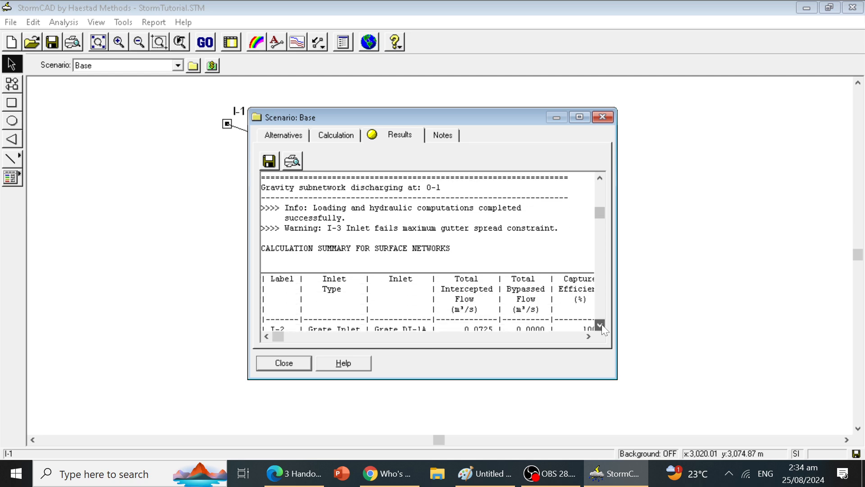
{"action": "left_click", "coordinate": [600, 324]}
{"action": "left_click", "coordinate": [601, 324]}
{"action": "left_click", "coordinate": [600, 325]}
{"action": "left_click", "coordinate": [600, 324]}
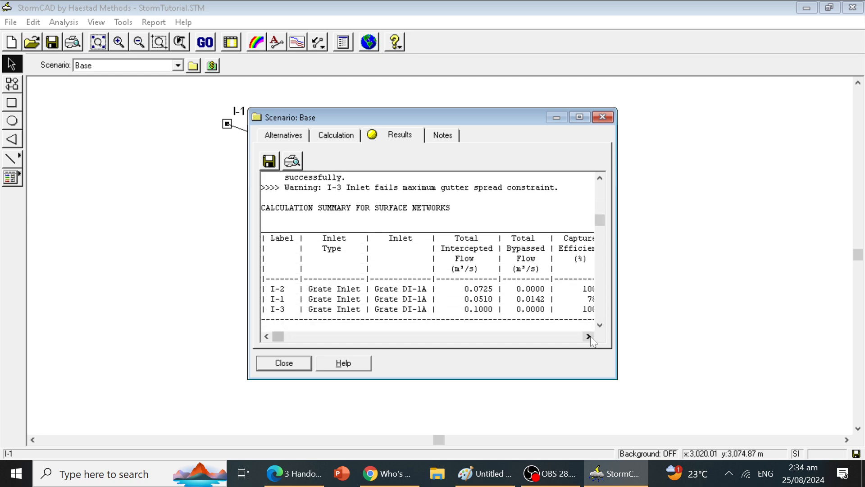
{"action": "left_click", "coordinate": [590, 336]}
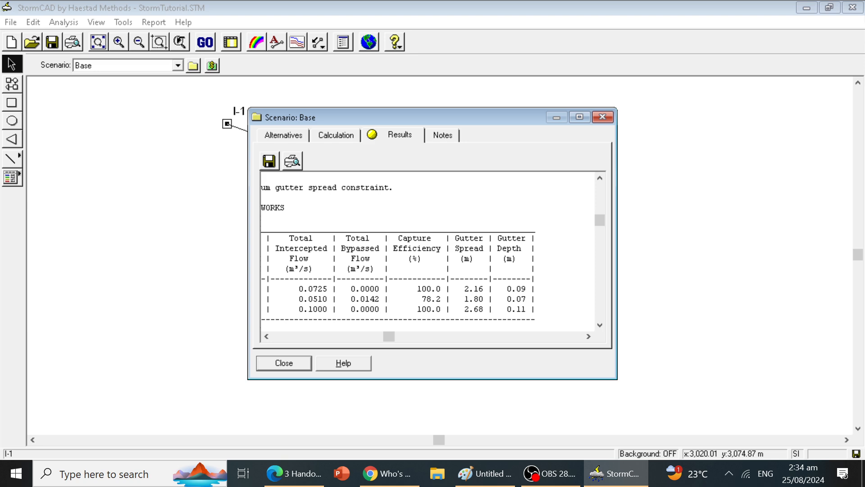
{"action": "left_click", "coordinate": [301, 366]}
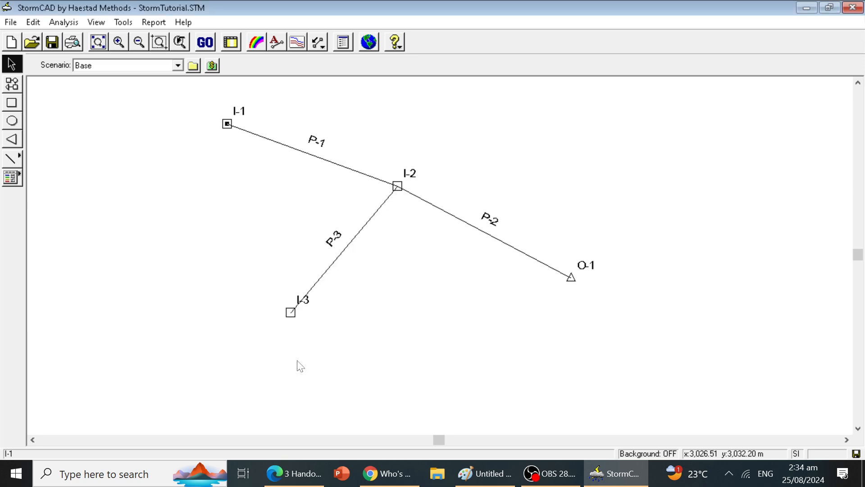
Switch to the handout in Edge to reread the part (b) task on overcoming the design warnings, and return to StormCAD
{"action": "left_click", "coordinate": [302, 478]}
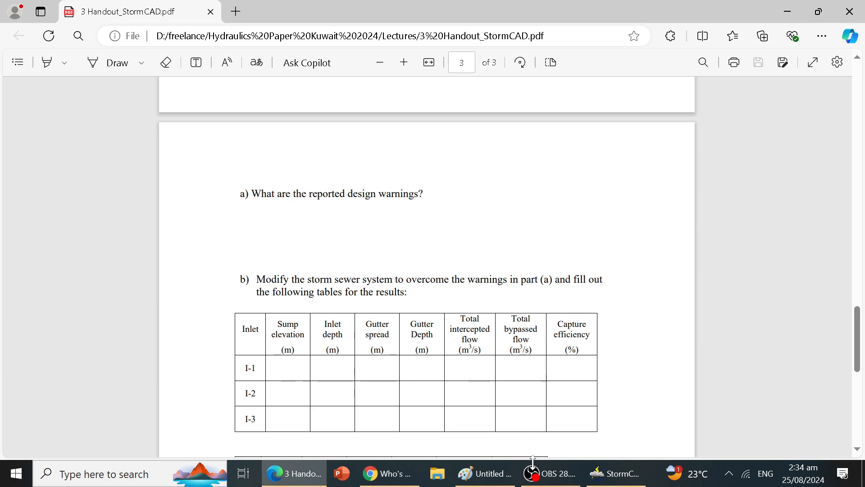
{"action": "left_click", "coordinate": [547, 480]}
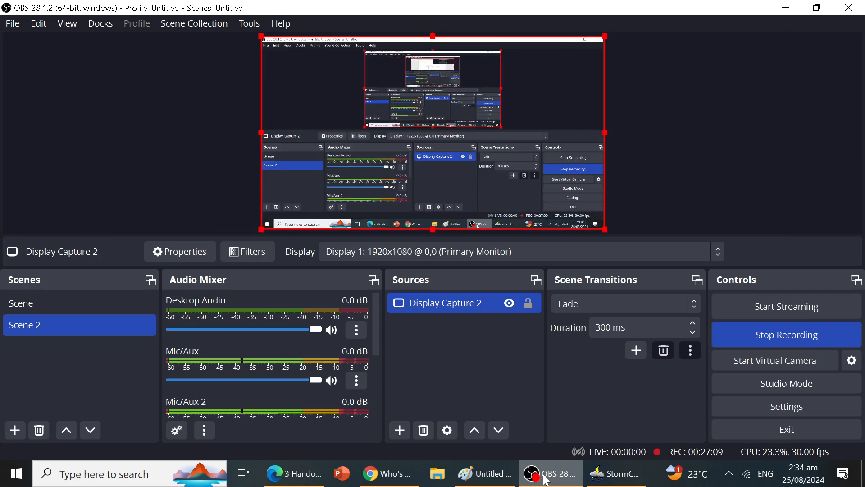
{"action": "left_click", "coordinate": [614, 480]}
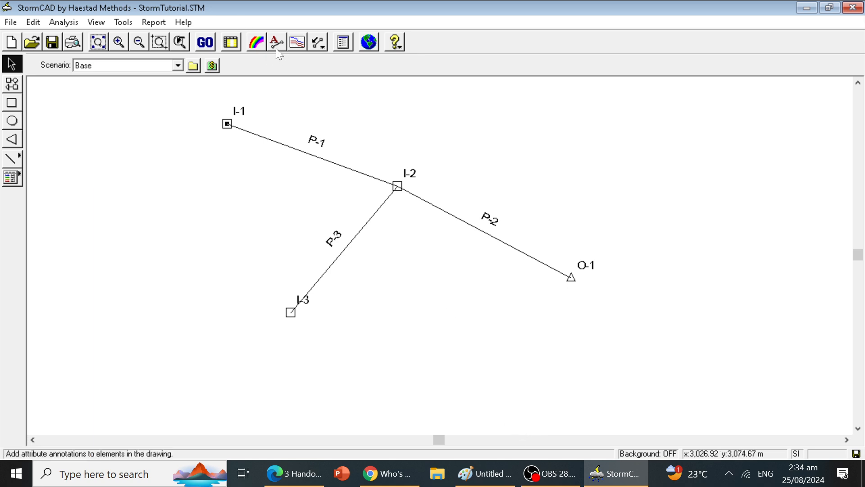
Check the Base scenario's results again for the reported design warnings and close the scenario window
{"action": "left_click", "coordinate": [205, 43]}
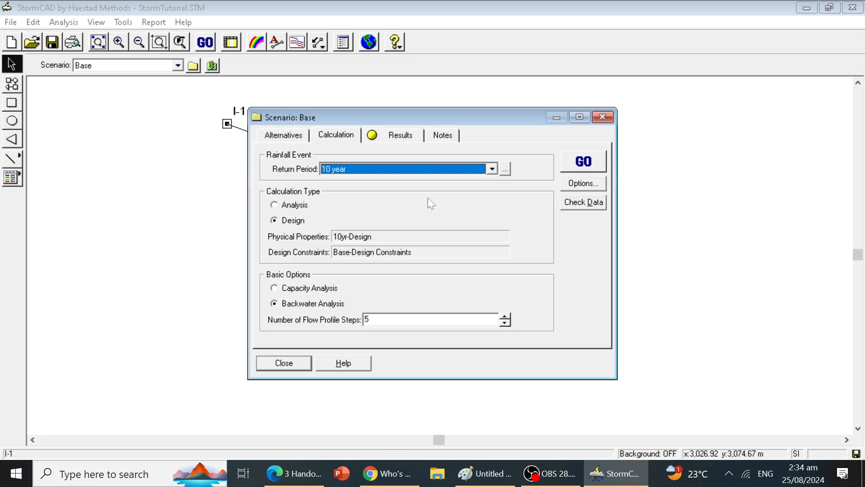
{"action": "left_click", "coordinate": [400, 136]}
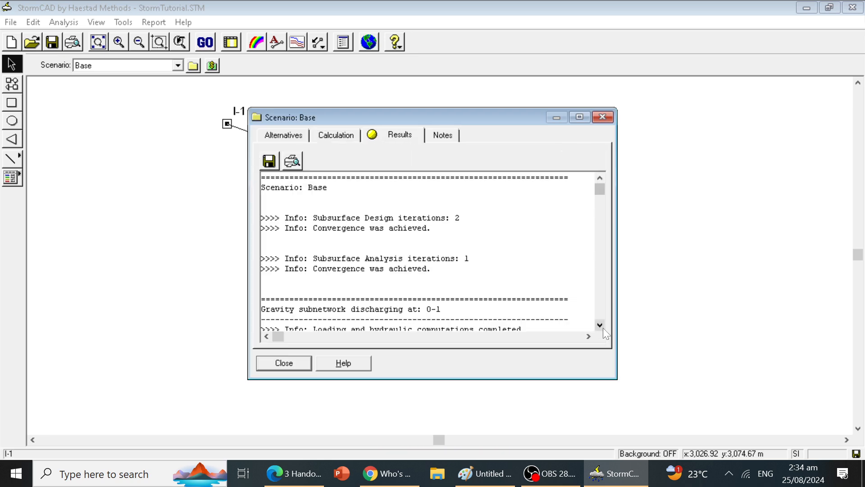
{"action": "left_click", "coordinate": [600, 325]}
{"action": "left_click", "coordinate": [600, 325]}
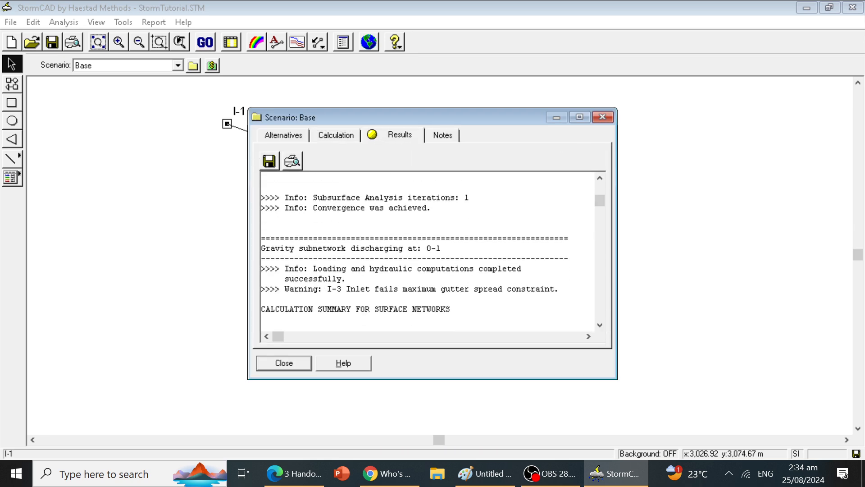
{"action": "left_click", "coordinate": [299, 364]}
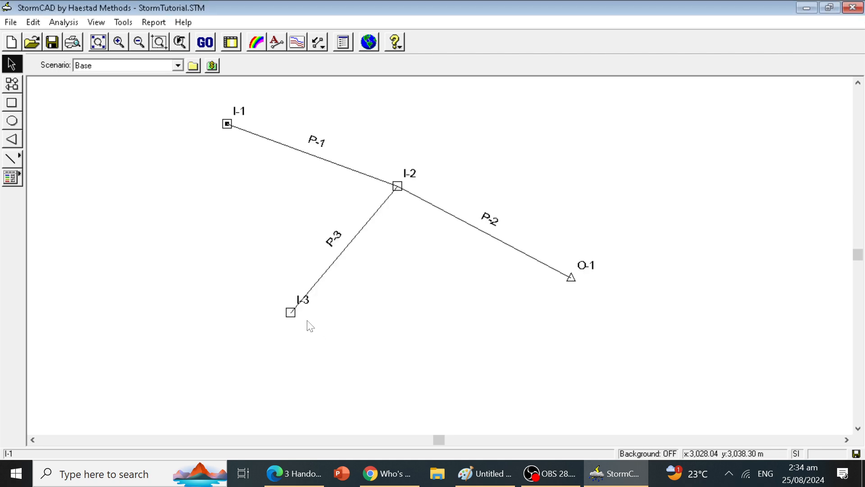
Open inlet I-3's inlet properties and change its inlet to Combination DI-10A
{"action": "double_click", "coordinate": [290, 313]}
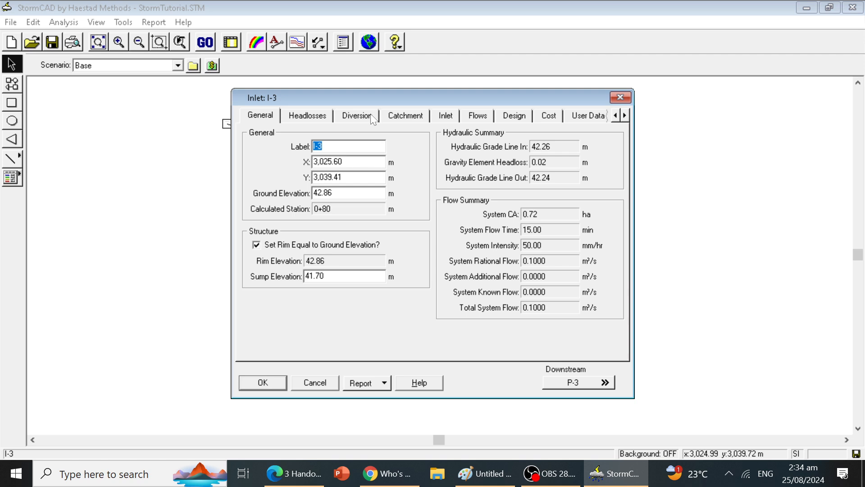
{"action": "left_click", "coordinate": [445, 116]}
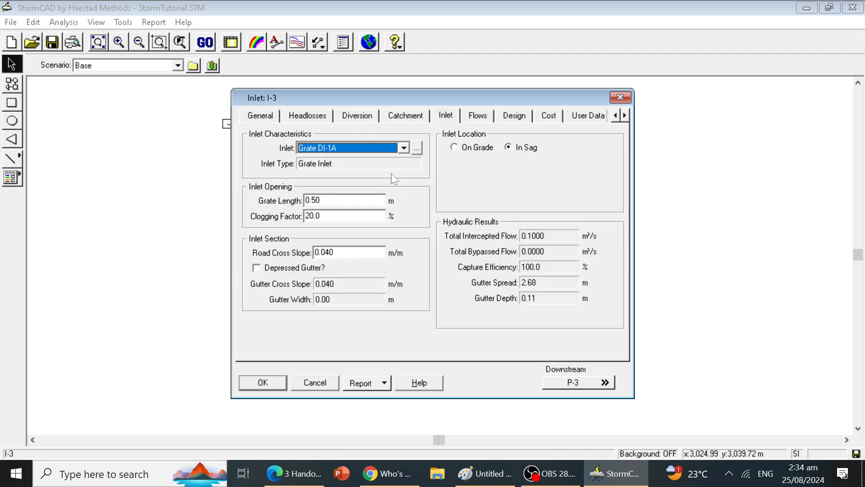
{"action": "left_click", "coordinate": [404, 149]}
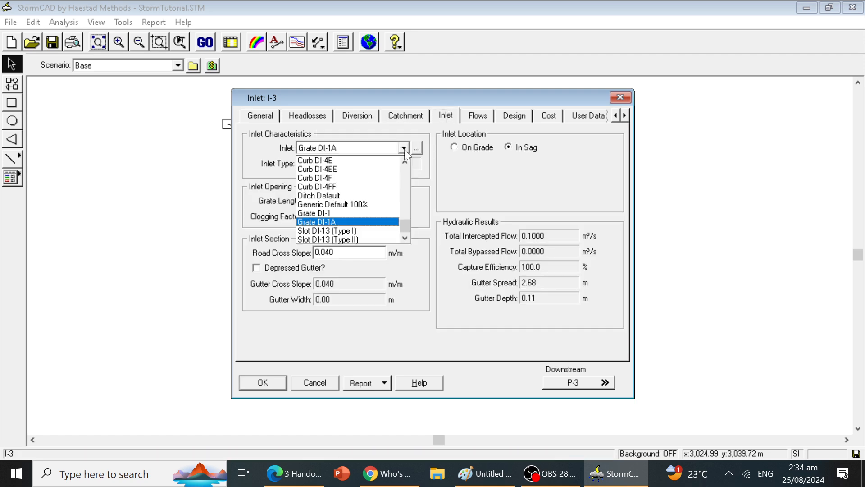
{"action": "left_click_drag", "start_coordinate": [405, 223], "coordinate": [409, 167]}
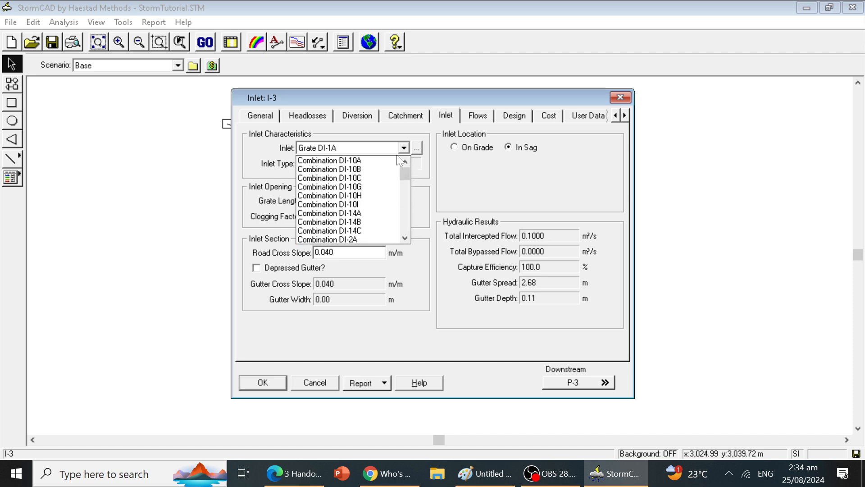
{"action": "left_click", "coordinate": [367, 160]}
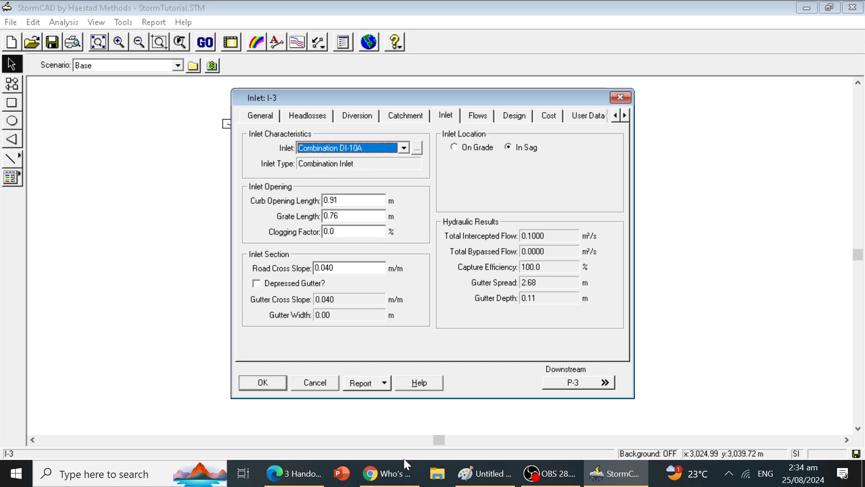
Switch to Chrome to compare the grate inlet and combined grate inlet image results, and return to StormCAD
{"action": "left_click", "coordinate": [376, 473]}
{"action": "left_click", "coordinate": [412, 13]}
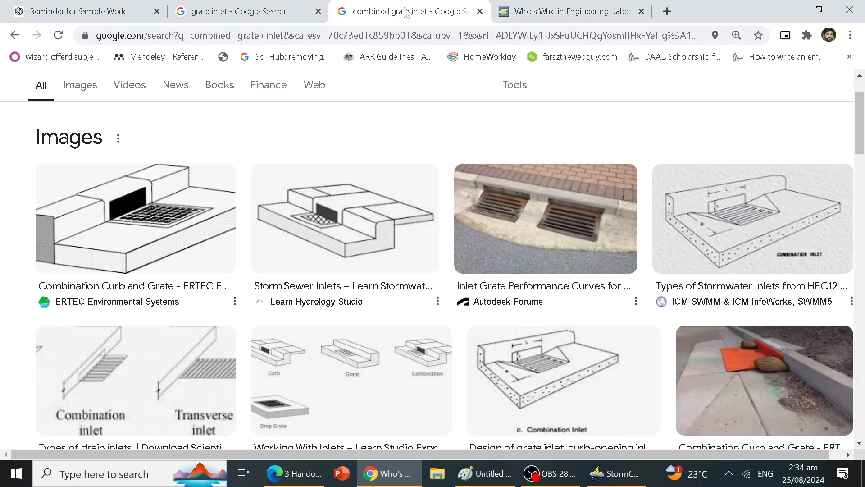
{"action": "left_click", "coordinate": [248, 11]}
{"action": "scroll", "coordinate": [2, 357], "scroll_direction": "down", "scroll_amount": 2}
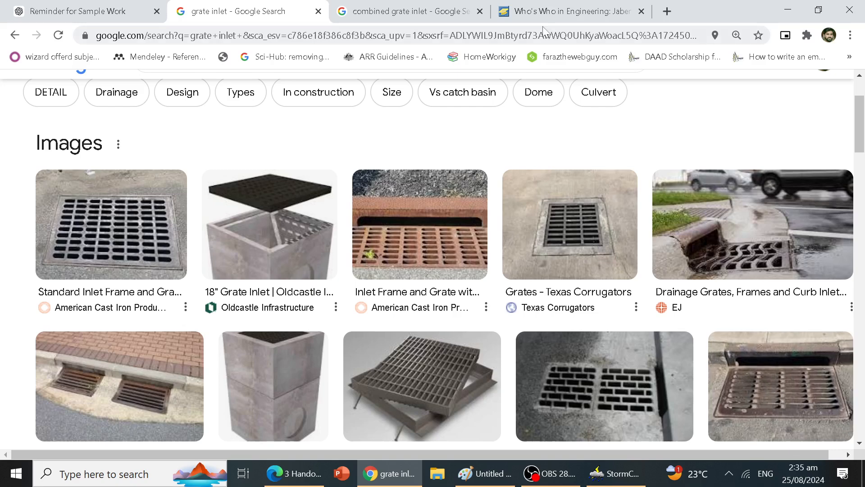
{"action": "left_click", "coordinate": [467, 13]}
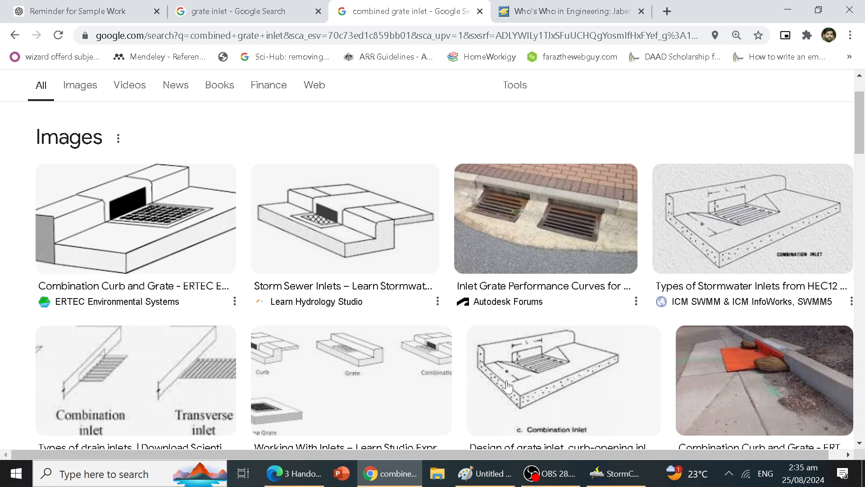
{"action": "left_click", "coordinate": [605, 481]}
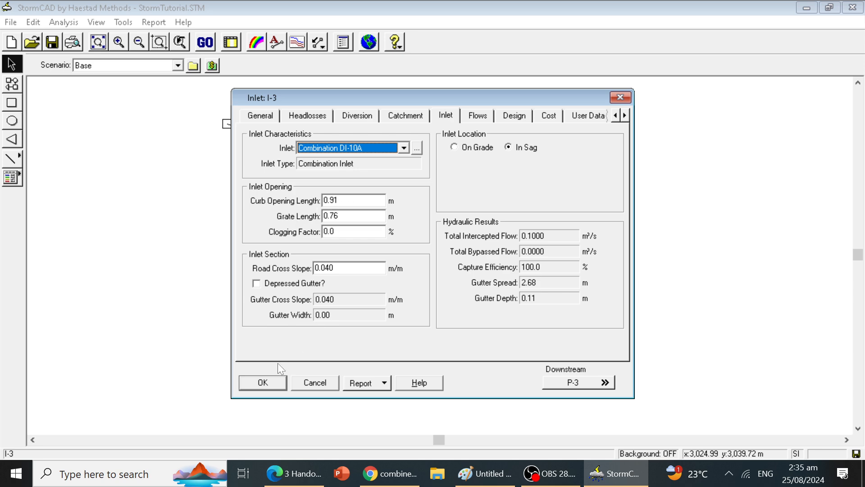
Accept inlet I-3's changes, reset the calculated results, and compute the 10-year Base scenario with the calculation type set to Analysis
{"action": "left_click", "coordinate": [263, 383]}
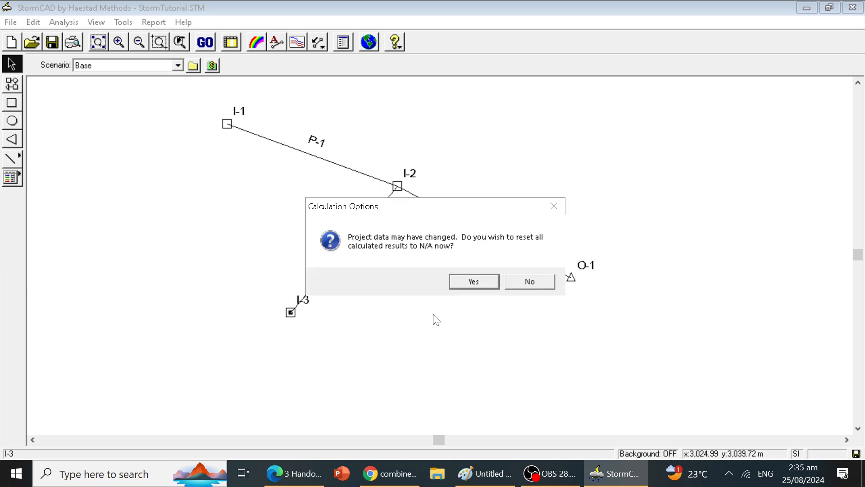
{"action": "left_click", "coordinate": [484, 282]}
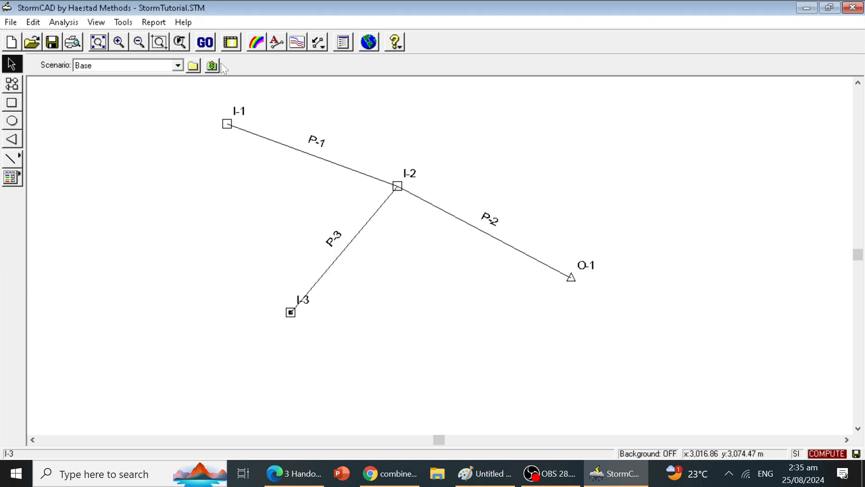
{"action": "left_click", "coordinate": [205, 43]}
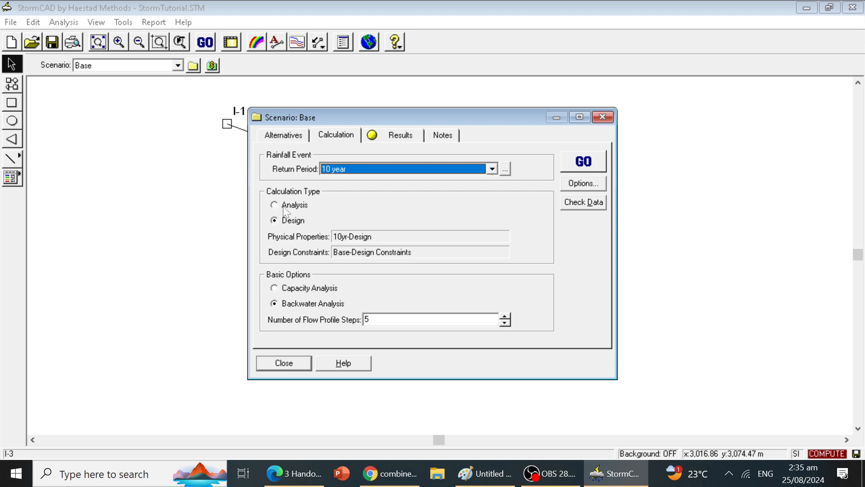
{"action": "left_click", "coordinate": [274, 205]}
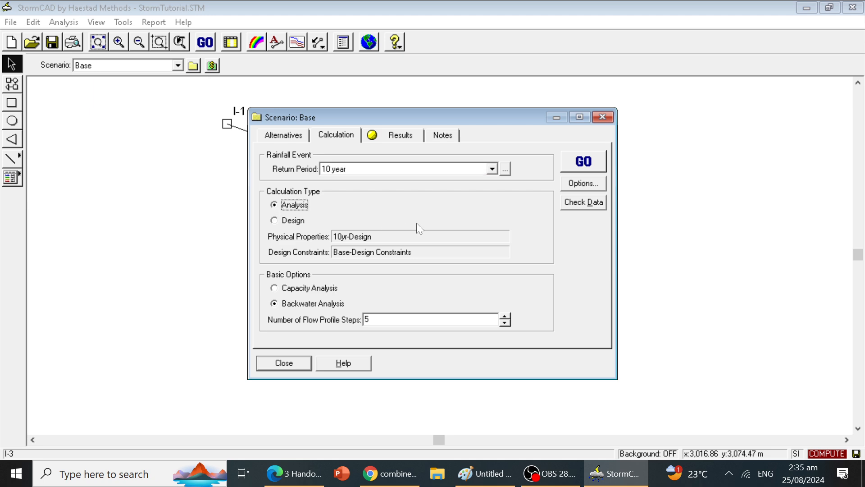
{"action": "left_click", "coordinate": [580, 171]}
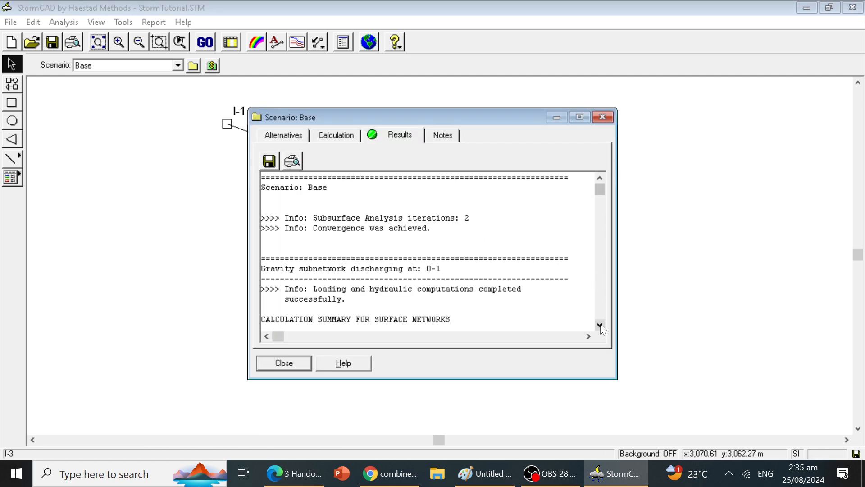
Examine the surface and subsurface network summaries in the maximized Base scenario results, and close the window
{"action": "left_click", "coordinate": [599, 324]}
{"action": "left_click", "coordinate": [600, 325]}
{"action": "left_click", "coordinate": [600, 325]}
{"action": "left_click", "coordinate": [600, 325]}
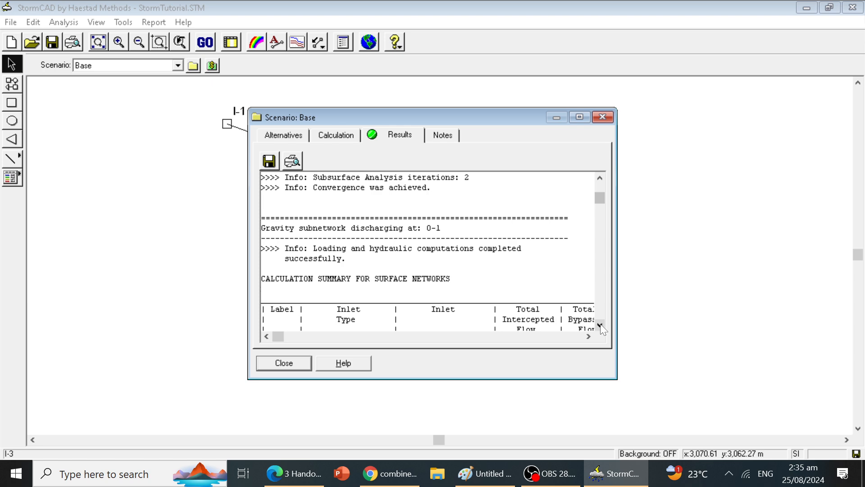
{"action": "left_click", "coordinate": [600, 324]}
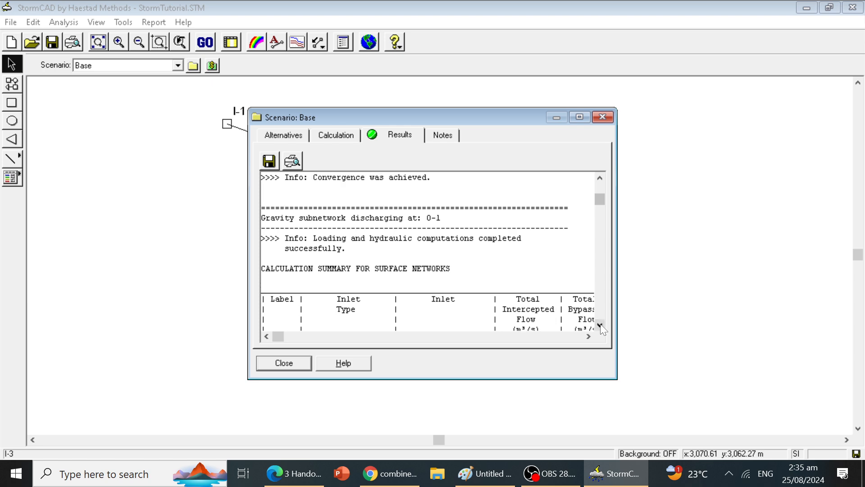
{"action": "left_click", "coordinate": [599, 325]}
{"action": "left_click", "coordinate": [600, 325]}
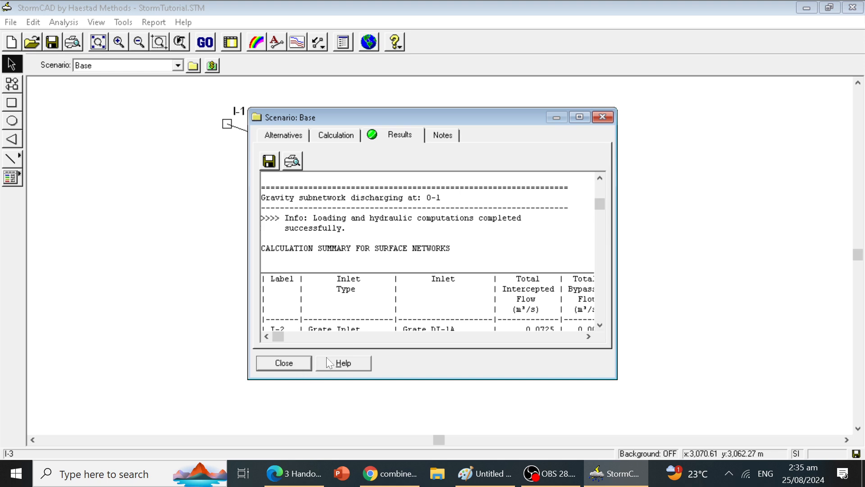
{"action": "left_click", "coordinate": [579, 117]}
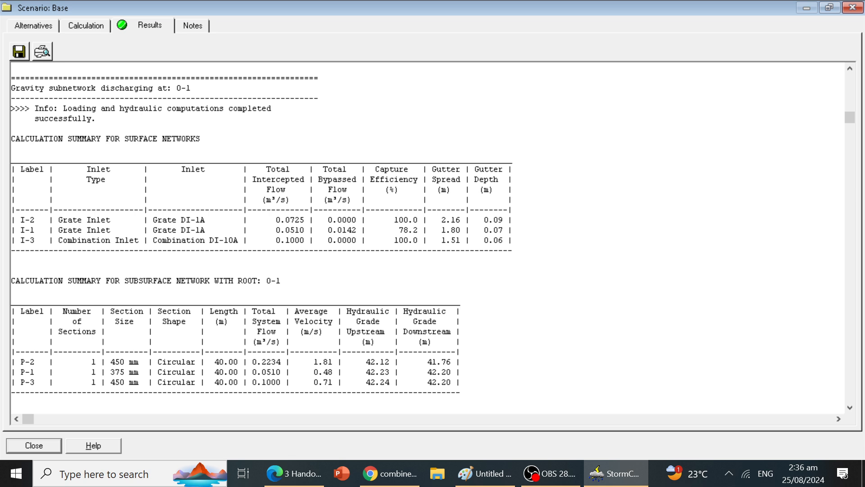
{"action": "left_click", "coordinate": [855, 8]}
Switch to the handout in Edge to read which inlet and pipe results part (b) asks for, and return to StormCAD
{"action": "left_click", "coordinate": [298, 473]}
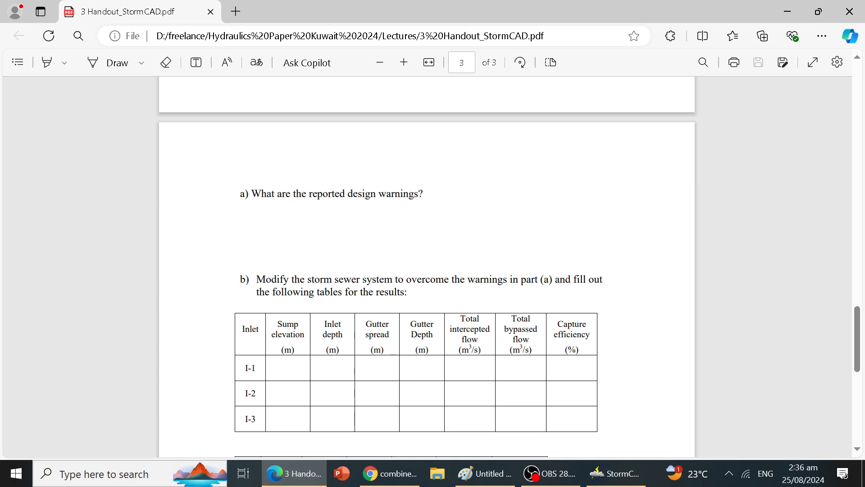
{"action": "scroll", "coordinate": [427, 280], "scroll_direction": "down", "scroll_amount": 2}
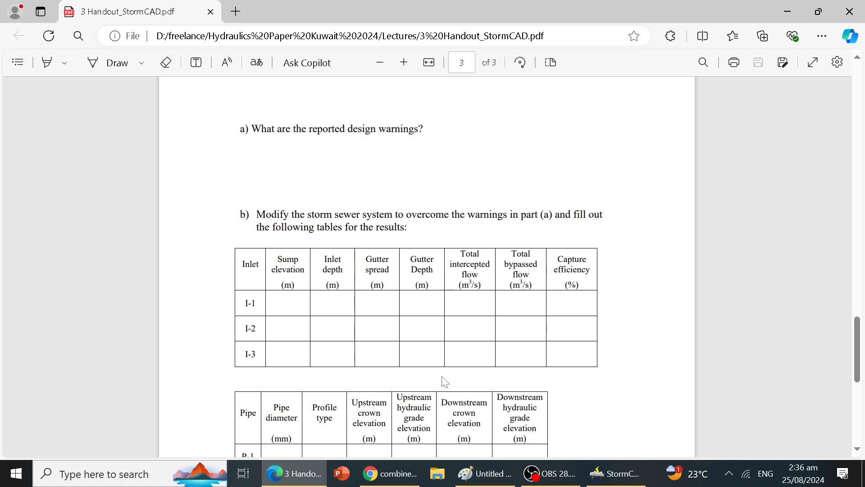
{"action": "mouse_move", "coordinate": [607, 480]}
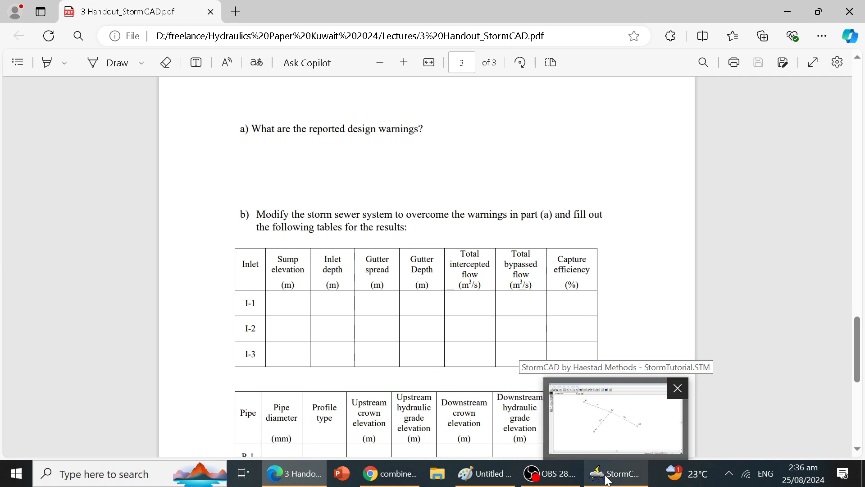
{"action": "left_click", "coordinate": [613, 442]}
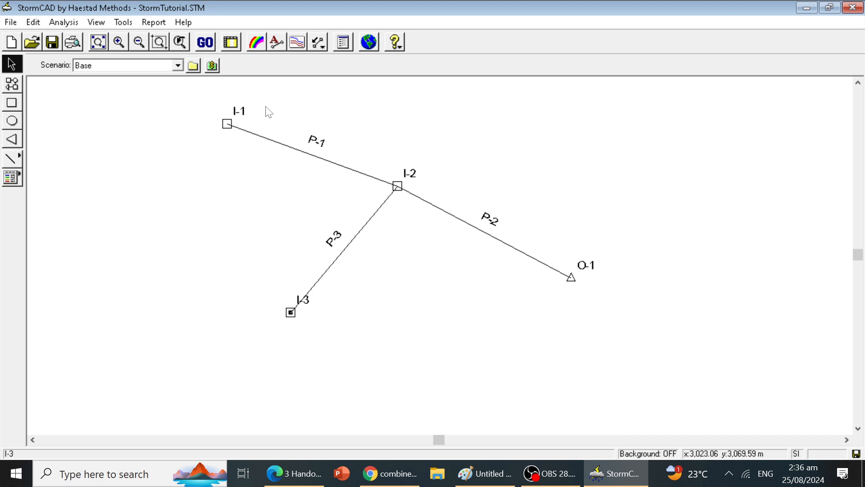
Reopen the Base scenario's results at the calculation summary for surface networks
{"action": "left_click", "coordinate": [206, 43]}
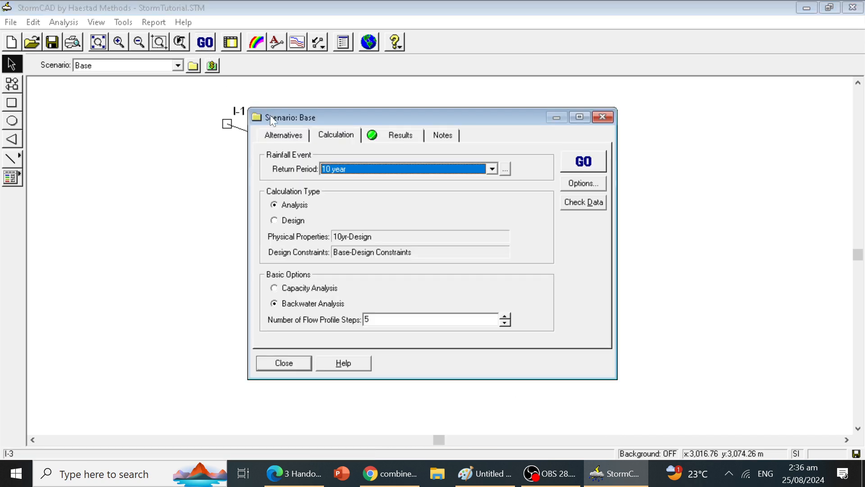
{"action": "left_click", "coordinate": [398, 135]}
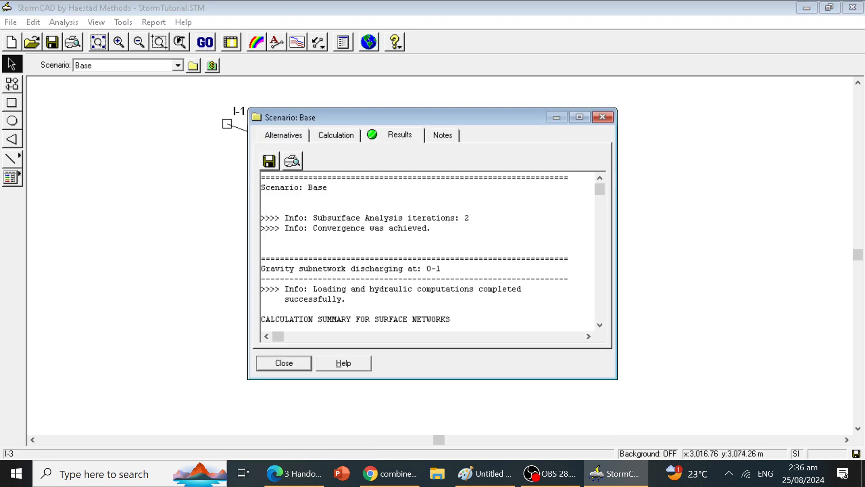
{"action": "left_click", "coordinate": [600, 324]}
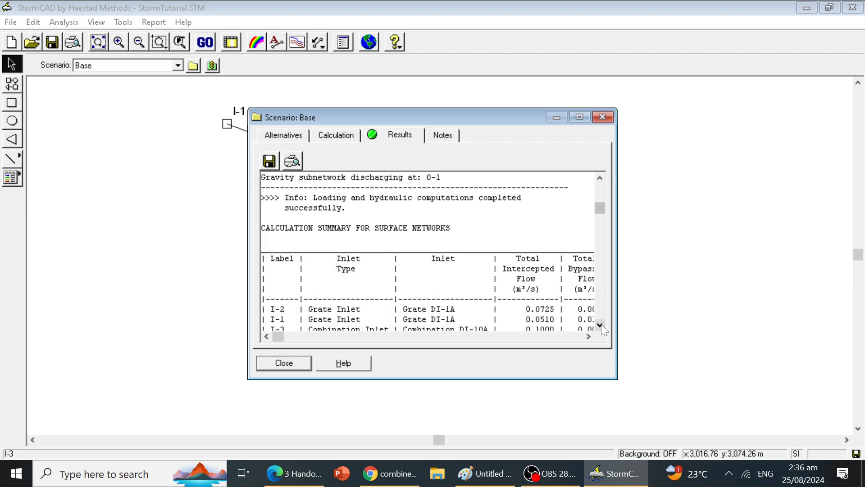
{"action": "left_click", "coordinate": [600, 324]}
{"action": "left_click", "coordinate": [600, 325]}
{"action": "left_click", "coordinate": [600, 325]}
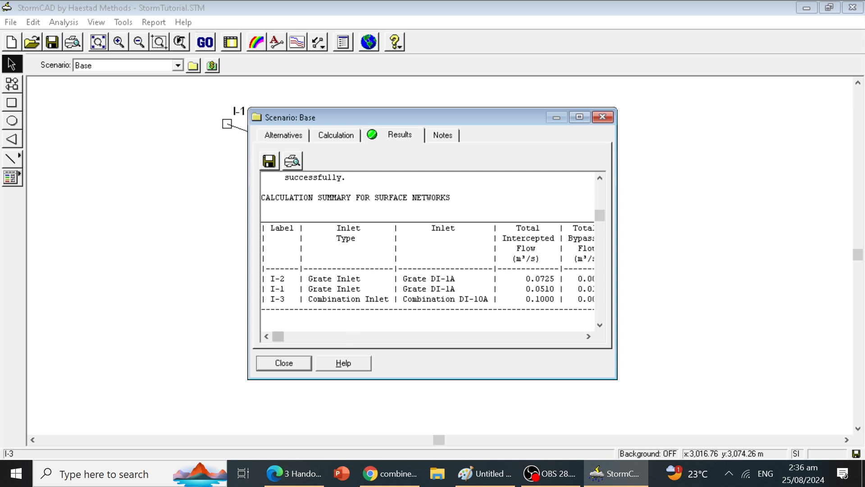
Compare the handout's part (b) inlet table columns with the bypassed flow, capture efficiency, gutter spread and depth in the results
{"action": "left_click", "coordinate": [296, 477]}
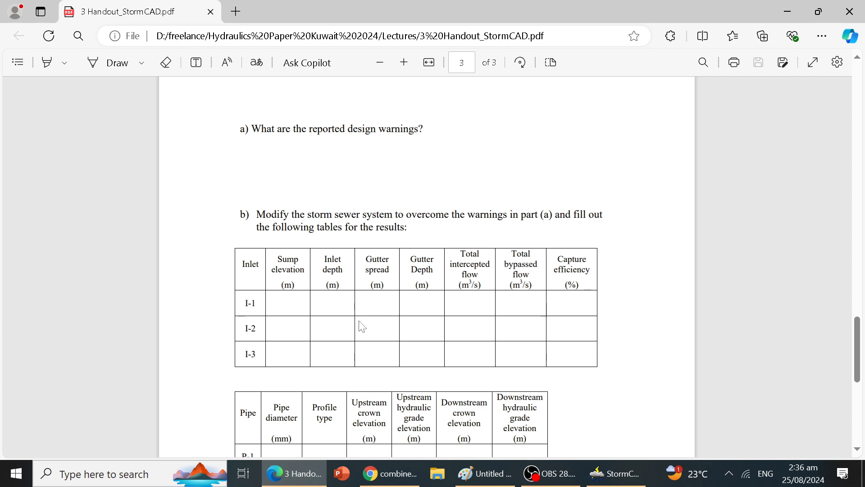
{"action": "left_click", "coordinate": [295, 474]}
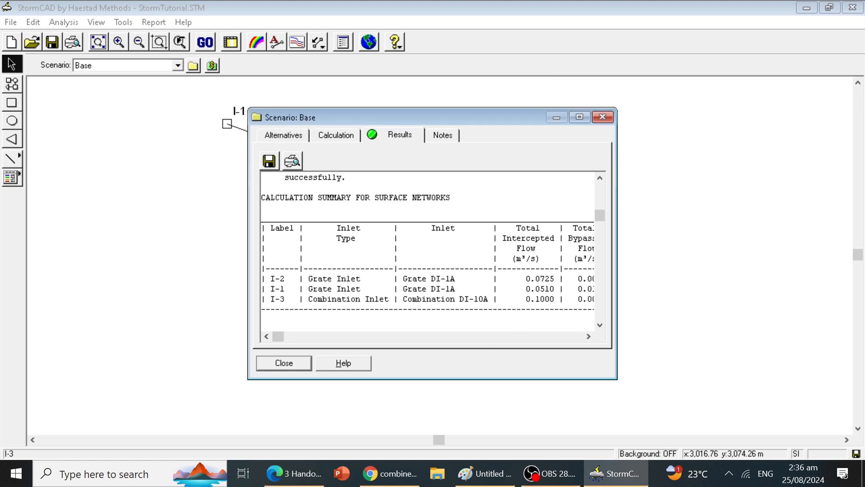
{"action": "left_click", "coordinate": [588, 336]}
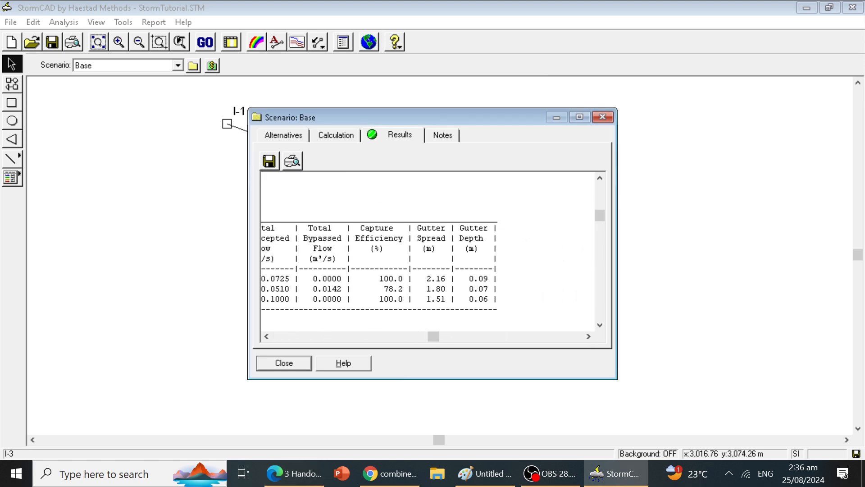
{"action": "left_click", "coordinate": [307, 476]}
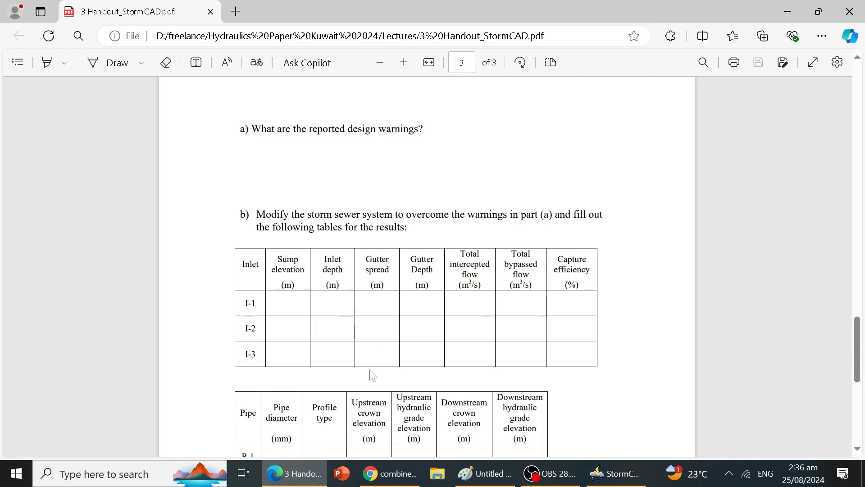
{"action": "left_click", "coordinate": [297, 474]}
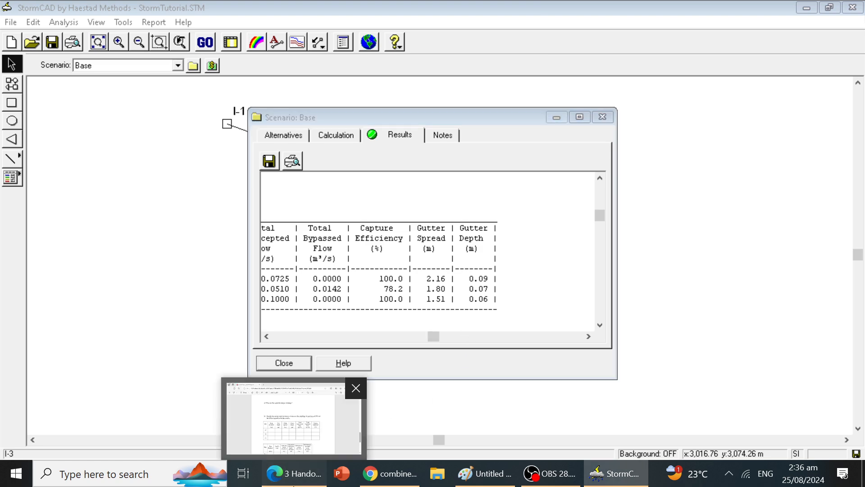
{"action": "left_click", "coordinate": [295, 473]}
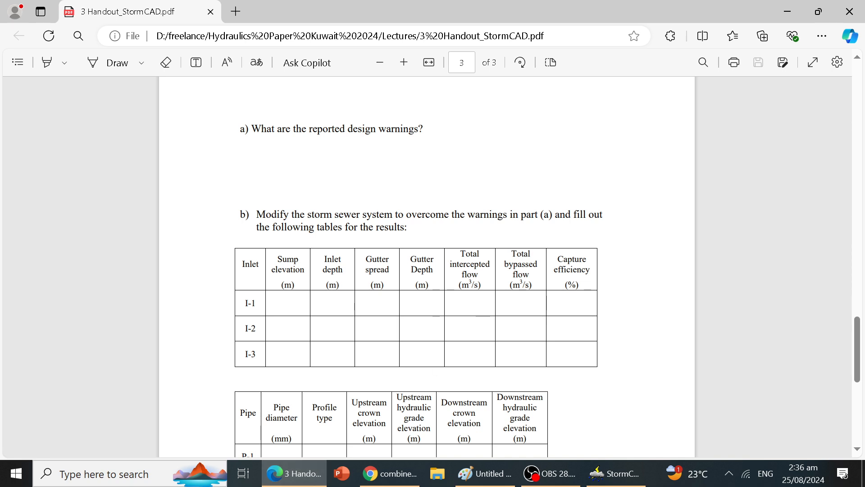
{"action": "left_click", "coordinate": [316, 477]}
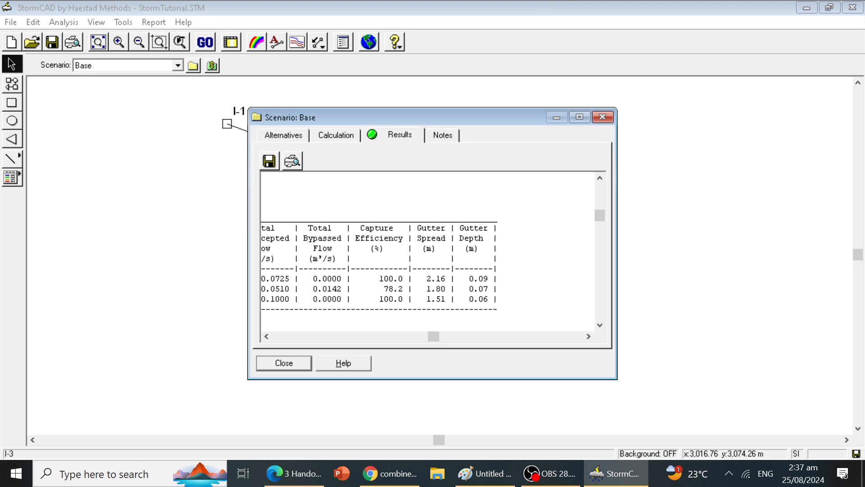
Review each inlet's type and its intercepted and bypassed flow in the surface networks summary, and close the scenario window
{"action": "left_click", "coordinate": [267, 337]}
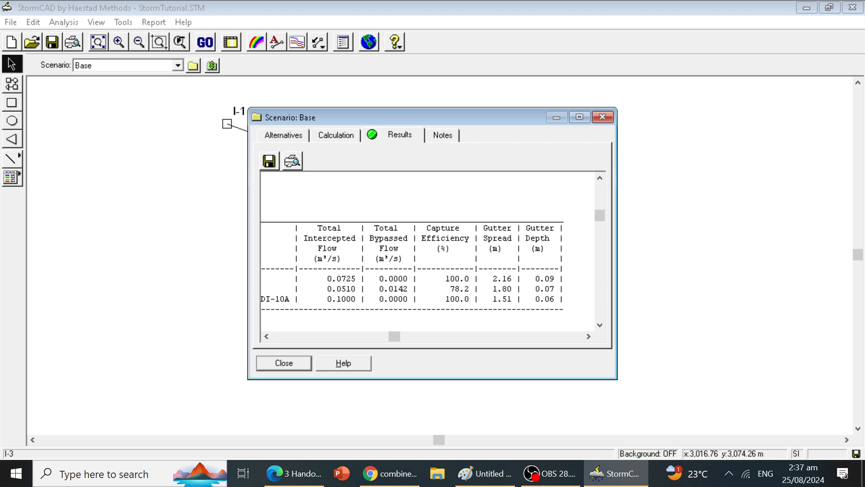
{"action": "left_click", "coordinate": [267, 335]}
{"action": "left_click", "coordinate": [267, 335]}
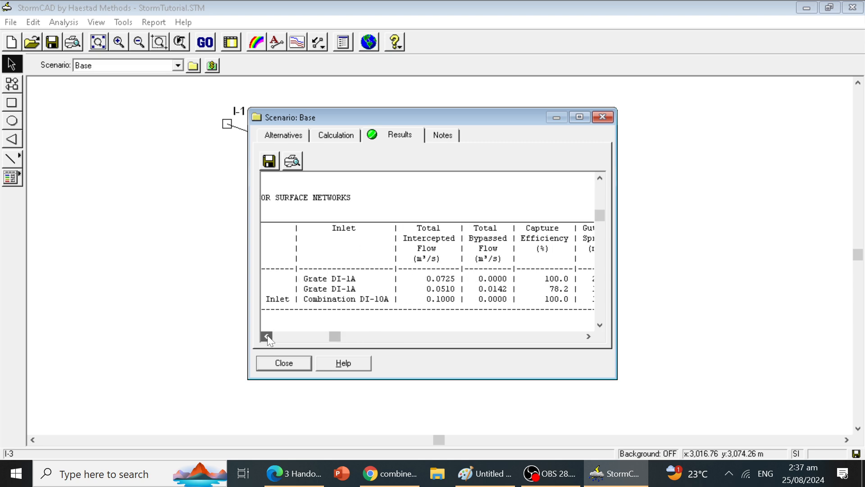
{"action": "left_click", "coordinate": [267, 336]}
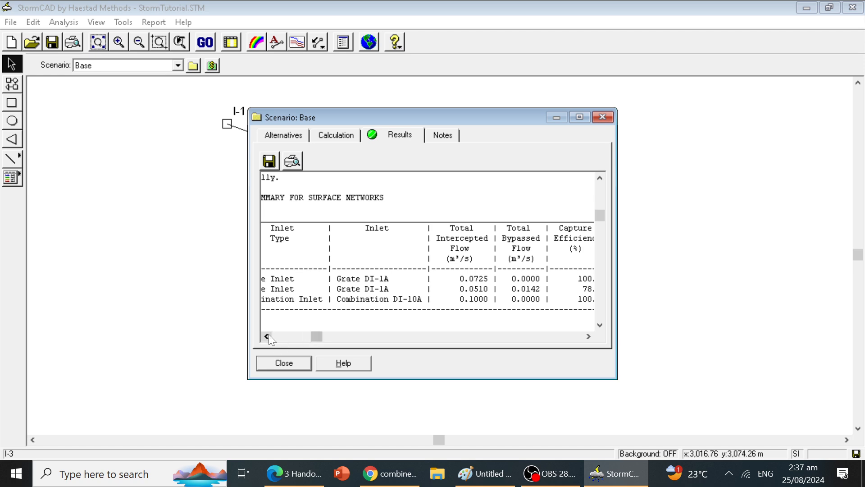
{"action": "left_click", "coordinate": [267, 336]}
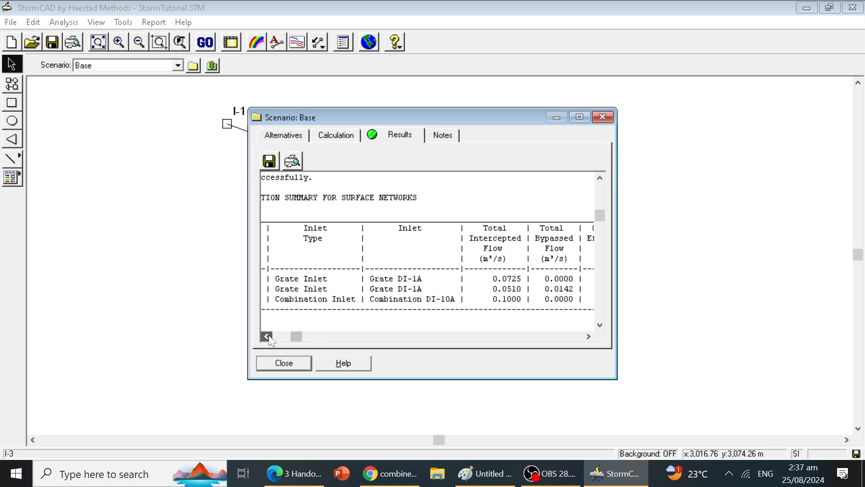
{"action": "left_click", "coordinate": [602, 116]}
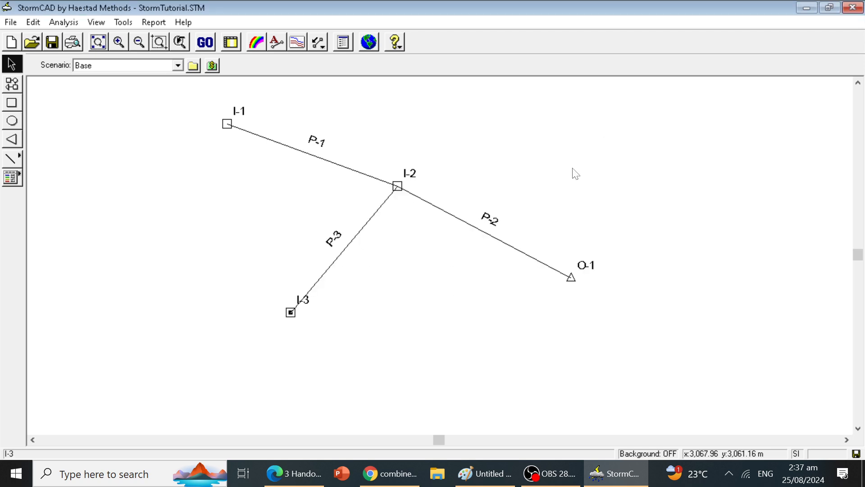
Review inlet I-1's sump, design and hydraulic results against the handout's inlet table columns, and close its properties without changes
{"action": "double_click", "coordinate": [228, 124]}
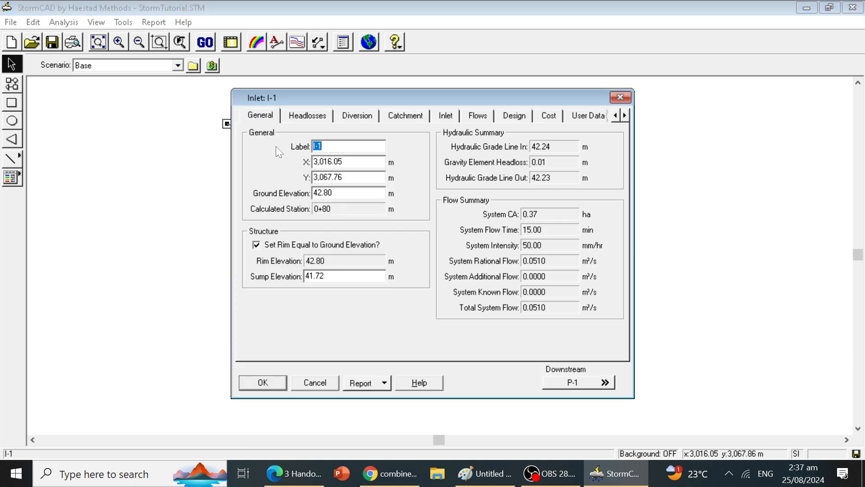
{"action": "left_click", "coordinate": [512, 115]}
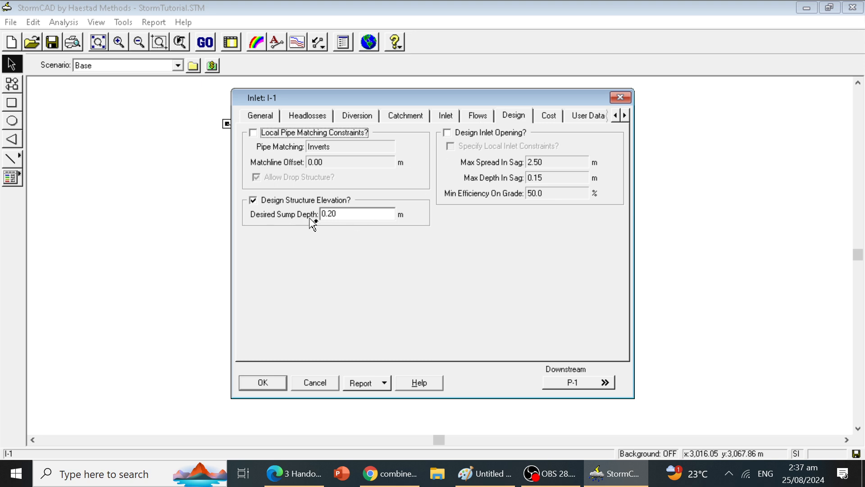
{"action": "left_click", "coordinate": [300, 463]}
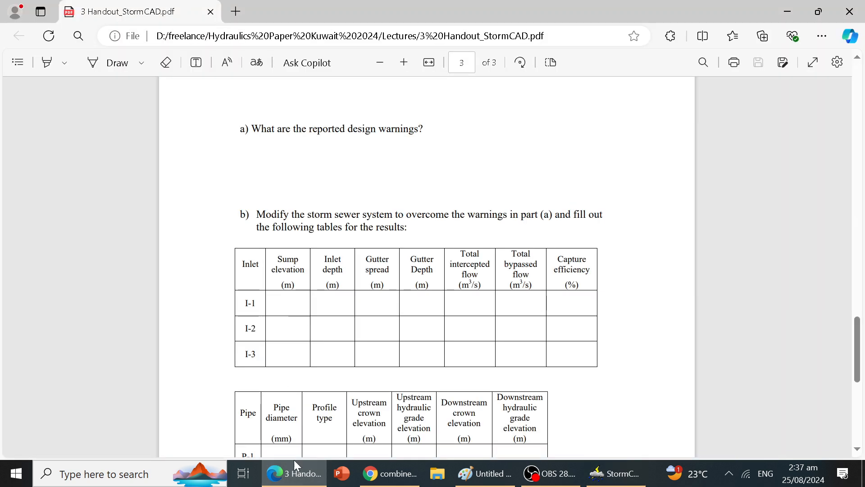
{"action": "left_click", "coordinate": [301, 478]}
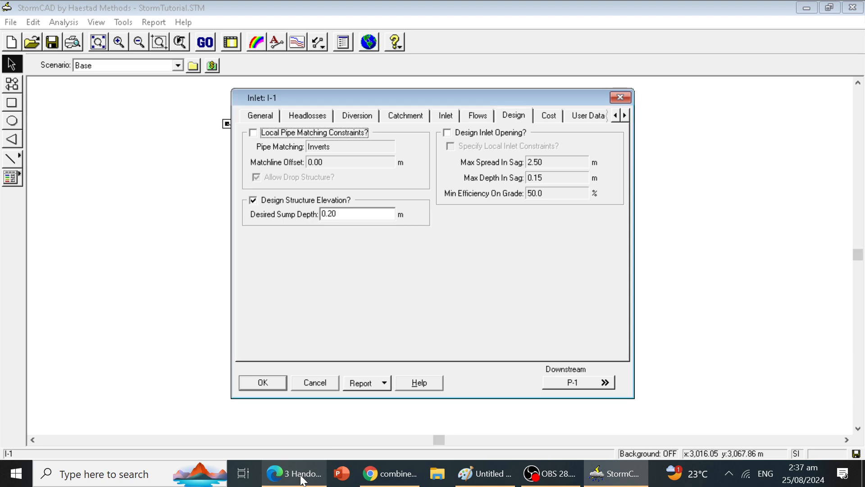
{"action": "left_click", "coordinate": [301, 477]}
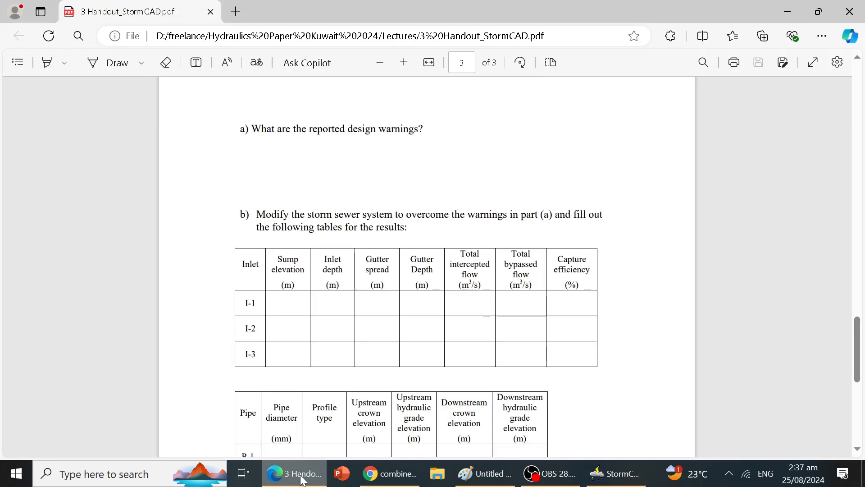
{"action": "left_click", "coordinate": [301, 476]}
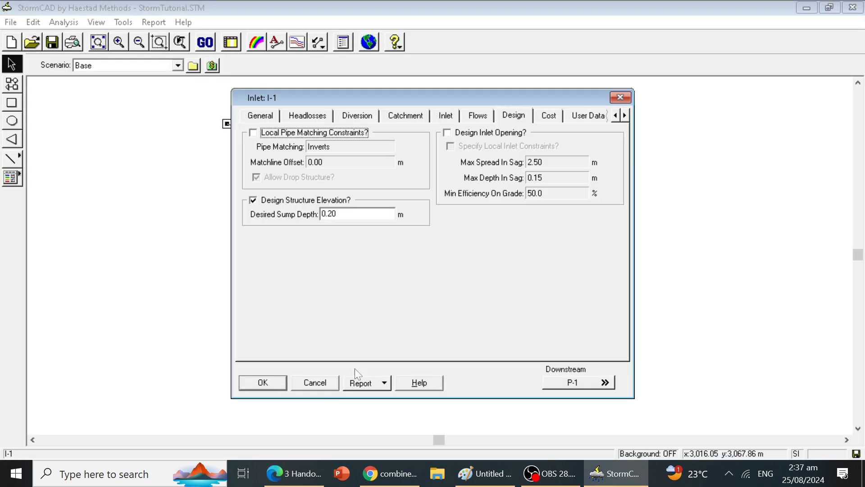
{"action": "left_click", "coordinate": [446, 119]}
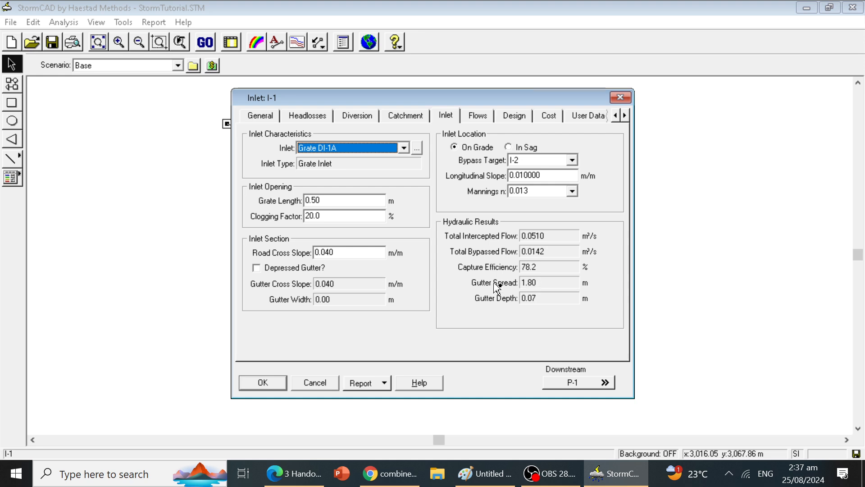
{"action": "left_click", "coordinate": [317, 384]}
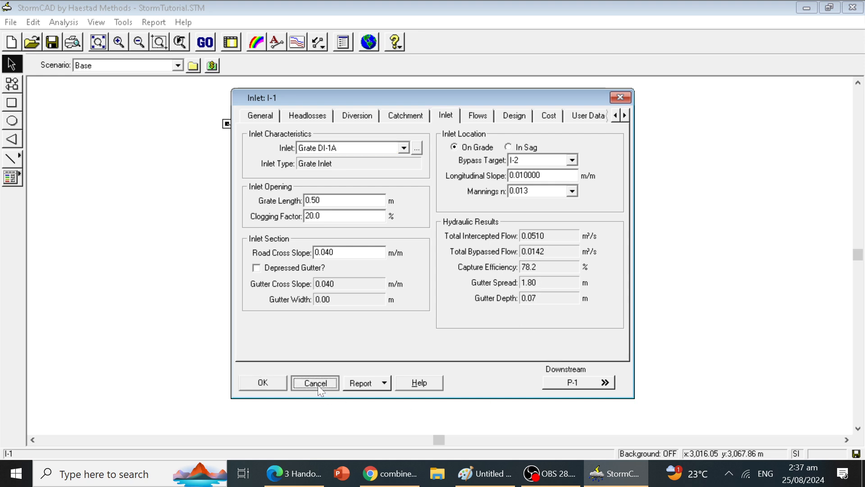
Switch to the handout in Edge to read the pipe results table in part (b), and return to StormCAD
{"action": "left_click", "coordinate": [295, 473]}
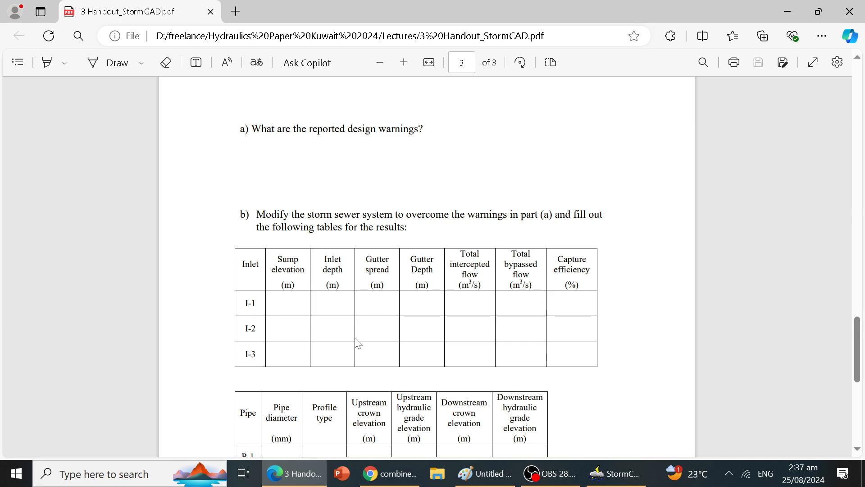
{"action": "scroll", "coordinate": [356, 343], "scroll_direction": "down", "scroll_amount": 3}
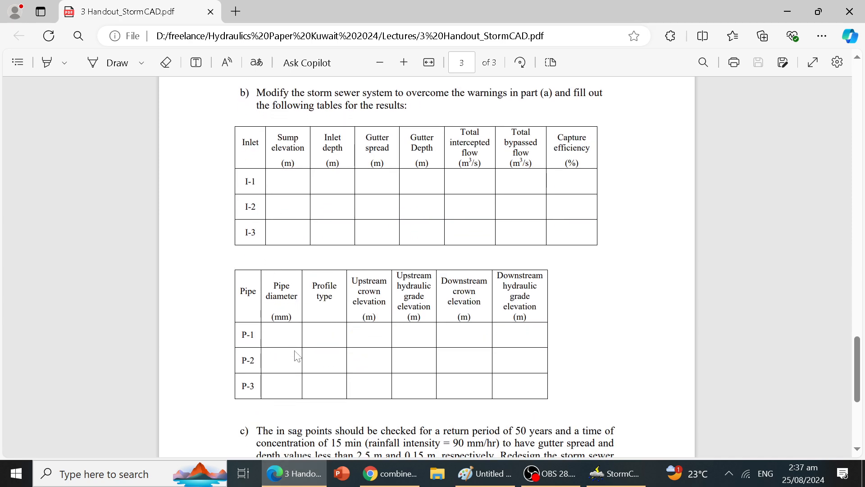
{"action": "left_click", "coordinate": [293, 475]}
{"action": "left_click", "coordinate": [293, 475]}
{"action": "left_click", "coordinate": [307, 480]}
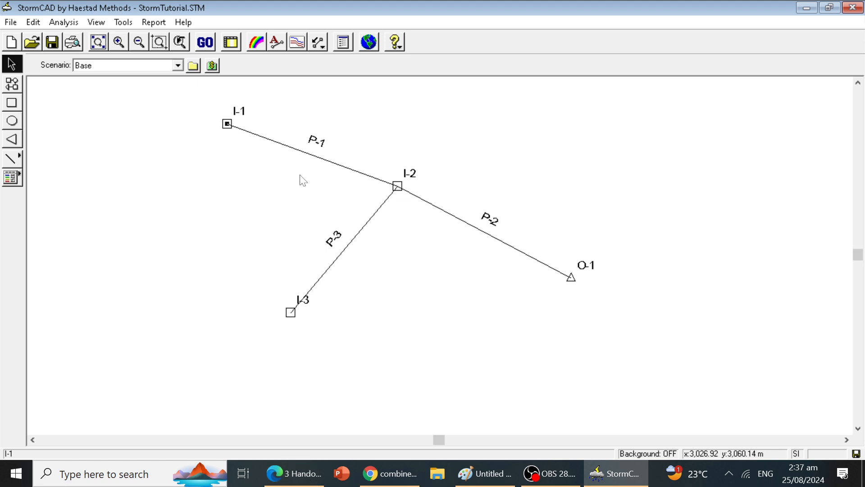
Open the Base scenario's results at the calculation summary for the subsurface network with root O-1
{"action": "left_click", "coordinate": [205, 43]}
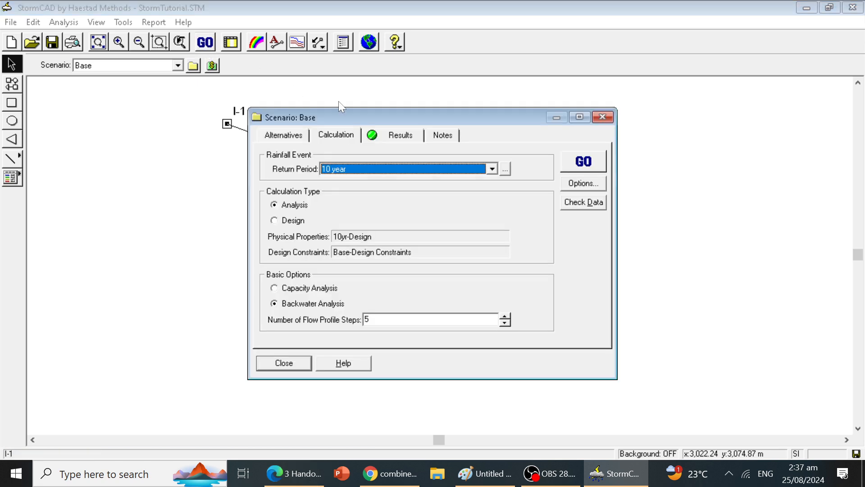
{"action": "left_click", "coordinate": [399, 136]}
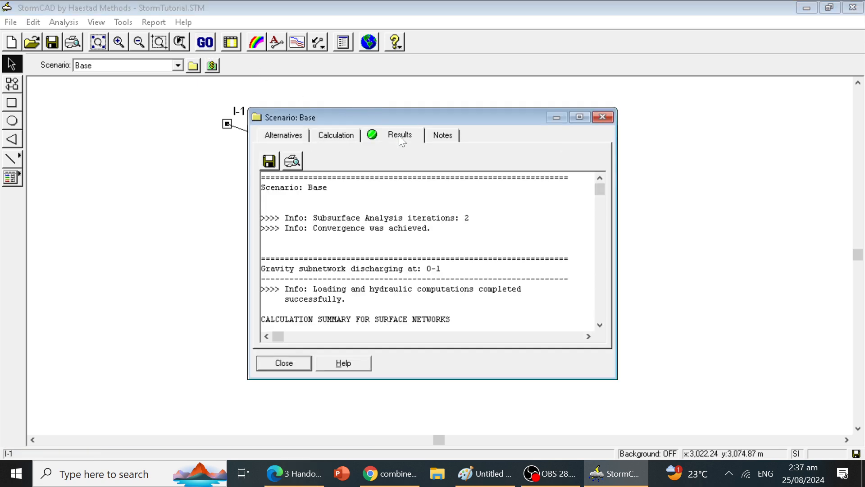
{"action": "left_click", "coordinate": [603, 324]}
{"action": "left_click", "coordinate": [603, 324]}
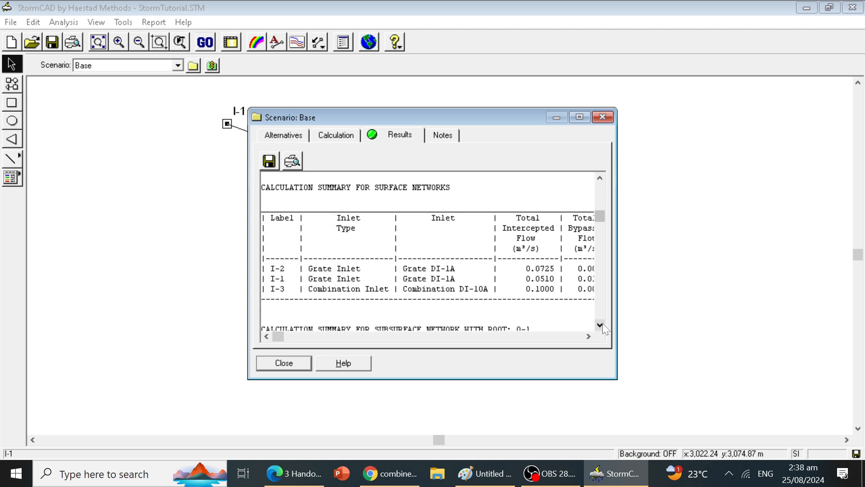
{"action": "left_click", "coordinate": [603, 323]}
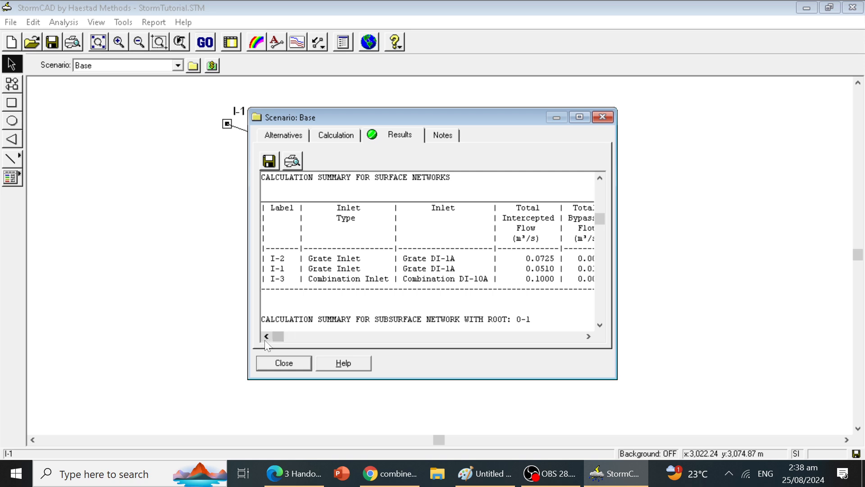
{"action": "left_click", "coordinate": [600, 327]}
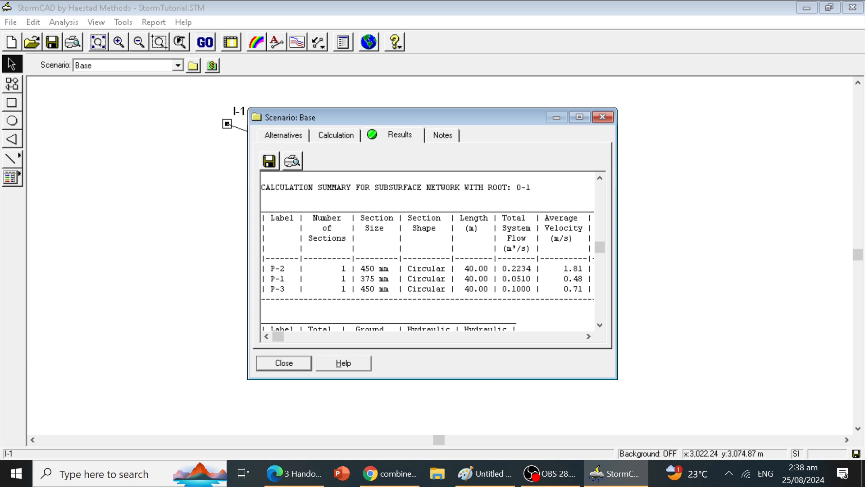
Compare the handout's pipe table columns with the pipe section sizes in the subsurface network summary
{"action": "left_click", "coordinate": [300, 474]}
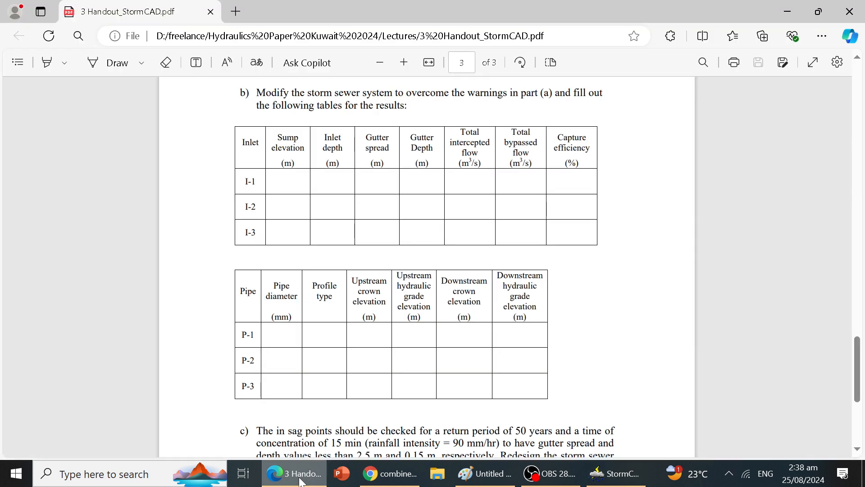
{"action": "left_click", "coordinate": [295, 477]}
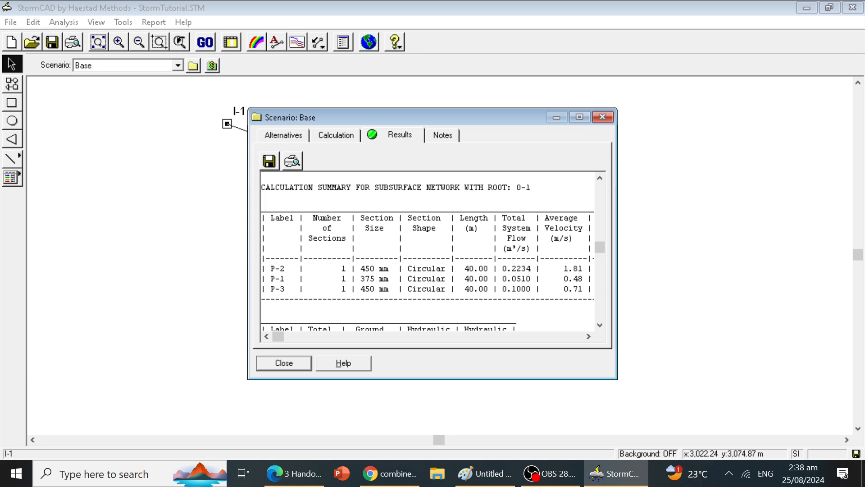
{"action": "left_click", "coordinate": [295, 478]}
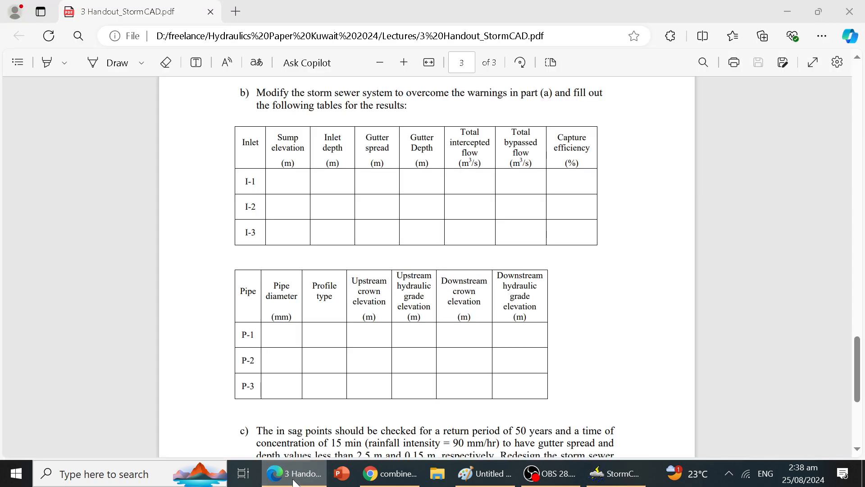
{"action": "left_click", "coordinate": [295, 478]}
Review the pipes' upstream and downstream hydraulic grades, check them against the handout's pipe table, and close the scenario window
{"action": "left_click", "coordinate": [590, 336]}
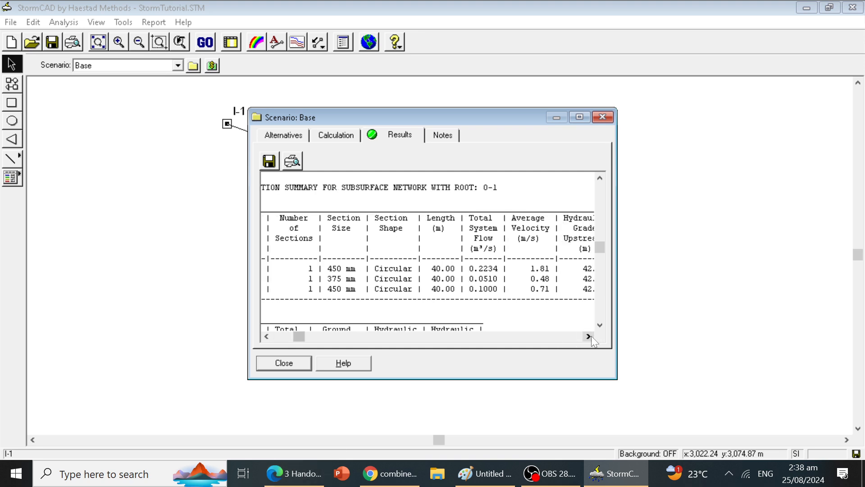
{"action": "left_click", "coordinate": [590, 337]}
{"action": "left_click", "coordinate": [590, 336]}
{"action": "left_click", "coordinate": [590, 336]}
{"action": "left_click", "coordinate": [590, 336]}
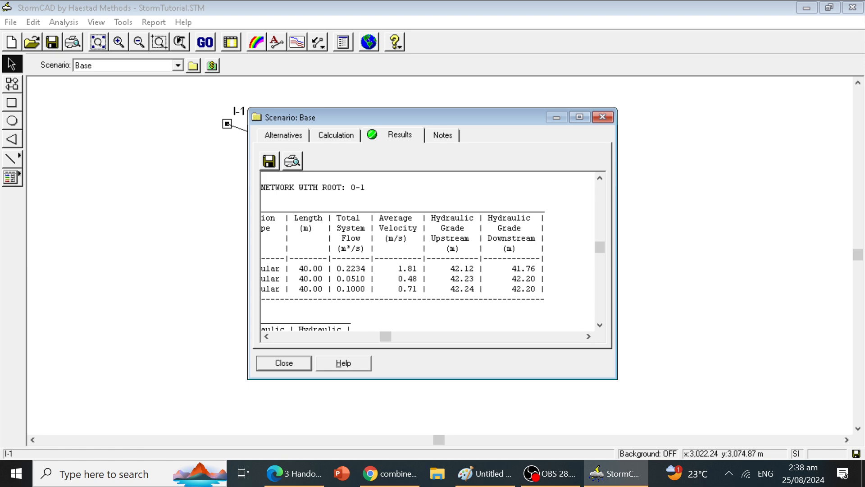
{"action": "left_click", "coordinate": [296, 473]}
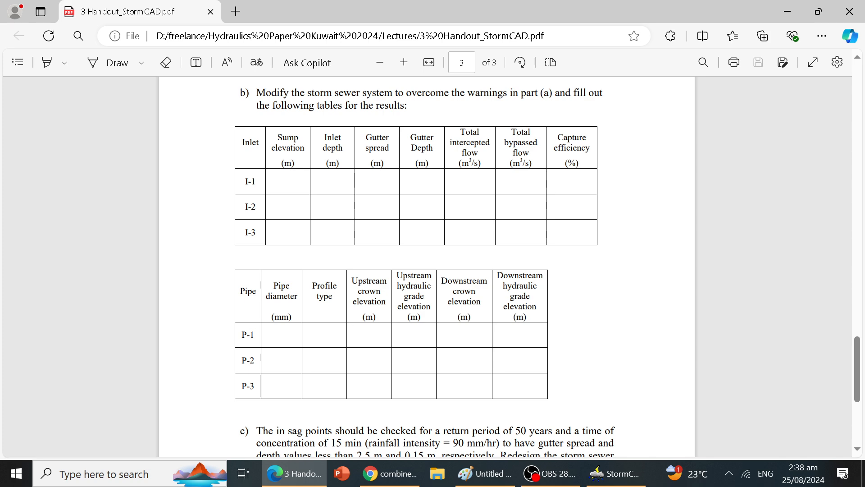
{"action": "left_click", "coordinate": [308, 482]}
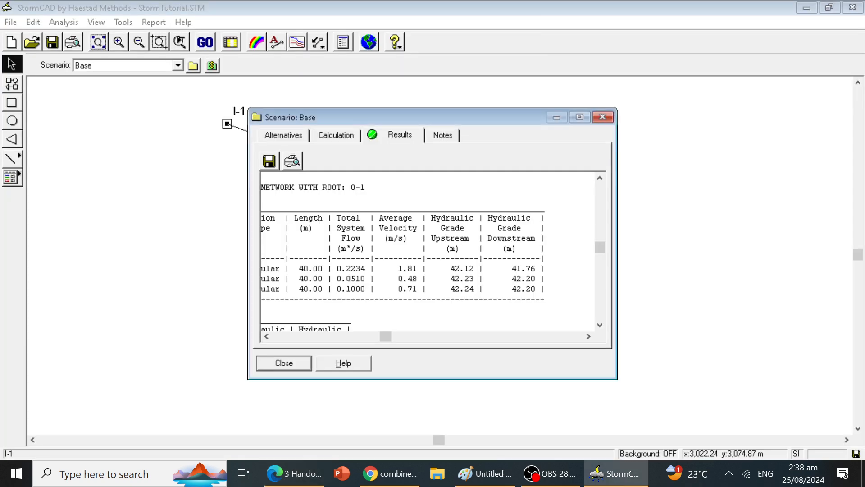
{"action": "left_click", "coordinate": [291, 365]}
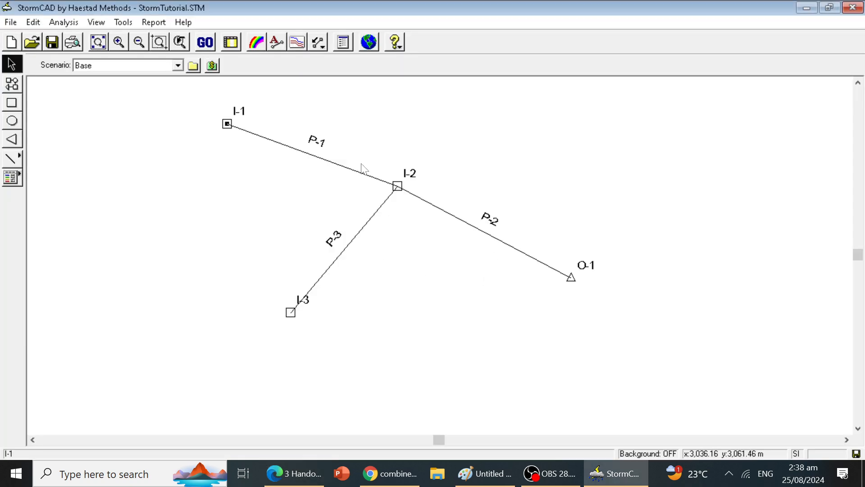
Examine pipe P-1's profile type, crown elevations and hydraulic grades against the handout's pipe table, and close its properties
{"action": "double_click", "coordinate": [329, 161]}
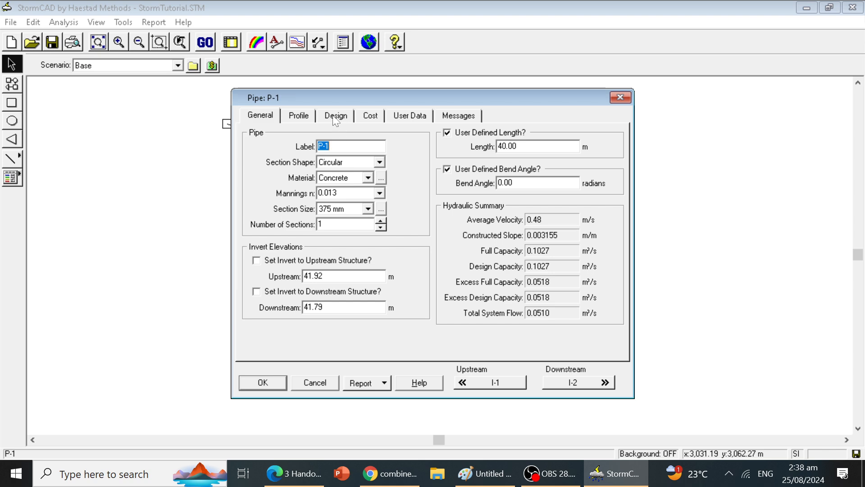
{"action": "left_click", "coordinate": [302, 116]}
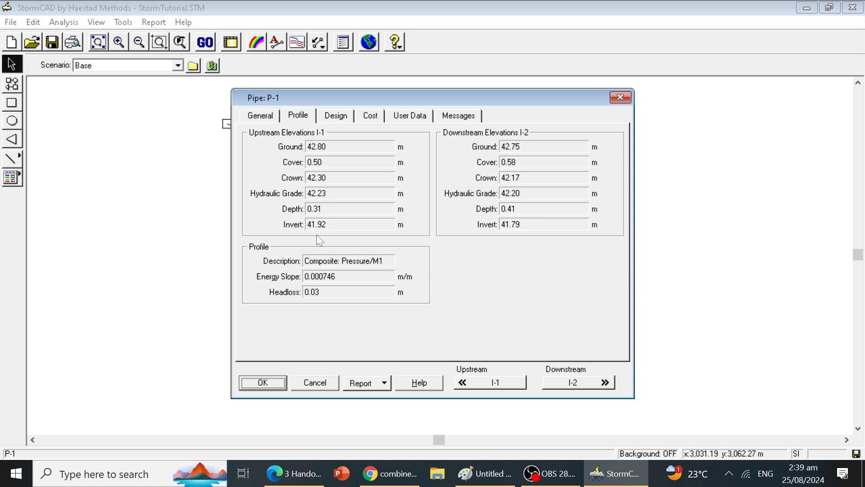
{"action": "left_click", "coordinate": [292, 471]}
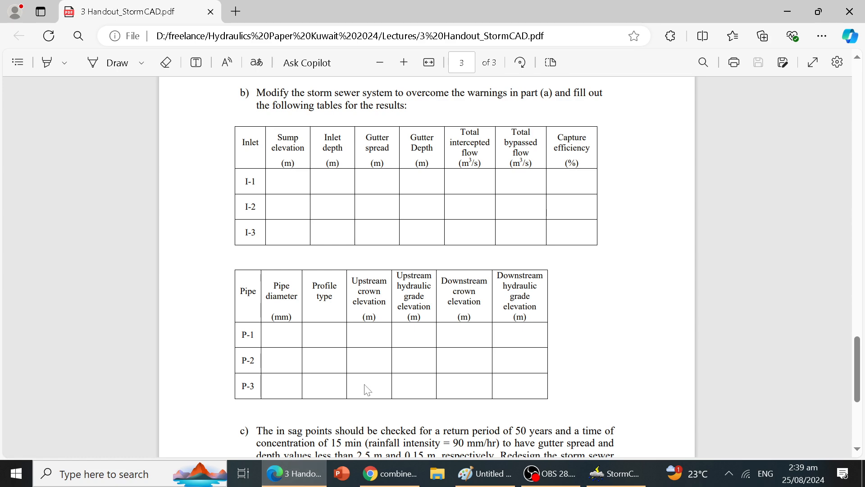
{"action": "left_click", "coordinate": [305, 477]}
{"action": "left_click", "coordinate": [326, 383]}
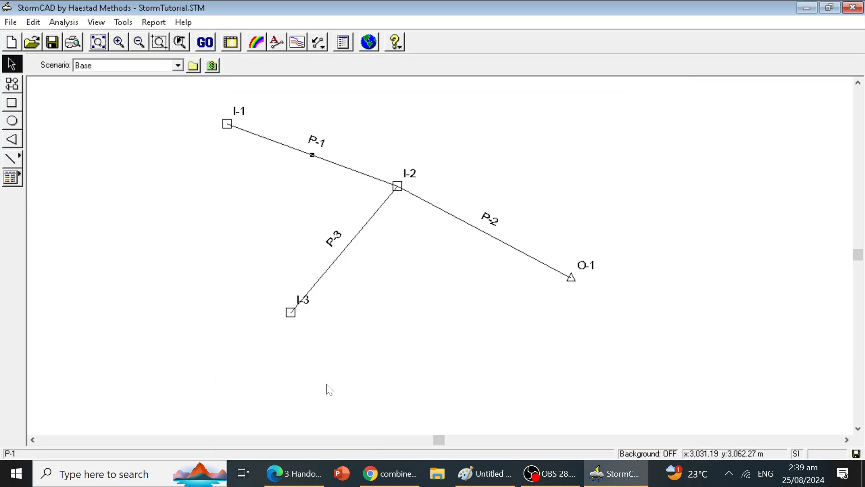
Examine pipe P-3's profile type and its upstream and downstream crown and hydraulic grade elevations, and close its properties
{"action": "double_click", "coordinate": [344, 249]}
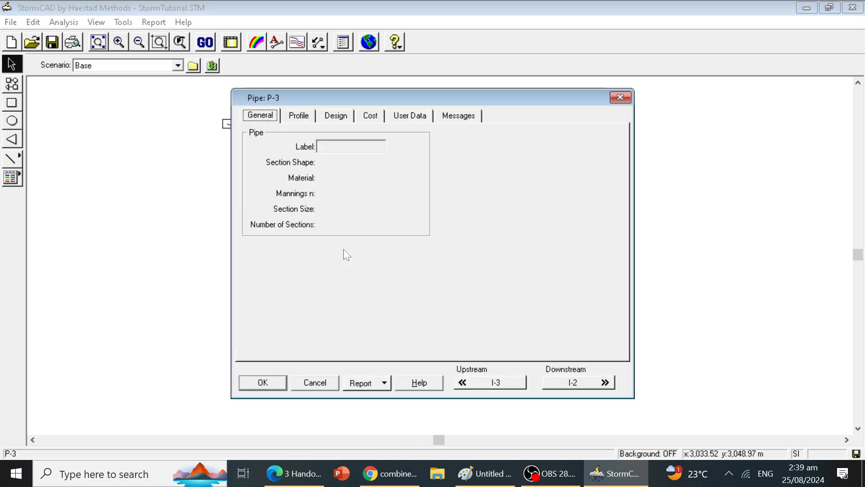
{"action": "left_click", "coordinate": [299, 115]}
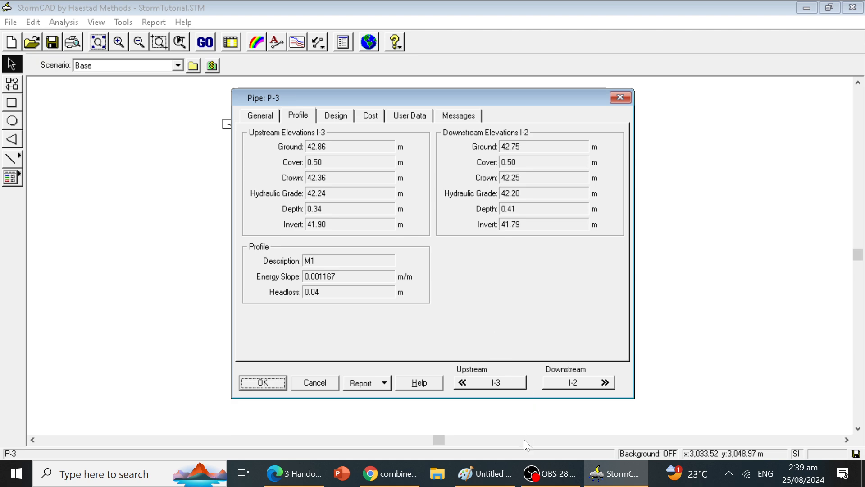
{"action": "left_click", "coordinate": [327, 383]}
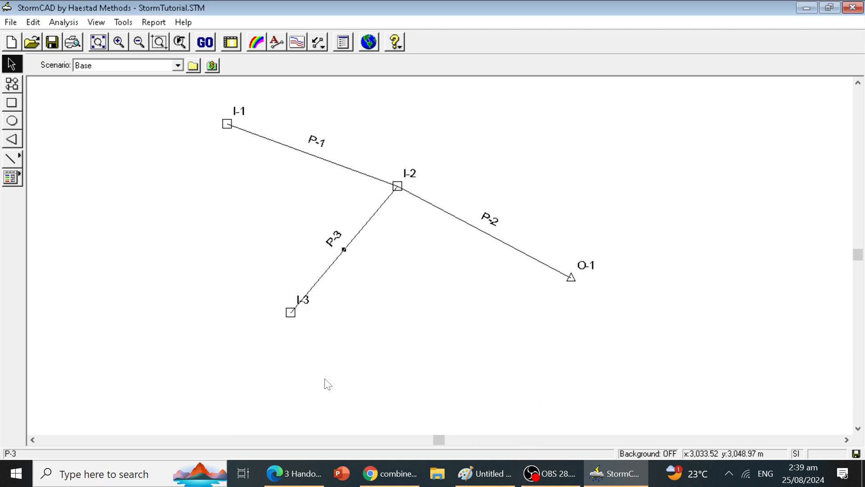
Switch to the handout in Edge to read parts (c) and (d), and return to the part (b) tables
{"action": "left_click", "coordinate": [294, 474]}
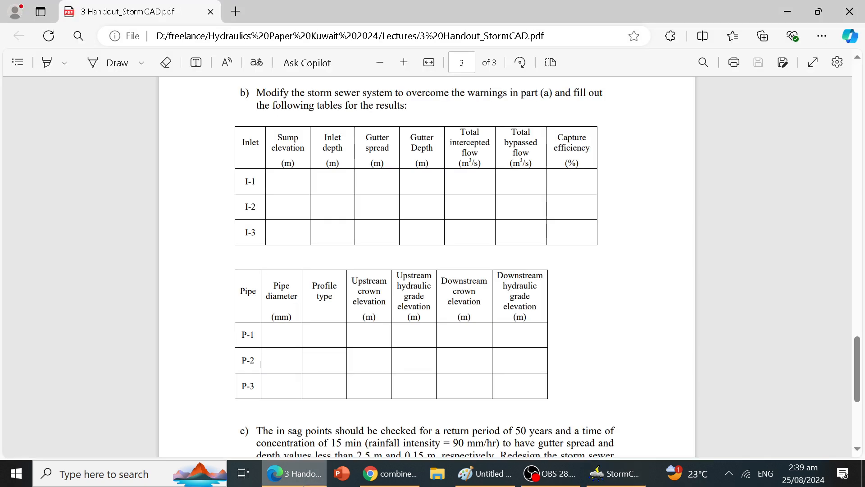
{"action": "scroll", "coordinate": [344, 390], "scroll_direction": "down", "scroll_amount": 5}
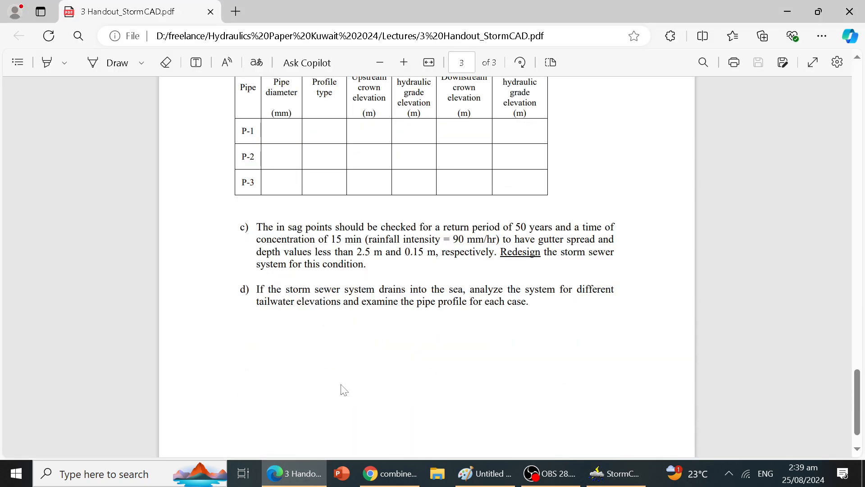
{"action": "scroll", "coordinate": [426, 266], "scroll_direction": "up", "scroll_amount": 1}
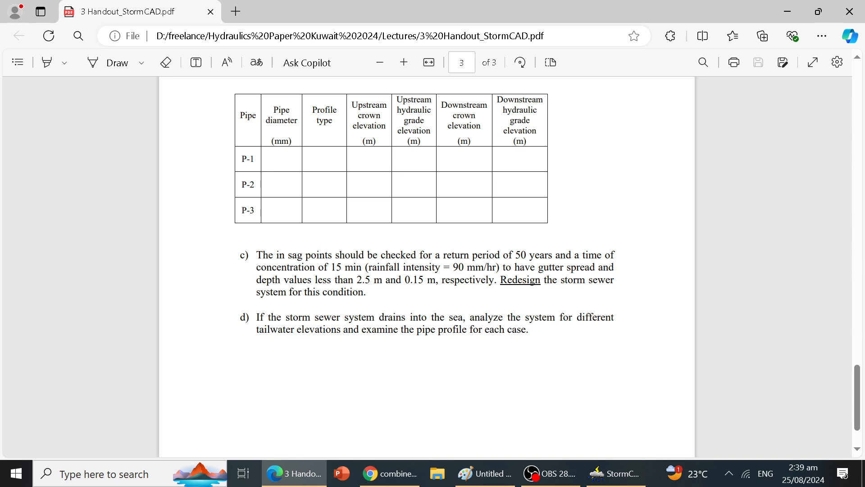
{"action": "scroll", "coordinate": [435, 224], "scroll_direction": "up", "scroll_amount": 5}
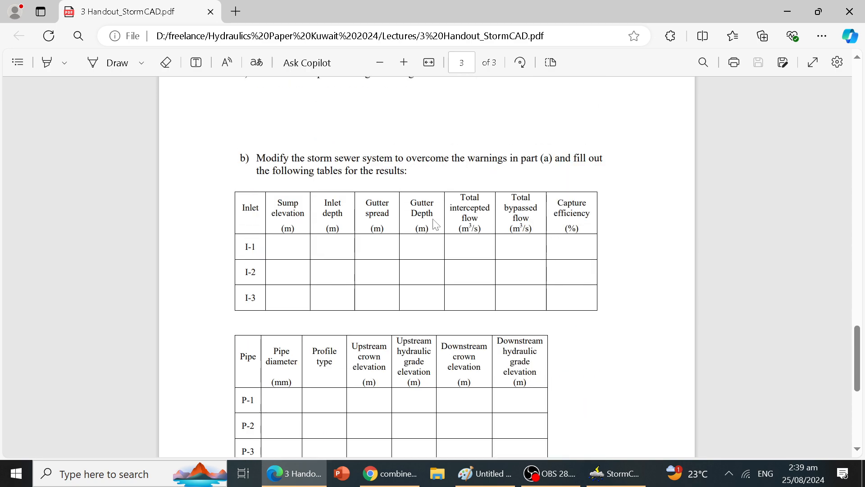
Read the 50-year requirements in part (c) of the handout, switch to StormCAD and save the project
{"action": "scroll", "coordinate": [435, 224], "scroll_direction": "down", "scroll_amount": 5}
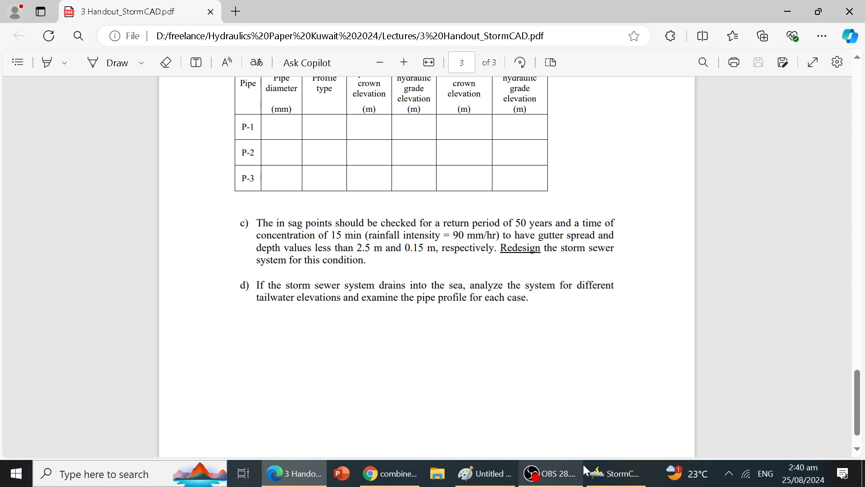
{"action": "left_click", "coordinate": [603, 477]}
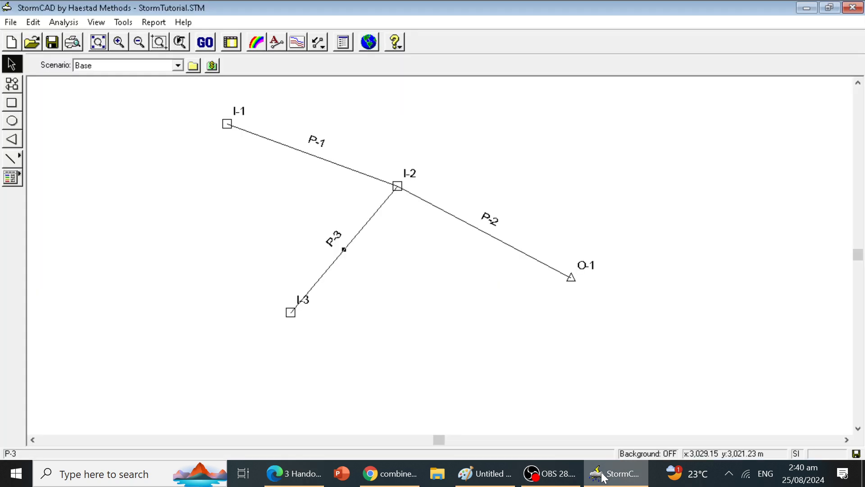
{"action": "left_click", "coordinate": [52, 42]}
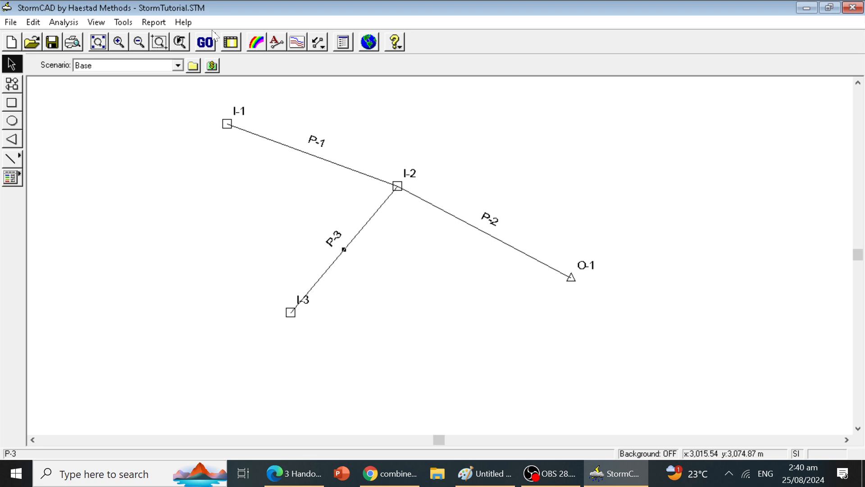
Open the Base scenario's rainfall table and add a 50-year return period
{"action": "left_click", "coordinate": [213, 43]}
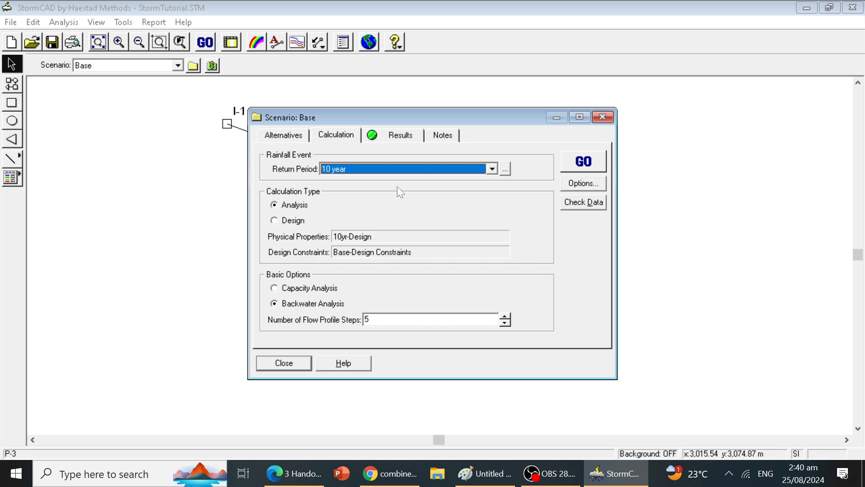
{"action": "left_click", "coordinate": [506, 169]}
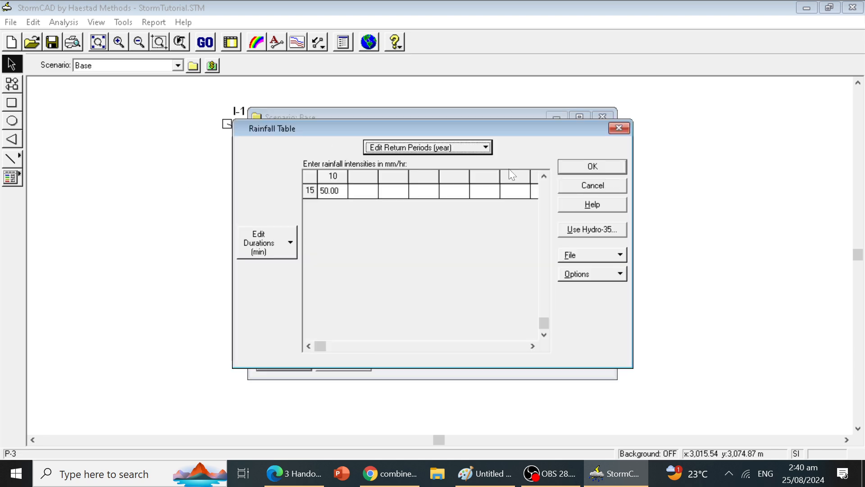
{"action": "left_click", "coordinate": [366, 174]}
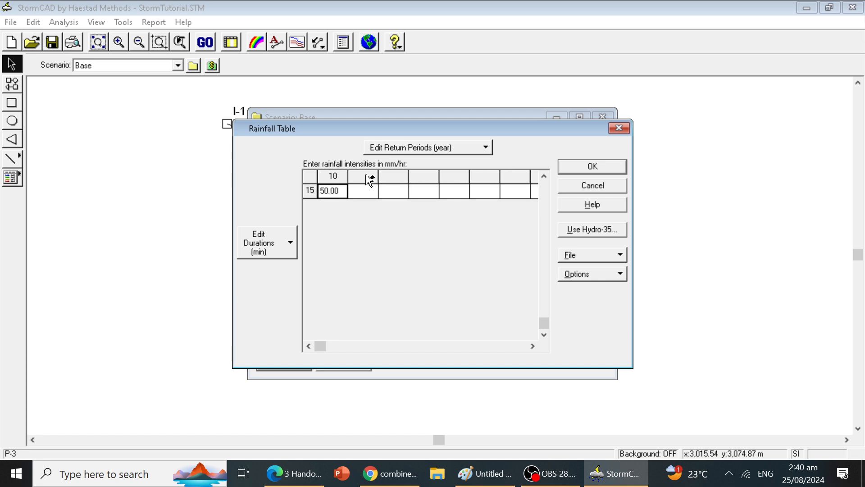
{"action": "left_click", "coordinate": [487, 149]}
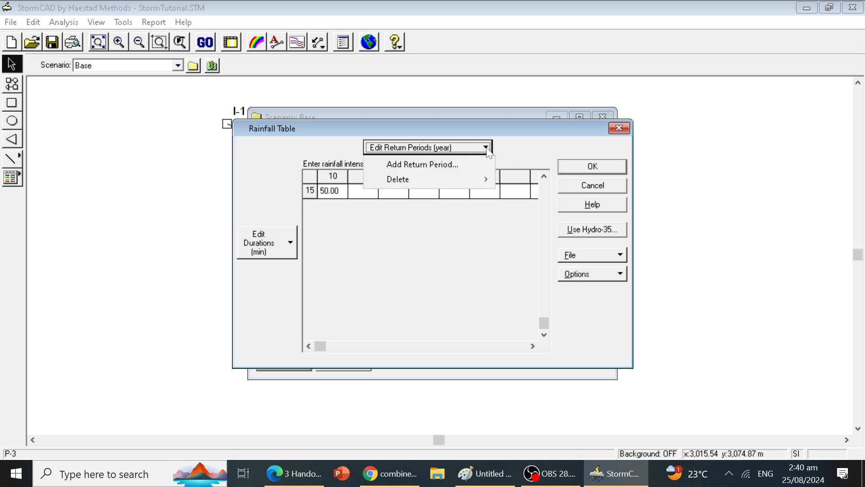
{"action": "left_click", "coordinate": [453, 167]}
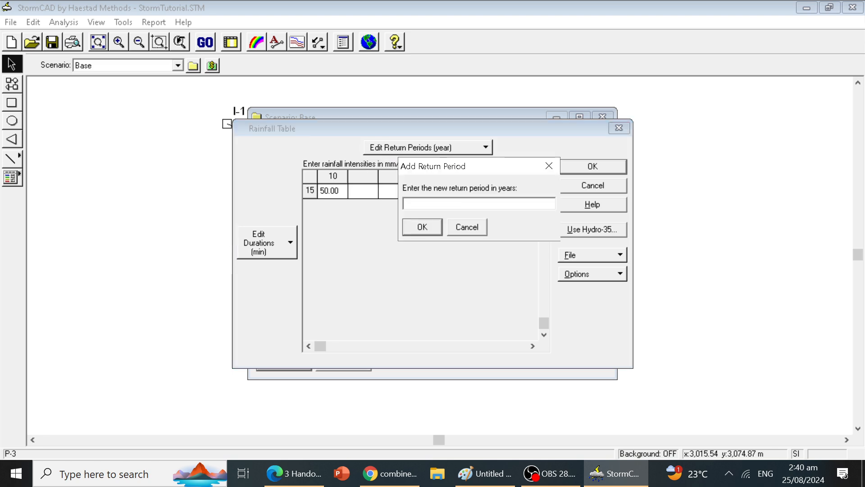
{"action": "type", "text": "50"}
{"action": "left_click", "coordinate": [423, 228]}
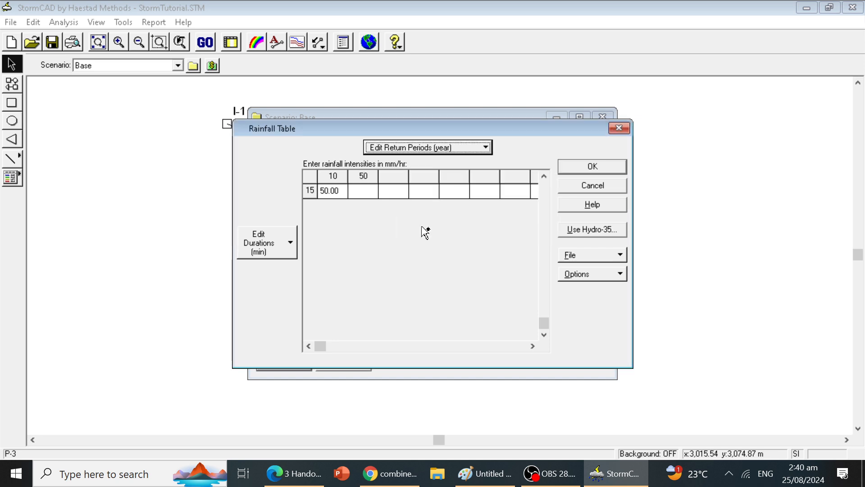
Set the 50-year, 15-minute rainfall intensity to 90 mm/hr, checking it against the handout, and accept the table with calculated results reset
{"action": "left_click", "coordinate": [369, 195]}
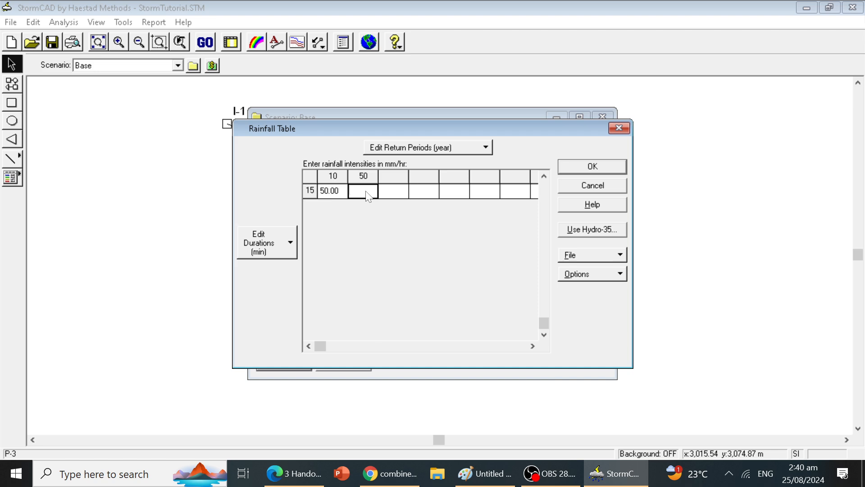
{"action": "type", "text": "90"}
{"action": "left_click", "coordinate": [302, 482]}
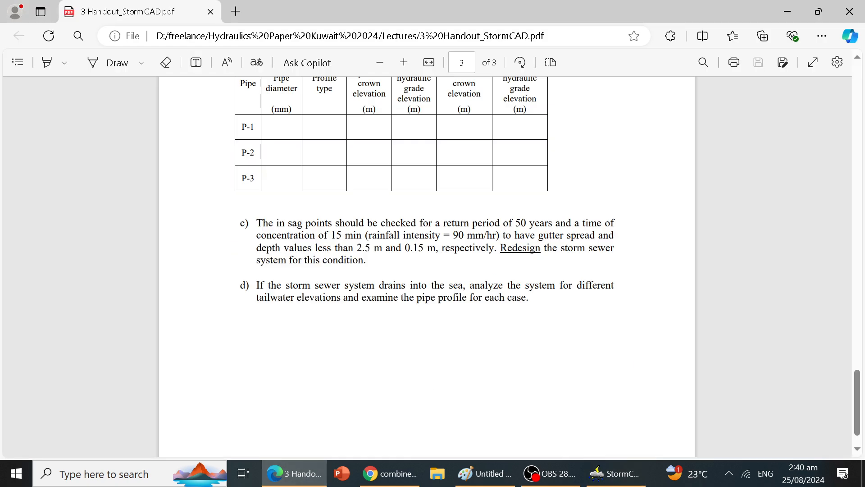
{"action": "left_click", "coordinate": [283, 475]}
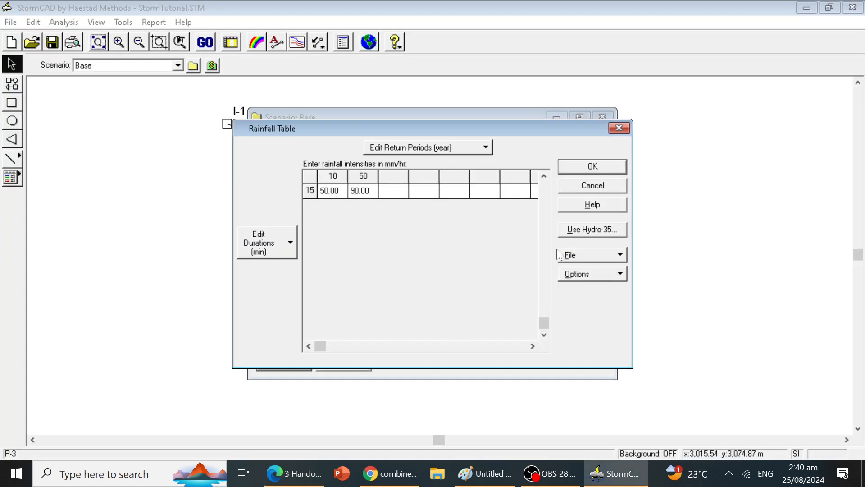
{"action": "left_click", "coordinate": [579, 166]}
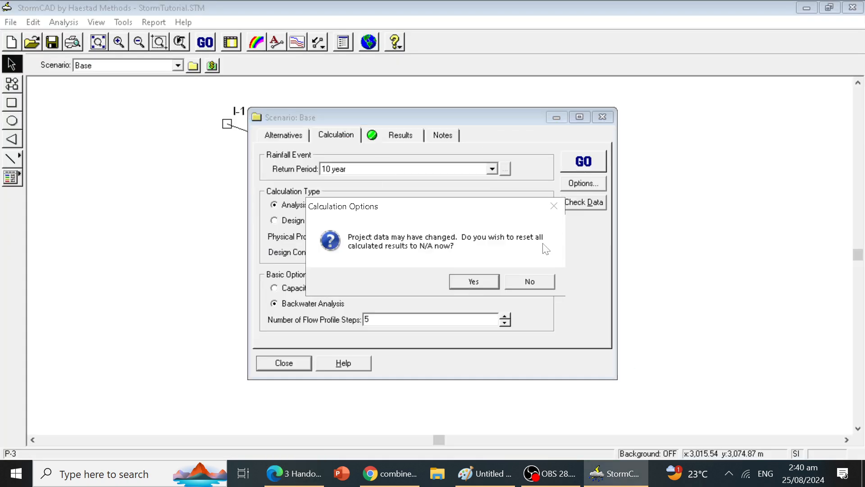
{"action": "left_click", "coordinate": [473, 281]}
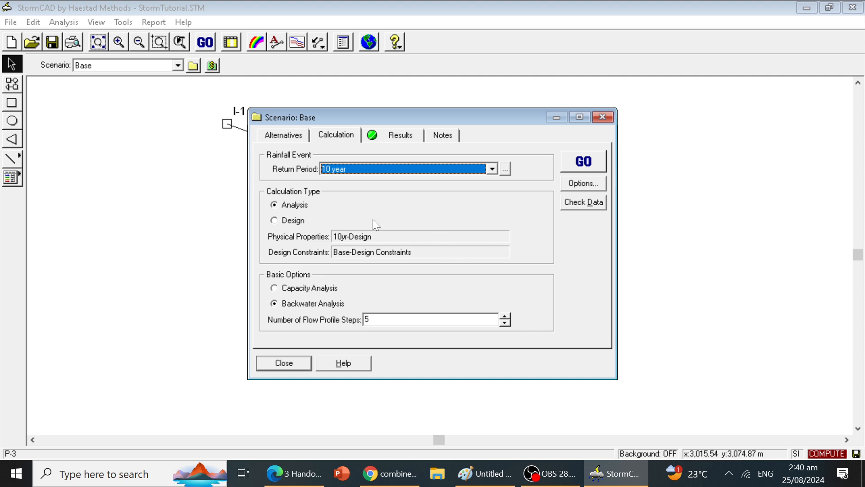
Run the Base scenario analysis for the 50 year return period, review its warnings and inlet summary, and close the scenario window
{"action": "left_click", "coordinate": [493, 169]}
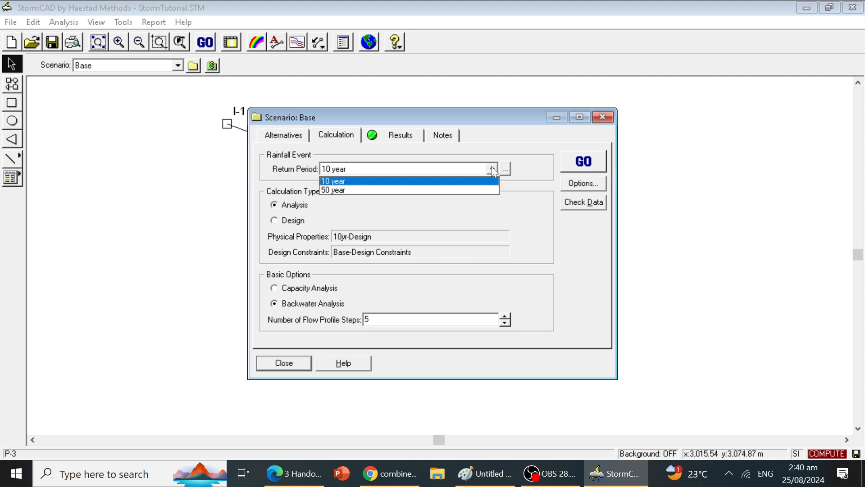
{"action": "left_click", "coordinate": [434, 190]}
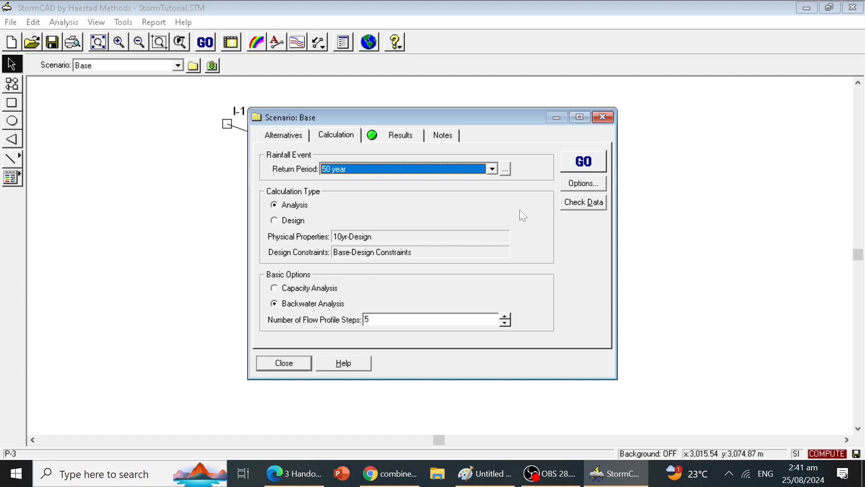
{"action": "left_click", "coordinate": [581, 168]}
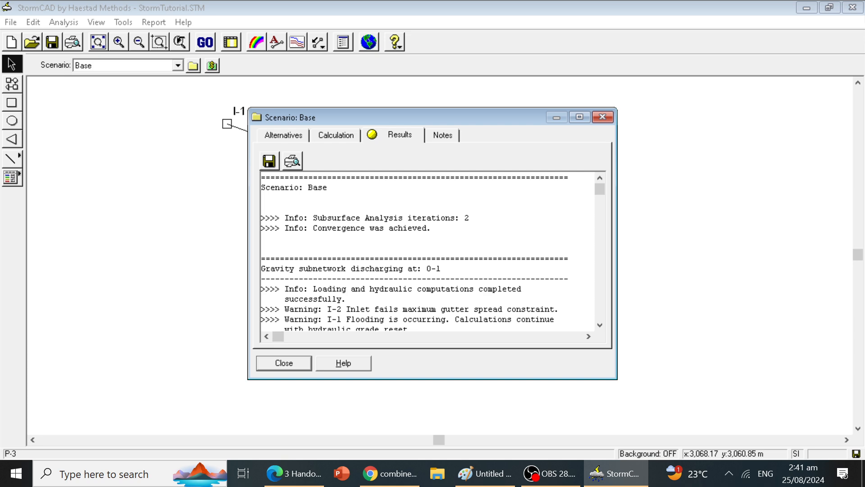
{"action": "left_click", "coordinate": [579, 117]}
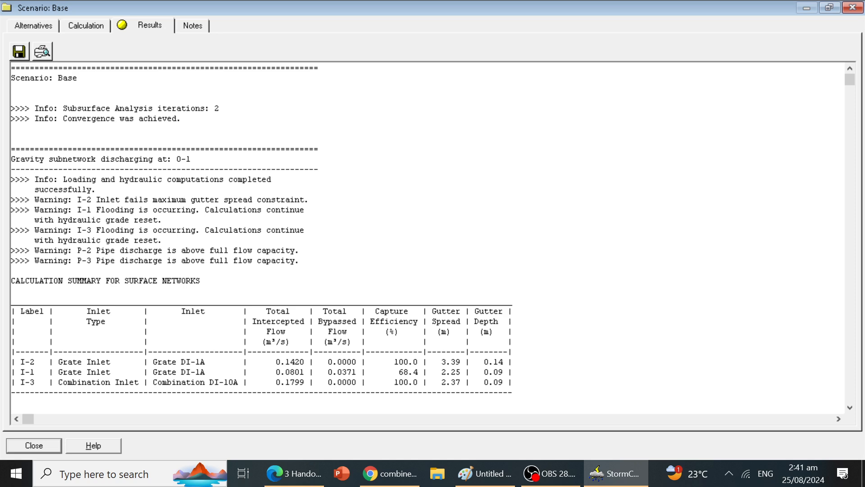
{"action": "left_click", "coordinate": [854, 7]}
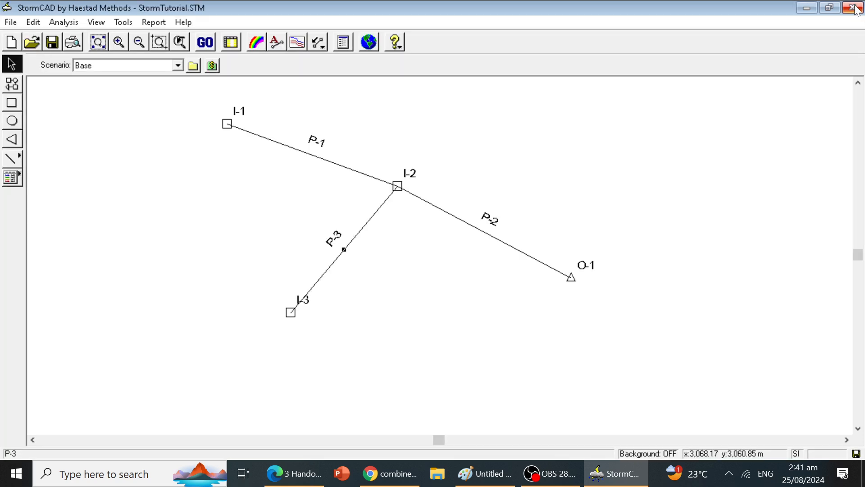
Plot the profile from I-1 to O-1, move the I-1, P-2 and P-1 labels clear of the lines, and close the plot
{"action": "left_click", "coordinate": [298, 43]}
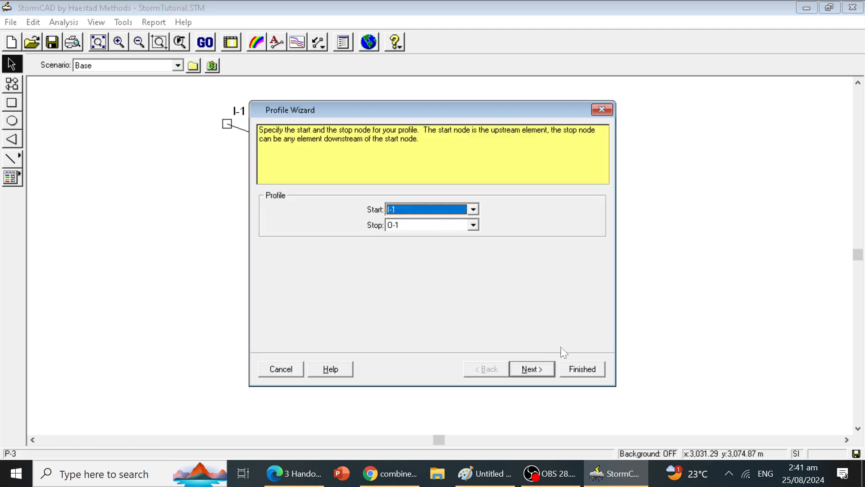
{"action": "left_click", "coordinate": [582, 369]}
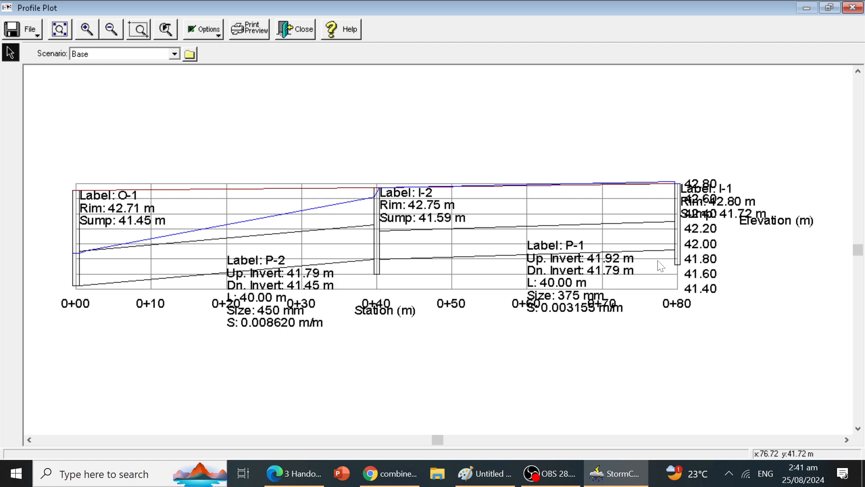
{"action": "left_click_drag", "start_coordinate": [737, 205], "coordinate": [711, 143]}
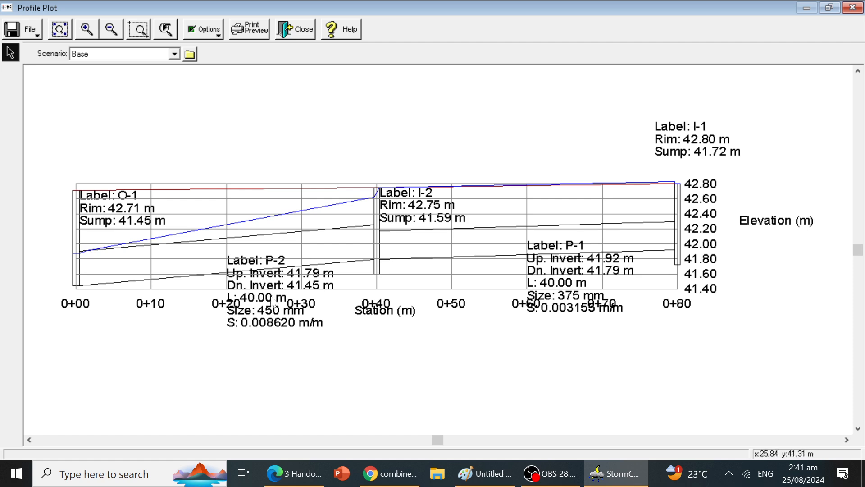
{"action": "left_click_drag", "start_coordinate": [272, 297], "coordinate": [266, 384]}
{"action": "left_click_drag", "start_coordinate": [561, 277], "coordinate": [549, 361]}
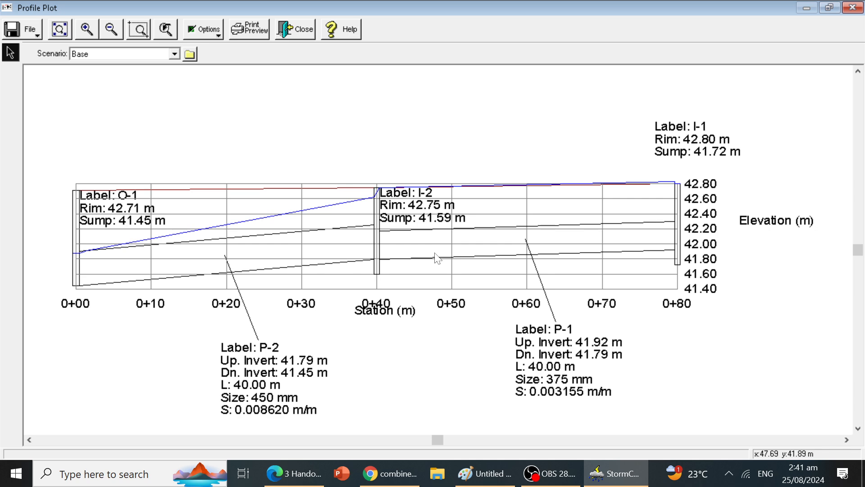
{"action": "left_click", "coordinate": [297, 29]}
Plot the profile from I-3 to O-1, move the P-2 and P-3 labels below the graph, and close the plot
{"action": "left_click", "coordinate": [297, 42]}
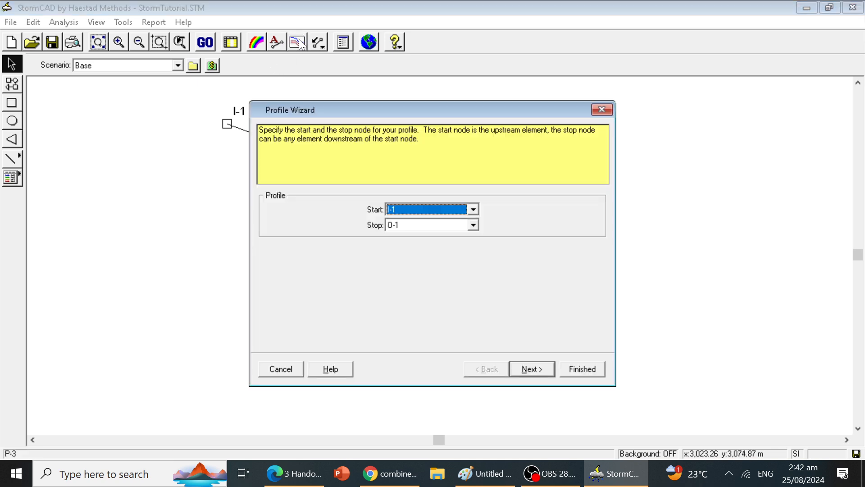
{"action": "left_click", "coordinate": [474, 209]}
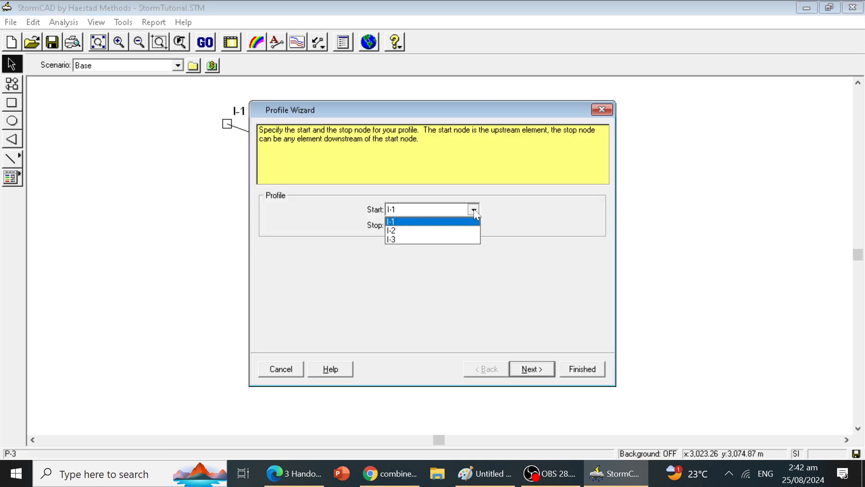
{"action": "left_click", "coordinate": [424, 239]}
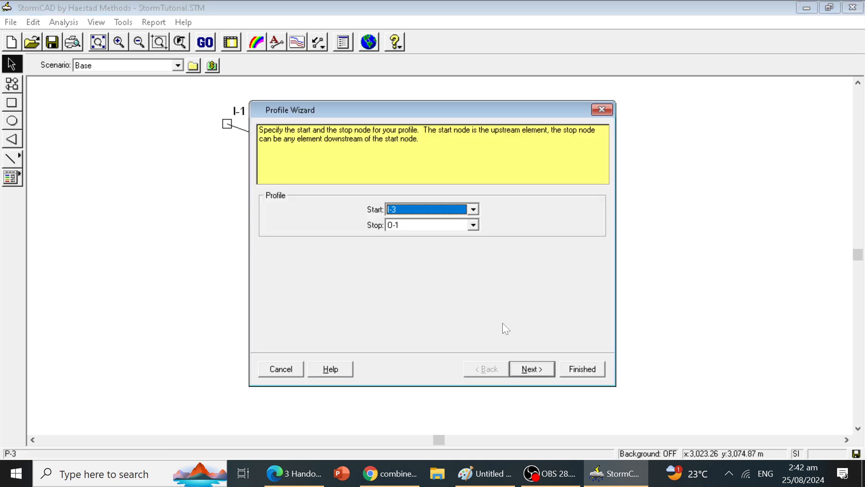
{"action": "left_click", "coordinate": [579, 369]}
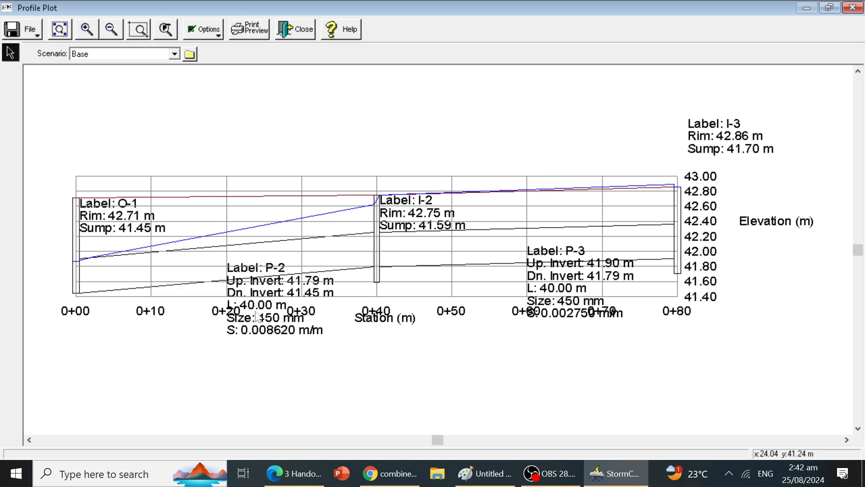
{"action": "left_click_drag", "start_coordinate": [257, 316], "coordinate": [213, 391]}
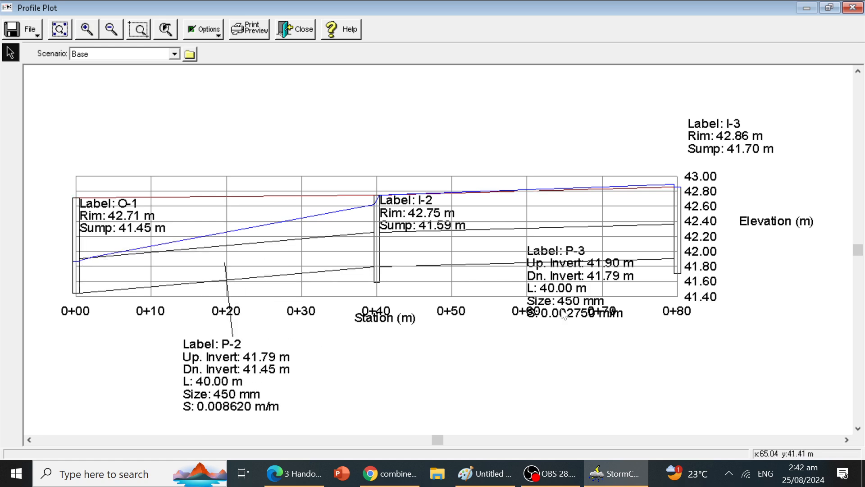
{"action": "left_click_drag", "start_coordinate": [564, 273], "coordinate": [550, 381]}
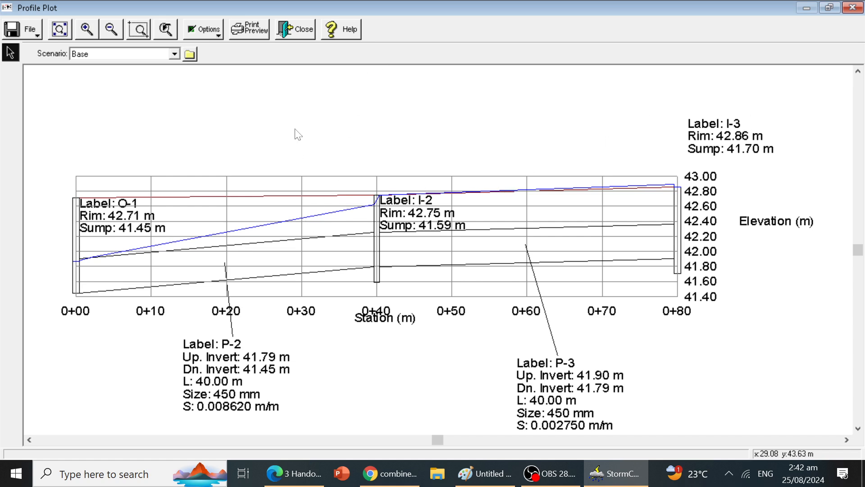
{"action": "left_click", "coordinate": [295, 29]}
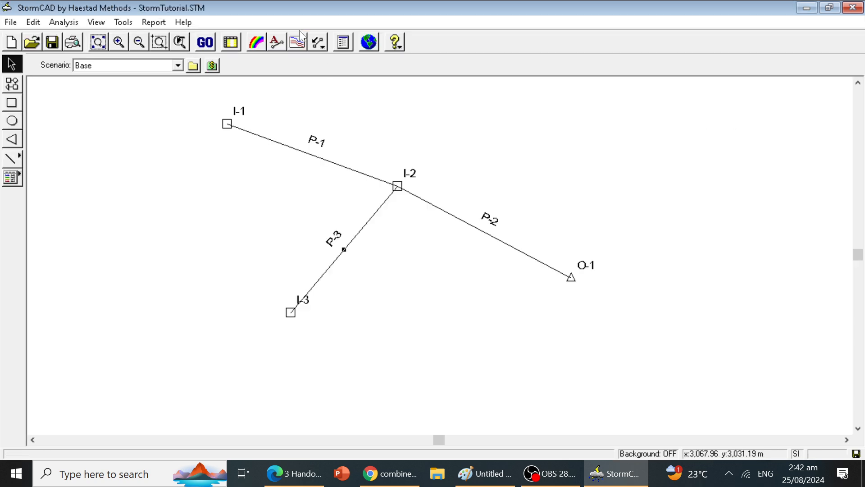
Recheck part (c) of the handout in Edge, return to StormCAD and save the project
{"action": "left_click", "coordinate": [294, 474]}
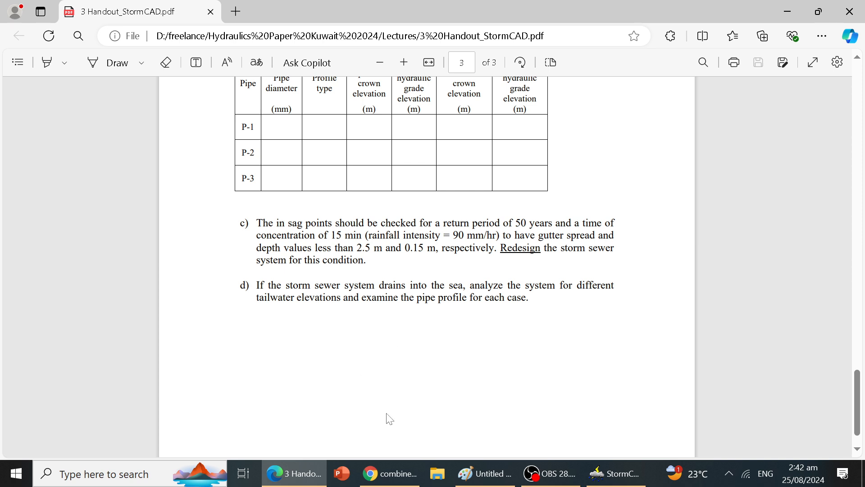
{"action": "left_click", "coordinate": [546, 483]}
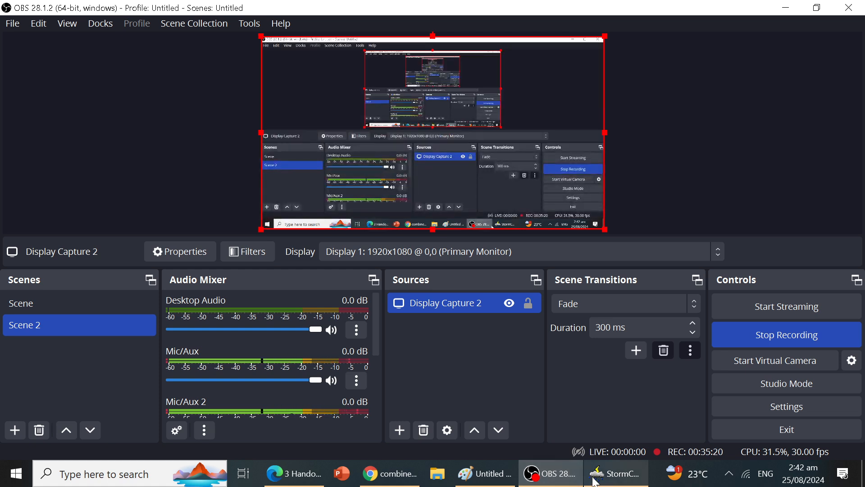
{"action": "left_click", "coordinate": [616, 475]}
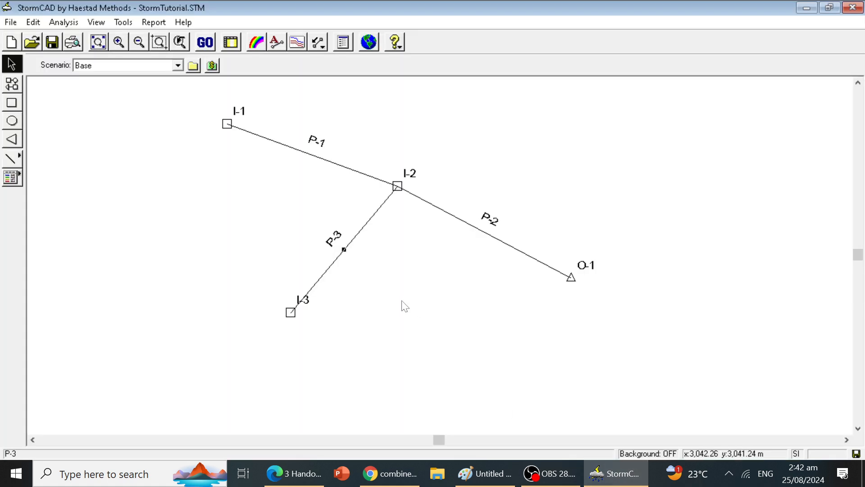
{"action": "left_click", "coordinate": [53, 42]}
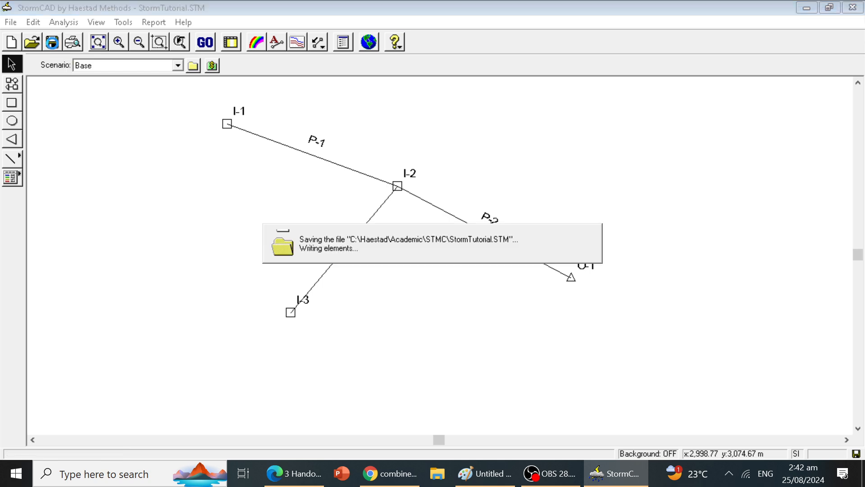
Run the Base scenario in Design mode for the 50 year return period, saving the design as a new physical properties alternative named 50yr-Design
{"action": "left_click", "coordinate": [213, 45]}
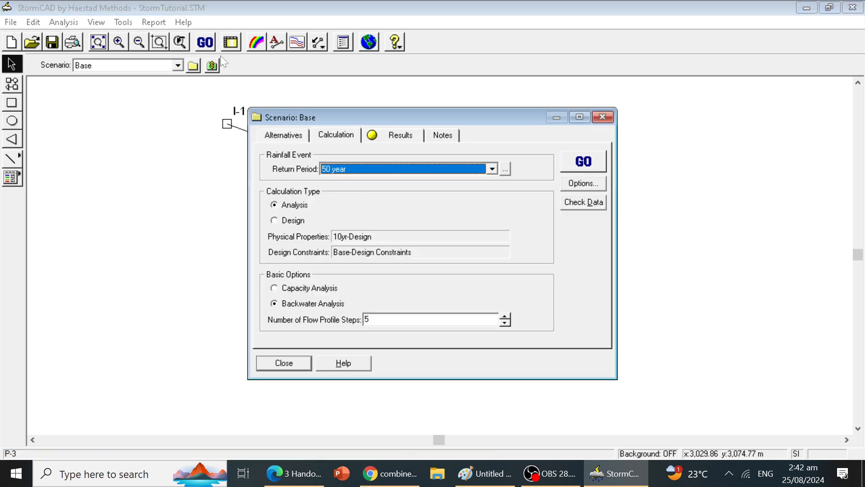
{"action": "left_click", "coordinate": [492, 169]}
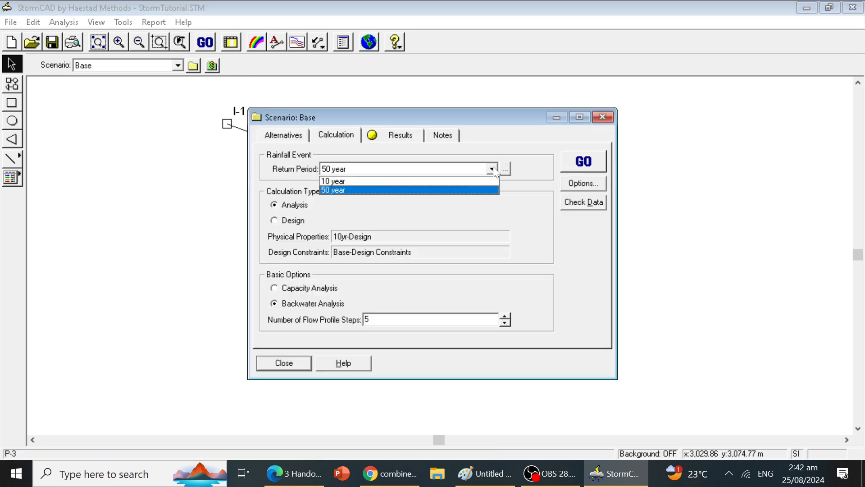
{"action": "left_click", "coordinate": [492, 169]}
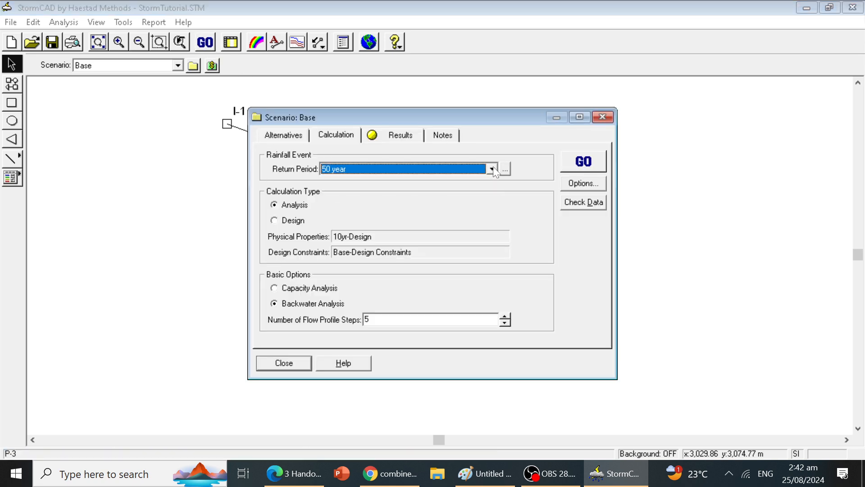
{"action": "left_click", "coordinate": [274, 220]}
{"action": "left_click", "coordinate": [583, 169]}
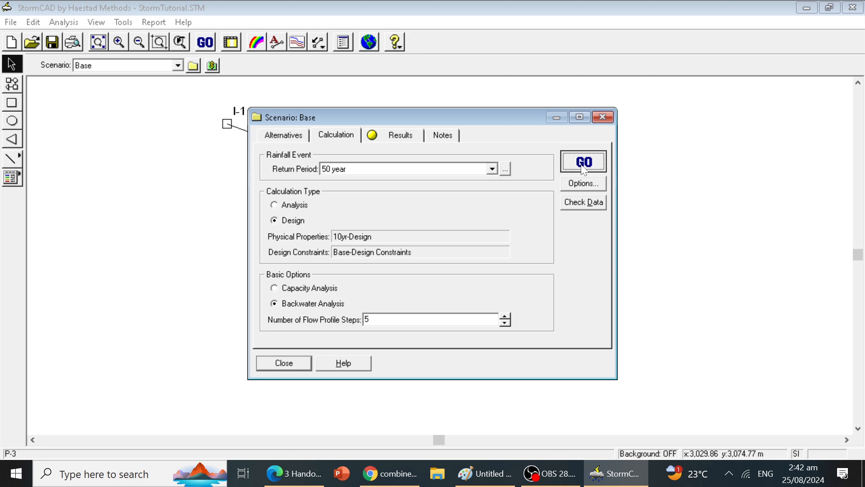
{"action": "left_click", "coordinate": [428, 297]}
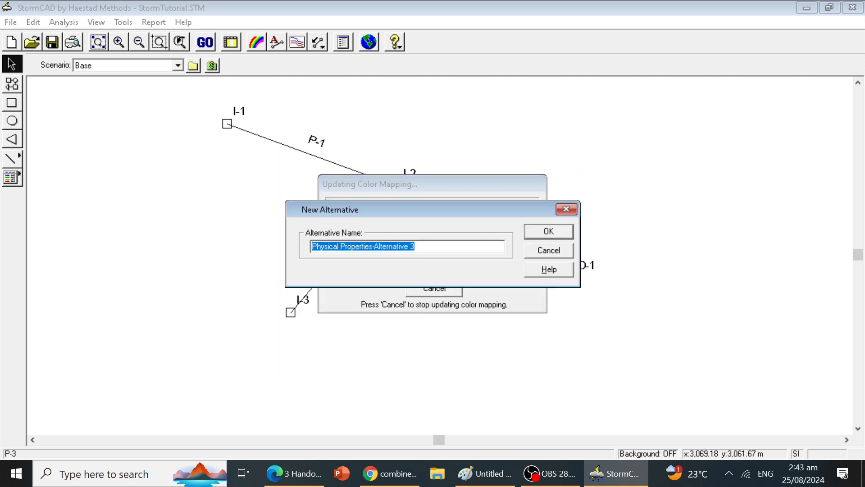
{"action": "type", "text": "50"}
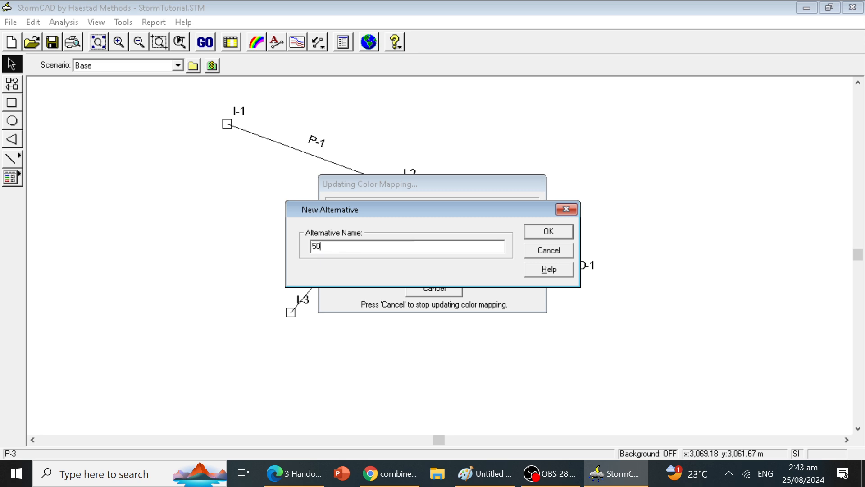
{"action": "type", "text": "yr-Design"}
{"action": "left_click", "coordinate": [563, 232]}
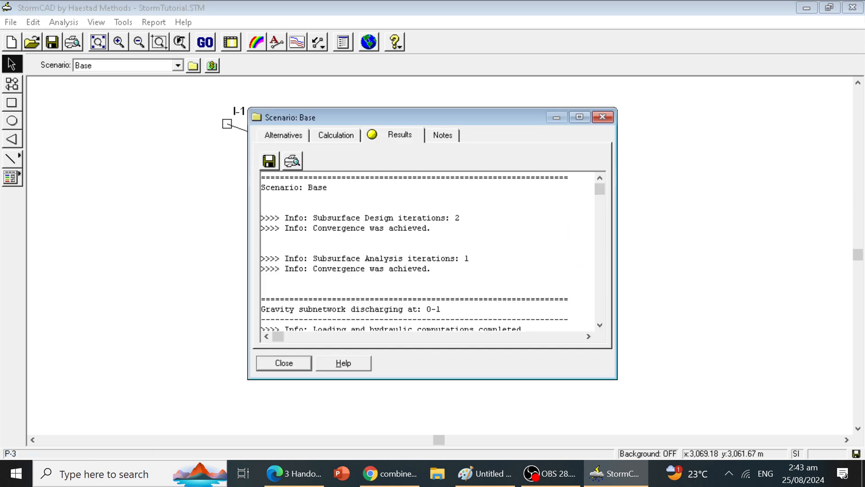
Review the Base scenario's design results, including the inlet warnings and surface network summary, and close the scenario window
{"action": "left_click", "coordinate": [579, 113]}
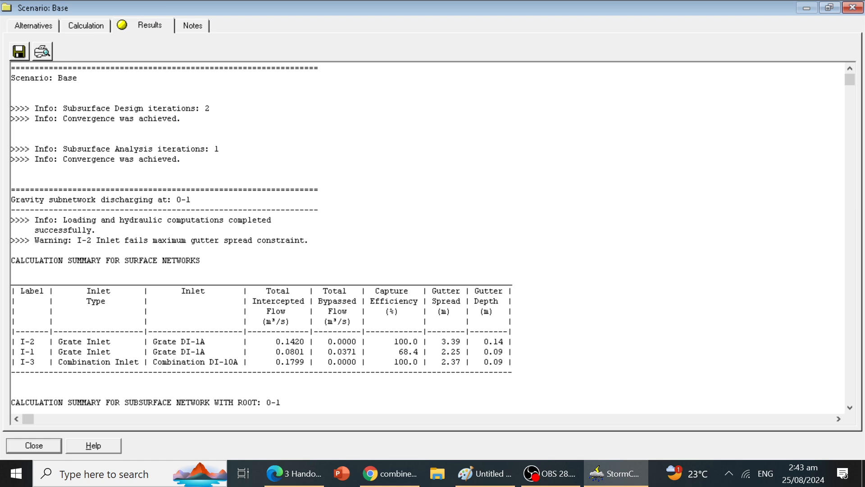
{"action": "left_click", "coordinate": [853, 8]}
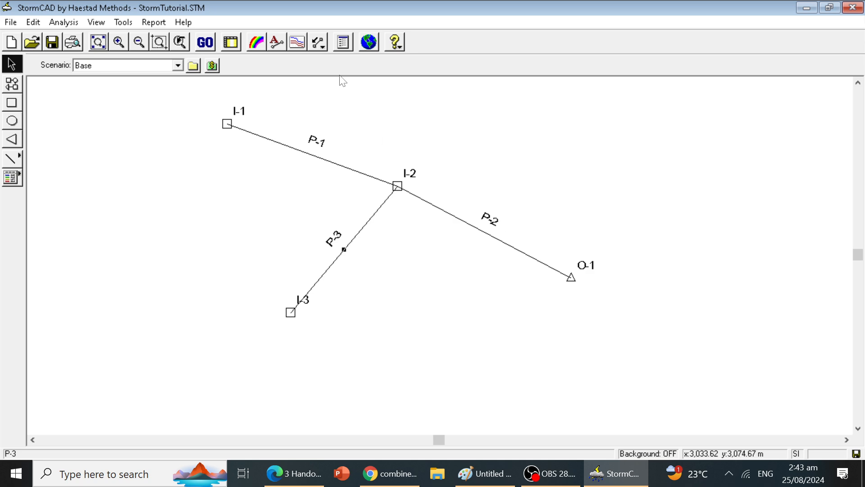
{"action": "left_click", "coordinate": [205, 42]}
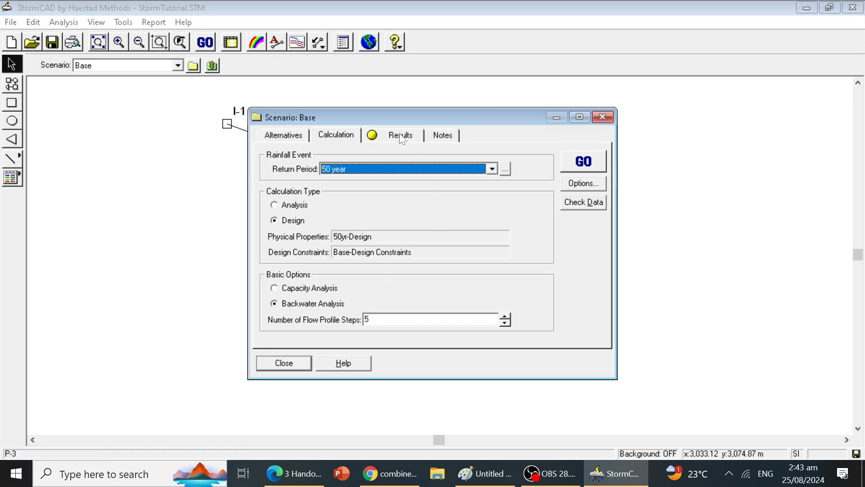
{"action": "left_click", "coordinate": [401, 135]}
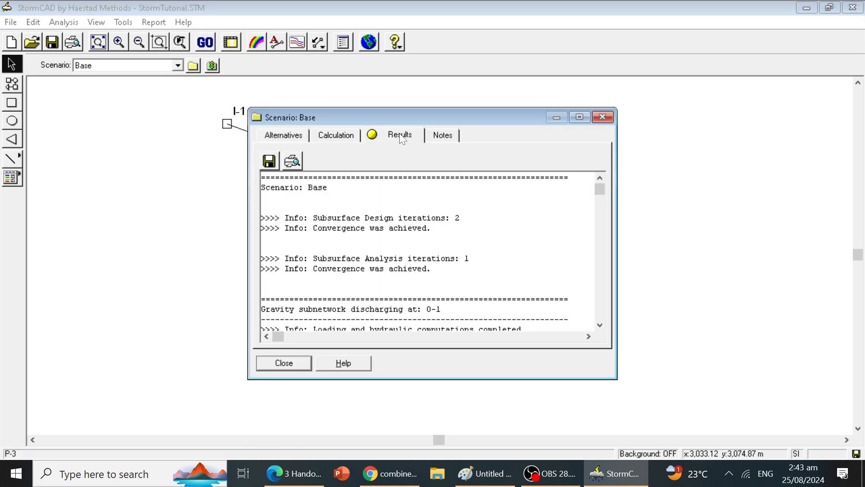
{"action": "left_click", "coordinate": [600, 324]}
{"action": "left_click", "coordinate": [600, 323]}
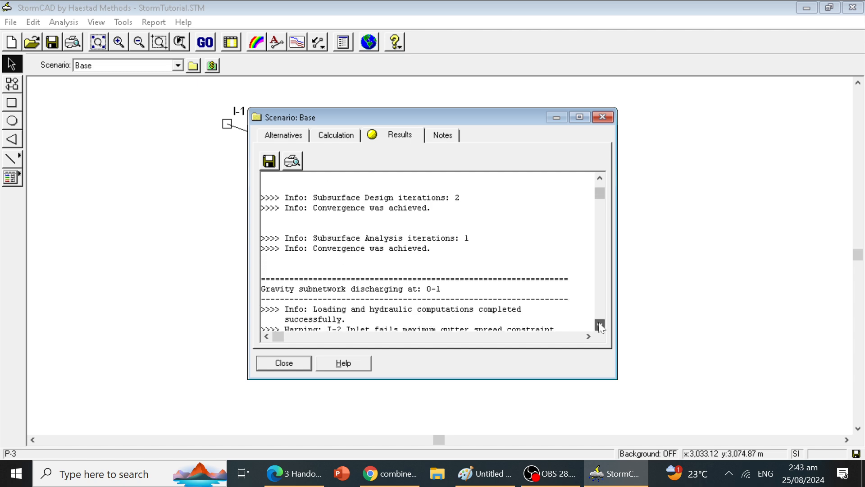
{"action": "left_click", "coordinate": [600, 324]}
{"action": "left_click", "coordinate": [600, 323]}
{"action": "left_click", "coordinate": [600, 324]}
{"action": "left_click", "coordinate": [600, 323]}
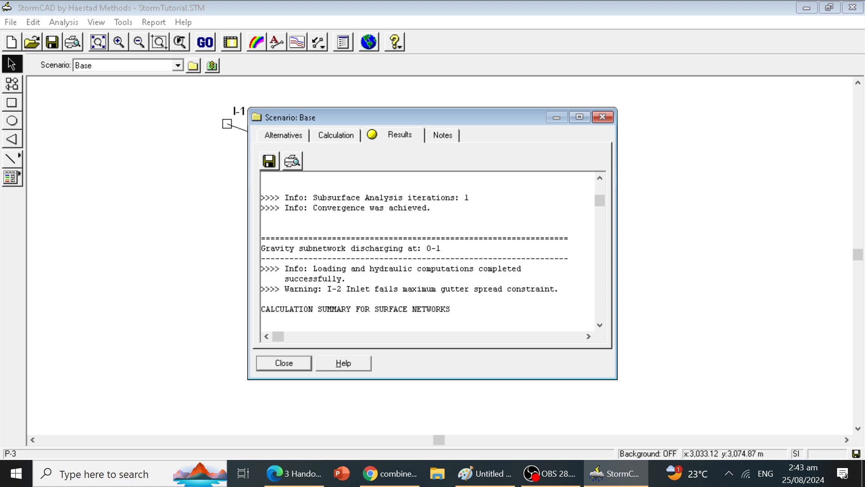
{"action": "left_click", "coordinate": [604, 116]}
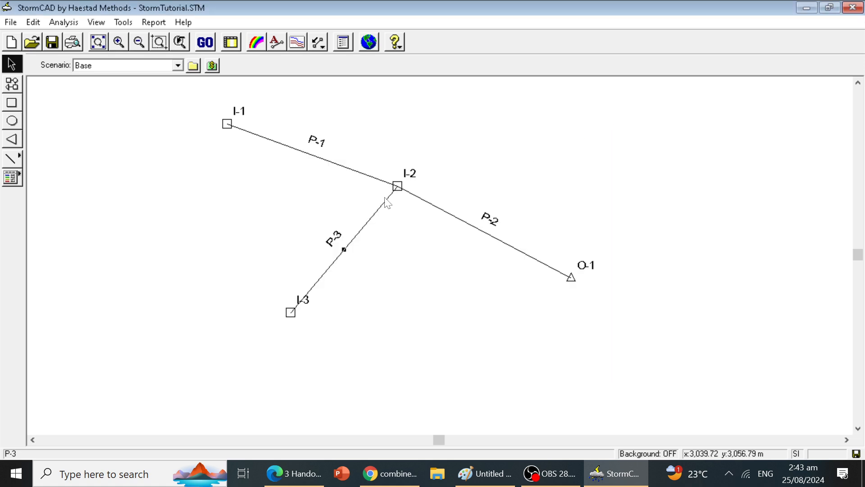
Change inlet I-2 to the Combination DI-10A type and reset the calculated results to N/A
{"action": "double_click", "coordinate": [398, 186]}
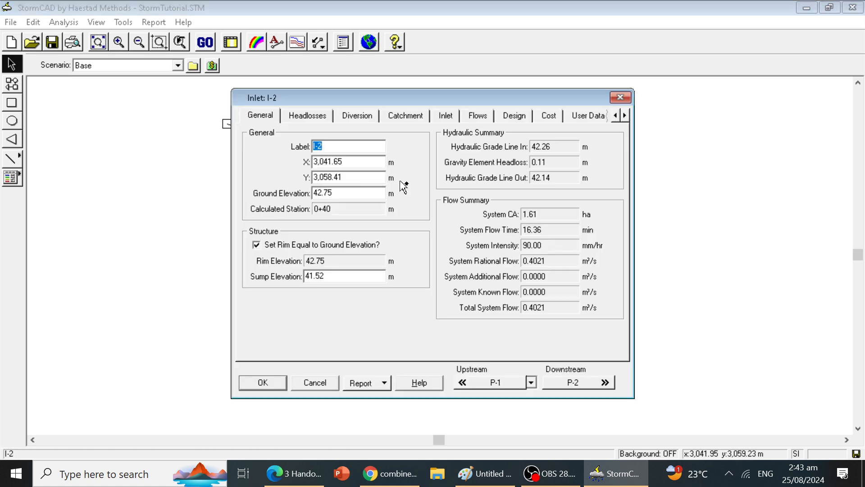
{"action": "left_click", "coordinate": [444, 116]}
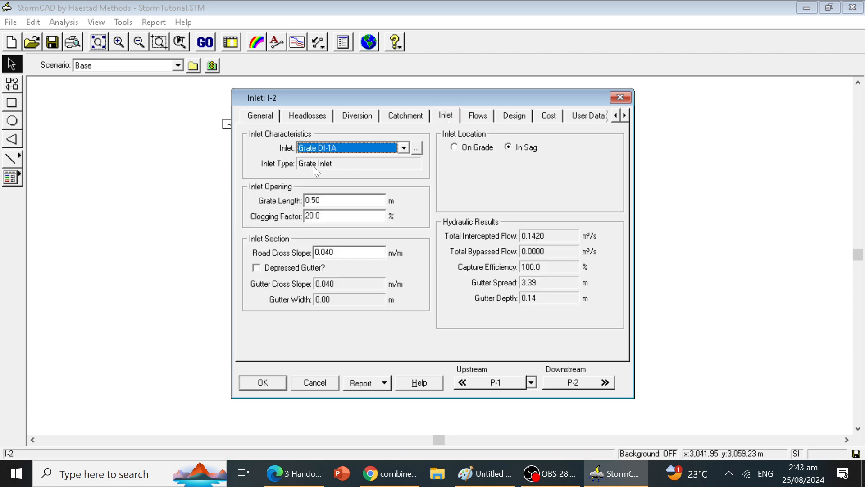
{"action": "left_click", "coordinate": [404, 148]}
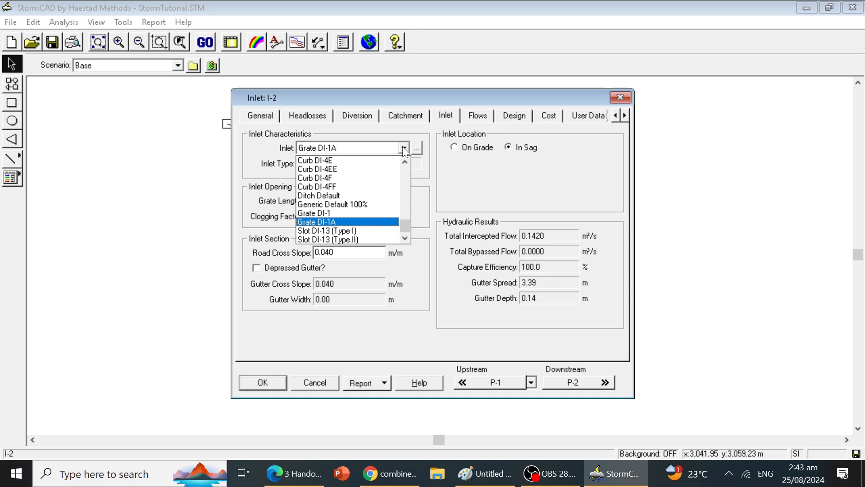
{"action": "left_click_drag", "start_coordinate": [404, 222], "coordinate": [411, 161]}
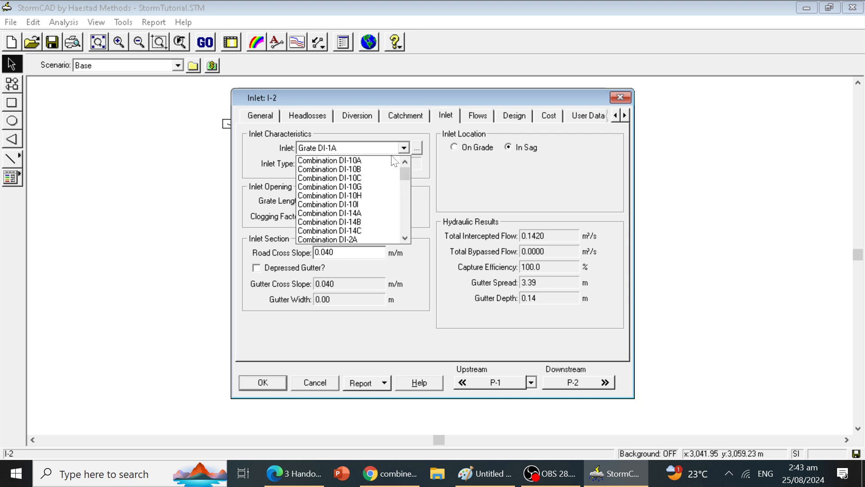
{"action": "left_click", "coordinate": [365, 161]}
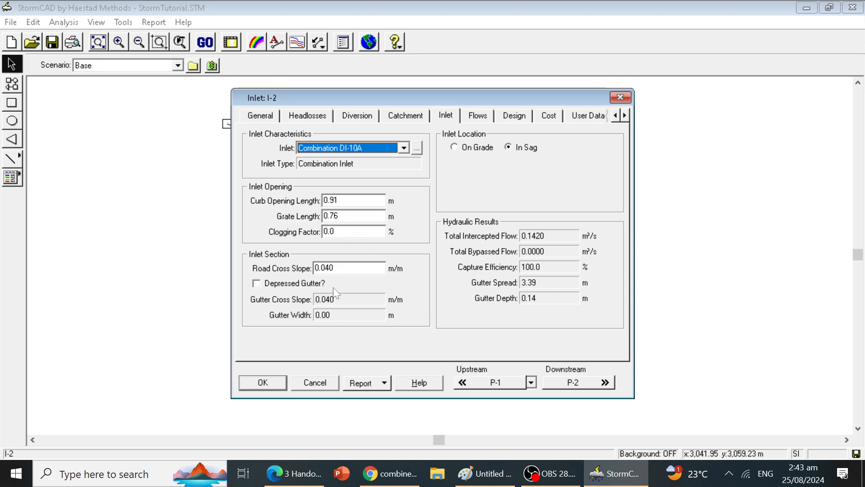
{"action": "left_click", "coordinate": [259, 389]}
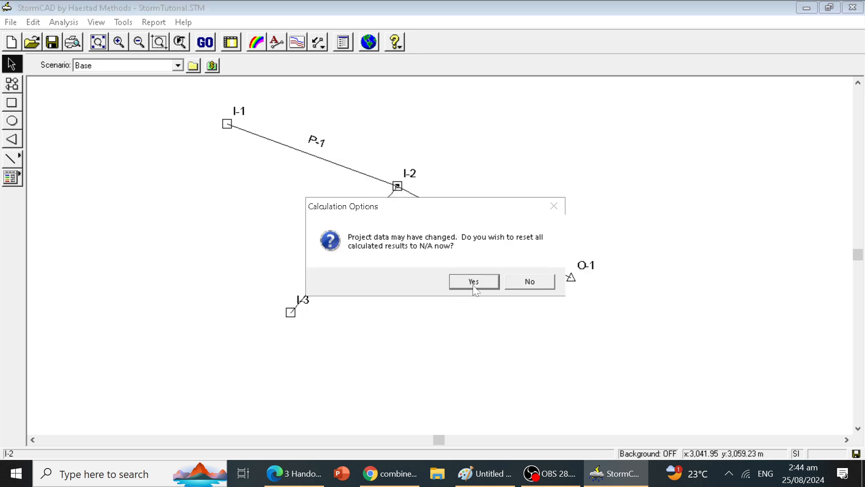
{"action": "left_click", "coordinate": [473, 283]}
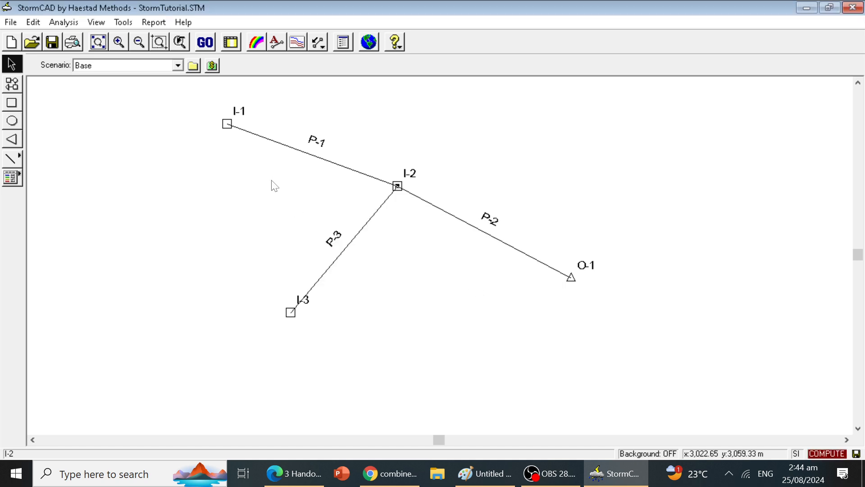
Run the Base scenario in Analysis mode for the 50 year return period, review the inlet and pipe summaries, and close the scenario window
{"action": "left_click", "coordinate": [205, 42]}
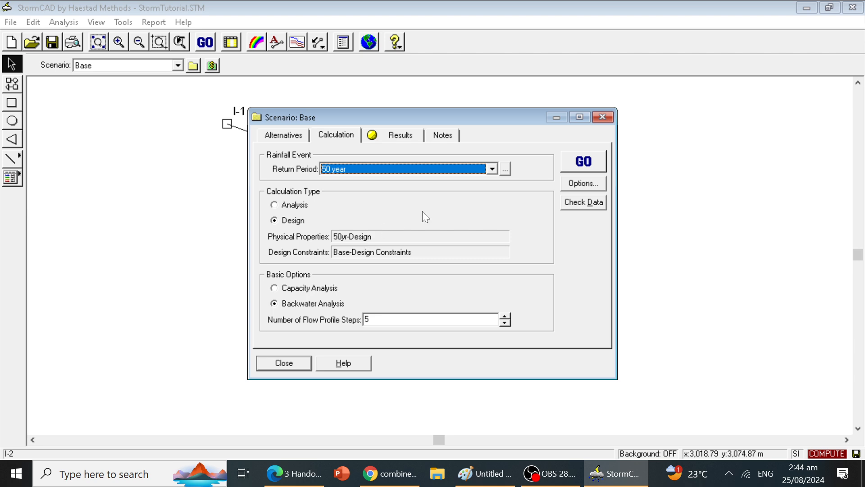
{"action": "left_click", "coordinate": [284, 206]}
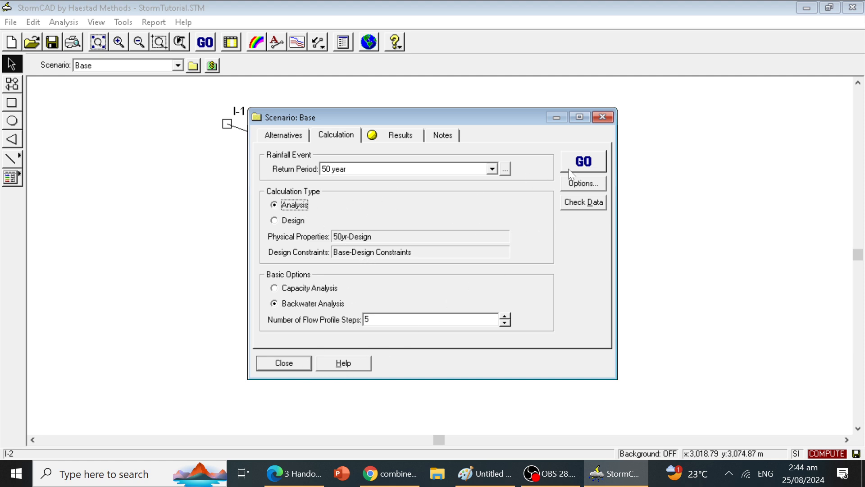
{"action": "left_click", "coordinate": [582, 169]}
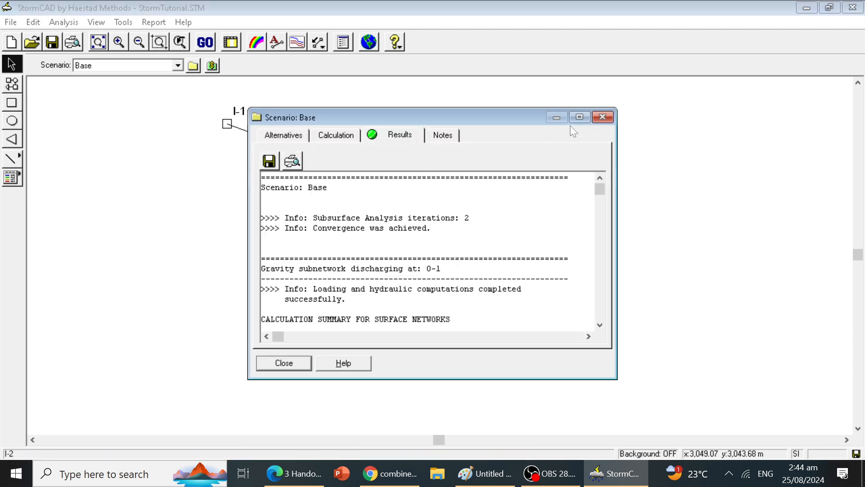
{"action": "left_click", "coordinate": [579, 118]}
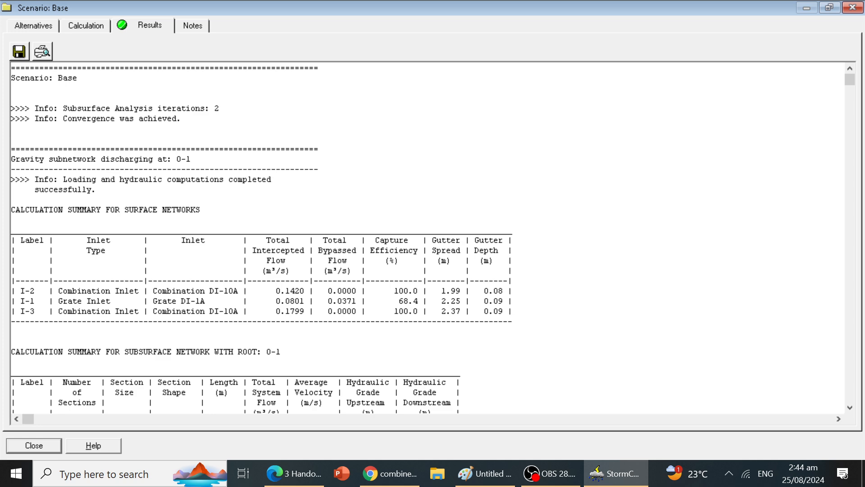
{"action": "left_click", "coordinate": [850, 408]}
{"action": "left_click", "coordinate": [850, 408]}
{"action": "left_click", "coordinate": [850, 408]}
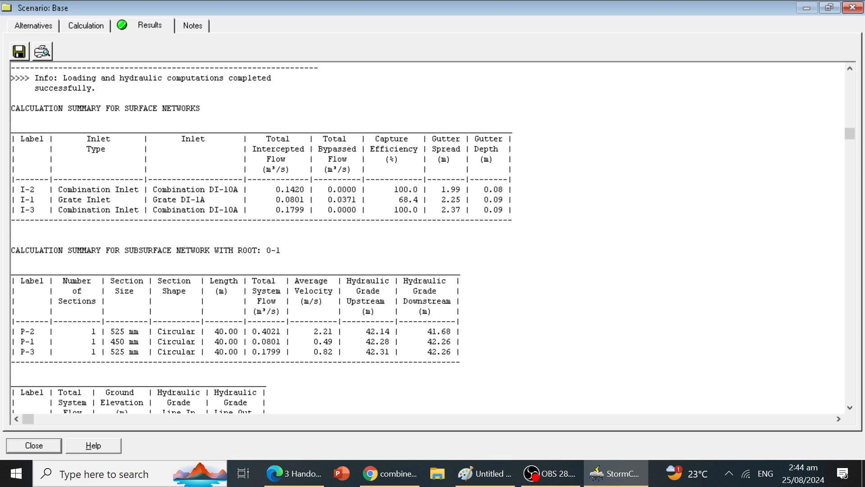
{"action": "left_click", "coordinate": [853, 8]}
Plot the profile from I-1 to O-1, move the P-1 and P-2 labels below the graph, and close the plot
{"action": "left_click", "coordinate": [296, 46]}
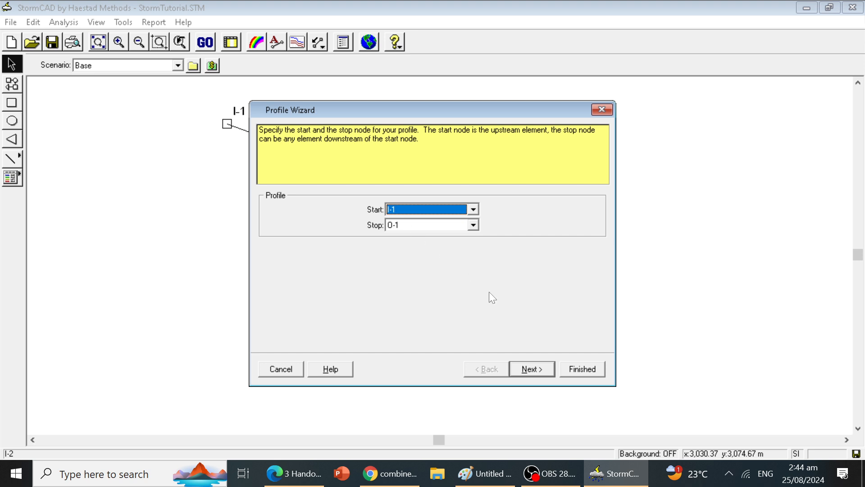
{"action": "left_click", "coordinate": [596, 369]}
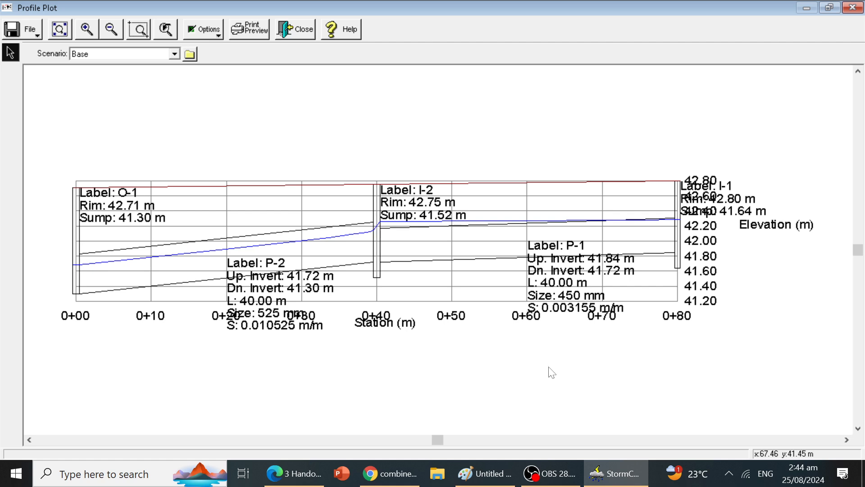
{"action": "left_click_drag", "start_coordinate": [552, 272], "coordinate": [514, 373]}
{"action": "left_click_drag", "start_coordinate": [243, 289], "coordinate": [130, 383]}
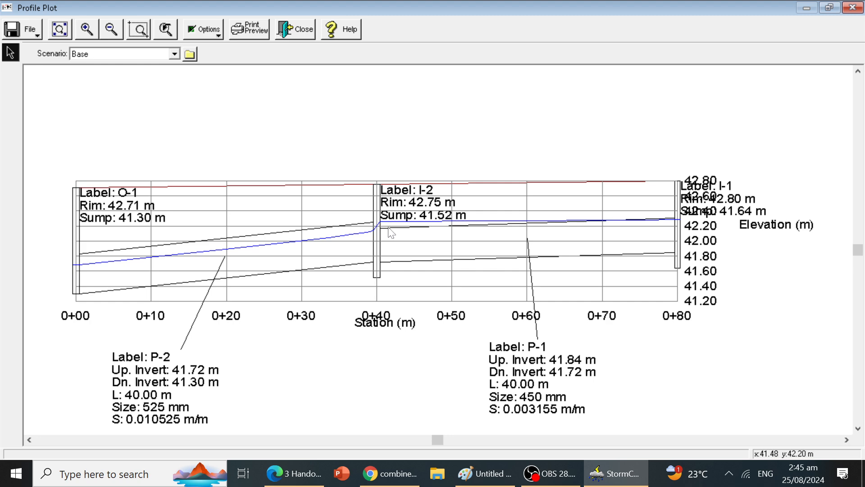
{"action": "left_click", "coordinate": [296, 29]}
Check handout part (d), and in StormCAD give outlet O-1 a User-Specified tailwater elevation of 41 m, resetting the calculated results to N/A
{"action": "left_click", "coordinate": [294, 474]}
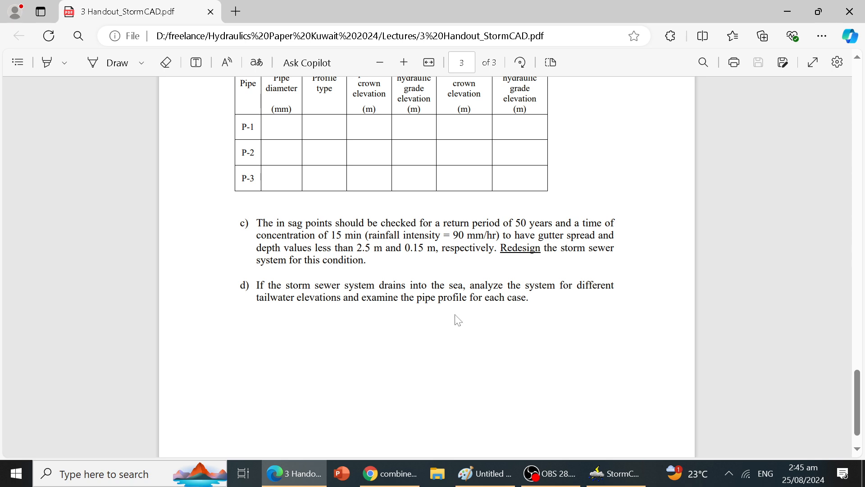
{"action": "left_click", "coordinate": [614, 482]}
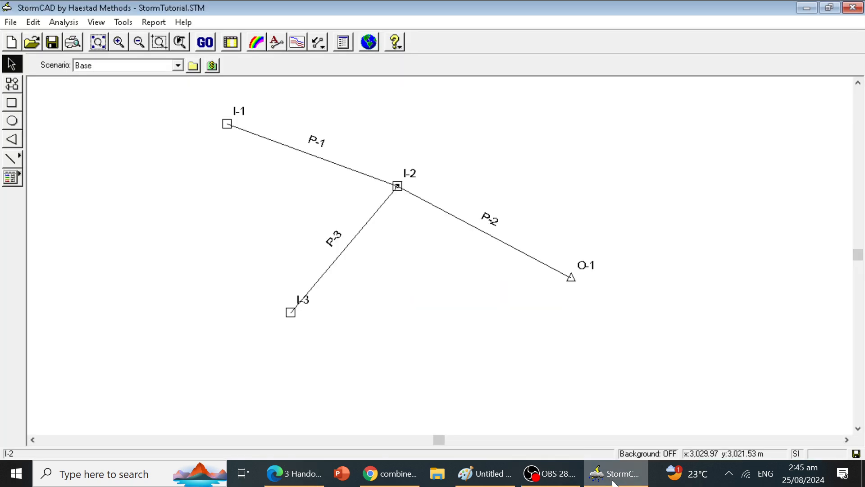
{"action": "double_click", "coordinate": [572, 278]}
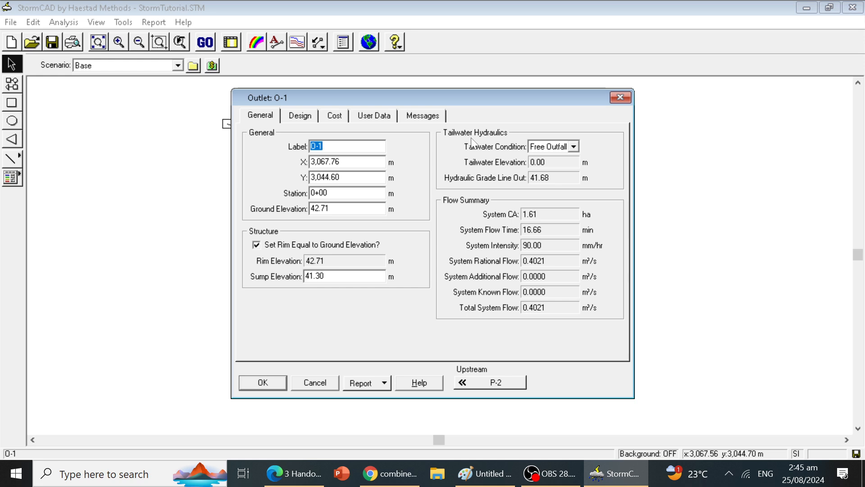
{"action": "left_click", "coordinate": [574, 146]}
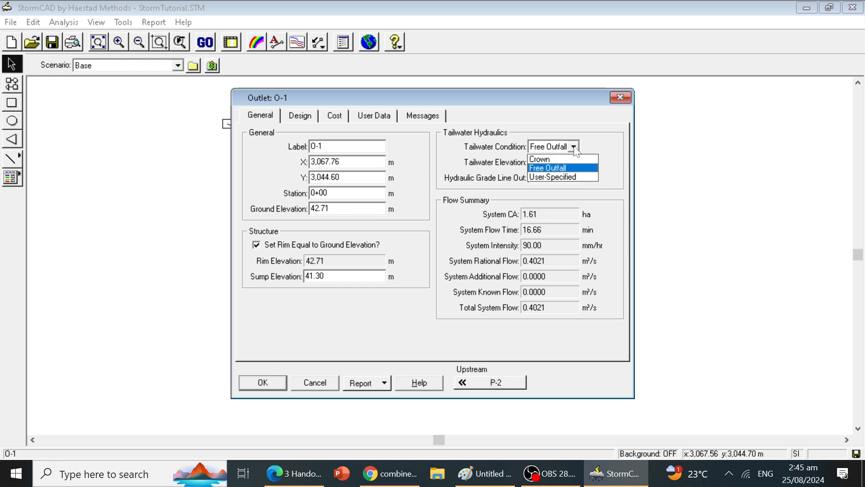
{"action": "left_click", "coordinate": [553, 176]}
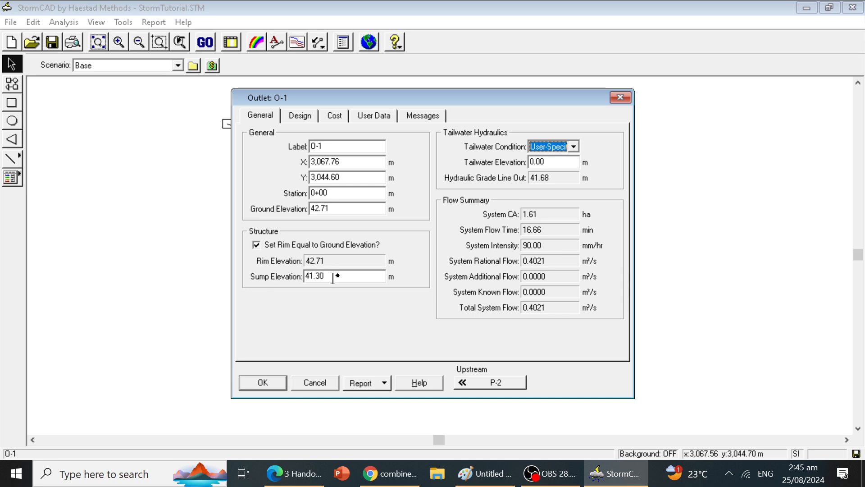
{"action": "left_click", "coordinate": [550, 162]}
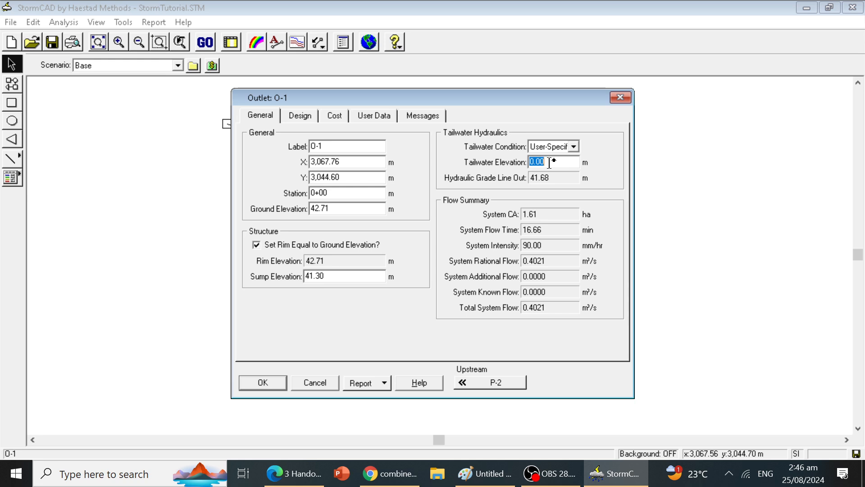
{"action": "type", "text": "41"}
{"action": "left_click", "coordinate": [266, 383]}
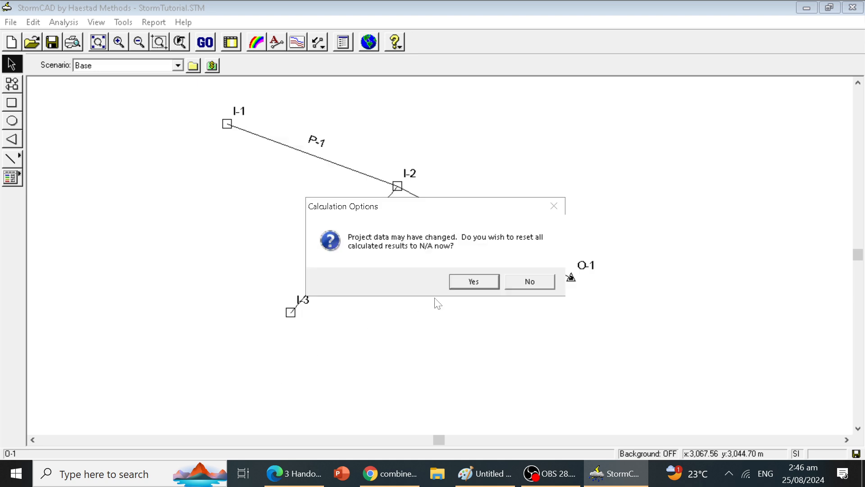
{"action": "left_click", "coordinate": [474, 281]}
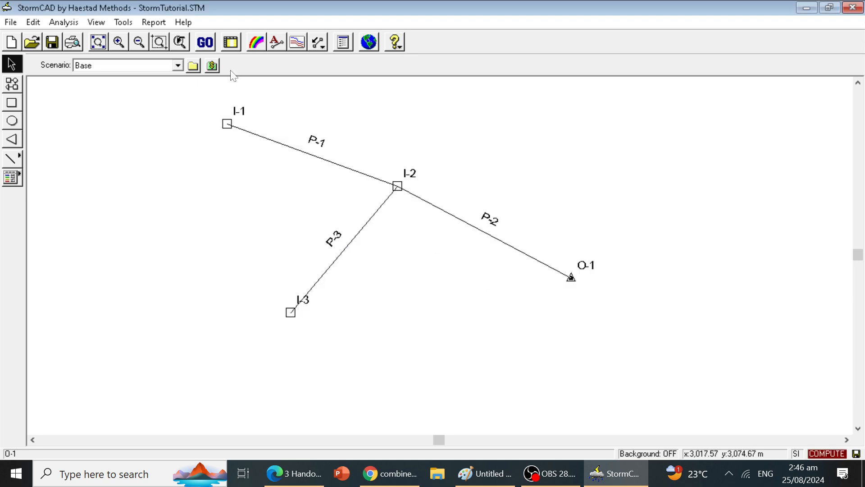
Run the 50 year Base scenario analysis for the 41 m tailwater, review the surface network summary, and close the scenario window
{"action": "left_click", "coordinate": [205, 43]}
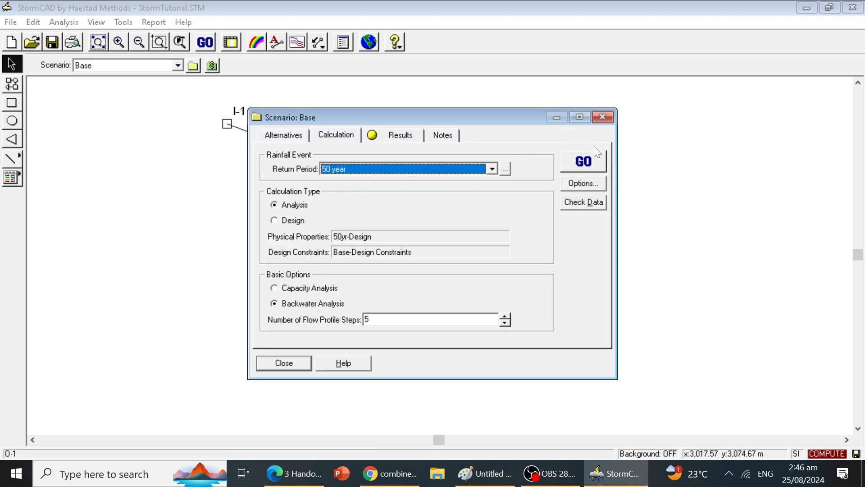
{"action": "left_click", "coordinate": [592, 164]}
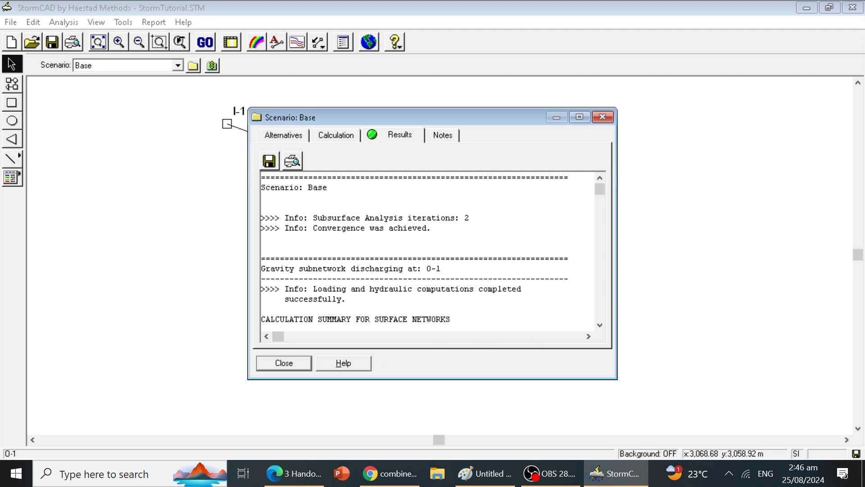
{"action": "left_click", "coordinate": [600, 324]}
{"action": "left_click", "coordinate": [600, 325]}
{"action": "left_click", "coordinate": [600, 324]}
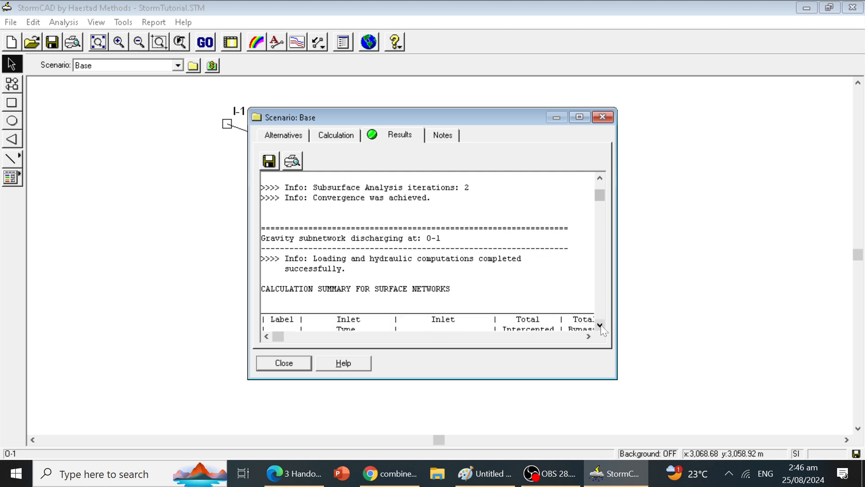
{"action": "left_click", "coordinate": [600, 325]}
{"action": "left_click", "coordinate": [600, 325]}
{"action": "left_click", "coordinate": [600, 324]}
{"action": "left_click", "coordinate": [600, 324]}
{"action": "left_click", "coordinate": [600, 324]}
{"action": "left_click", "coordinate": [600, 324]}
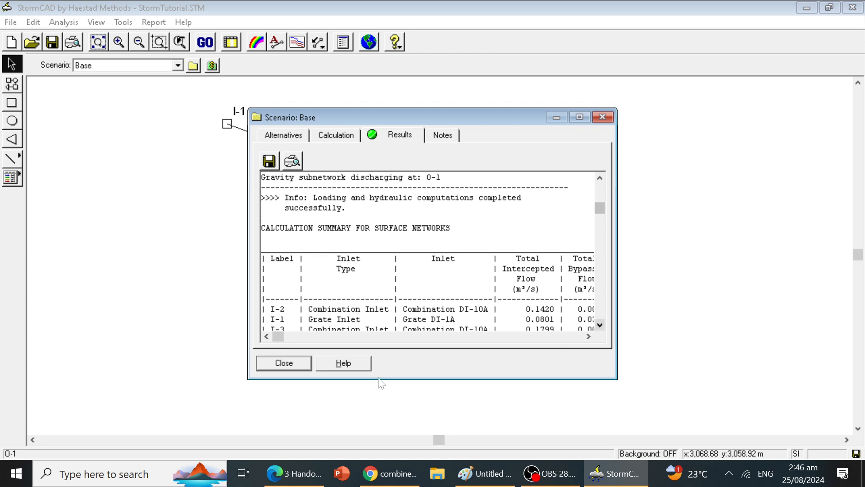
{"action": "left_click", "coordinate": [284, 363]}
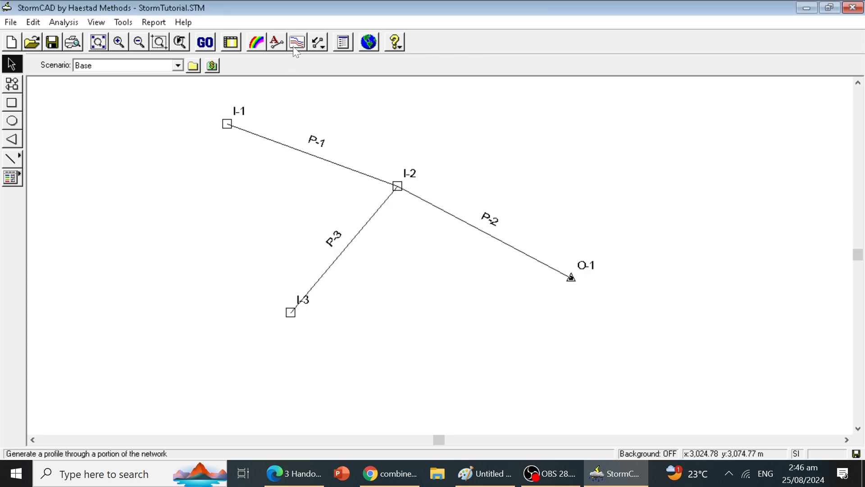
Plot the profile from I-1 to O-1, examine the hydraulic grade line at the outlet, and close the plot
{"action": "left_click", "coordinate": [295, 47]}
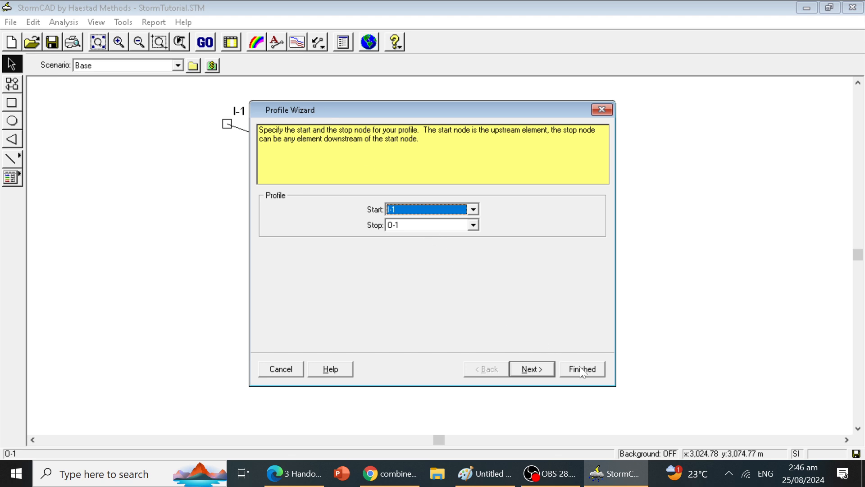
{"action": "left_click", "coordinate": [582, 370]}
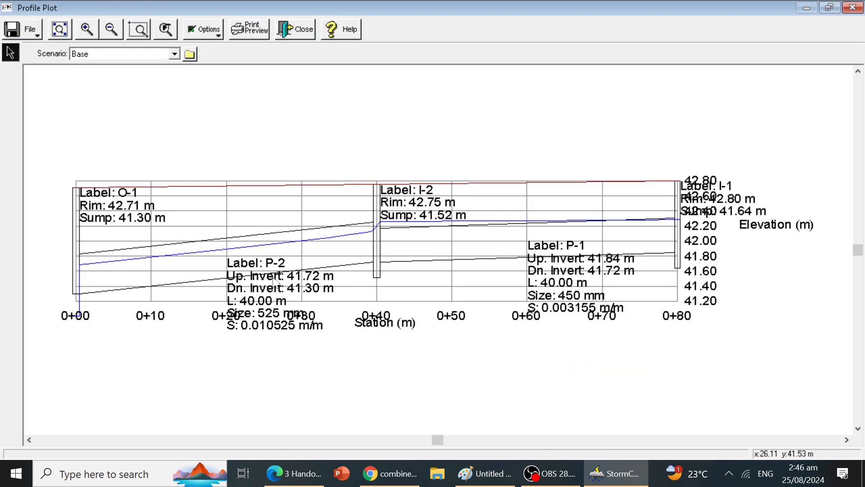
{"action": "left_click", "coordinate": [861, 8]}
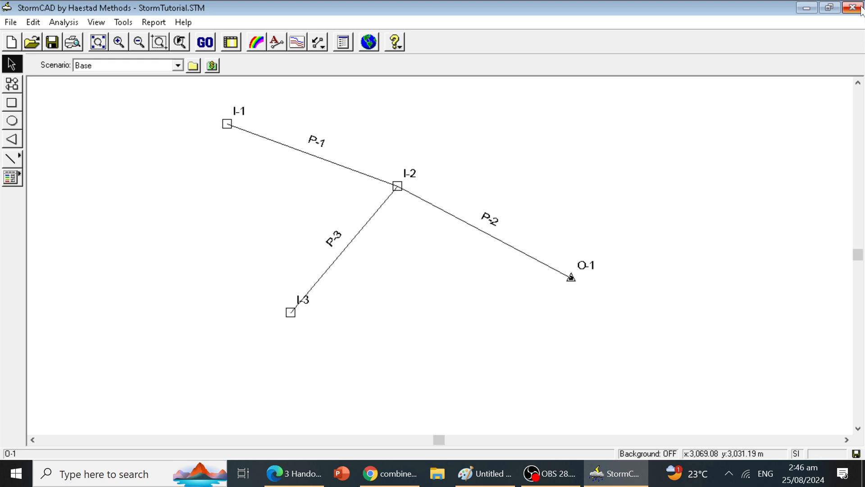
Set outlet O-1's tailwater elevation to 41.3 m and reset the calculated results to N/A
{"action": "double_click", "coordinate": [571, 277]}
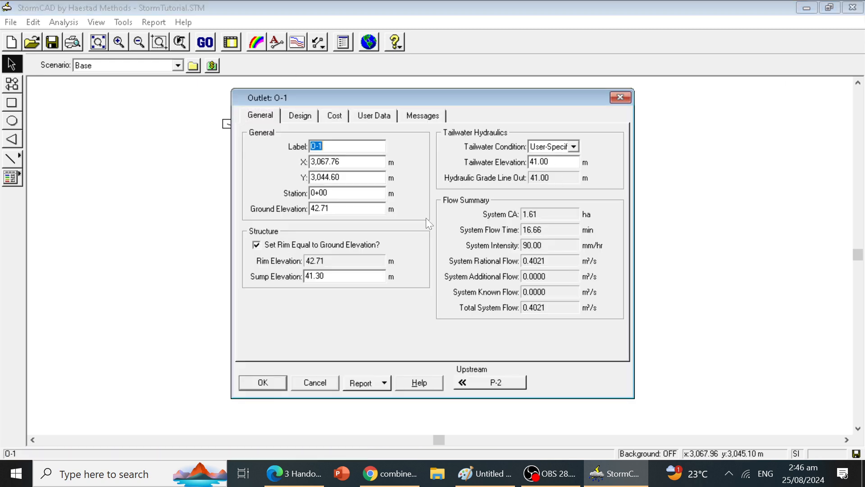
{"action": "double_click", "coordinate": [550, 163]}
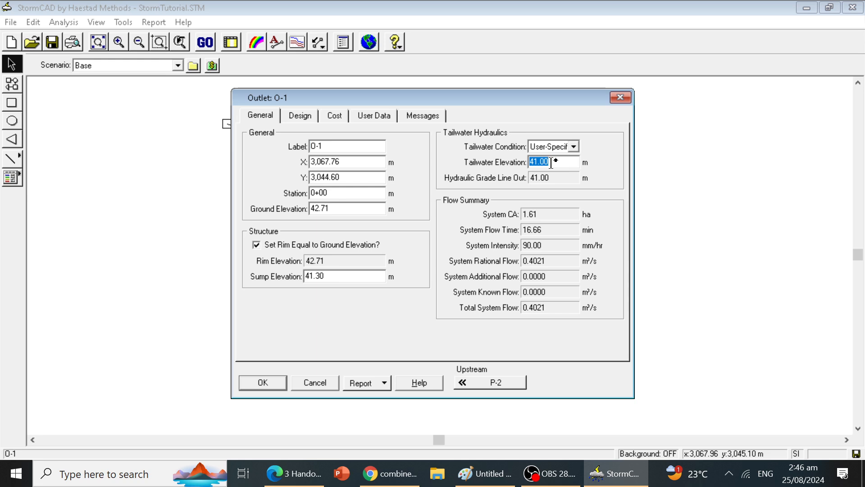
{"action": "type", "text": "41.3"}
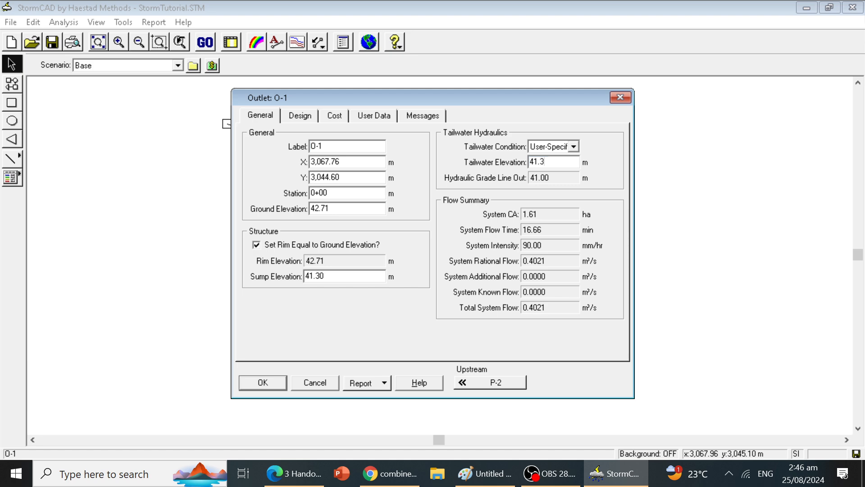
{"action": "left_click", "coordinate": [268, 380]}
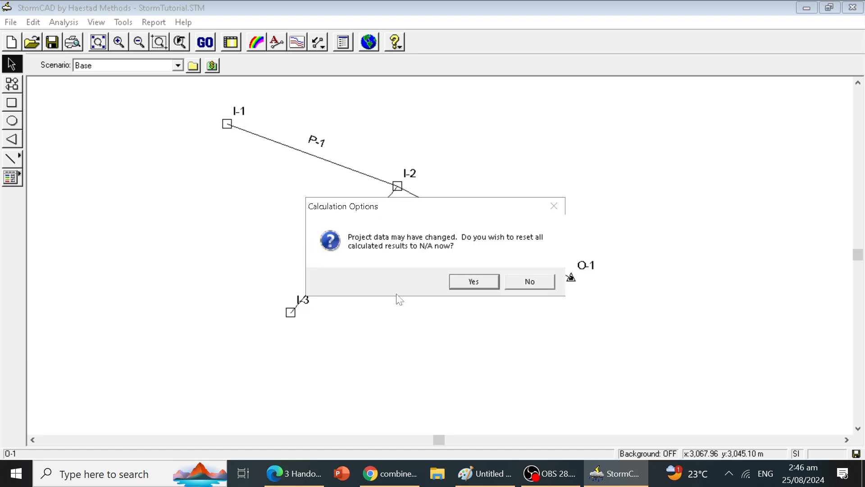
{"action": "left_click", "coordinate": [459, 283]}
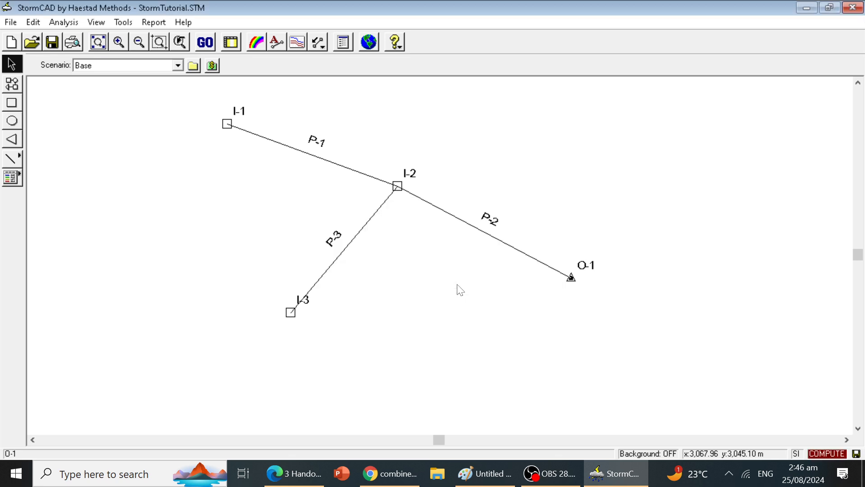
Run the Base scenario analysis for the 41.3 m tailwater, review the calculation results, and close the scenario window
{"action": "left_click", "coordinate": [210, 45]}
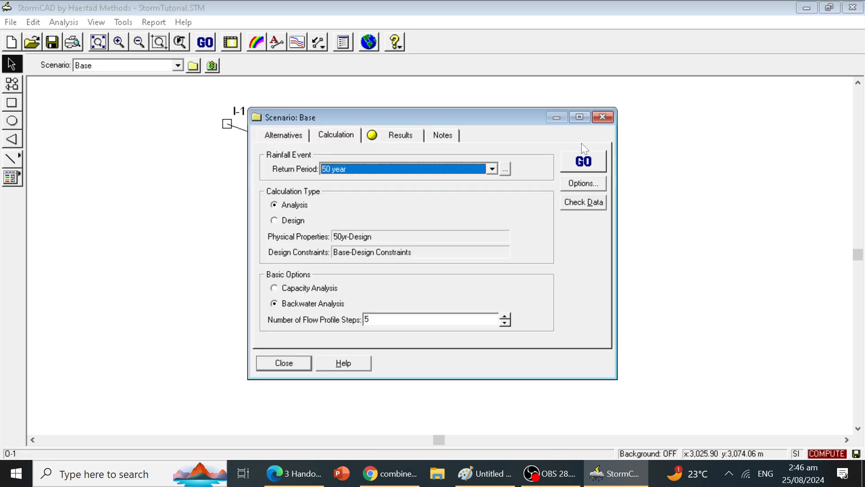
{"action": "left_click", "coordinate": [586, 163]}
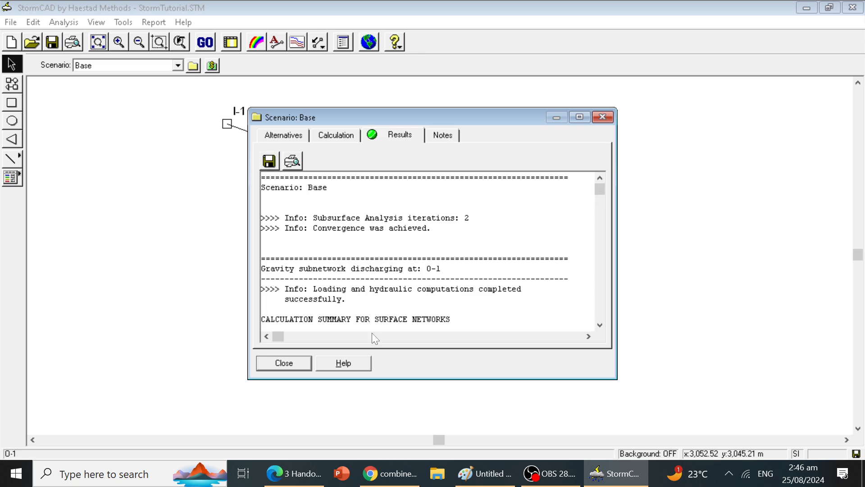
{"action": "left_click", "coordinate": [600, 324]}
{"action": "left_click", "coordinate": [600, 324]}
{"action": "left_click", "coordinate": [600, 324]}
{"action": "left_click", "coordinate": [600, 324]}
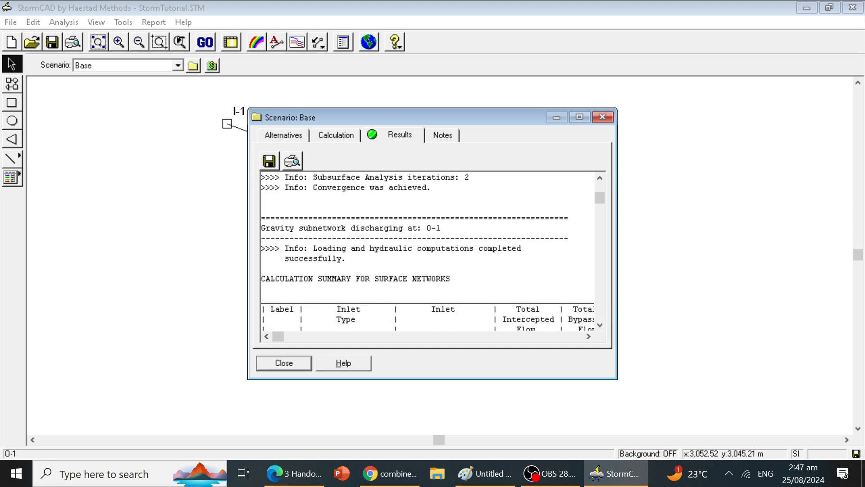
{"action": "left_click", "coordinate": [285, 362]}
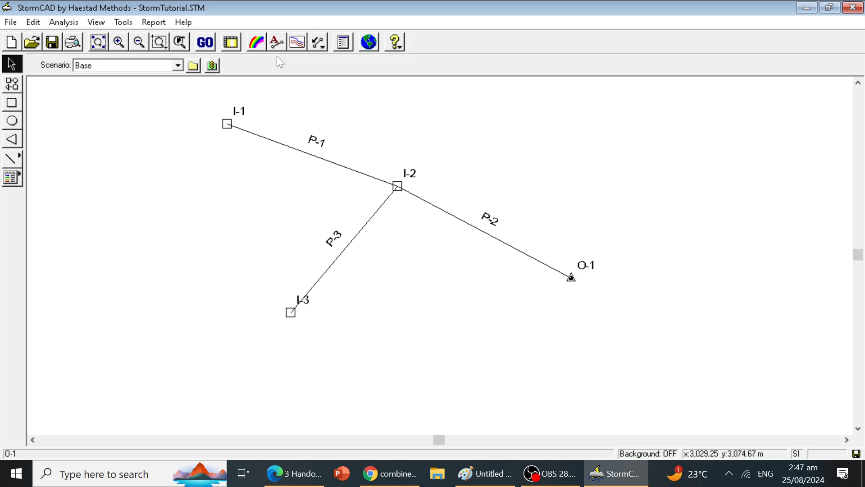
Set outlet O-1's tailwater elevation to 42.71 m, equal to its ground elevation, and reset the calculated results to N/A
{"action": "double_click", "coordinate": [572, 277]}
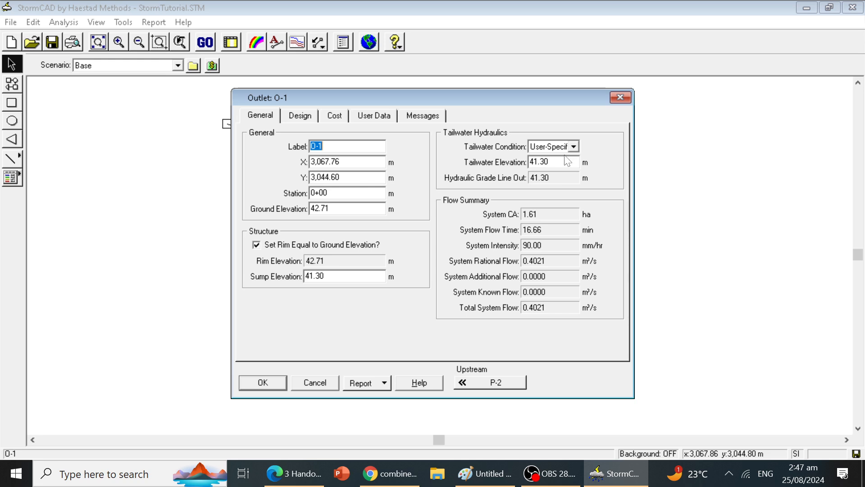
{"action": "left_click", "coordinate": [554, 163]}
{"action": "type", "text": "42.71"}
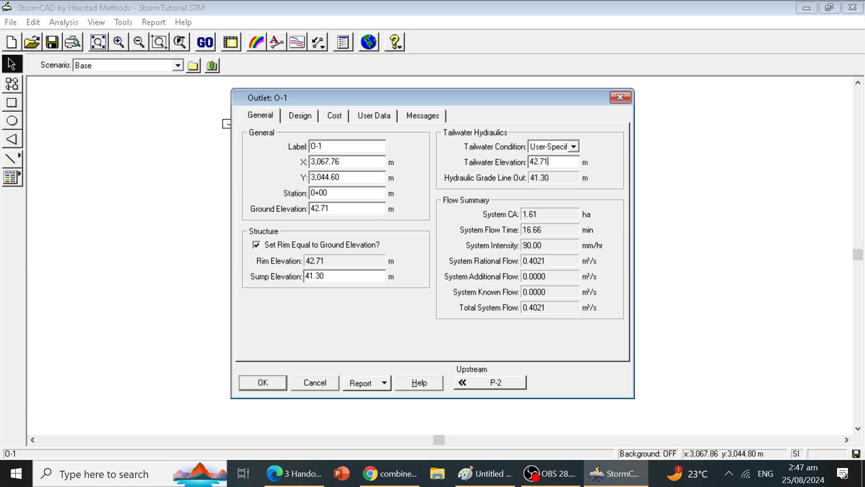
{"action": "left_click", "coordinate": [273, 384]}
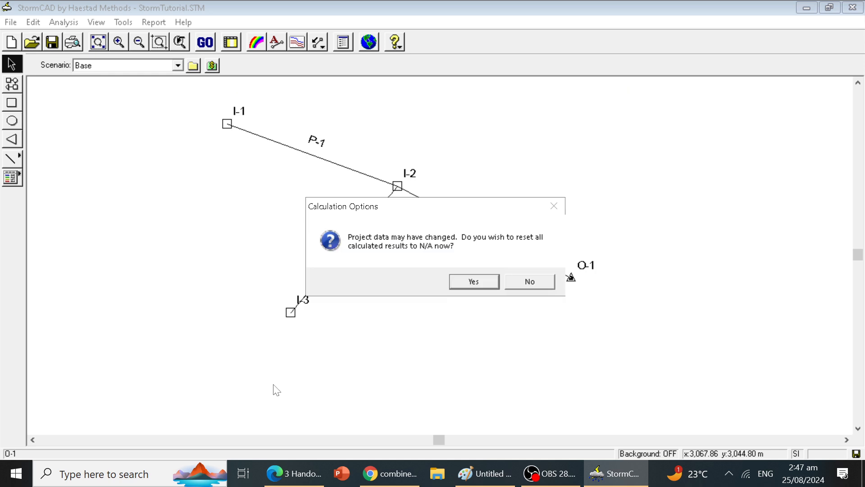
{"action": "left_click", "coordinate": [472, 283]}
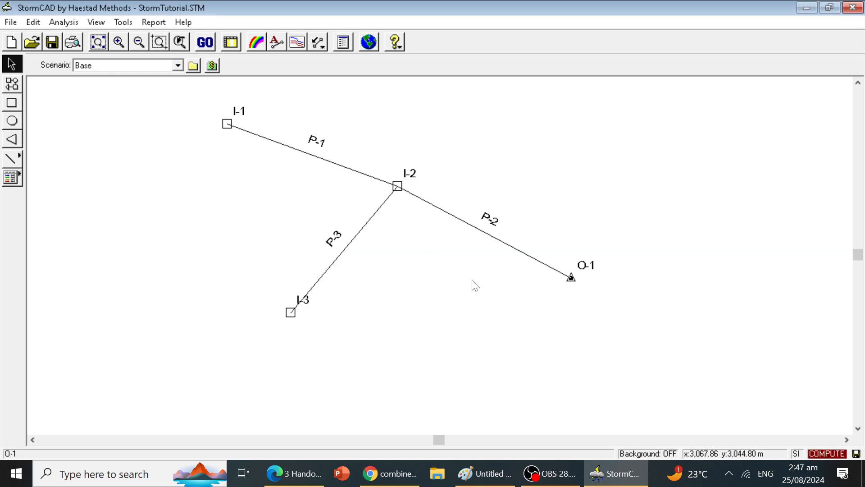
Run the Base scenario analysis for the 42.71 m tailwater, review the results for warnings, and close the scenario window
{"action": "left_click", "coordinate": [205, 42]}
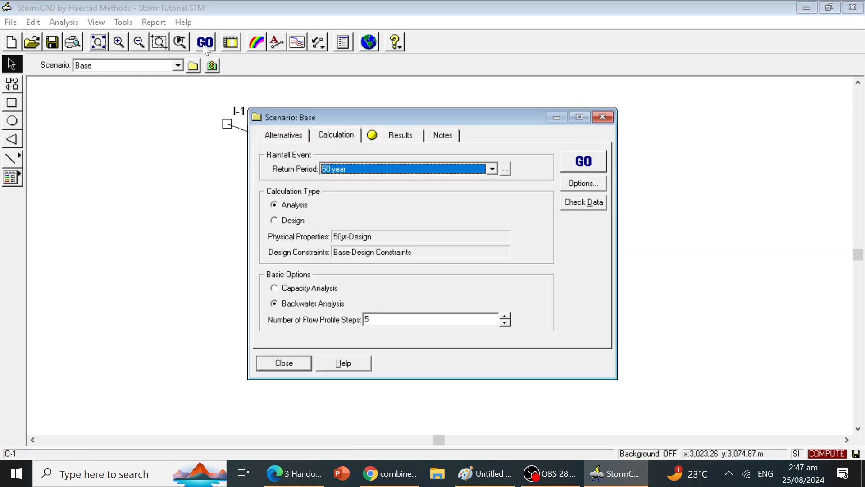
{"action": "left_click", "coordinate": [585, 167]}
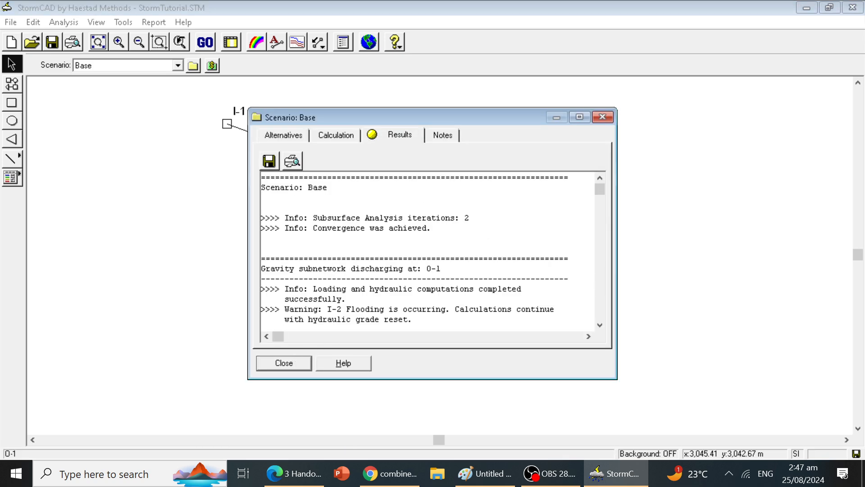
{"action": "left_click", "coordinate": [600, 324]}
{"action": "left_click", "coordinate": [600, 324]}
{"action": "left_click", "coordinate": [600, 325]}
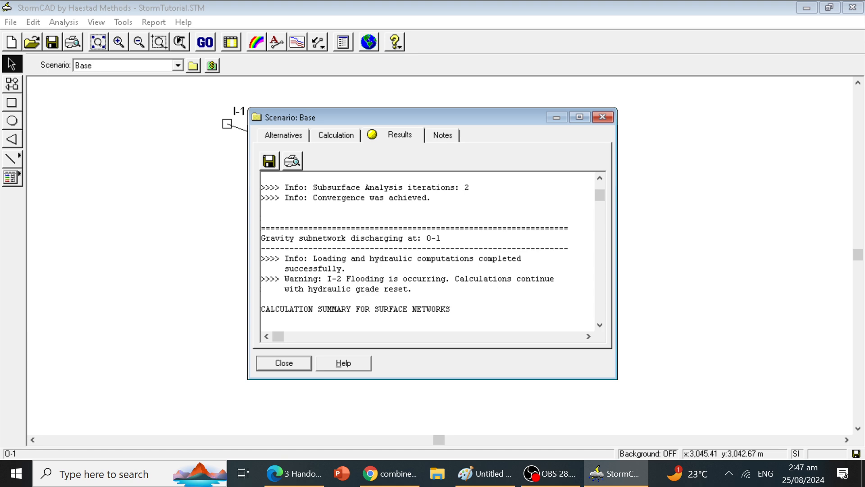
{"action": "left_click", "coordinate": [603, 117]}
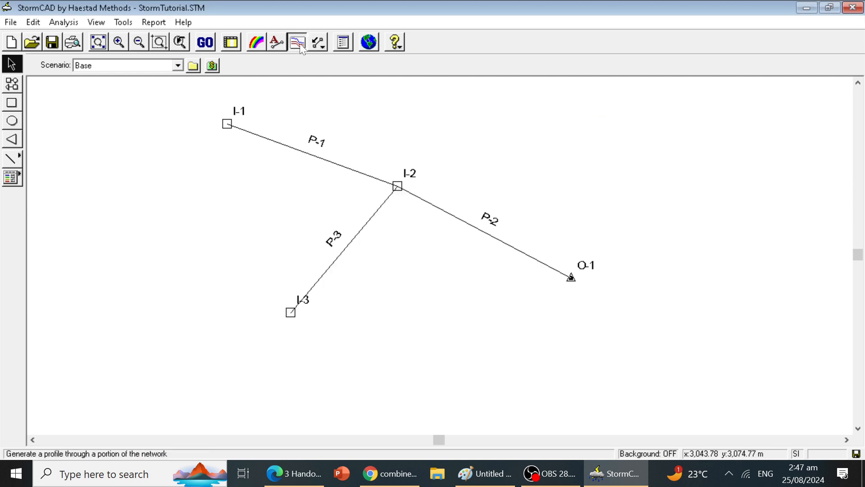
Generate the profile plot through O-1, I-2 and I-1, move the P-2, P-1 and I-1 labels clear of the drawing, and close the plot
{"action": "left_click", "coordinate": [298, 43]}
{"action": "left_click", "coordinate": [598, 370]}
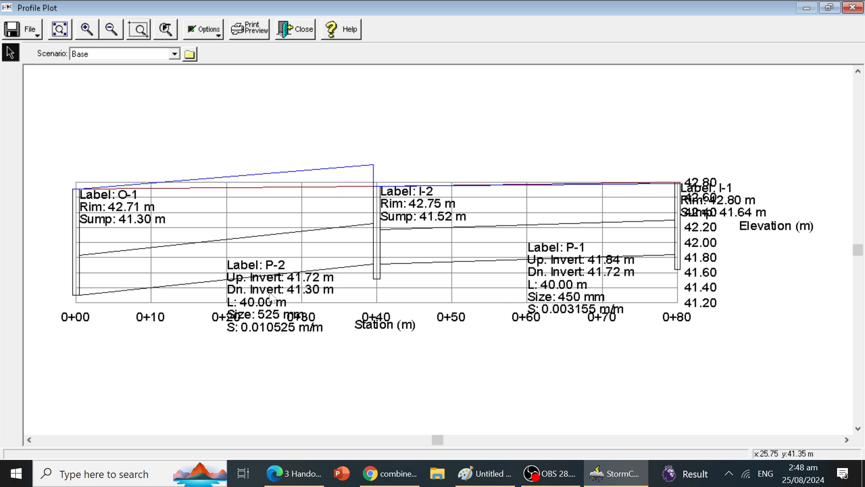
{"action": "mouse_move", "coordinate": [270, 292]}
{"action": "left_mouse_down"}
{"action": "mouse_move", "coordinate": [233, 379]}
{"action": "mouse_move", "coordinate": [230, 367]}
{"action": "left_mouse_up"}
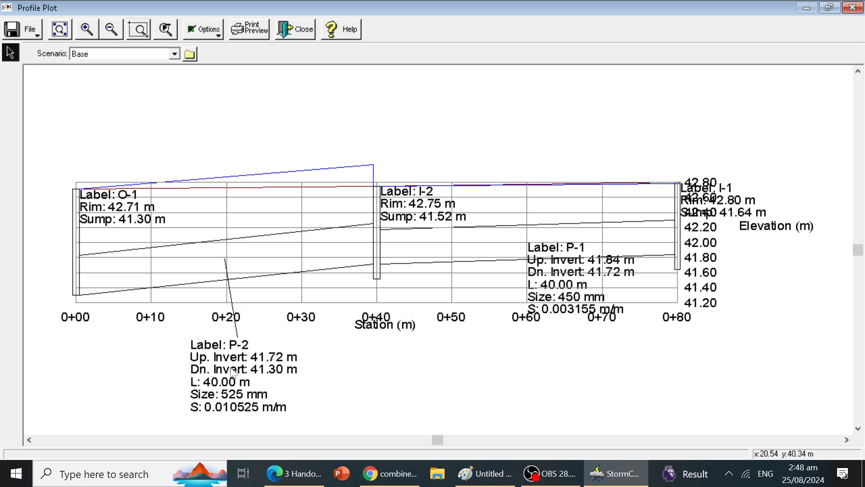
{"action": "left_click_drag", "start_coordinate": [564, 277], "coordinate": [555, 363]}
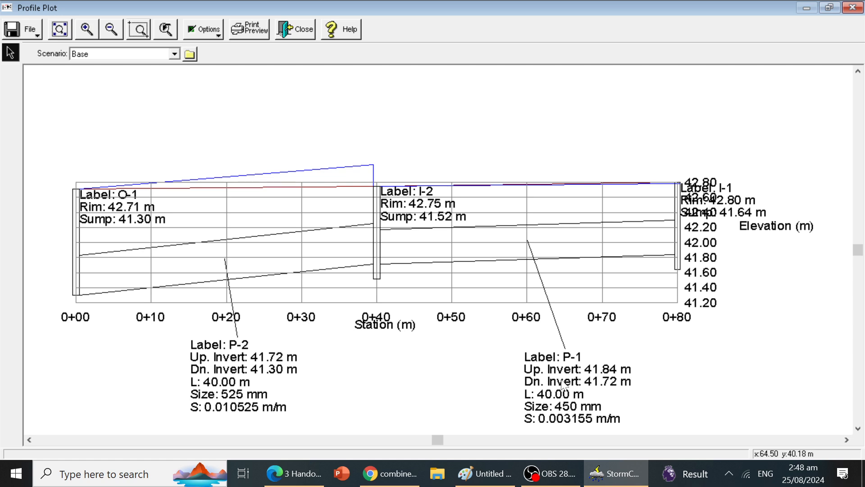
{"action": "left_click_drag", "start_coordinate": [730, 204], "coordinate": [777, 203]}
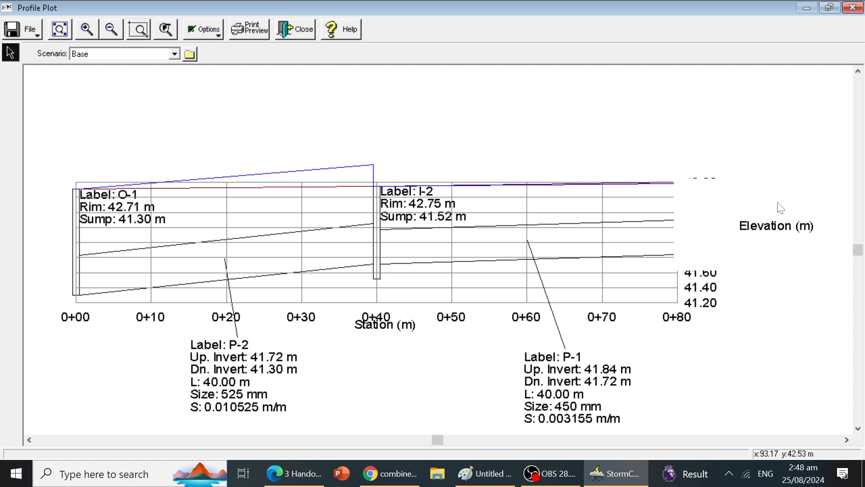
{"action": "left_click_drag", "start_coordinate": [827, 153], "coordinate": [743, 155]}
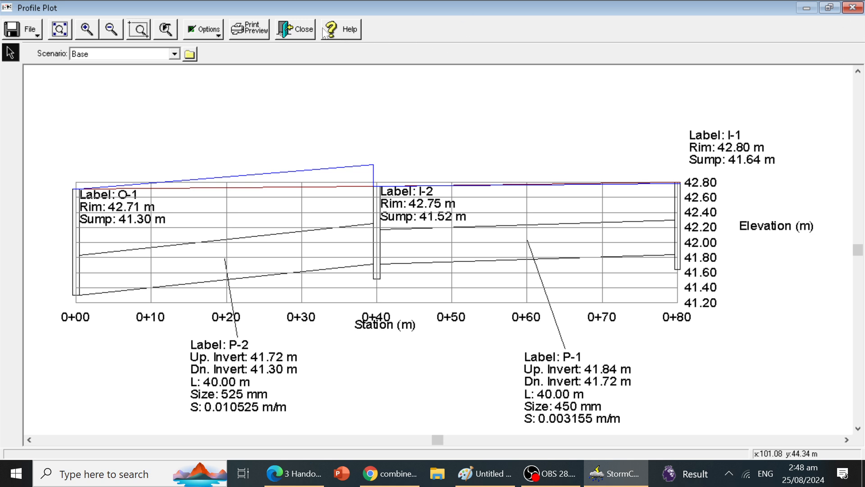
{"action": "left_click", "coordinate": [307, 29]}
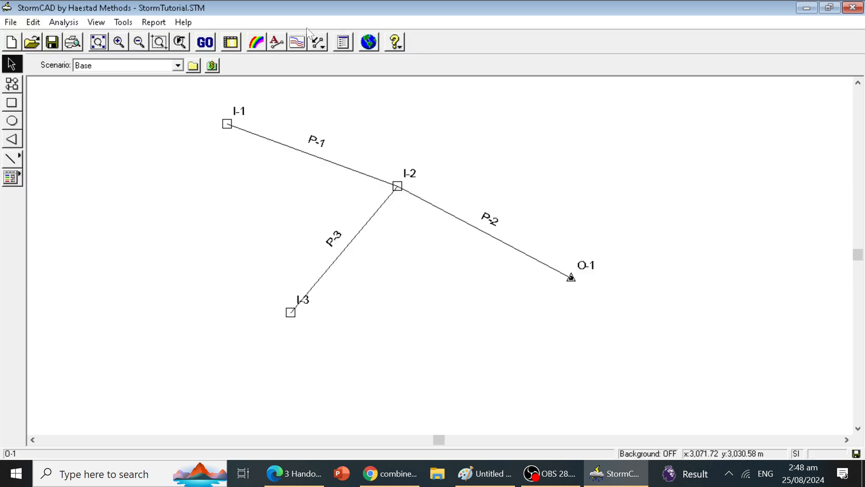
Set outlet O-1's tailwater condition to Free Outfall and reset all calculated results to N/A
{"action": "double_click", "coordinate": [571, 277]}
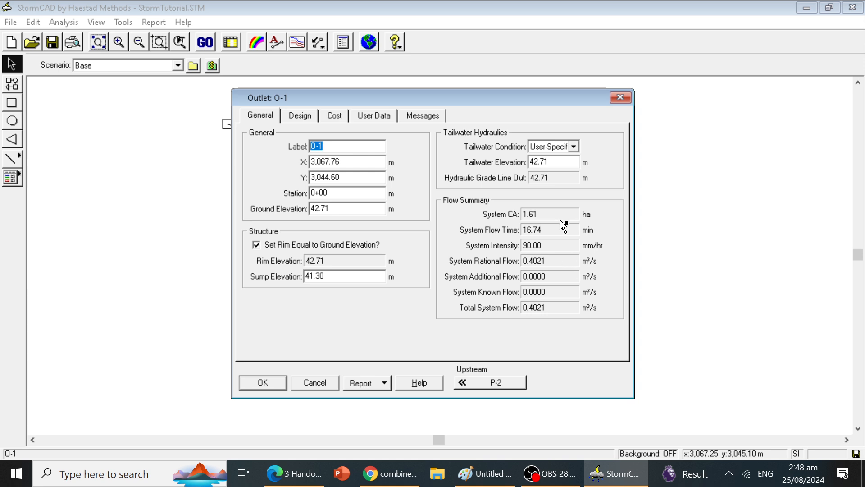
{"action": "left_click", "coordinate": [573, 147]}
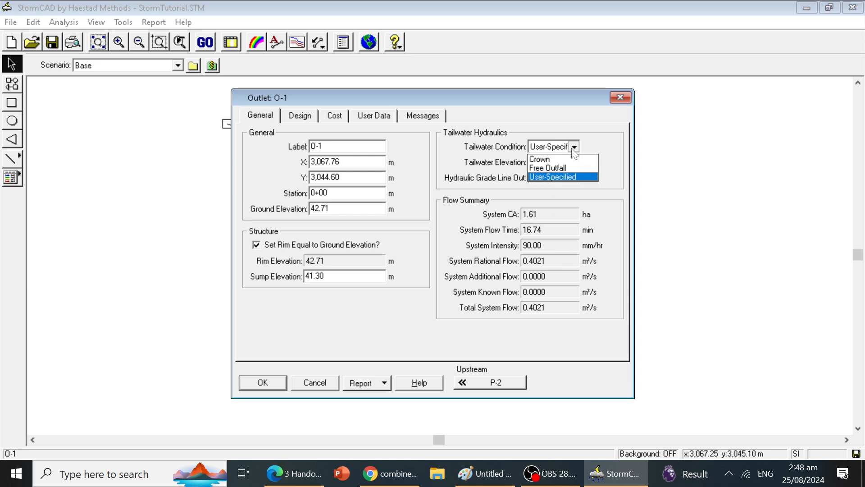
{"action": "left_click", "coordinate": [552, 167]}
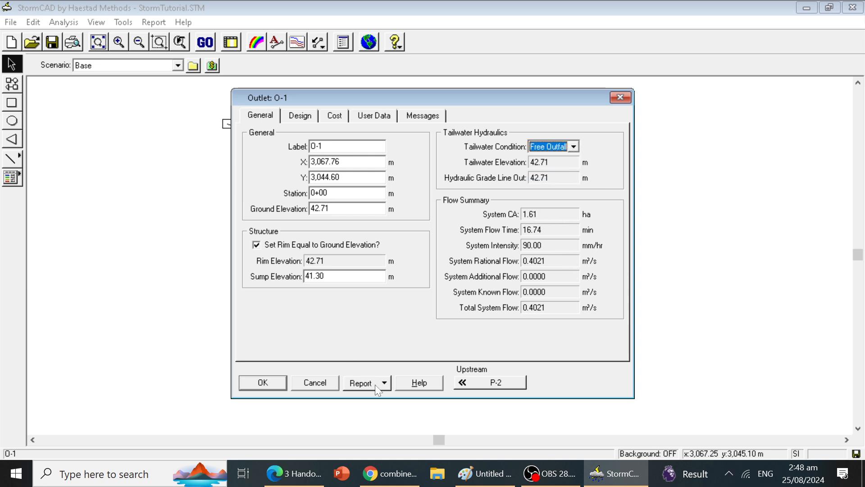
{"action": "left_click", "coordinate": [266, 385]}
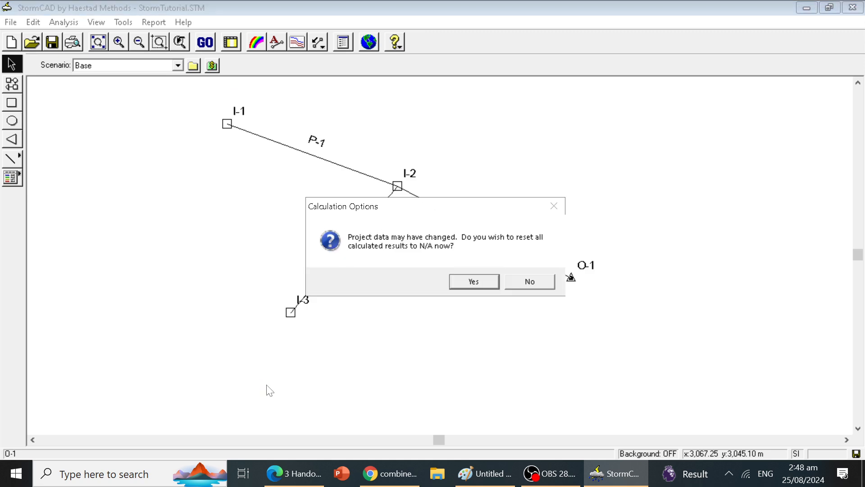
{"action": "left_click", "coordinate": [478, 284]}
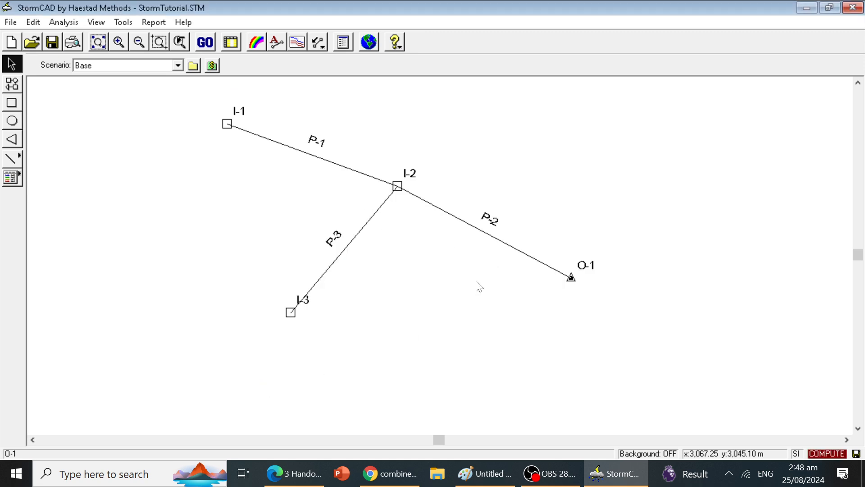
Run the Base scenario analysis for the free outfall condition, check the calculation results, and close the scenario window
{"action": "left_click", "coordinate": [206, 44]}
{"action": "left_click", "coordinate": [586, 168]}
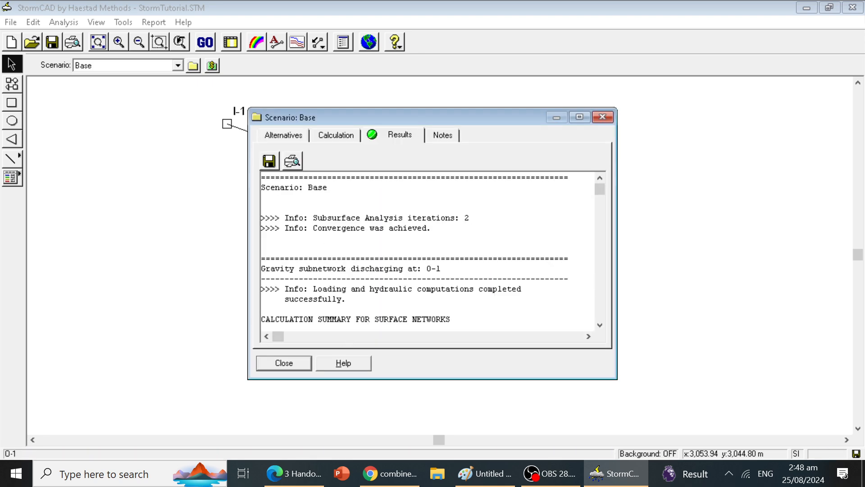
{"action": "left_click", "coordinate": [288, 359]}
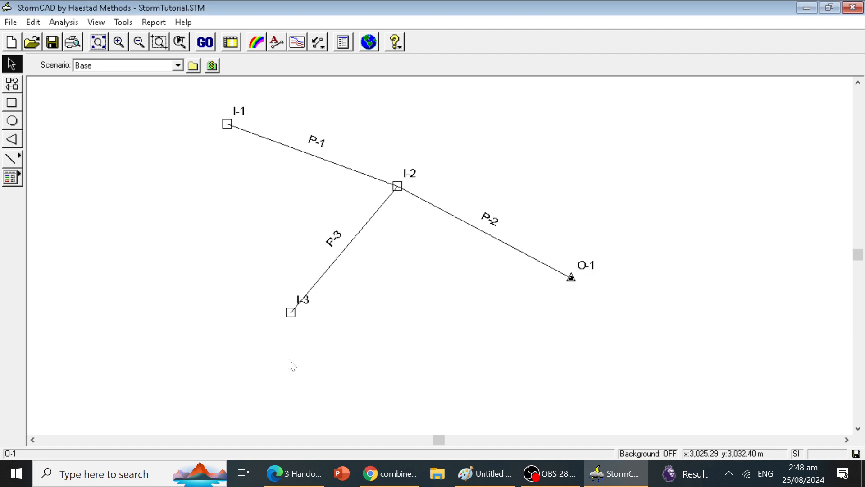
Switch to the StormCAD handout PDF in Edge and review the storm sewer tutorial's problem statement, input tables, and parts (a) and (b)
{"action": "left_click", "coordinate": [299, 478]}
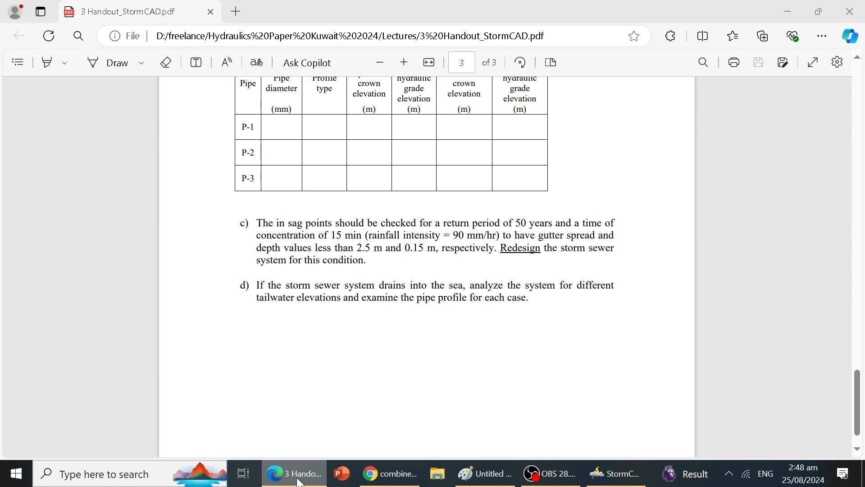
{"action": "scroll", "coordinate": [427, 266], "scroll_direction": "up", "scroll_amount": 15}
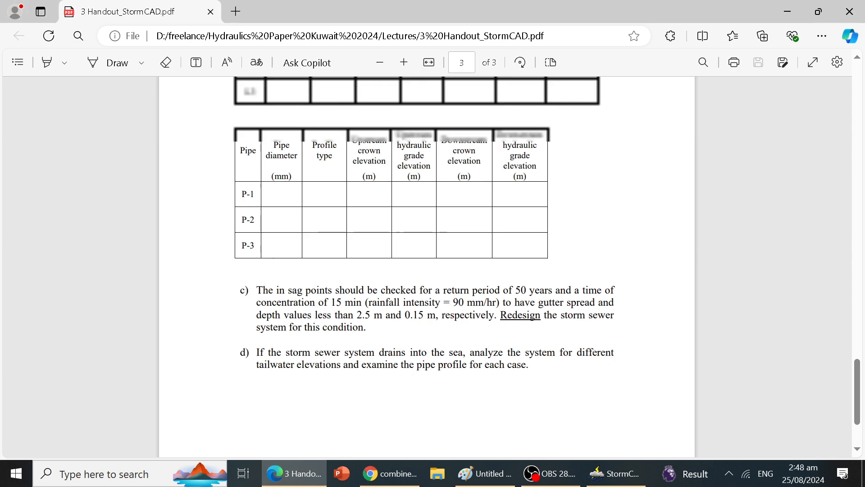
{"action": "scroll", "coordinate": [427, 265], "scroll_direction": "up", "scroll_amount": 2}
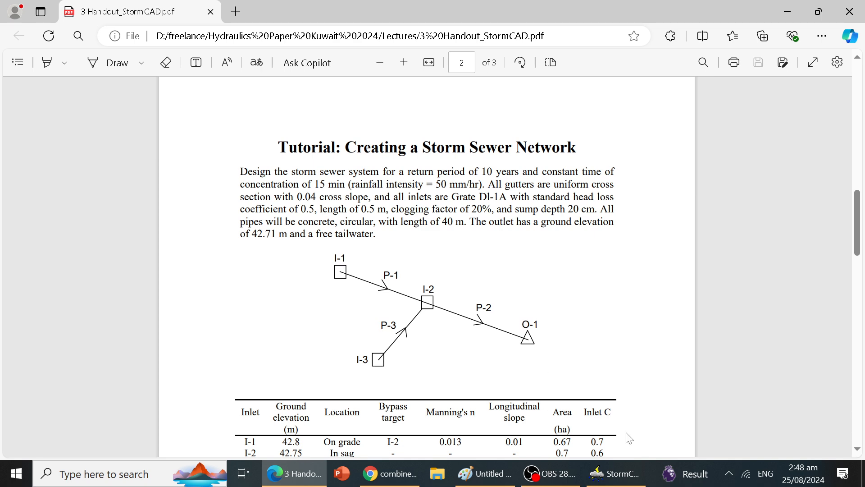
{"action": "scroll", "coordinate": [521, 355], "scroll_direction": "down", "scroll_amount": 3}
{"action": "scroll", "coordinate": [521, 355], "scroll_direction": "down", "scroll_amount": 5}
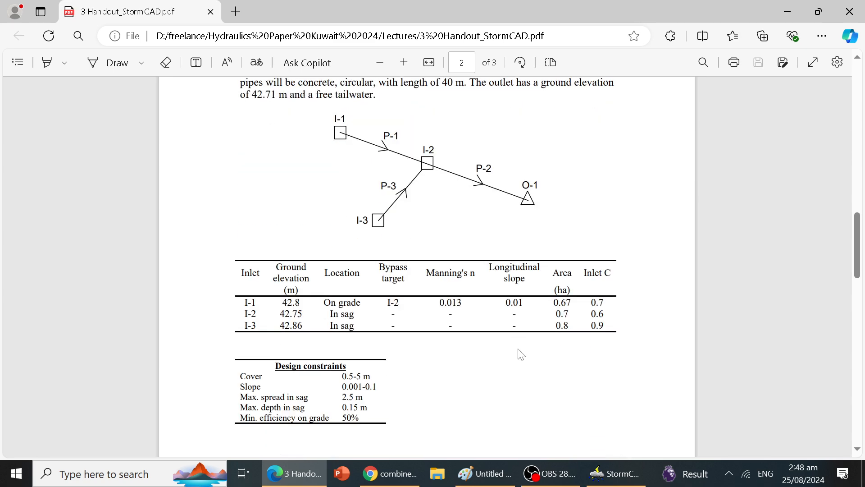
{"action": "scroll", "coordinate": [521, 355], "scroll_direction": "down", "scroll_amount": 10}
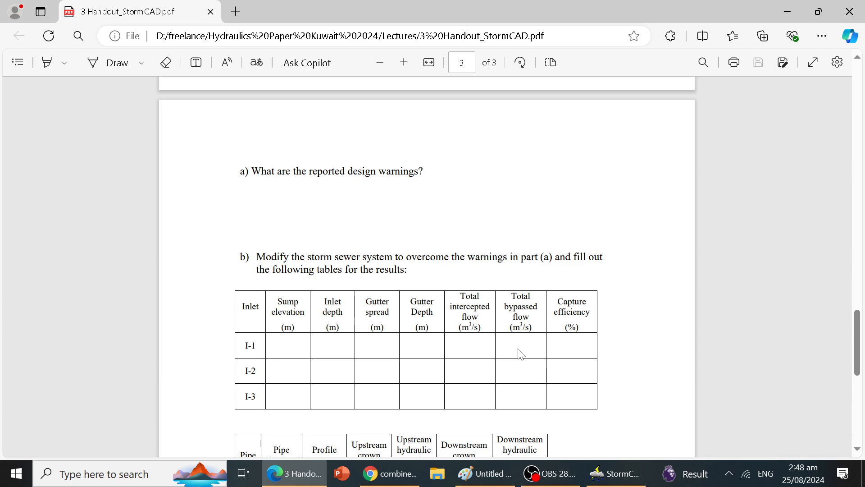
{"action": "scroll", "coordinate": [522, 354], "scroll_direction": "down", "scroll_amount": 1}
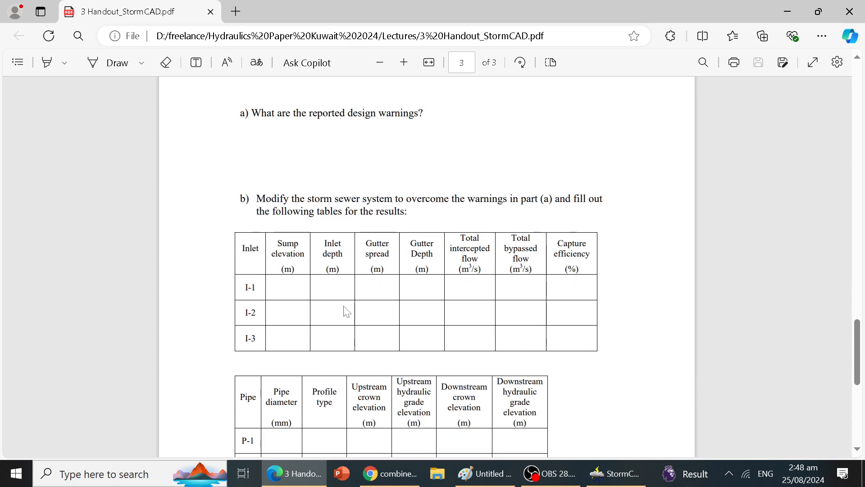